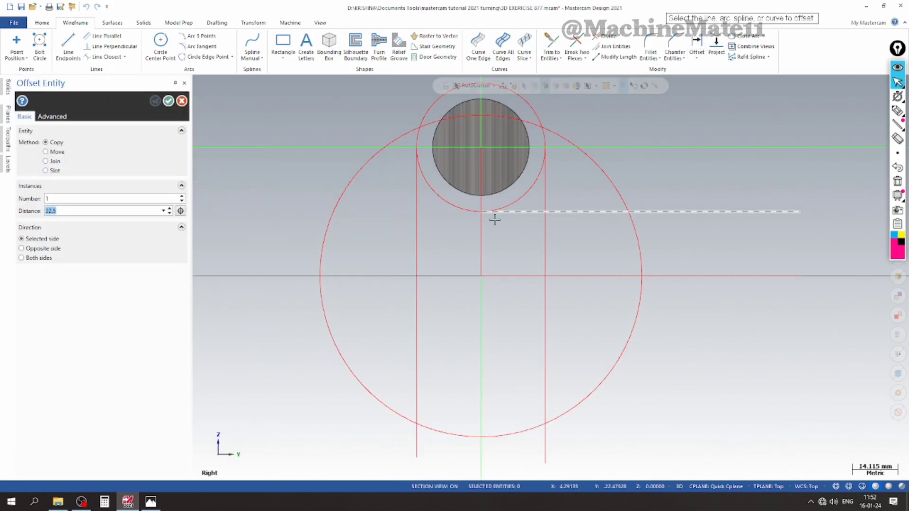
# - Offset a copy of the vertical line tangent to the small circle outward by 32.5 mm
pyautogui.click(544, 236)
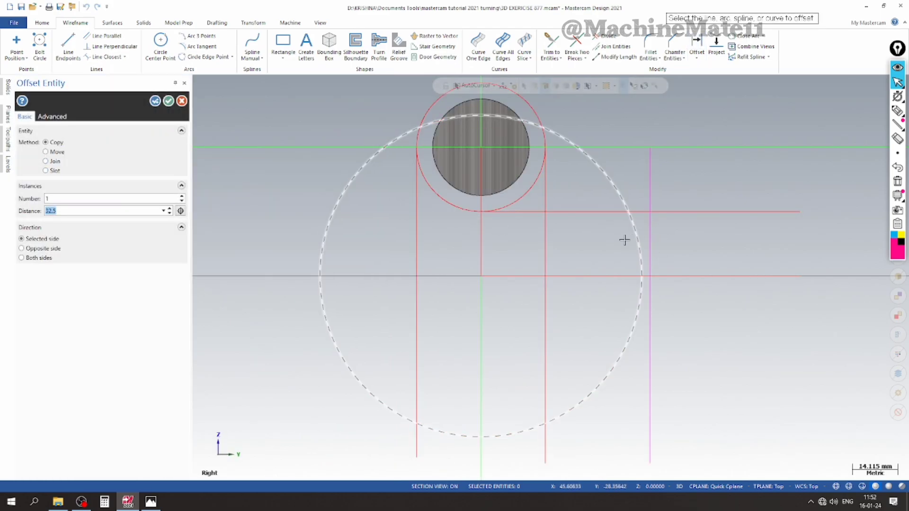
pyautogui.click(169, 102)
pyautogui.scroll(1, 504, 234)
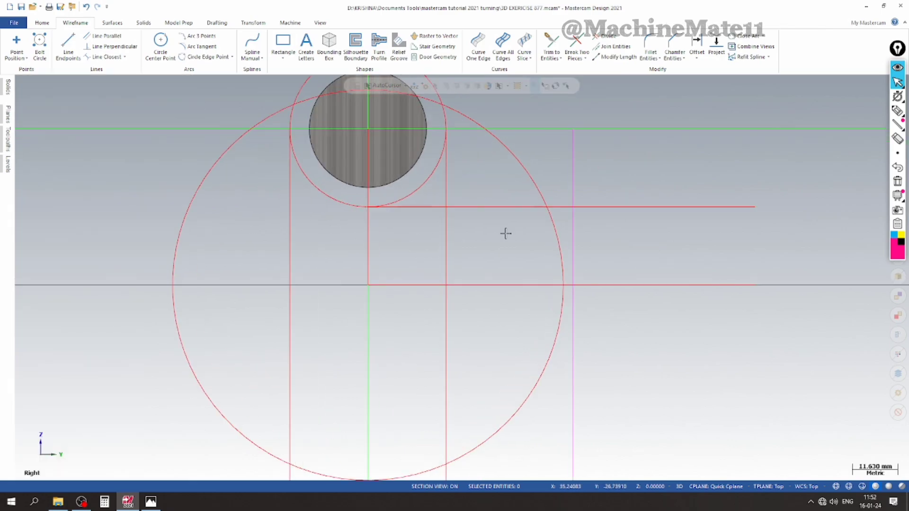
# - Restore the default AutoCursor snap settings, enable Perpendicular as well, and save the settings to the configuration
pyautogui.click(161, 45)
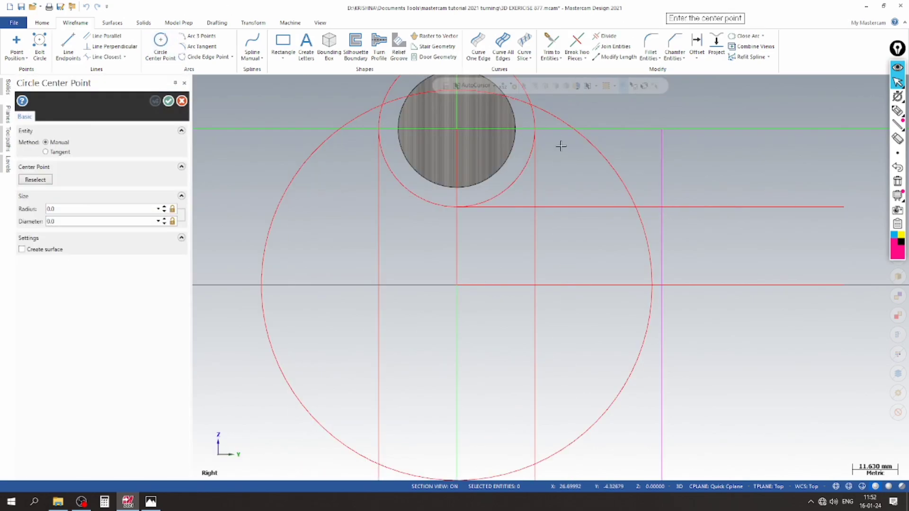
pyautogui.click(513, 86)
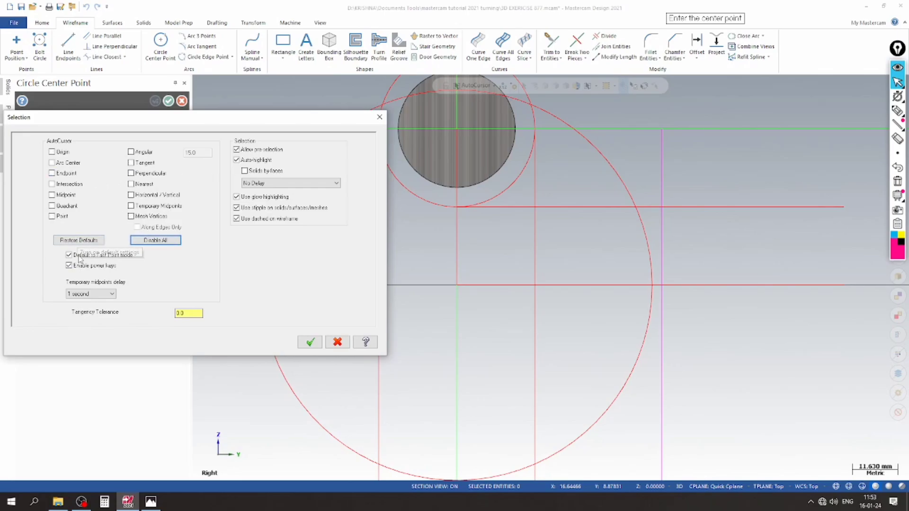
pyautogui.click(78, 241)
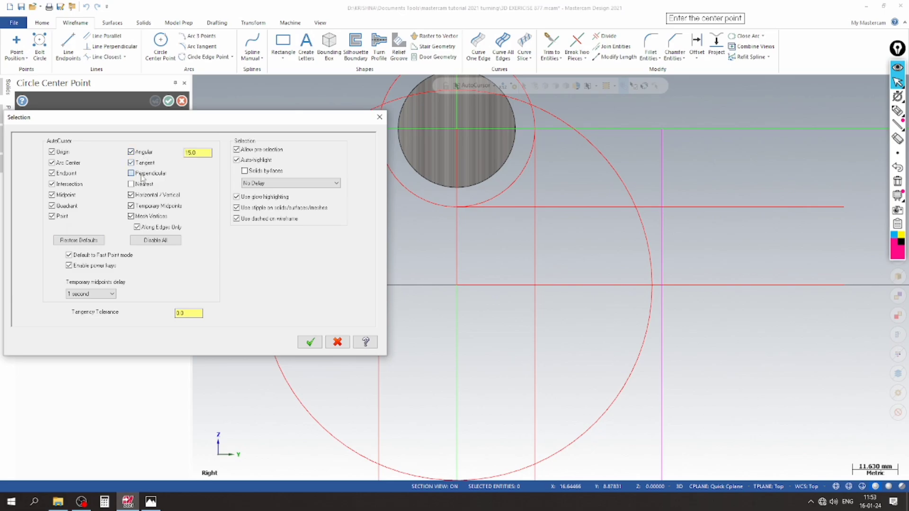
pyautogui.click(310, 342)
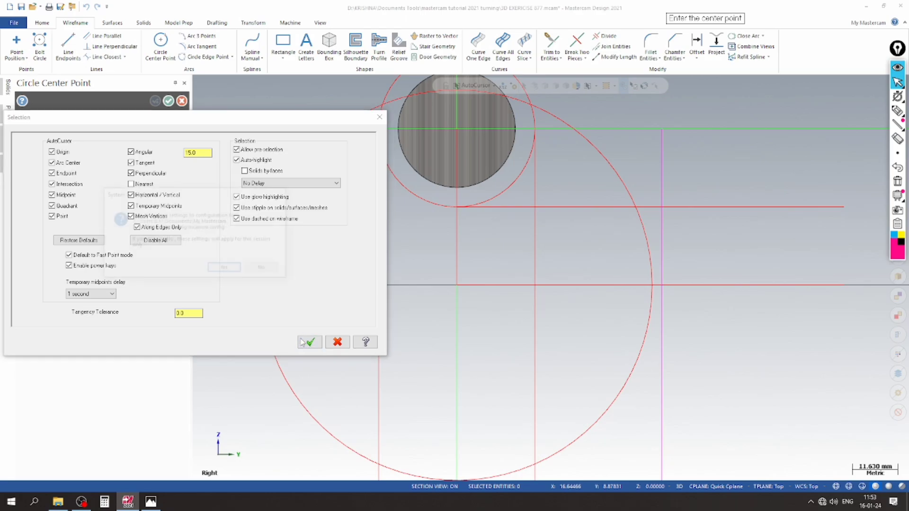
pyautogui.click(231, 268)
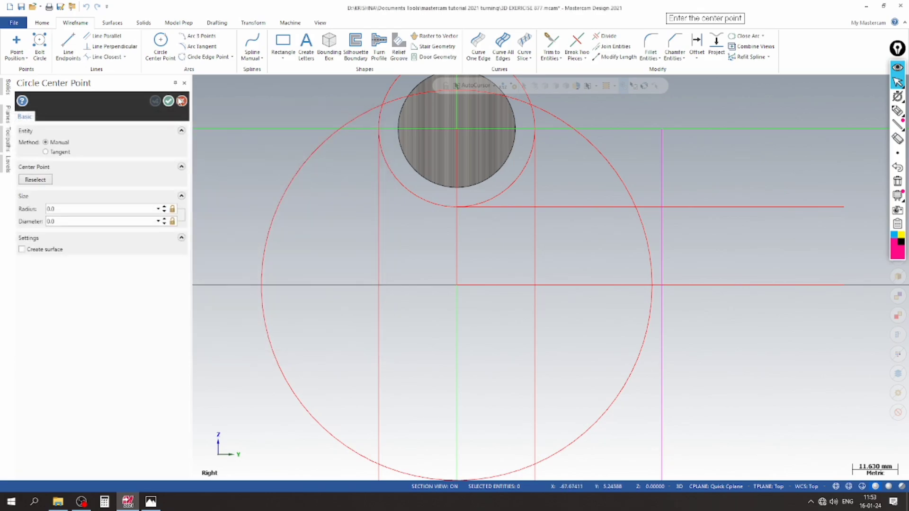
pyautogui.rightClick(685, 182)
pyautogui.click(719, 173)
pyautogui.scroll(2, 571, 201)
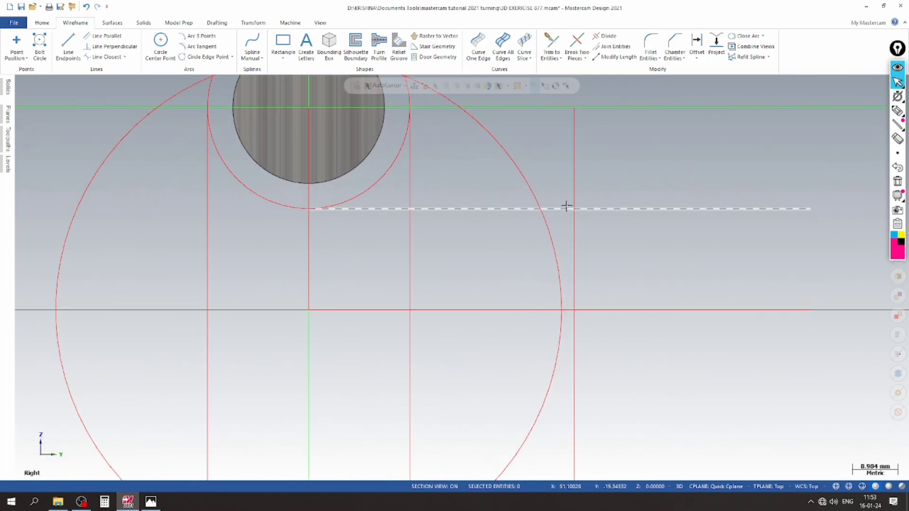
pyautogui.click(161, 45)
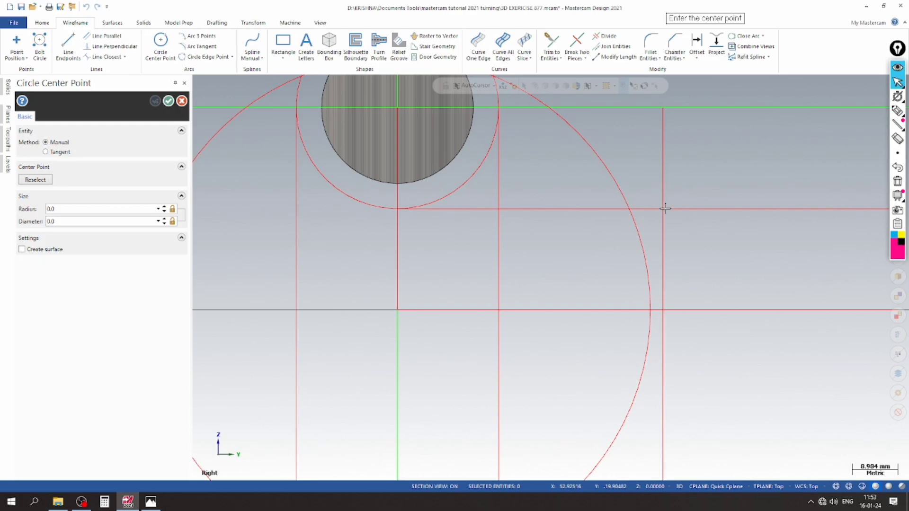
pyautogui.moveTo(600, 216); pyautogui.dragTo(512, 169, button='middle')
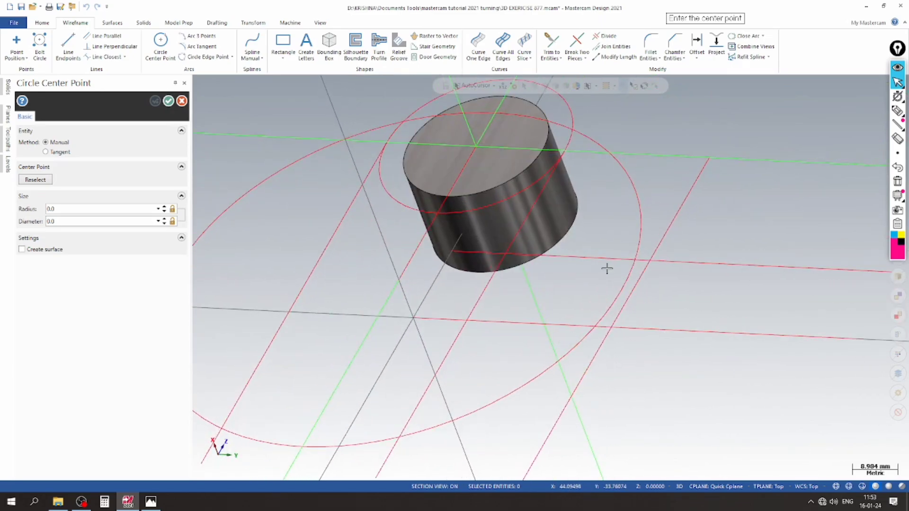
pyautogui.scroll(2, 607, 269)
pyautogui.scroll(-5, 422, 230)
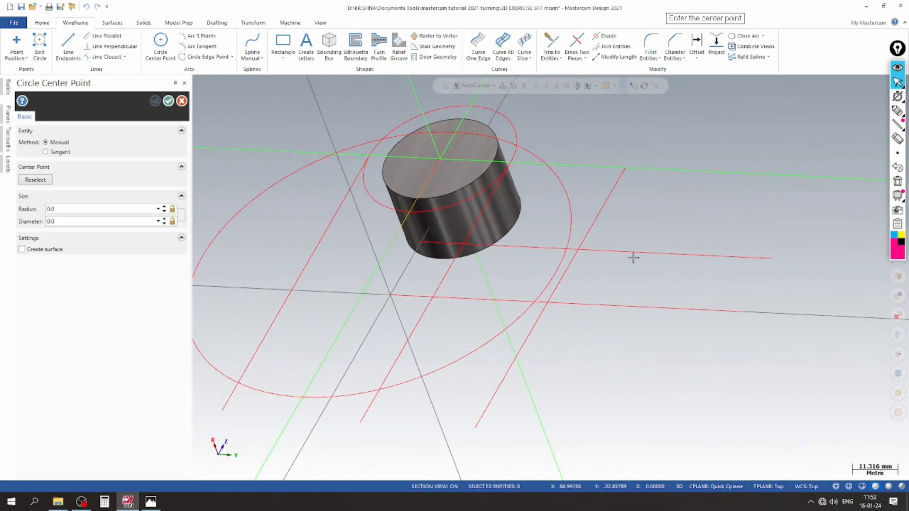
pyautogui.press('Escape')
# - Delete the outer offset vertical line and the horizontal line tangent to the small circle's underside
pyautogui.moveTo(603, 215); pyautogui.dragTo(458, 278, button='middle')
pyautogui.click(466, 235)
pyautogui.click(470, 268)
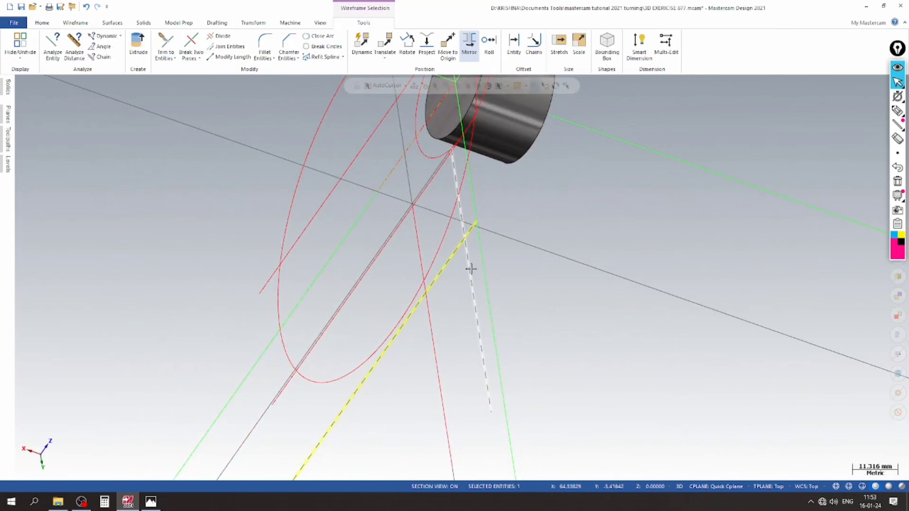
pyautogui.rightClick(471, 272)
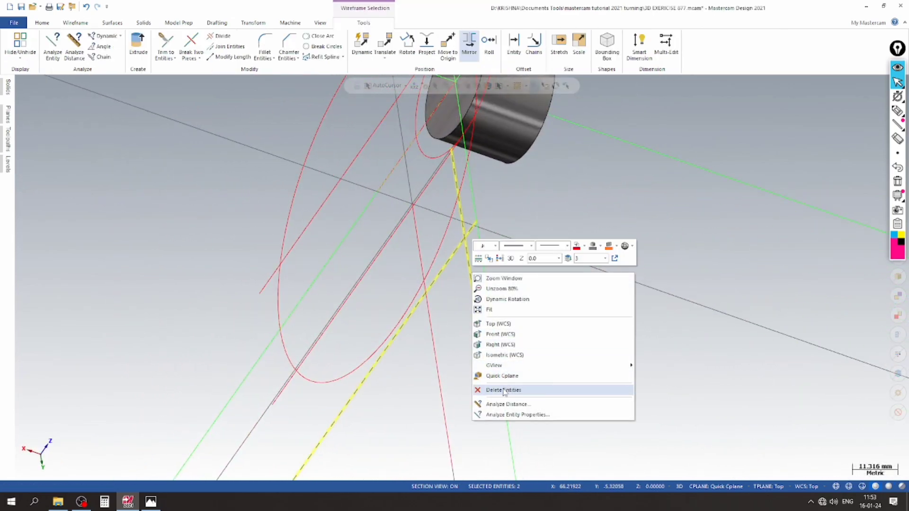
pyautogui.click(530, 388)
# - Delete the remaining horizontal line that runs through the large circle's centre
pyautogui.rightClick(589, 203)
pyautogui.click(619, 259)
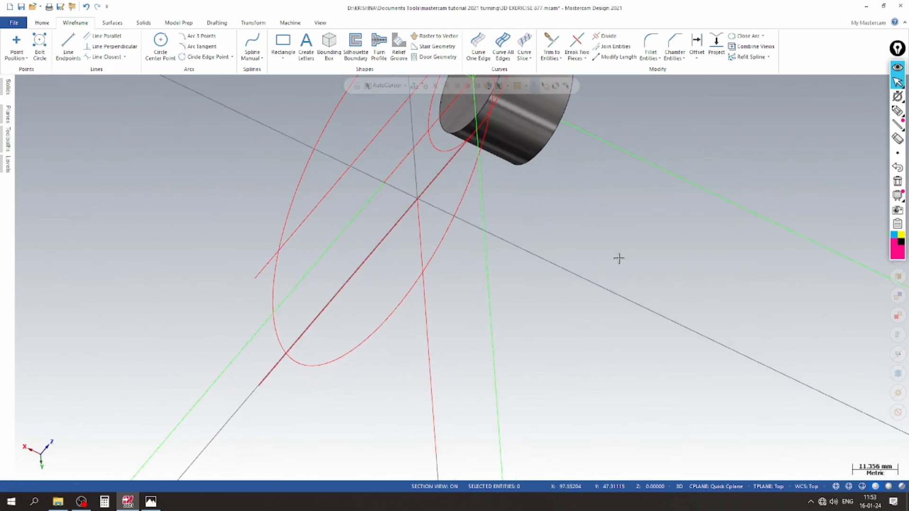
pyautogui.rightClick(397, 155)
pyautogui.click(406, 218)
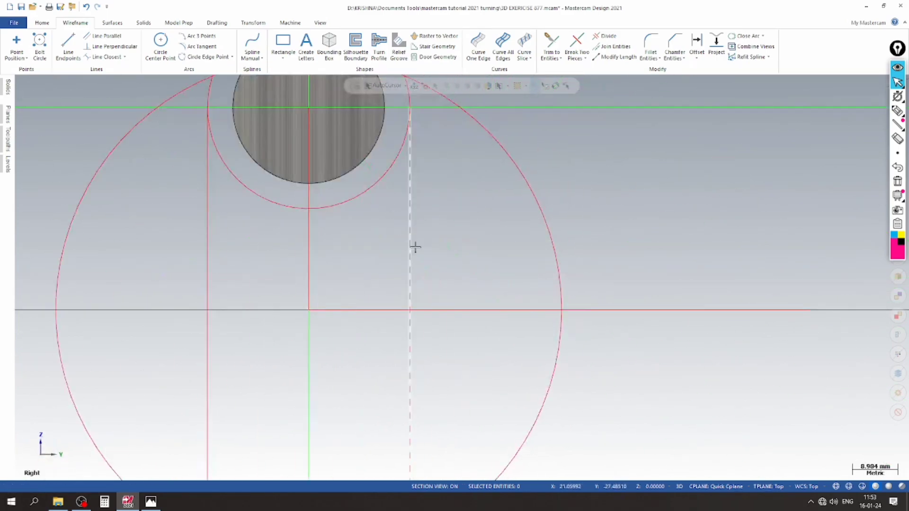
pyautogui.scroll(2, 558, 254)
pyautogui.scroll(-2, 558, 255)
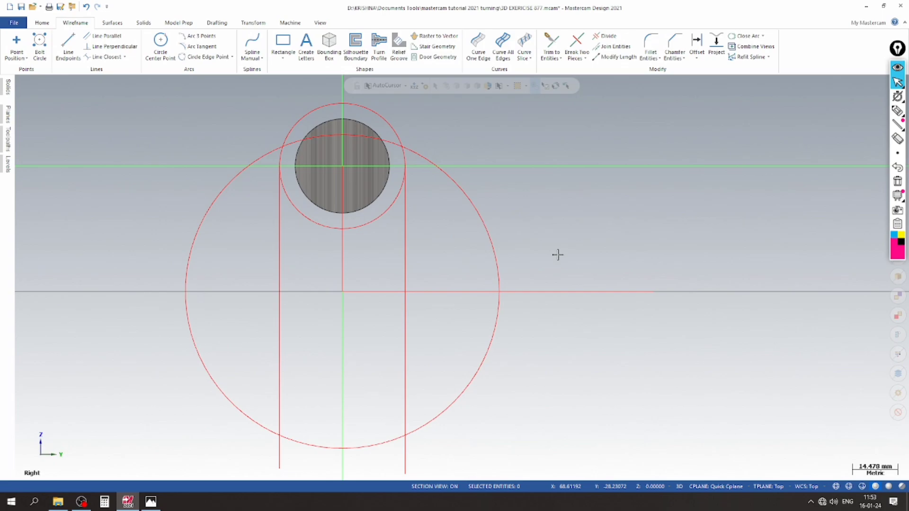
pyautogui.moveTo(558, 255); pyautogui.dragTo(428, 280, button='middle')
pyautogui.click(450, 268)
pyautogui.press('Delete')
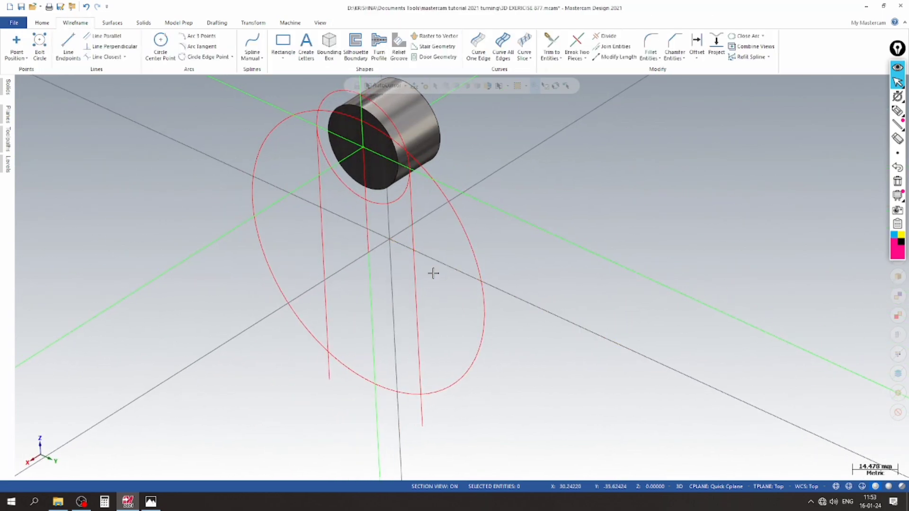
# - In the Right view, draw a horizontal line about 86.8 mm long from the large circle's centre past its edge
pyautogui.moveTo(324, 284); pyautogui.dragTo(376, 224, button='middle')
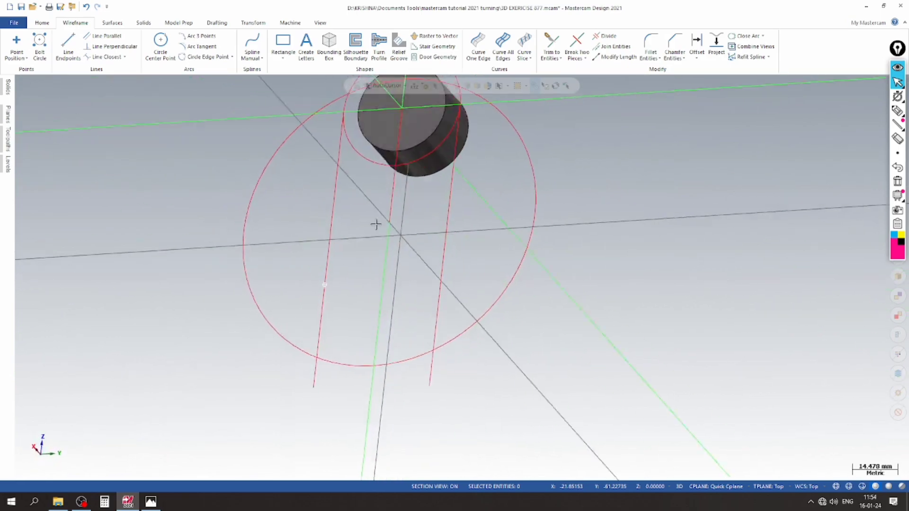
pyautogui.rightClick(622, 198)
pyautogui.click(647, 269)
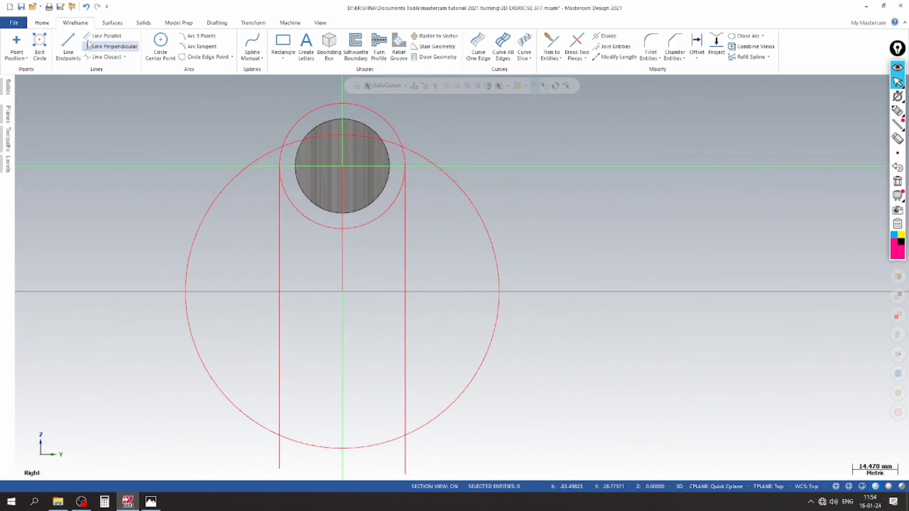
pyautogui.click(69, 47)
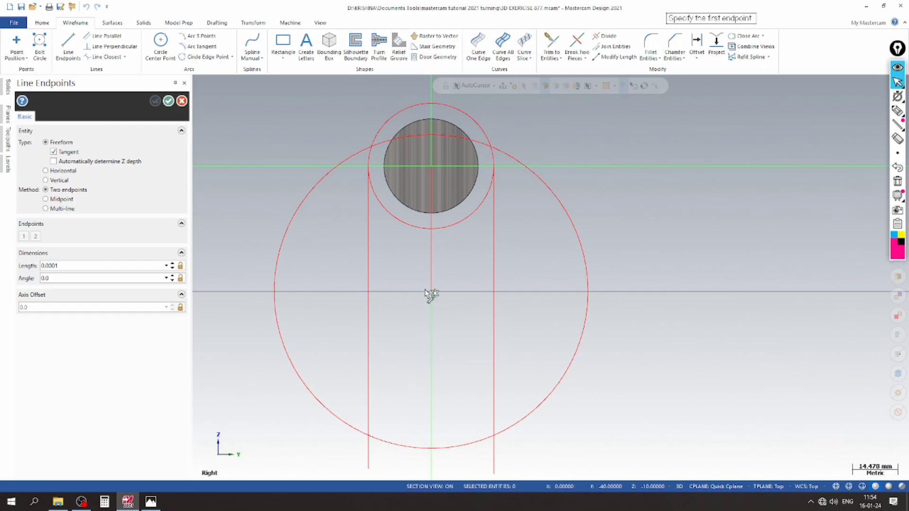
pyautogui.moveTo(436, 282); pyautogui.dragTo(430, 300, button='middle')
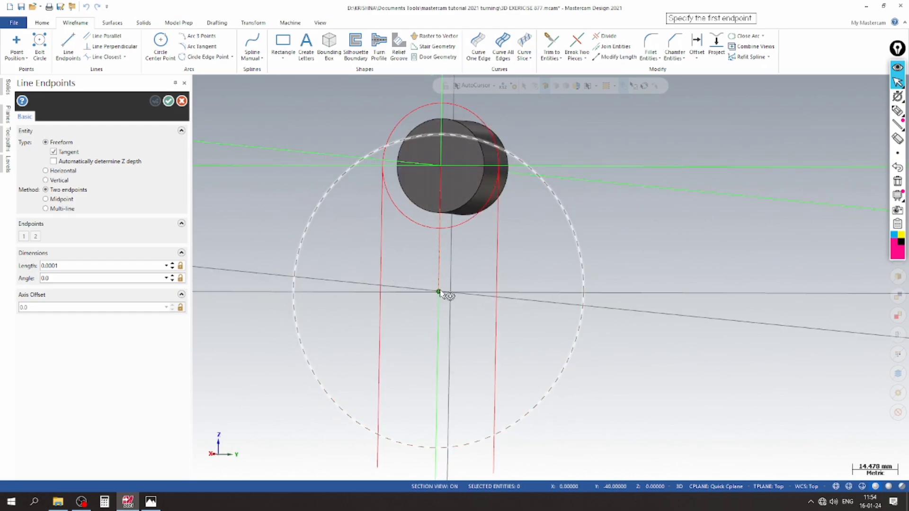
pyautogui.click(440, 292)
pyautogui.moveTo(641, 325); pyautogui.dragTo(590, 405, button='middle')
pyautogui.rightClick(596, 407)
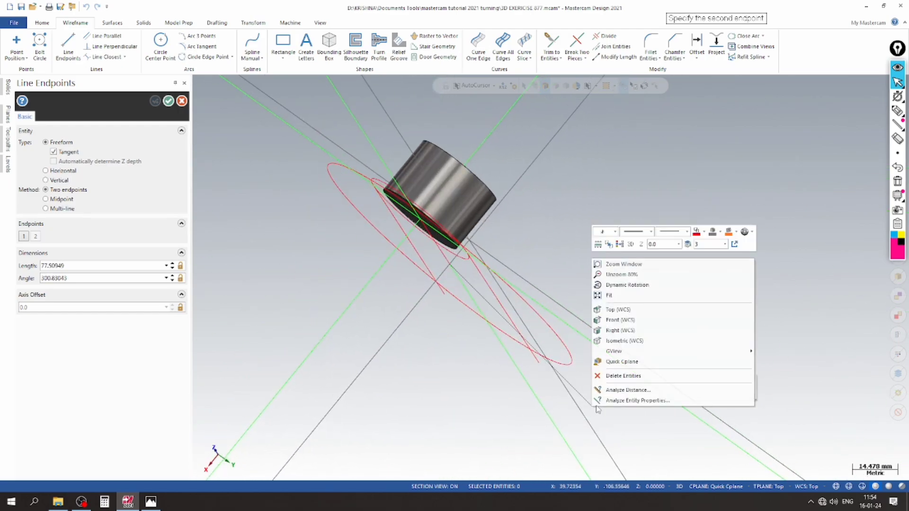
pyautogui.click(615, 331)
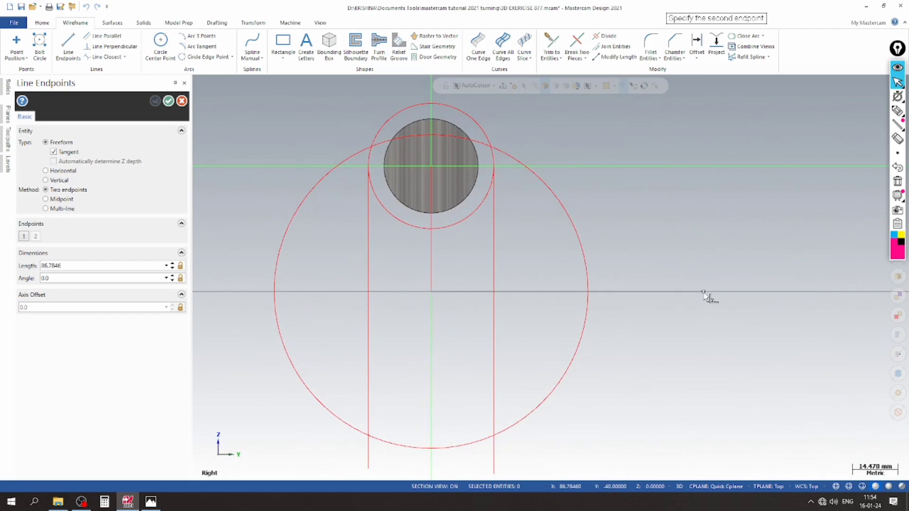
pyautogui.click(703, 292)
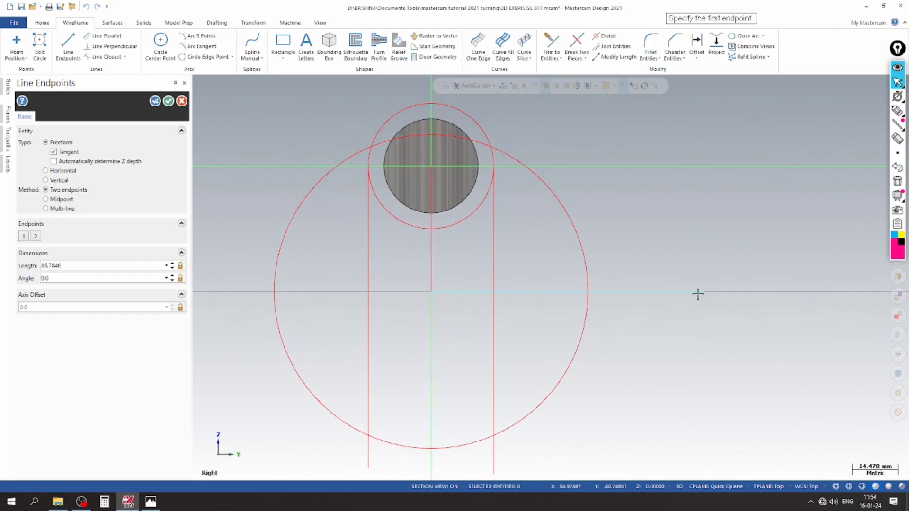
pyautogui.click(169, 101)
# - Offset a copy of the small circle's vertical tangent line 32.5 mm outward, towards the free end of the new horizontal line
pyautogui.click(698, 40)
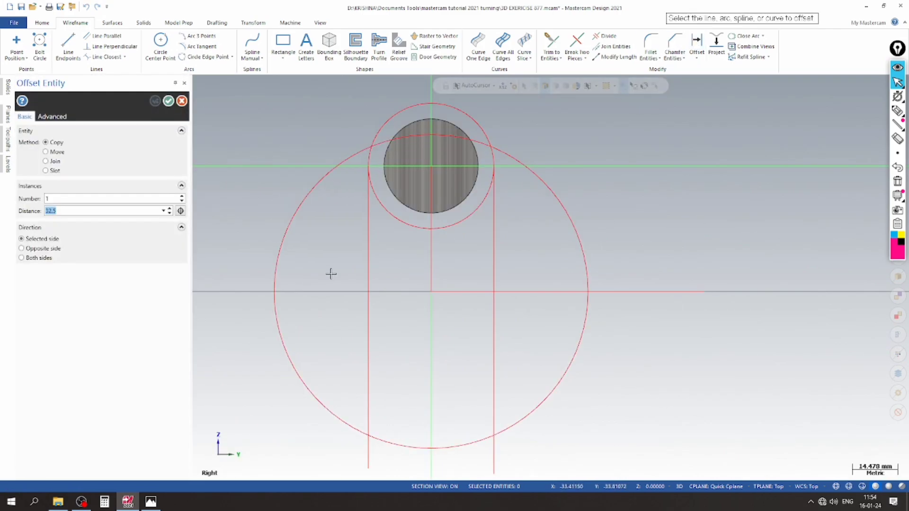
pyautogui.click(494, 237)
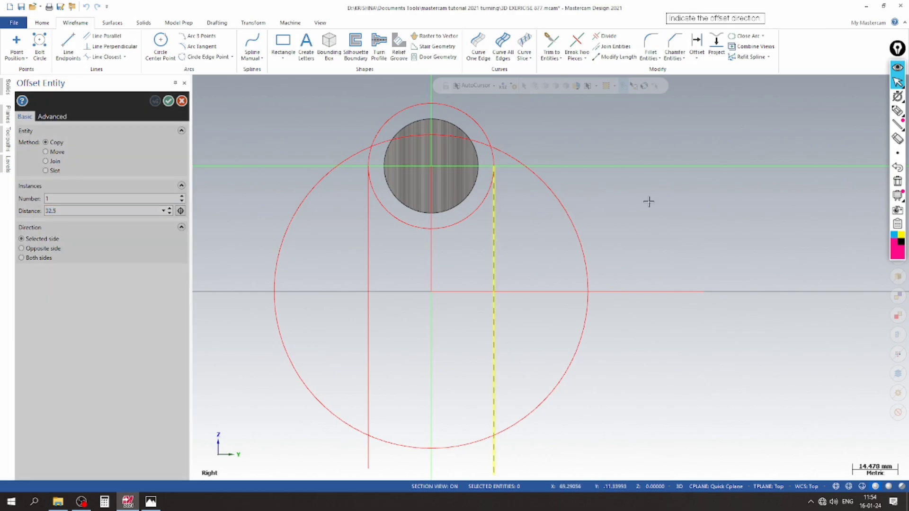
pyautogui.moveTo(643, 204); pyautogui.dragTo(609, 229, button='middle')
pyautogui.click(608, 229)
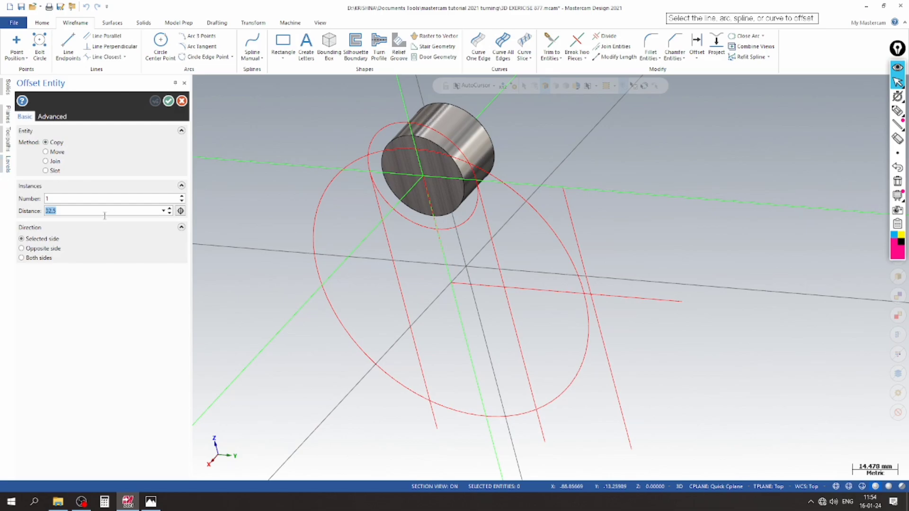
# - Offset a copy of the horizontal centre line 20 mm towards the small circle, and clear the result colors in the Right view
pyautogui.click(618, 297)
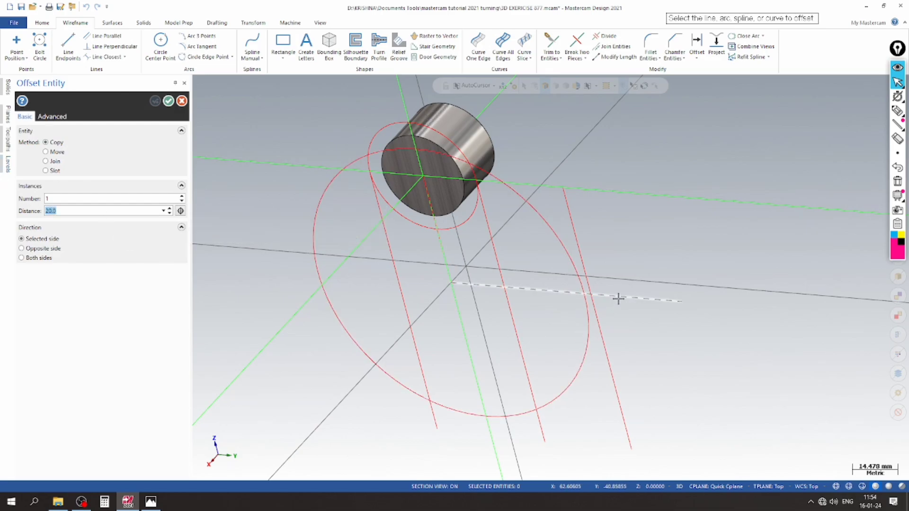
pyautogui.click(614, 247)
pyautogui.moveTo(614, 248); pyautogui.dragTo(600, 263, button='middle')
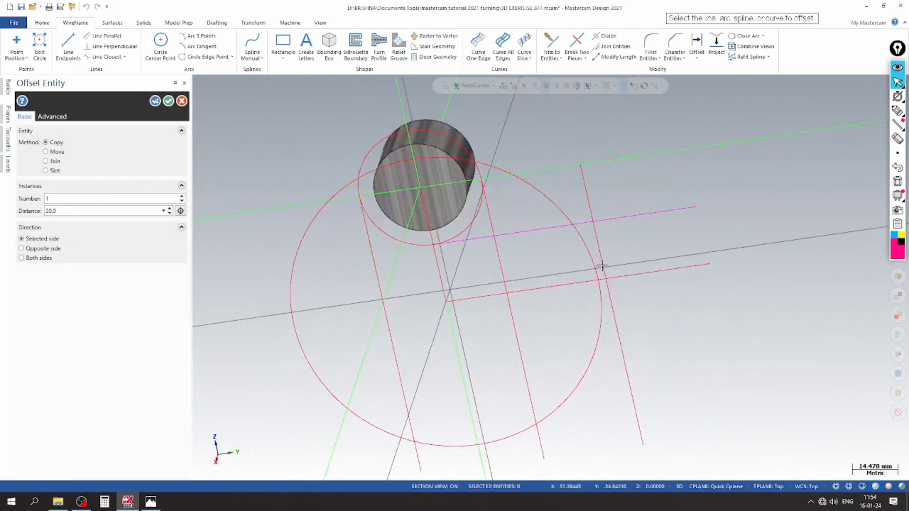
pyautogui.click(168, 101)
pyautogui.rightClick(624, 139)
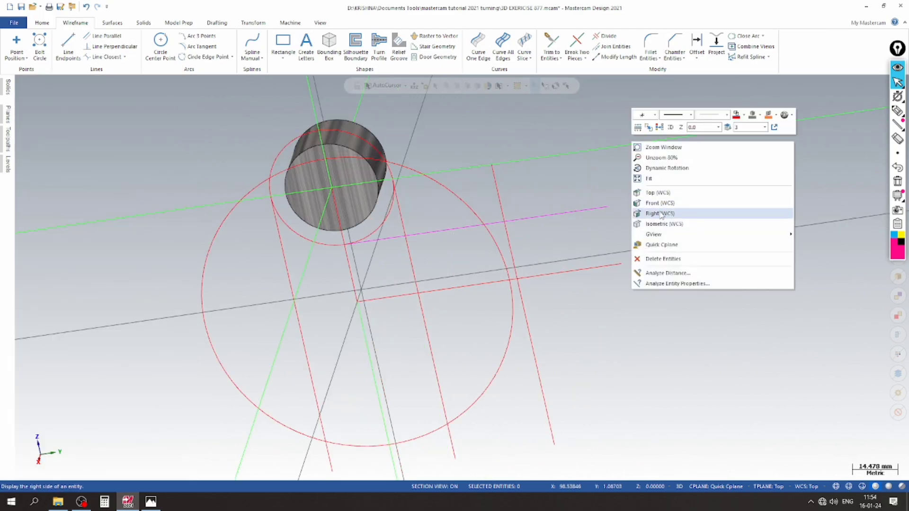
pyautogui.click(640, 203)
pyautogui.rightClick(637, 204)
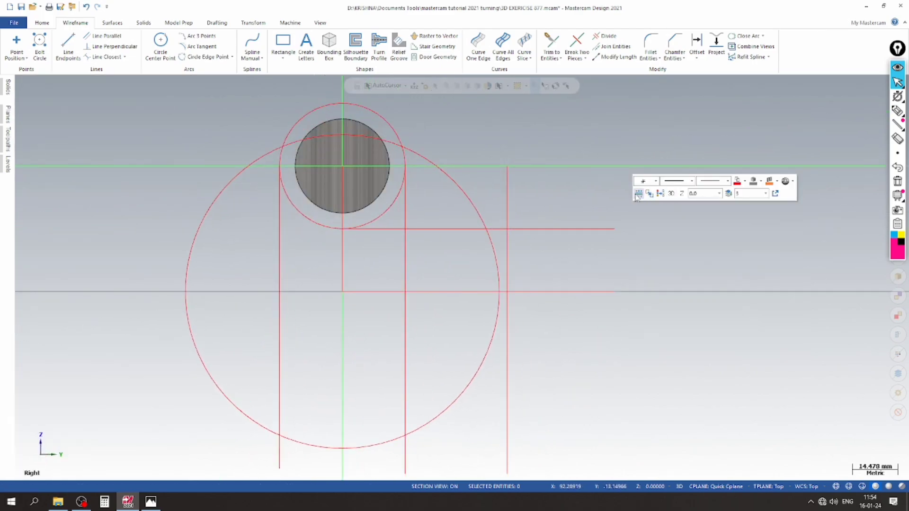
# - Draw a circle of radius 32.5 mm centred on the intersection of the two offset lines
pyautogui.click(167, 44)
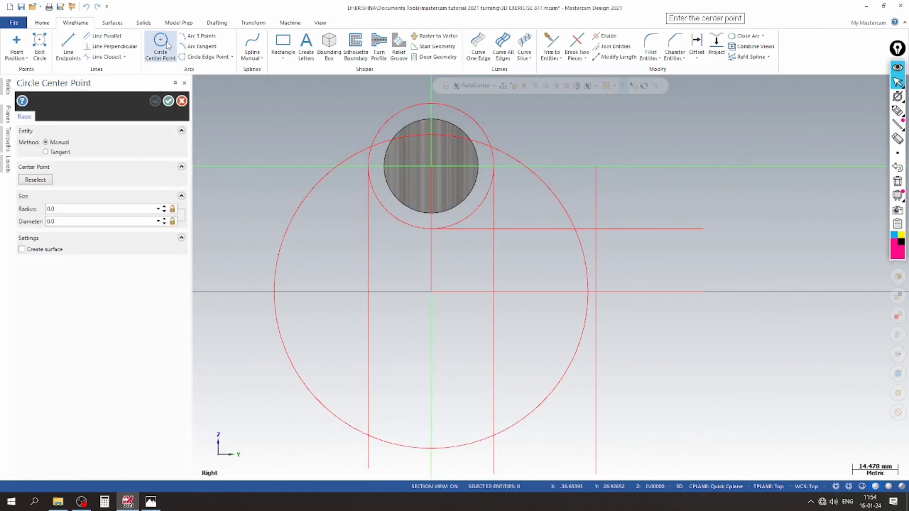
pyautogui.click(596, 228)
pyautogui.click(517, 261)
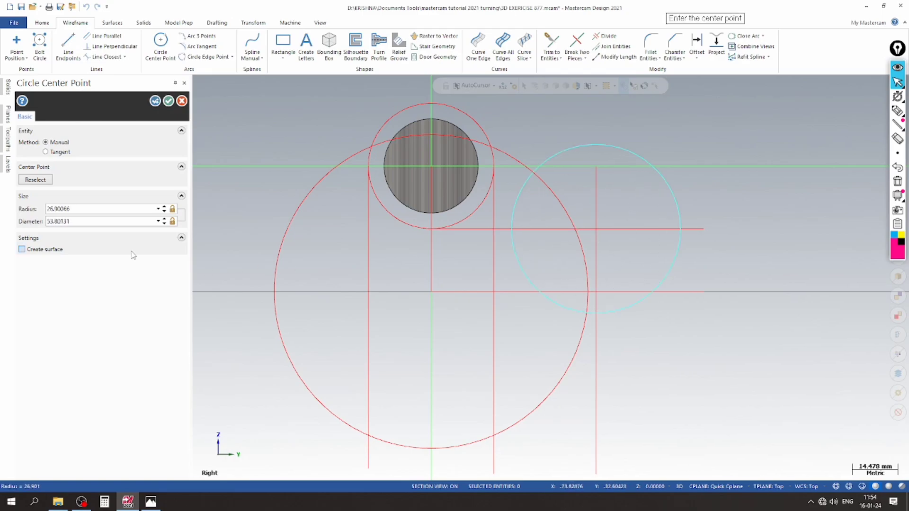
pyautogui.click(94, 210)
pyautogui.write('32.5')
pyautogui.press('Return')
pyautogui.press('Return')
pyautogui.scroll(-3, 378, 181)
pyautogui.click(168, 101)
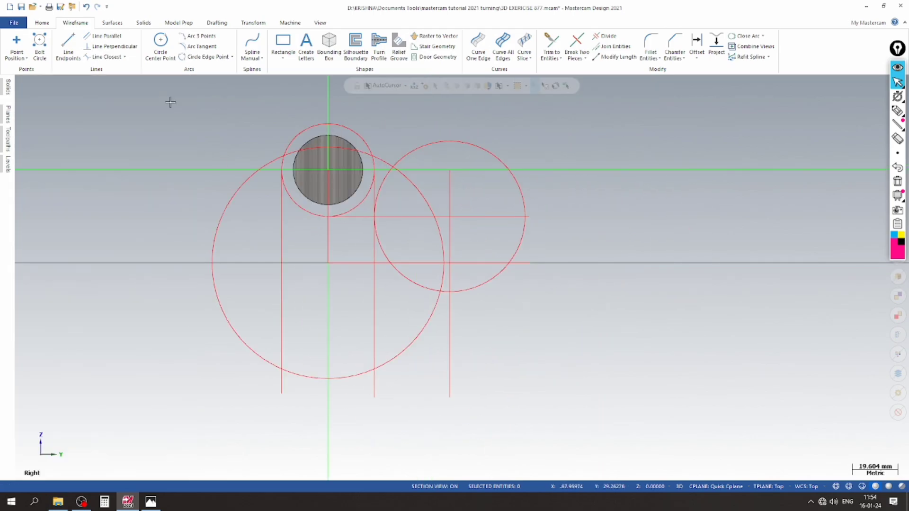
# - Divide-trim the small circle to the short arc joining the tangent line to the large circle, plus surplus offset and tangent line segments
pyautogui.scroll(2, 345, 160)
pyautogui.click(604, 36)
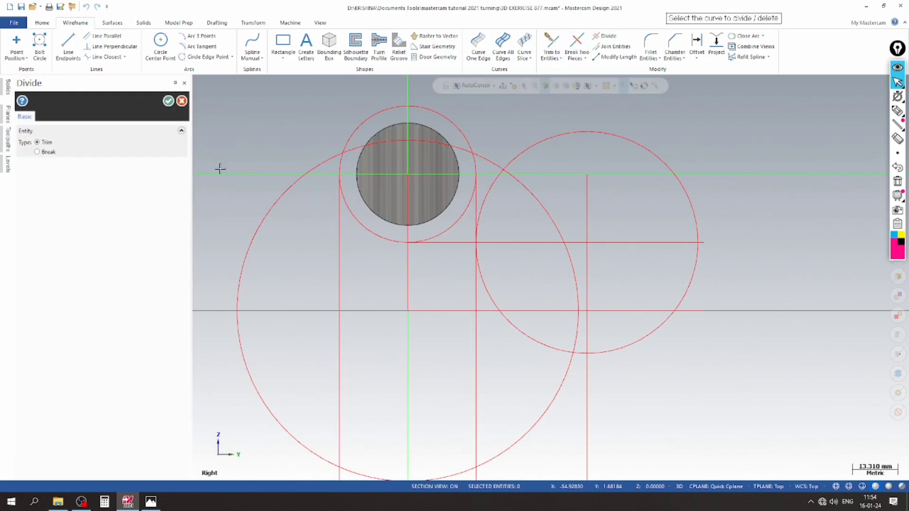
pyautogui.scroll(2, 521, 265)
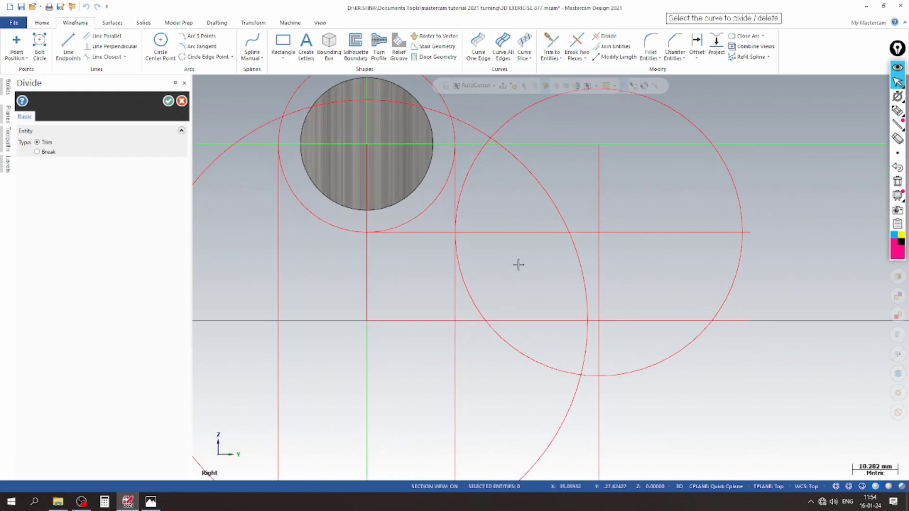
pyautogui.click(439, 233)
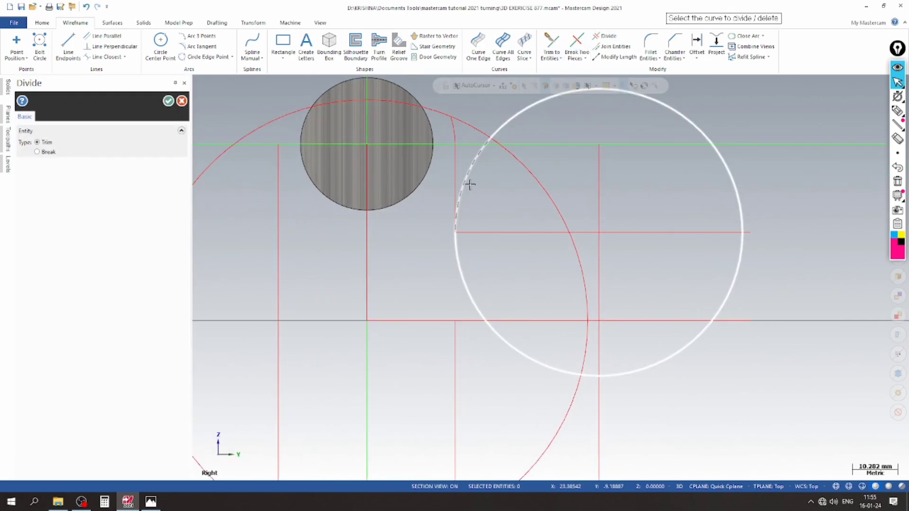
# - Trim the large circle, the 32.5 mm radius circle and the horizontal centre line where they overlap, using Divide
pyautogui.click(519, 321)
pyautogui.scroll(-2, 499, 275)
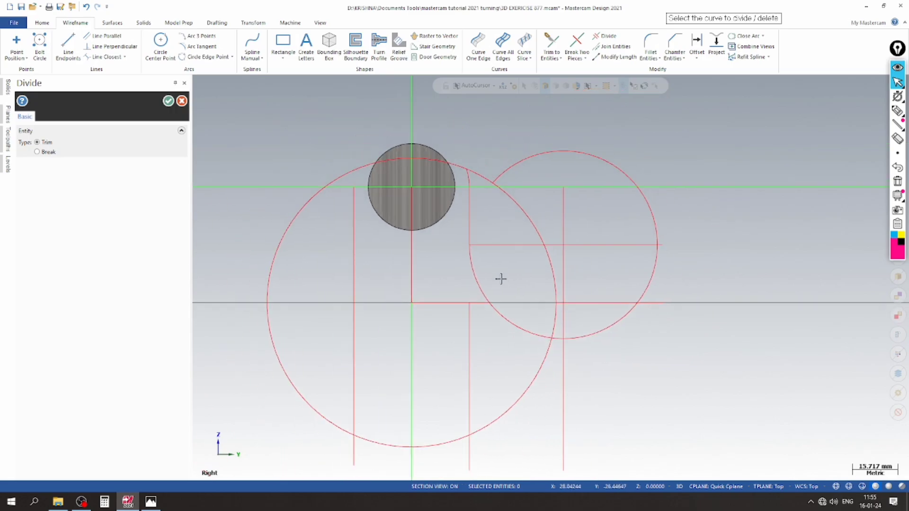
pyautogui.click(560, 341)
pyautogui.scroll(-3, 501, 274)
pyautogui.scroll(2, 480, 197)
pyautogui.click(480, 197)
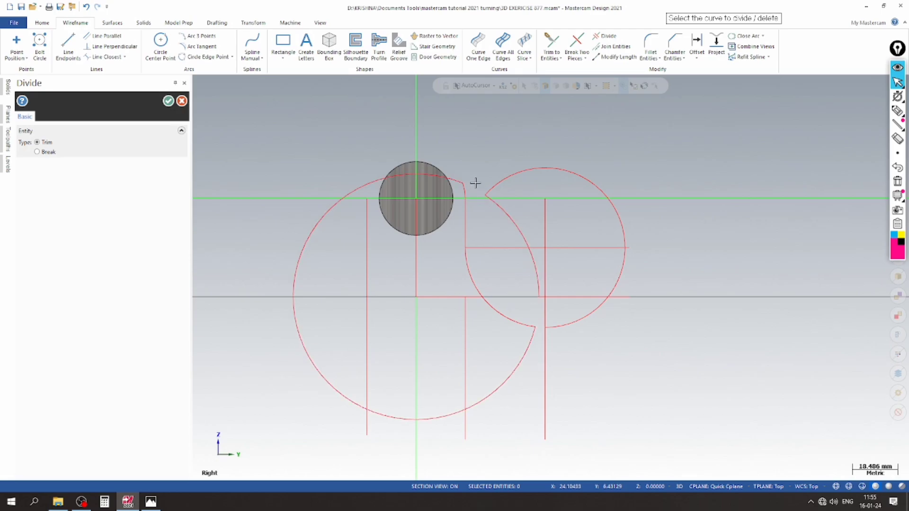
pyautogui.click(171, 103)
# - Delete the leftover pieces beyond the concave arc: the outer 32.5 mm circle arcs, the stray large-circle arc and the construction lines
pyautogui.scroll(1, 445, 156)
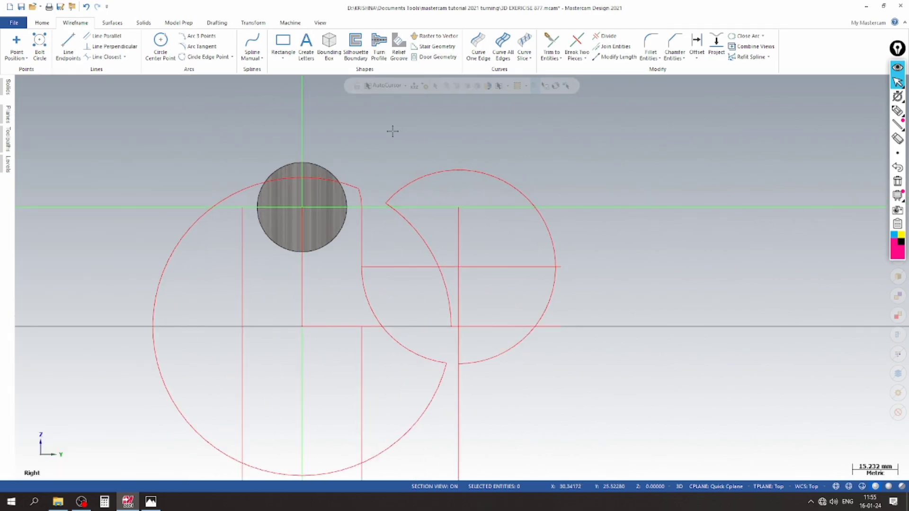
pyautogui.moveTo(389, 131); pyautogui.dragTo(623, 373)
pyautogui.click(409, 267)
pyautogui.click(432, 251)
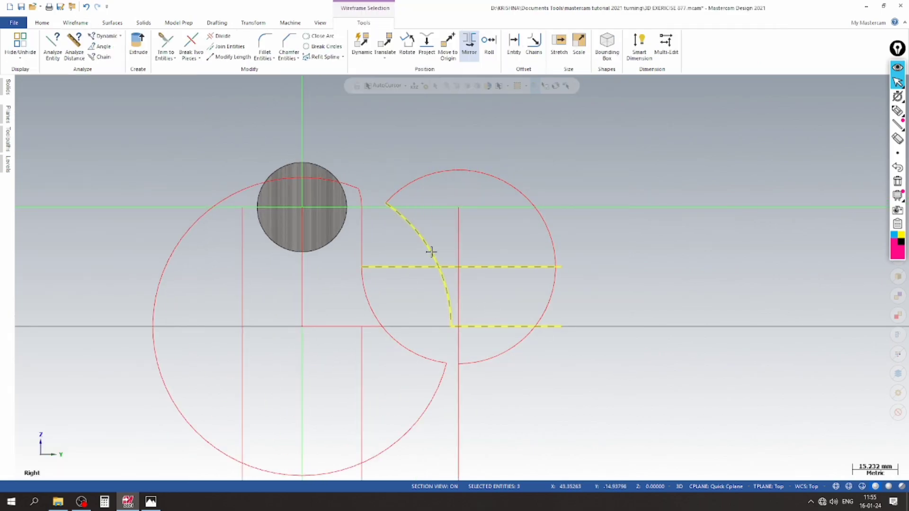
pyautogui.click(438, 172)
pyautogui.press('Delete')
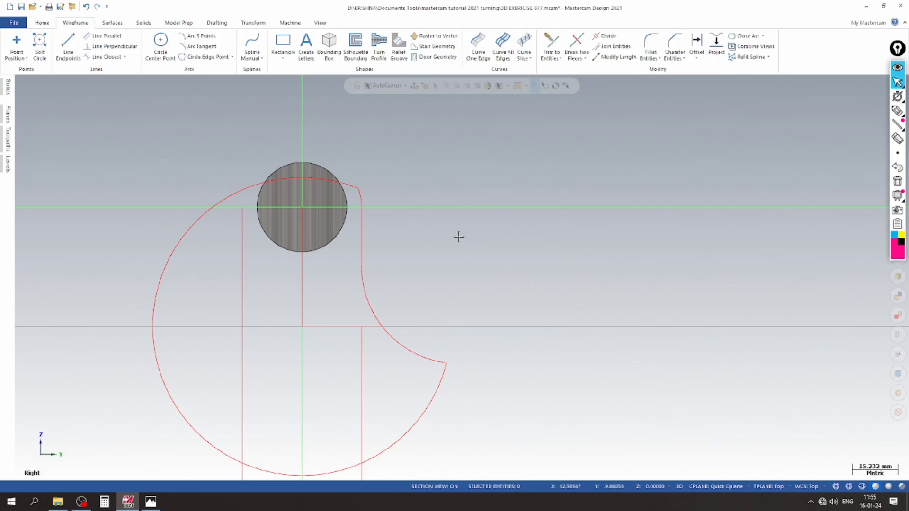
# - Delete the remaining horizontal centre line piece, the lower tangent line piece and the small circle's opposite tangent line
pyautogui.scroll(-3, 420, 203)
pyautogui.scroll(2, 379, 287)
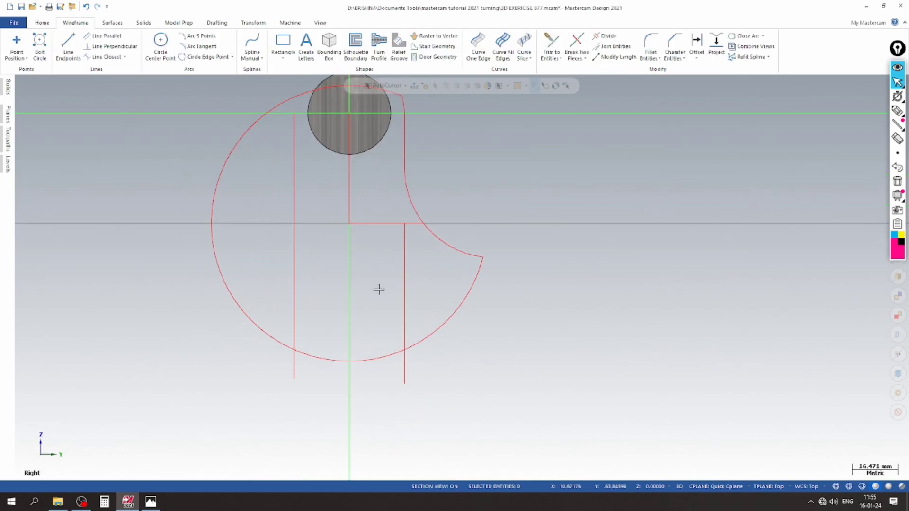
pyautogui.scroll(1, 372, 307)
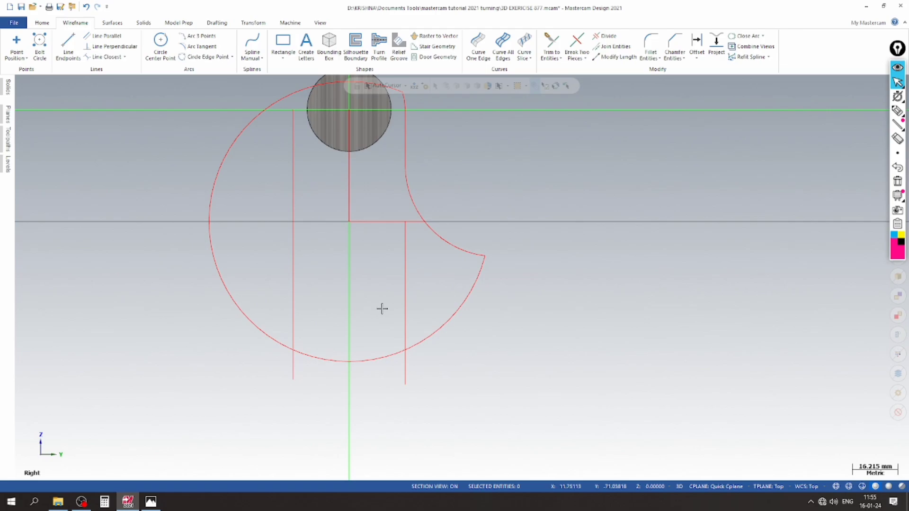
pyautogui.scroll(1, 382, 308)
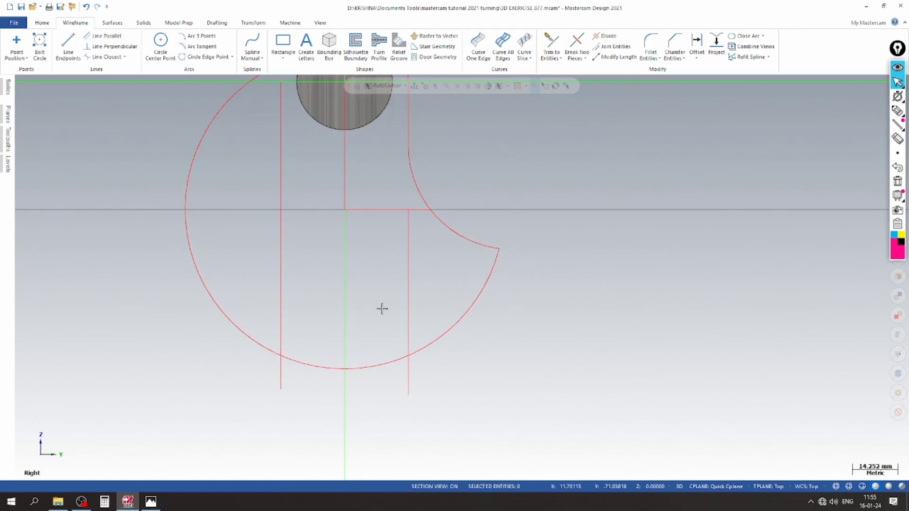
pyautogui.click(392, 209)
pyautogui.click(407, 249)
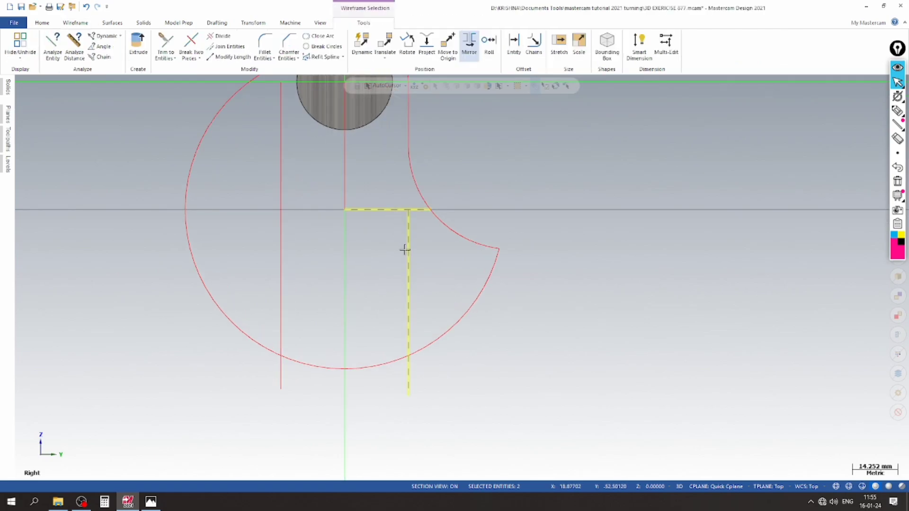
pyautogui.press('Delete')
pyautogui.scroll(-3, 369, 321)
pyautogui.click(307, 275)
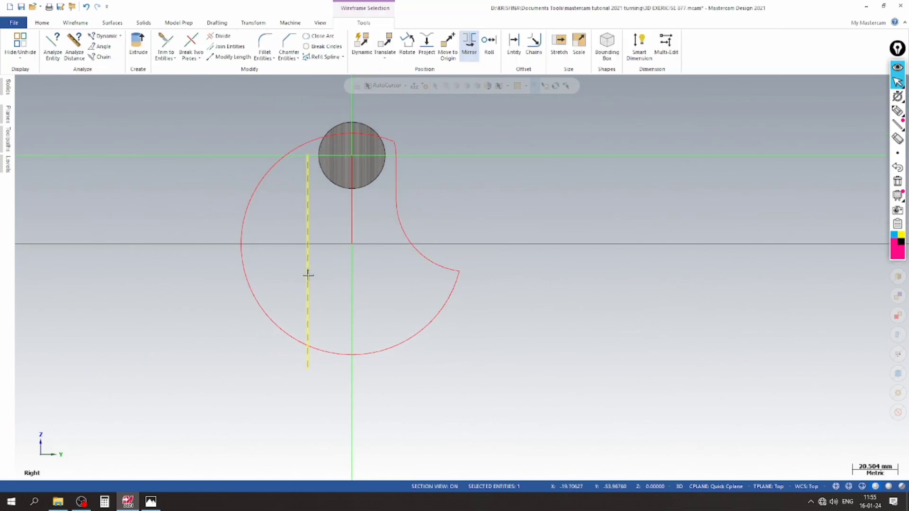
pyautogui.press('Delete')
# - Lengthen the vertical centre line by 85 mm past the large circle, and clear the result colors in the Right view
pyautogui.click(352, 227)
pyautogui.moveTo(374, 288); pyautogui.dragTo(317, 296, button='middle')
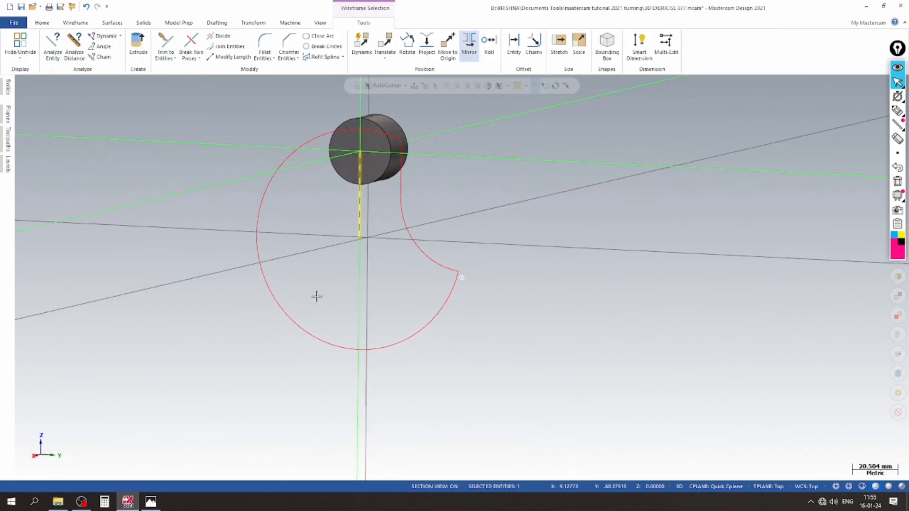
pyautogui.press('Delete')
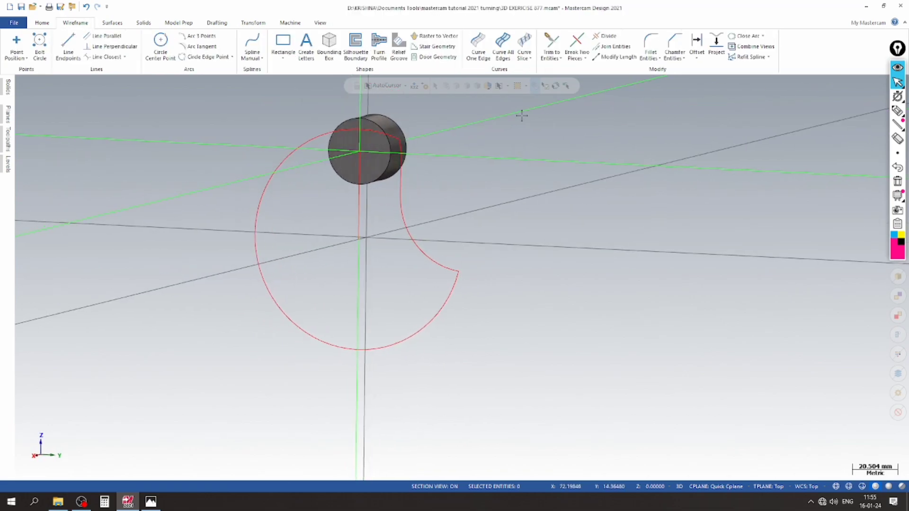
pyautogui.click(595, 58)
pyautogui.click(175, 188)
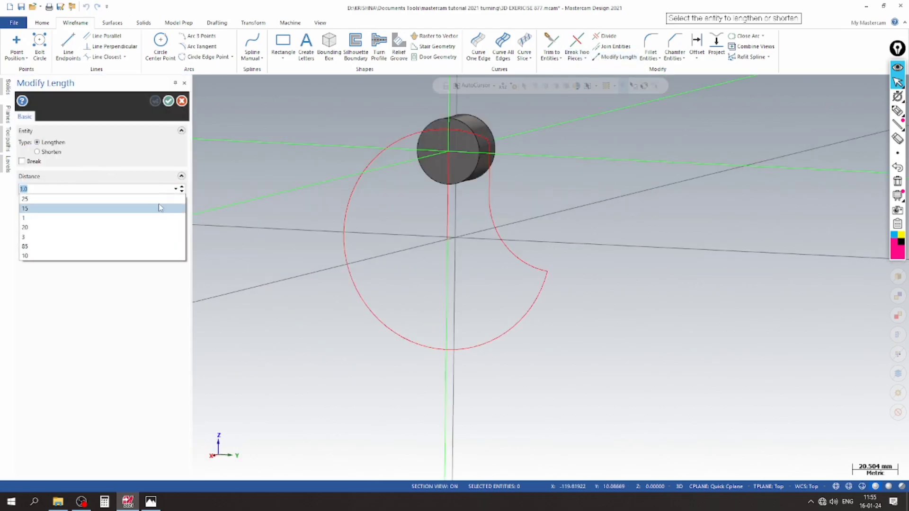
pyautogui.click(121, 249)
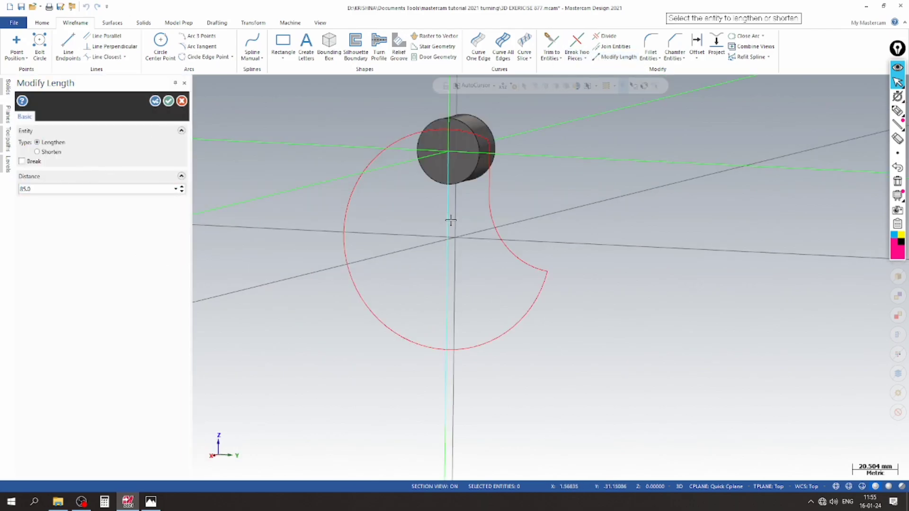
pyautogui.click(168, 101)
pyautogui.rightClick(592, 160)
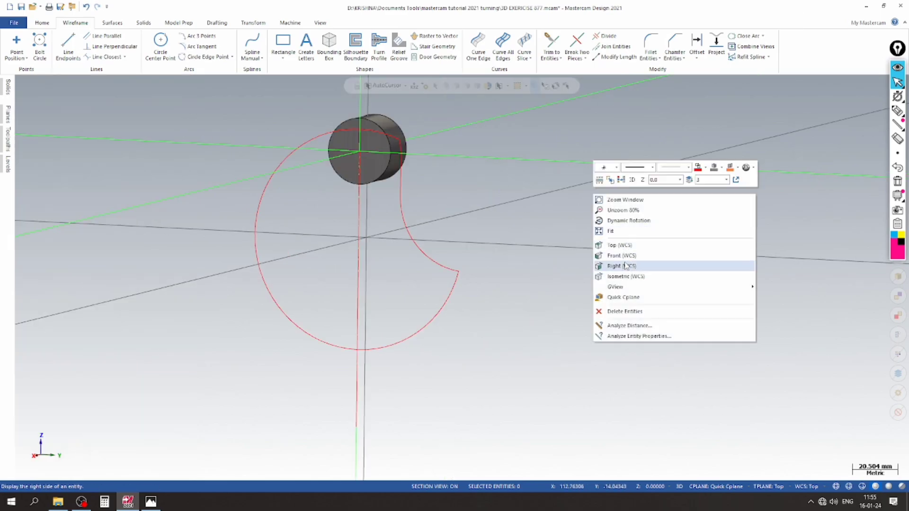
pyautogui.click(623, 262)
pyautogui.rightClick(564, 221)
pyautogui.click(593, 209)
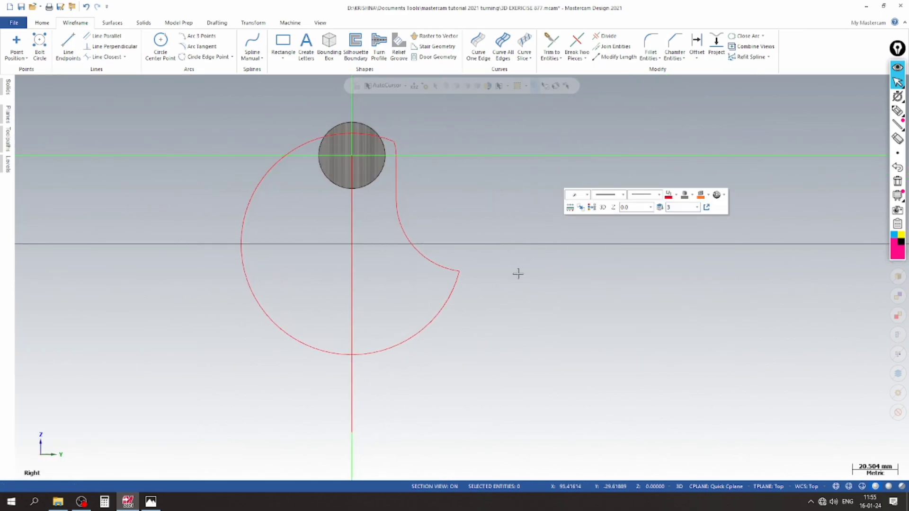
# - Check the 80 mm overall width in the reference drawing and offset a copy of the vertical centre line by 80/2 towards the concave arc
pyautogui.scroll(2, 399, 293)
pyautogui.click(150, 501)
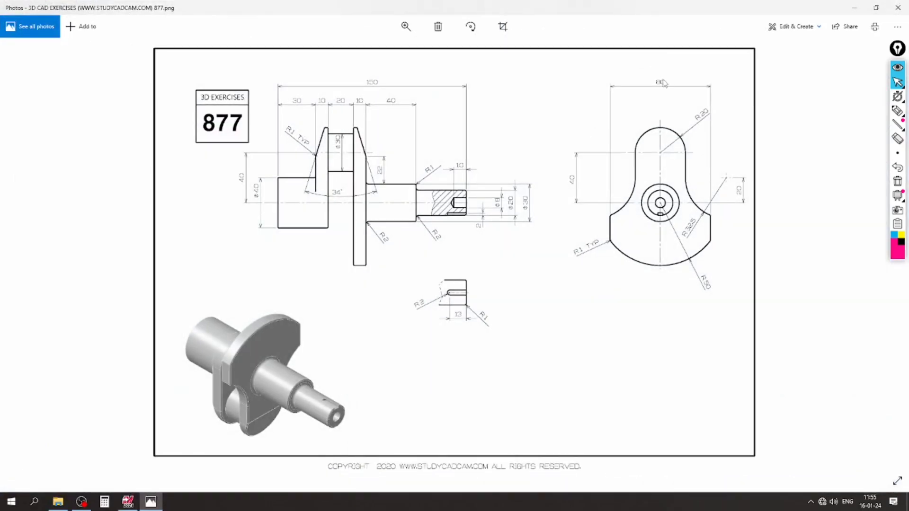
pyautogui.click(151, 501)
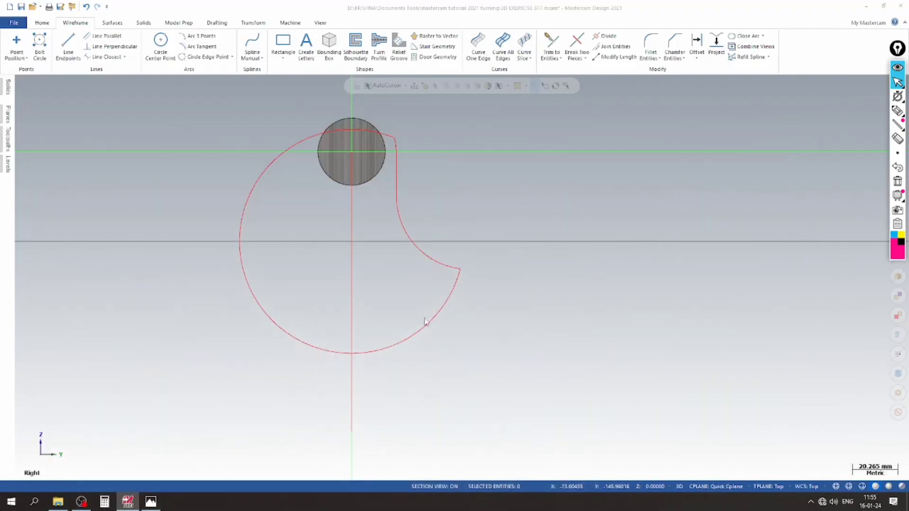
pyautogui.click(697, 43)
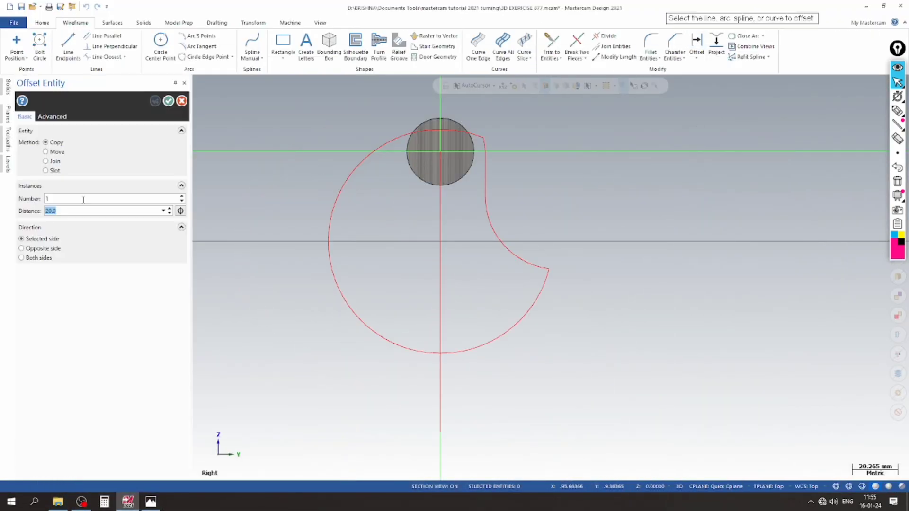
pyautogui.write('80/2')
pyautogui.click(441, 284)
pyautogui.click(517, 287)
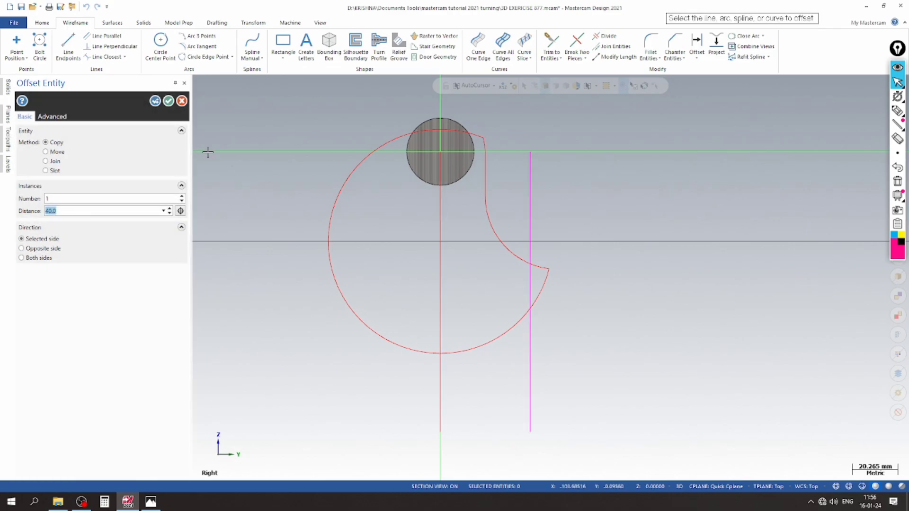
pyautogui.click(168, 101)
# - Trim the concave arc and the large circle to the 40 mm offset line with the Trim 2 entities method
pyautogui.scroll(2, 393, 306)
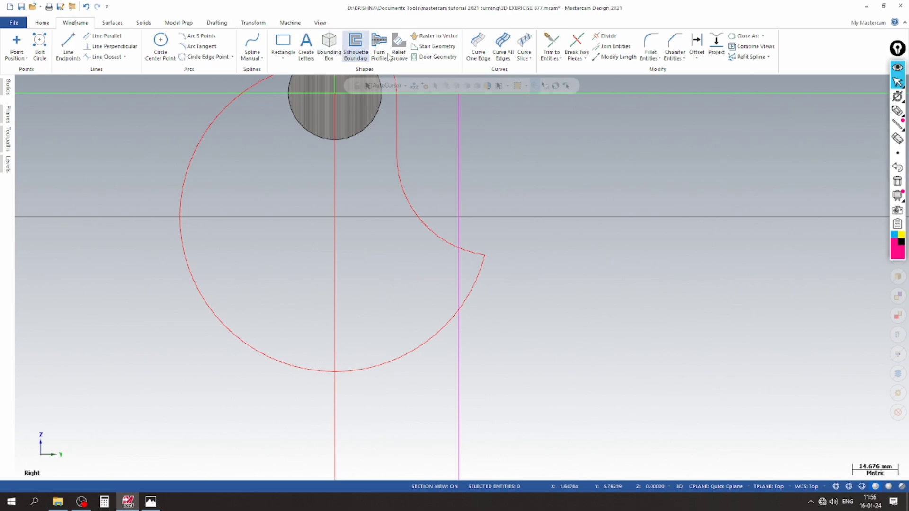
pyautogui.click(549, 45)
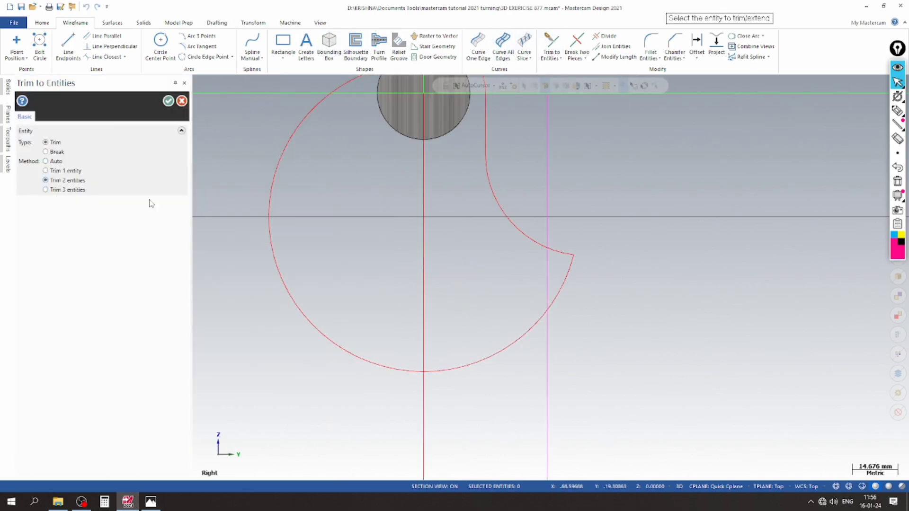
pyautogui.scroll(2, 537, 278)
pyautogui.click(538, 230)
pyautogui.click(550, 256)
pyautogui.click(550, 309)
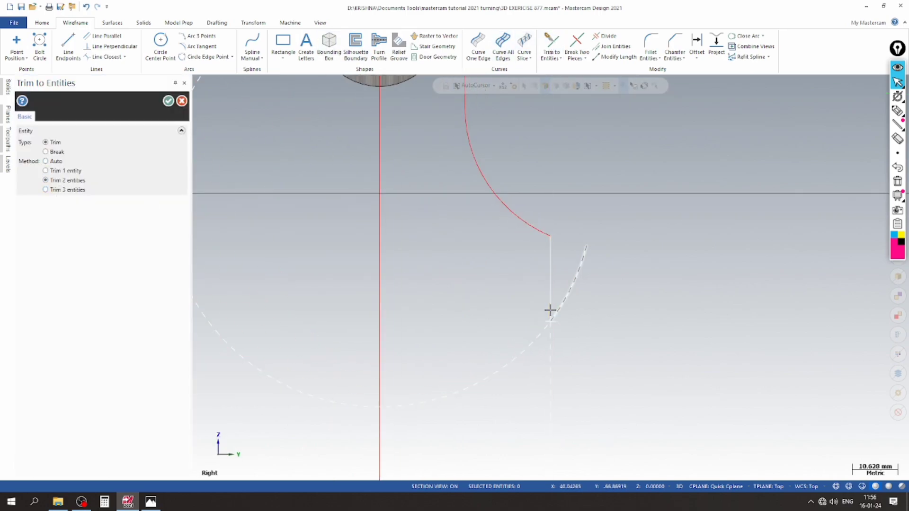
pyautogui.click(551, 310)
pyautogui.scroll(-3, 521, 303)
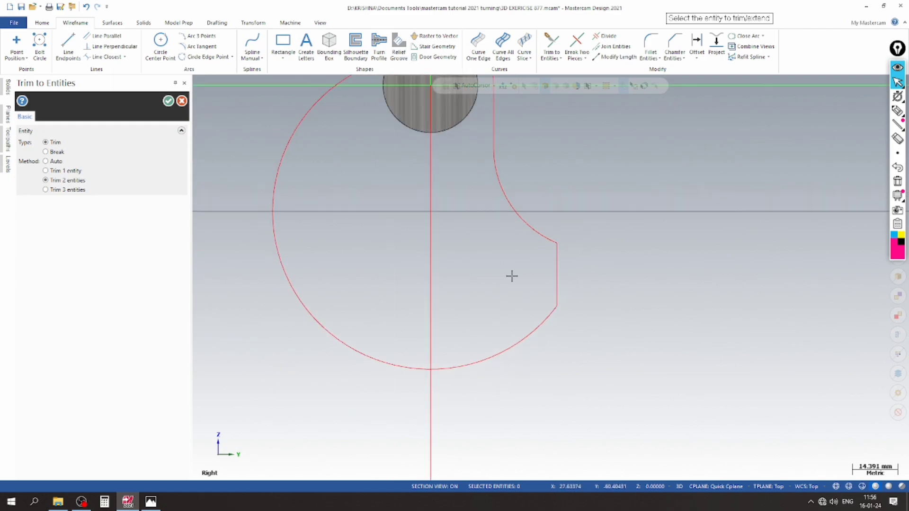
pyautogui.click(168, 101)
# - Mirror a copy of the finished side profile of arcs and vertical lines about the Y axis with an X offset of 0
pyautogui.scroll(2, 320, 117)
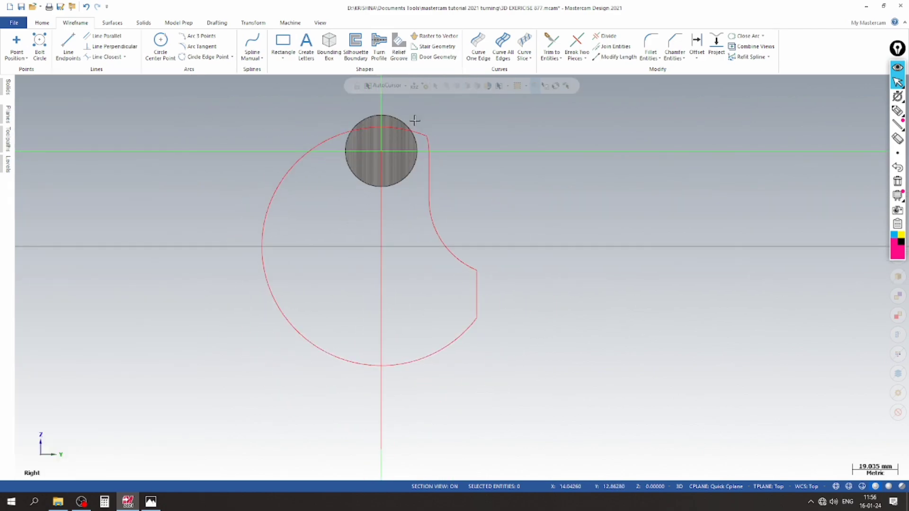
pyautogui.scroll(5, 417, 120)
pyautogui.scroll(-2, 412, 123)
pyautogui.moveTo(409, 113); pyautogui.dragTo(607, 439)
pyautogui.scroll(-3, 609, 421)
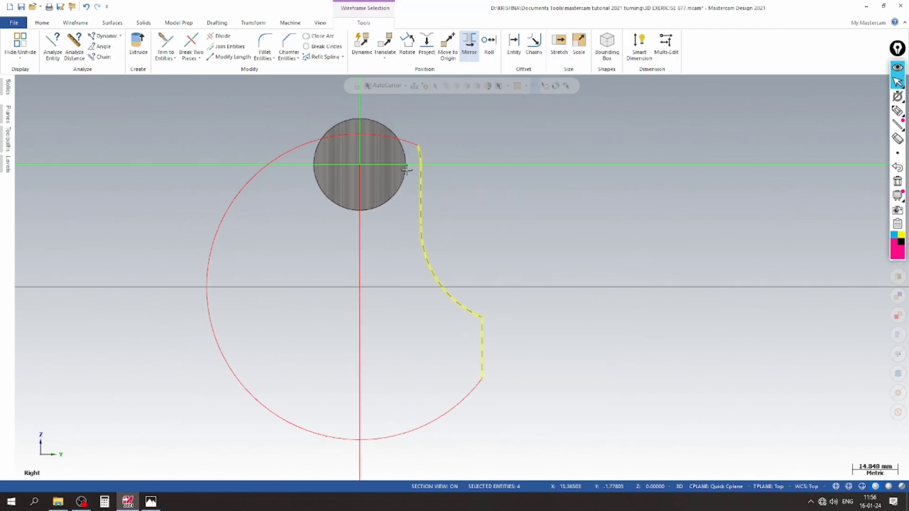
pyautogui.click(469, 45)
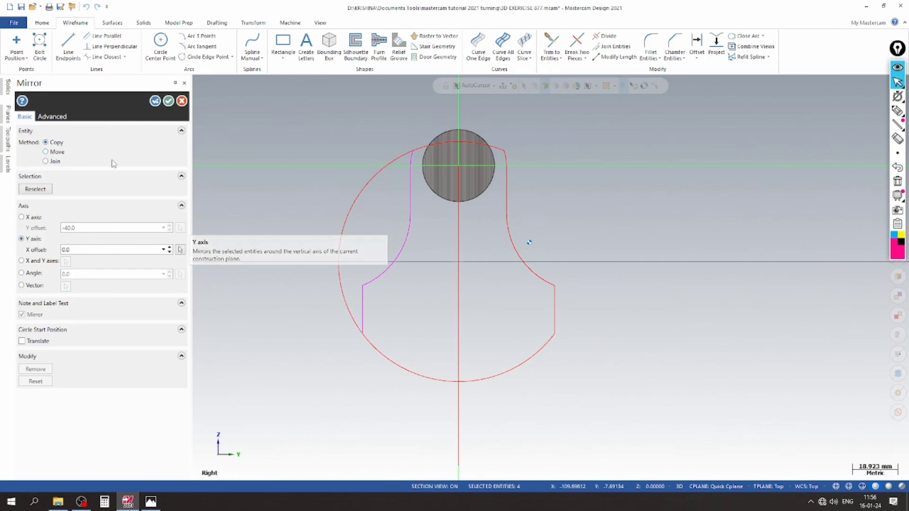
pyautogui.click(168, 101)
pyautogui.click(550, 45)
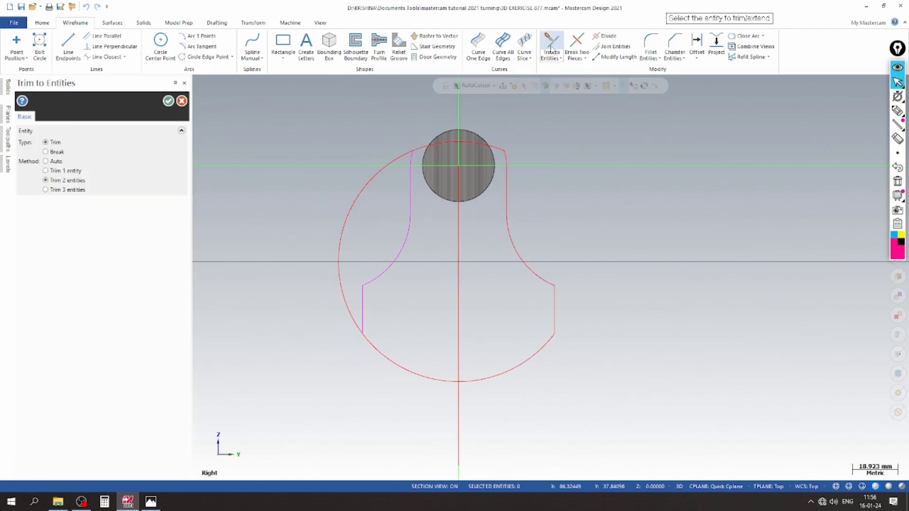
pyautogui.scroll(2, 397, 187)
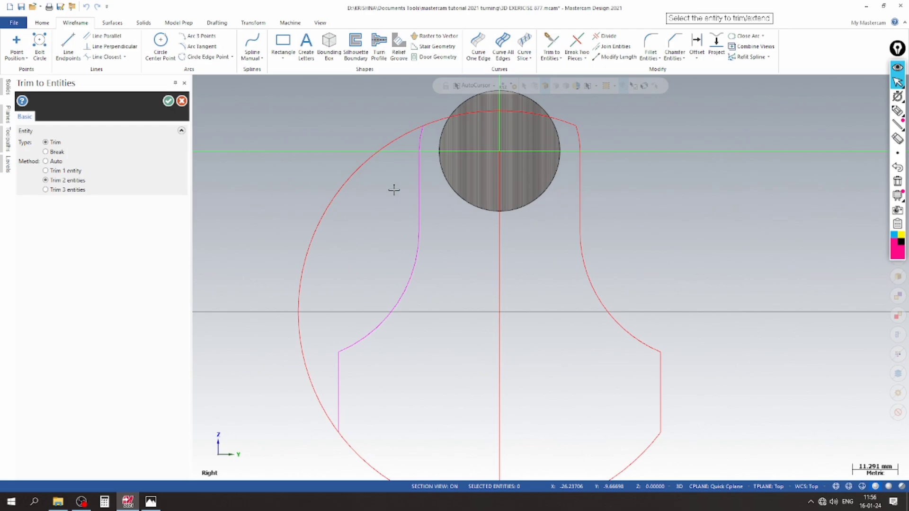
pyautogui.press('Escape')
pyautogui.scroll(-2, 314, 172)
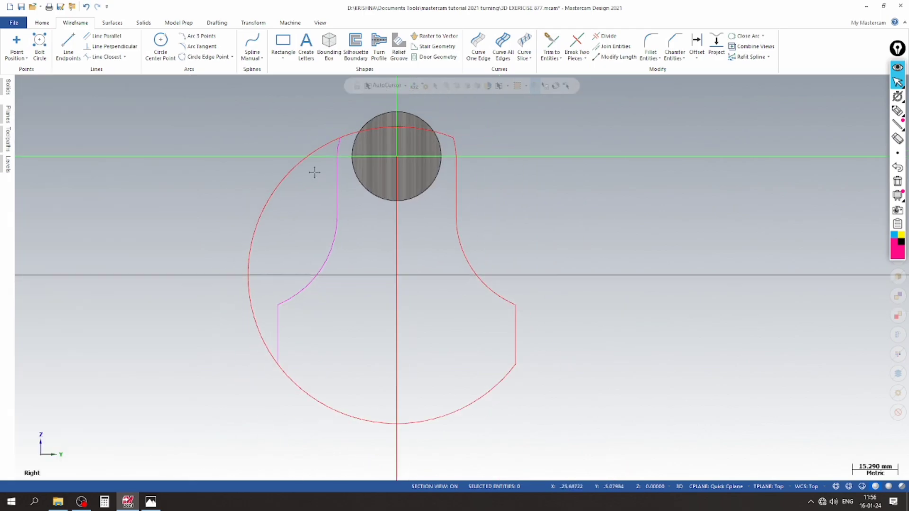
# - Undo the mirror, the 40 mm offset, the deletions and the trims back to the complete large and 32.5 mm radius circles
pyautogui.hotkey('ctrl', 'z')
pyautogui.hotkey('ctrl', 'z')
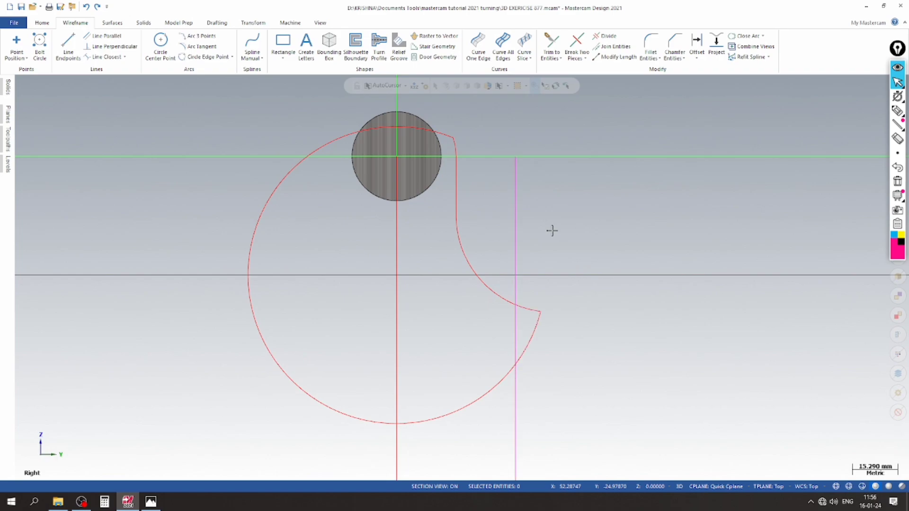
pyautogui.hotkey('ctrl', 'z')
pyautogui.hotkey('ctrl', 'z')
pyautogui.hotkey('ctrl', 'z')
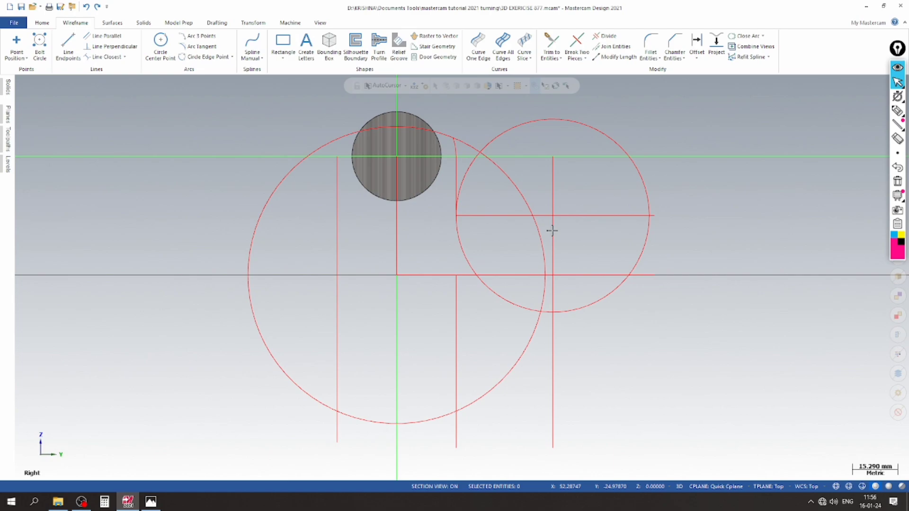
# - Redo the trims, the deletions, the 40 mm offset and the mirror back to the mirrored side profile
pyautogui.hotkey('ctrl', 'z')
pyautogui.hotkey('ctrl', 'y')
pyautogui.hotkey('ctrl', 'y')
pyautogui.hotkey('ctrl', 'y')
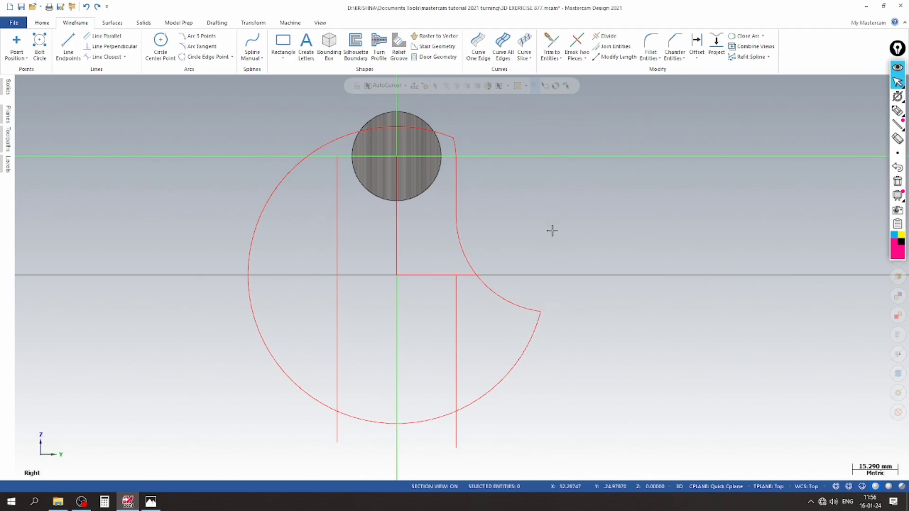
pyautogui.hotkey('ctrl', 'y')
pyautogui.hotkey('ctrl', 'y')
pyautogui.hotkey('ctrl', 'z')
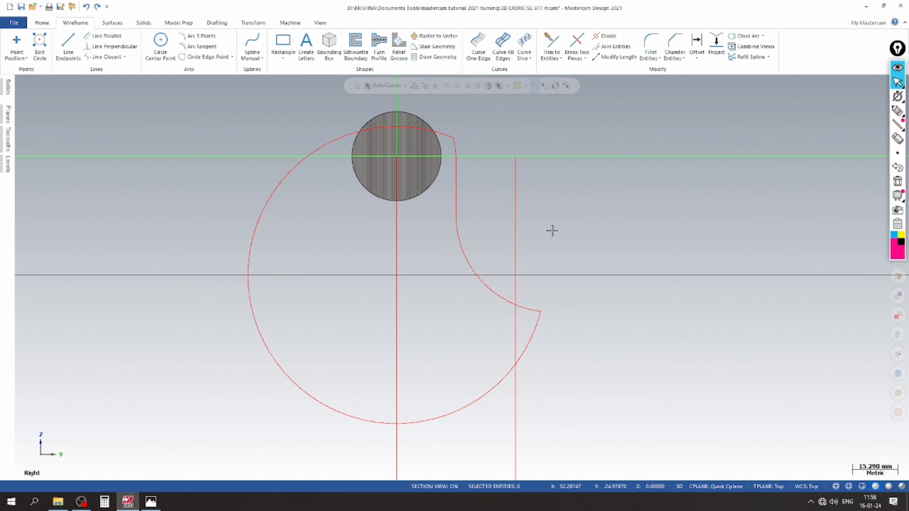
pyautogui.hotkey('ctrl', 'y')
pyautogui.hotkey('ctrl', 'y')
pyautogui.hotkey('ctrl', 'y')
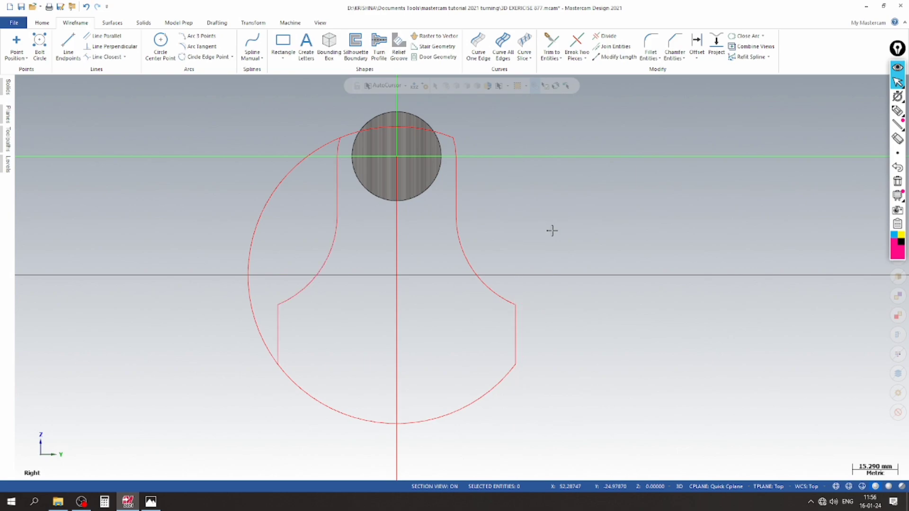
# - Trim the large circle to the mirrored vertical side line with the Trim 2 entities method, keeping only the arc along the profile's lower end
pyautogui.rightClick(697, 169)
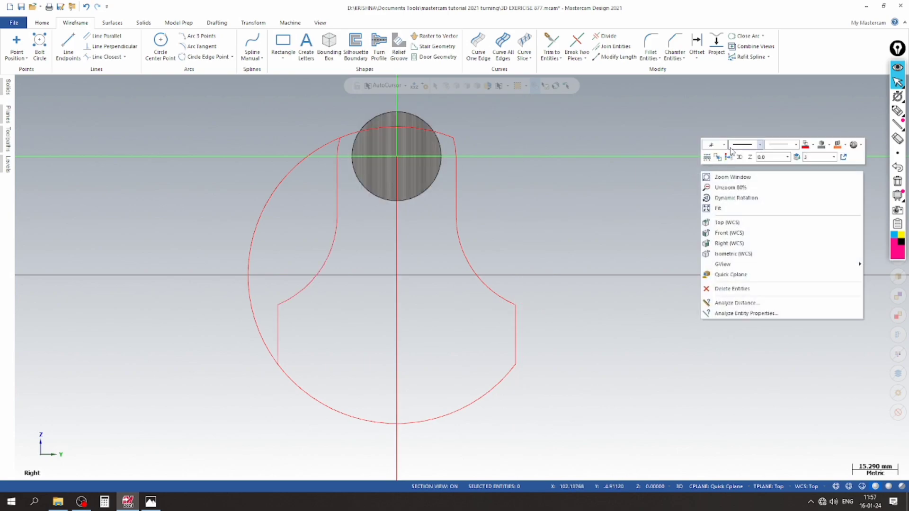
pyautogui.click(728, 157)
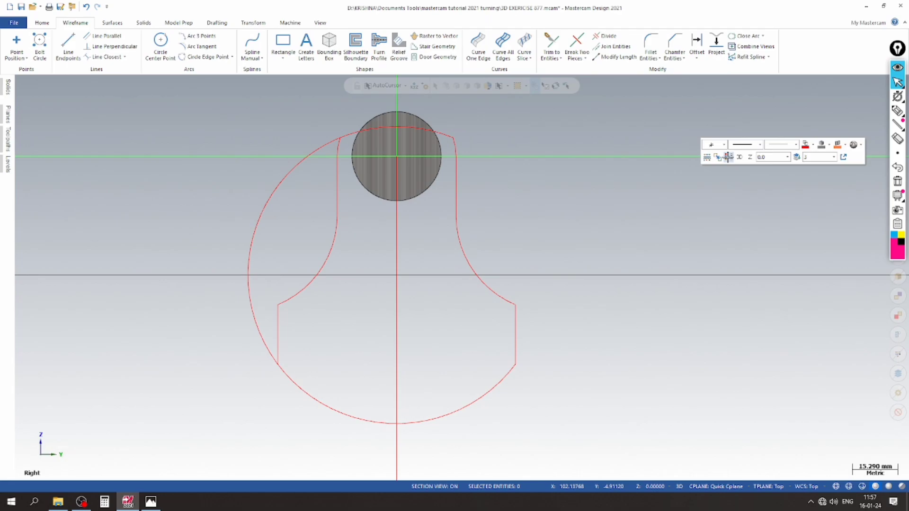
pyautogui.click(551, 44)
pyautogui.scroll(2, 428, 150)
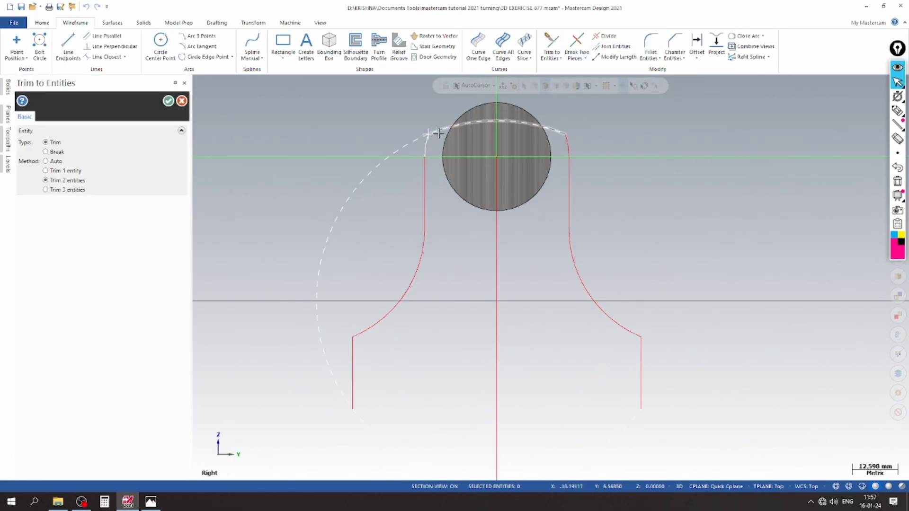
pyautogui.click(438, 134)
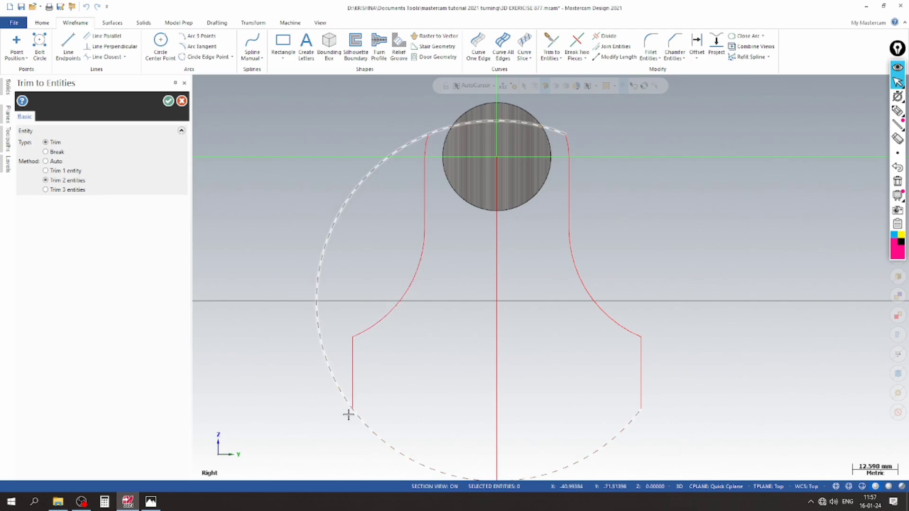
pyautogui.click(354, 412)
pyautogui.click(487, 270)
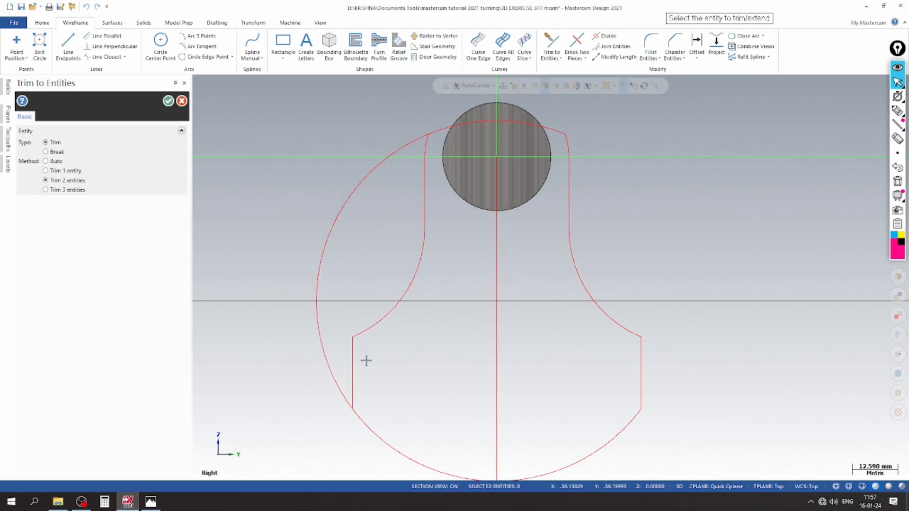
pyautogui.click(363, 420)
pyautogui.press('Escape')
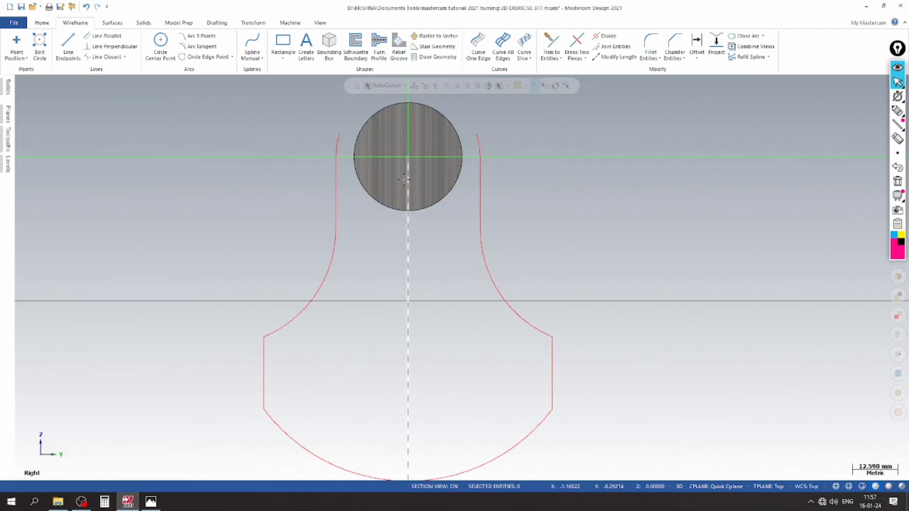
# - Delete the two short arcs above the upper ends of the vertical neck lines
pyautogui.scroll(4, 335, 128)
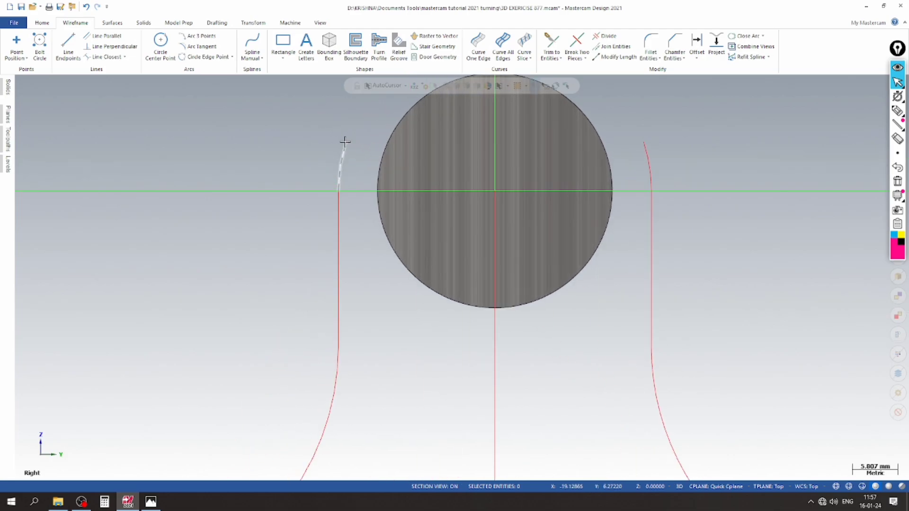
pyautogui.click(345, 141)
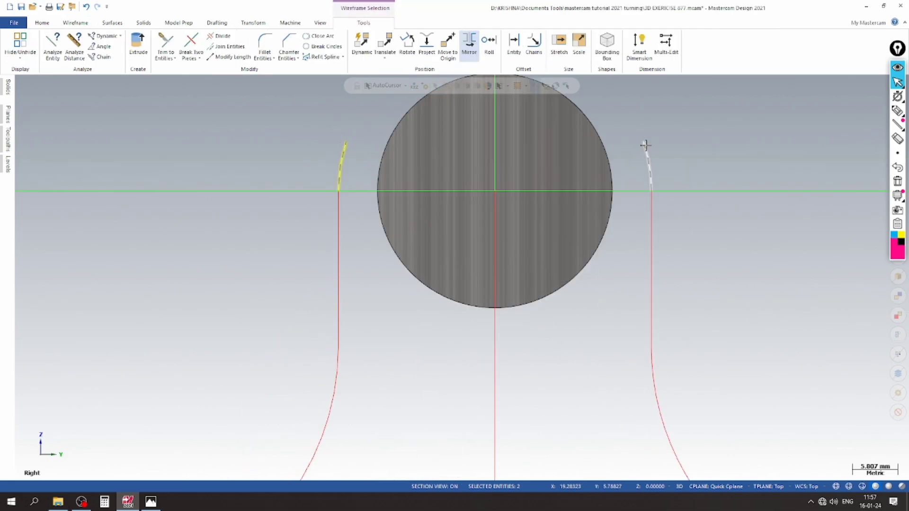
pyautogui.press('Delete')
pyautogui.scroll(-2, 482, 326)
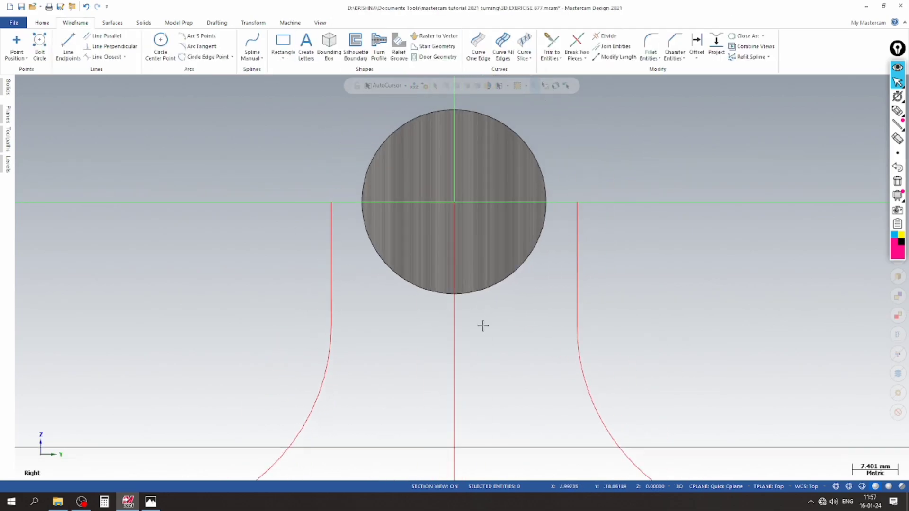
# - Draw a 20 mm radius circle centred on the cylinder, reaching the upper end of the neck line
pyautogui.click(161, 45)
pyautogui.click(453, 183)
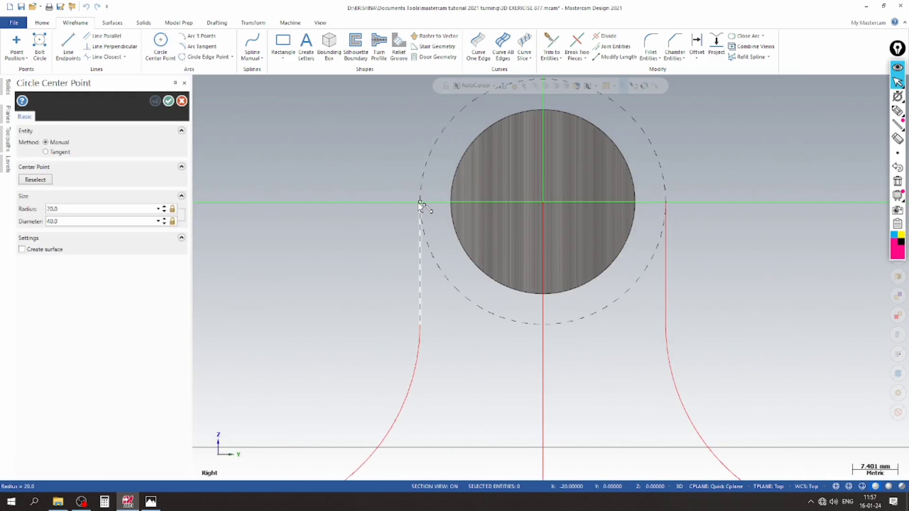
pyautogui.click(419, 202)
pyautogui.click(168, 102)
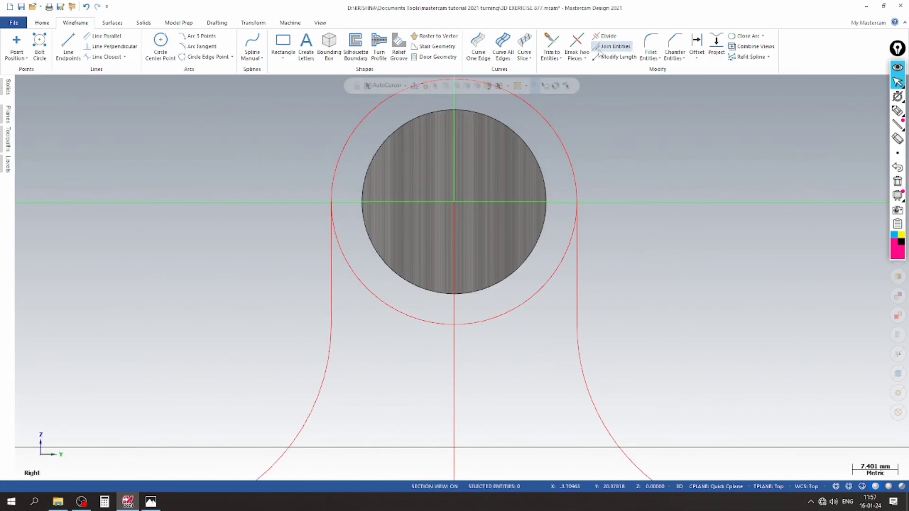
# - Try to remove the lower half of the 20 mm radius circle with Divide in Trim mode
pyautogui.click(607, 36)
pyautogui.click(485, 304)
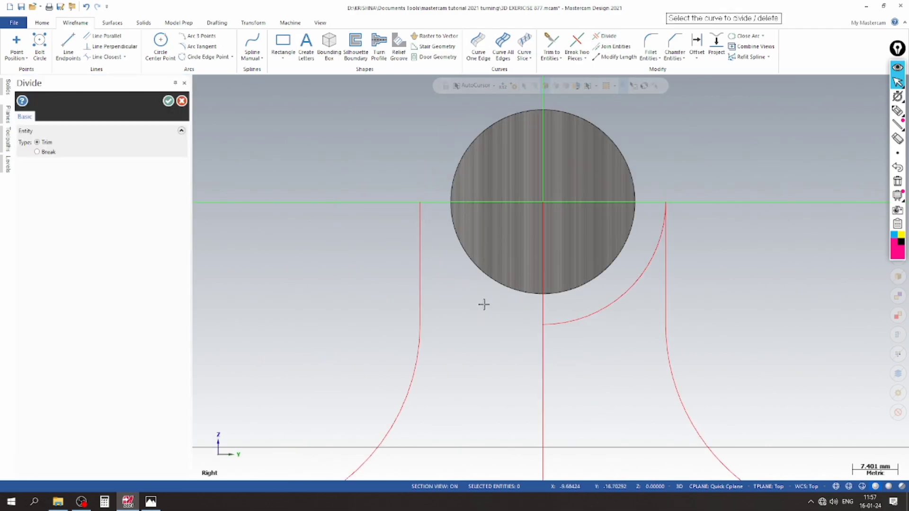
pyautogui.click(590, 315)
pyautogui.moveTo(603, 371); pyautogui.dragTo(453, 317, button='middle')
pyautogui.press('Escape')
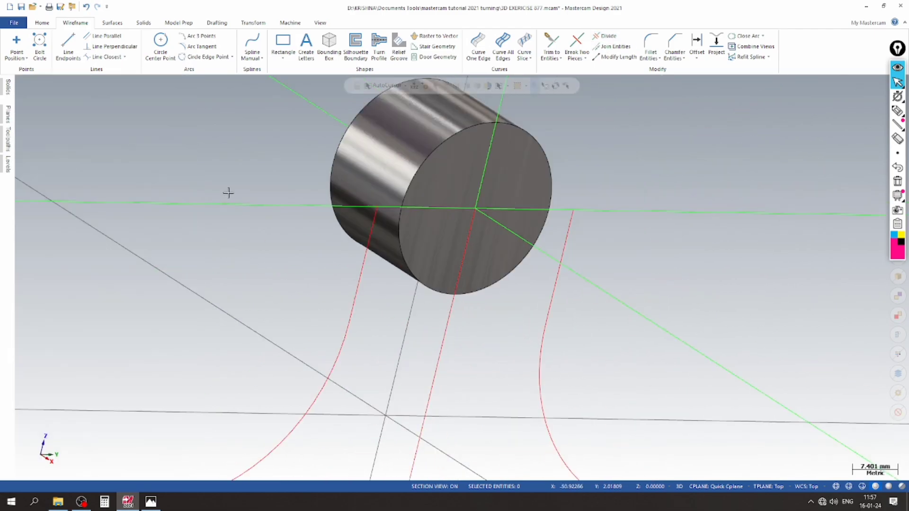
# - Redraw the 20 mm radius circle centred on the cylinder face and trim it to the two neck lines with Trim 2 entities
pyautogui.click(160, 40)
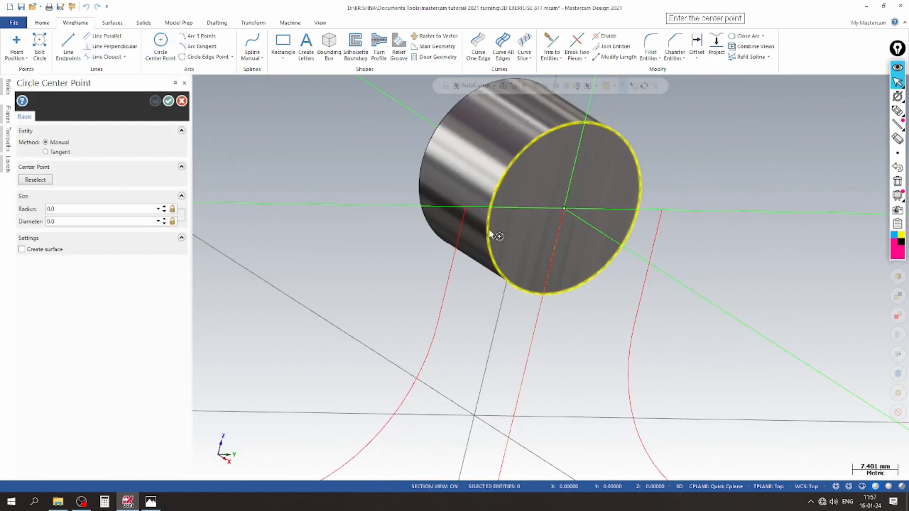
pyautogui.click(490, 235)
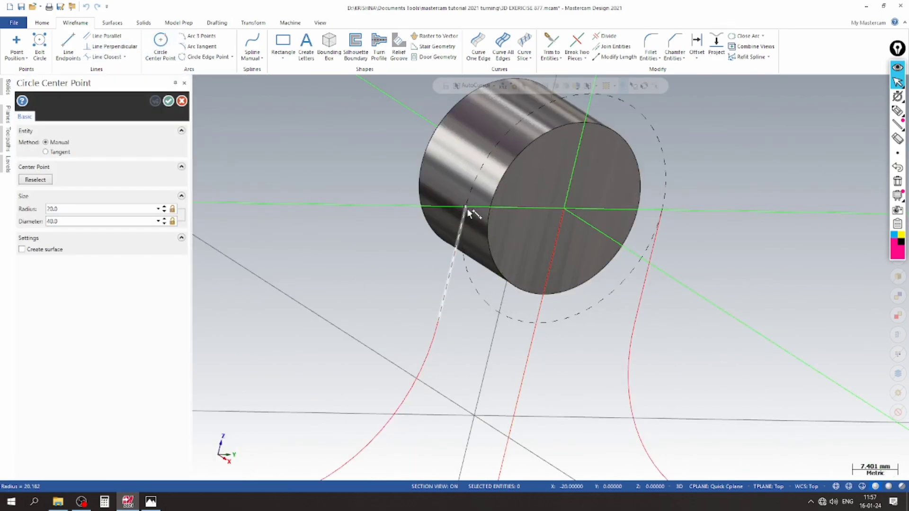
pyautogui.click(467, 208)
pyautogui.click(168, 101)
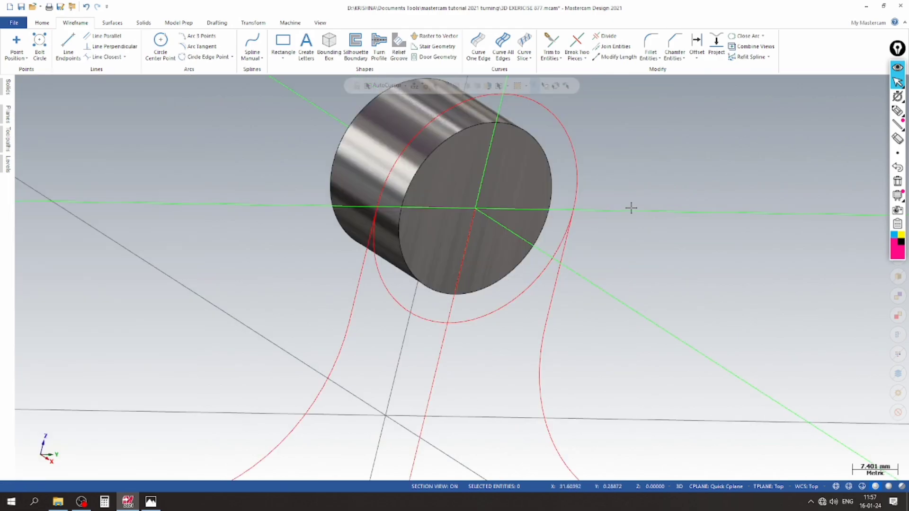
pyautogui.click(551, 43)
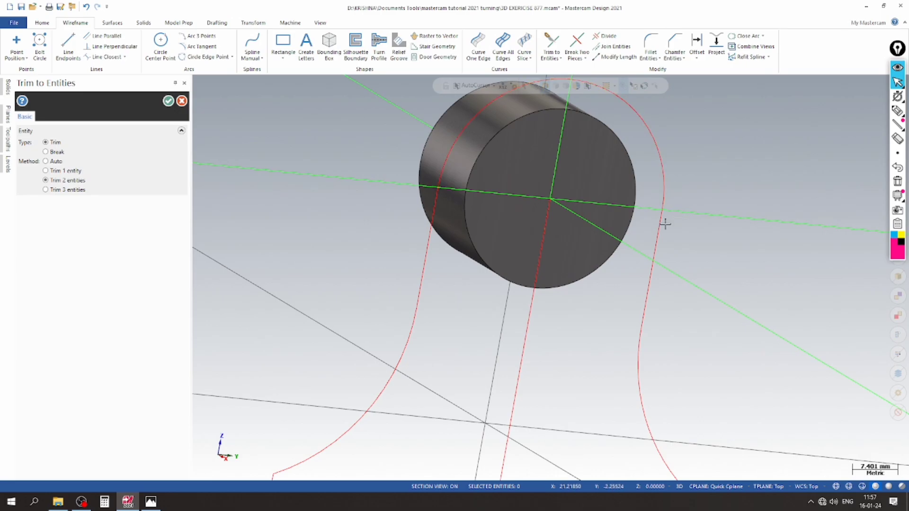
pyautogui.click(169, 102)
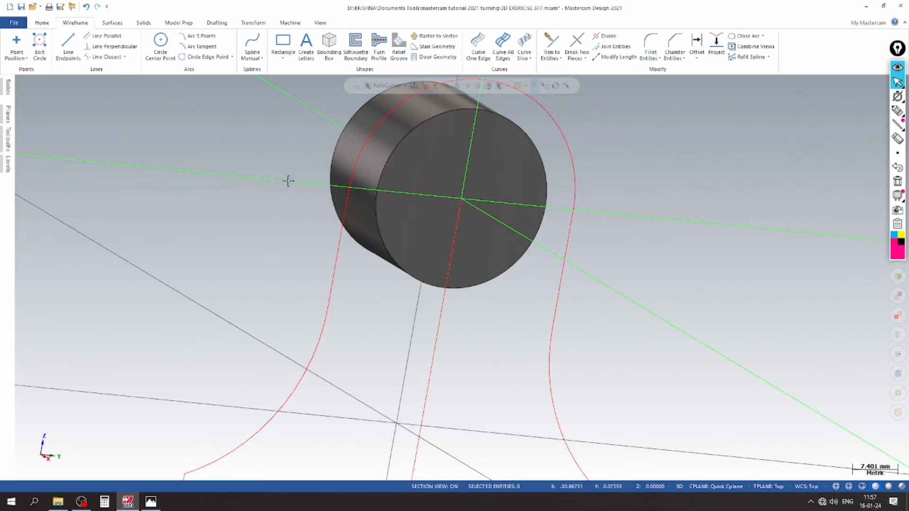
# - Delete the vertical construction line running through the middle of the profile
pyautogui.scroll(-4, 298, 178)
pyautogui.moveTo(311, 178); pyautogui.dragTo(462, 277, button='middle')
pyautogui.click(402, 272)
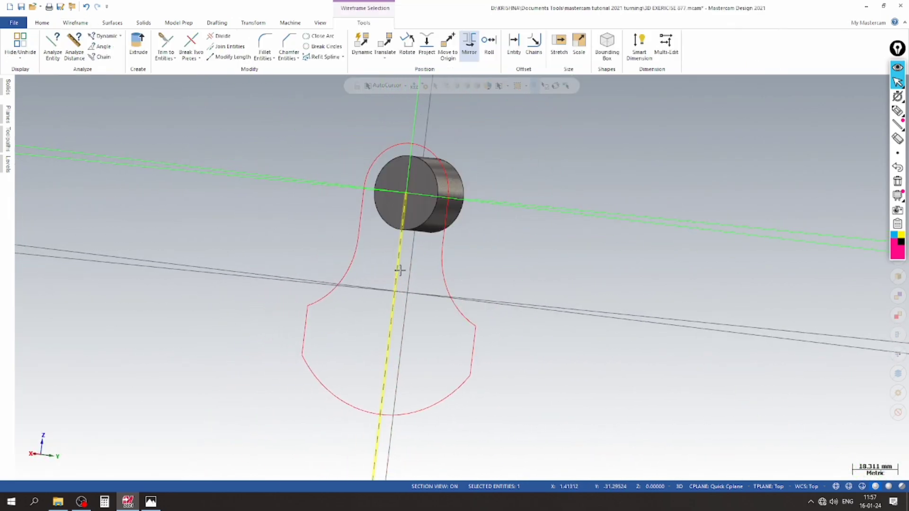
pyautogui.rightClick(401, 266)
pyautogui.click(441, 391)
# - Switch to the isometric view and set the construction plane to Top
pyautogui.rightClick(215, 157)
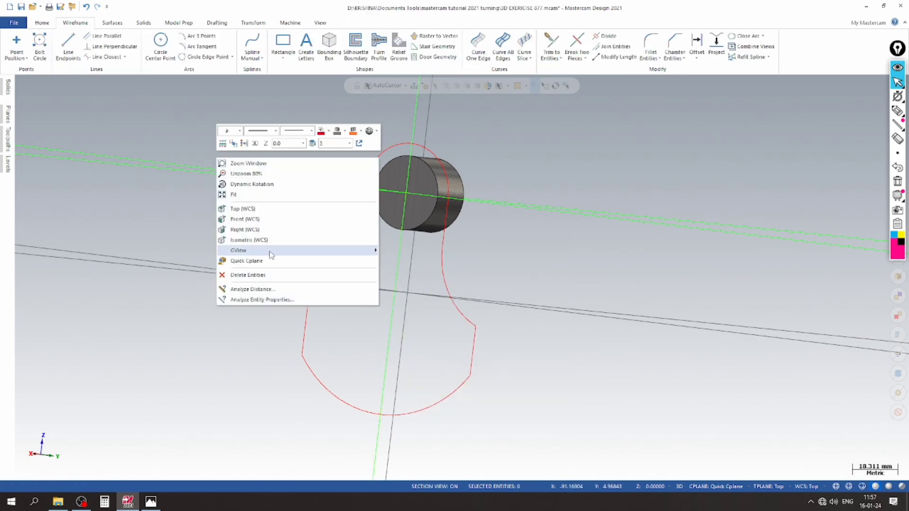
pyautogui.click(235, 251)
pyautogui.scroll(1, 407, 333)
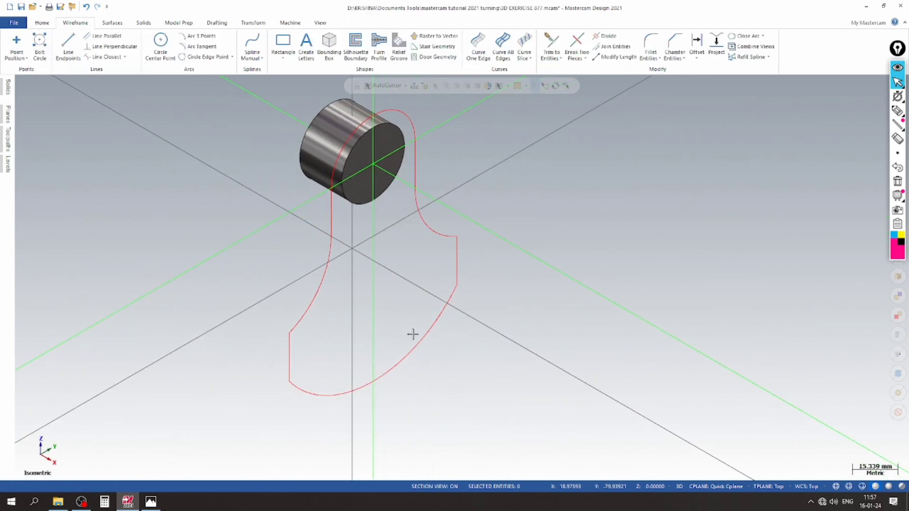
pyautogui.click(716, 486)
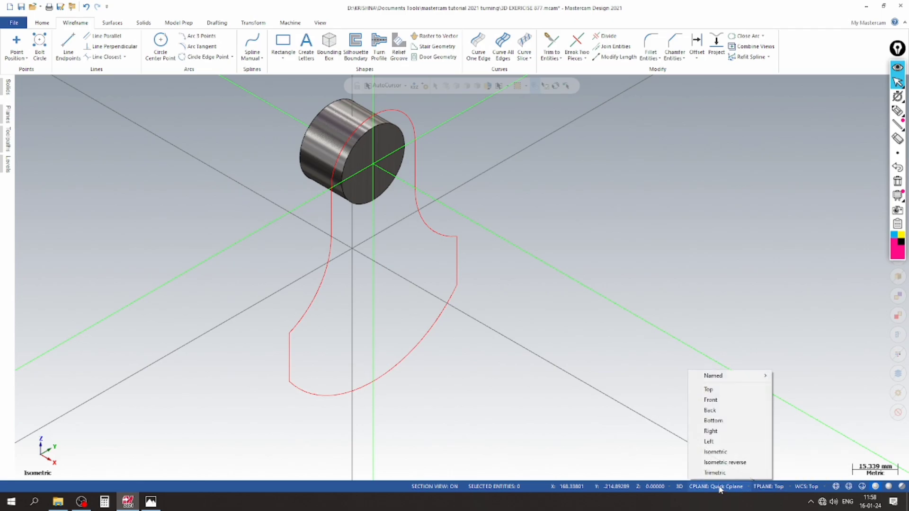
pyautogui.click(710, 388)
# - Examine the profile's position on the cylinder's end face from several angles and the Top view, returning to the isometric view
pyautogui.moveTo(630, 346); pyautogui.dragTo(542, 260, button='middle')
pyautogui.scroll(1, 458, 170)
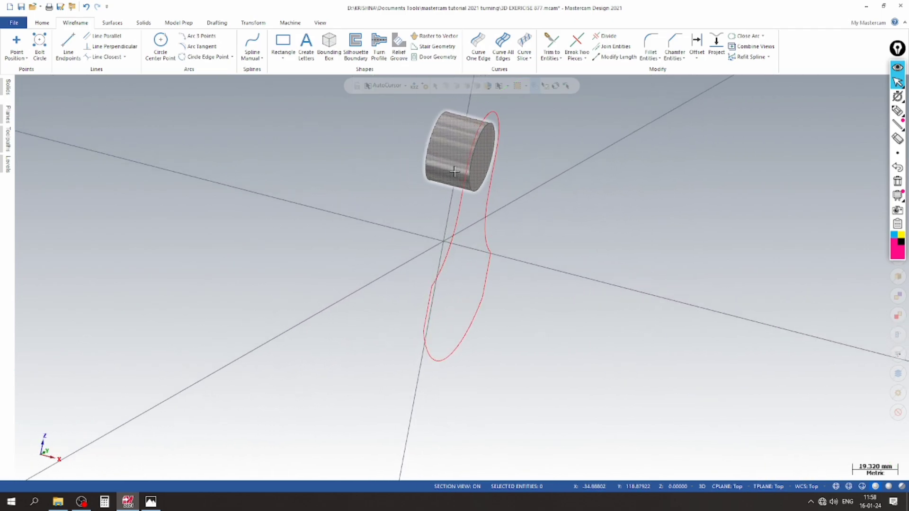
pyautogui.scroll(2, 475, 108)
pyautogui.scroll(-1, 350, 190)
pyautogui.moveTo(348, 195); pyautogui.dragTo(328, 257, button='middle')
pyautogui.scroll(-3, 328, 258)
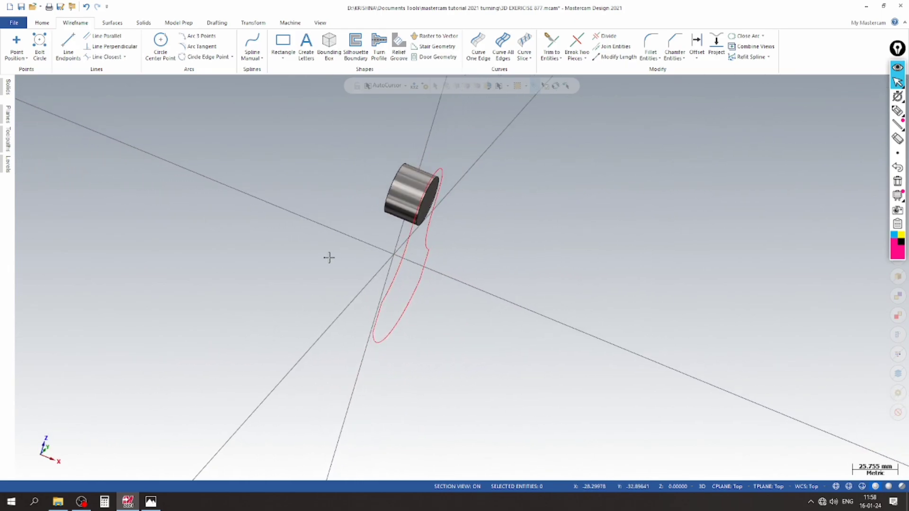
pyautogui.rightClick(512, 209)
pyautogui.click(540, 260)
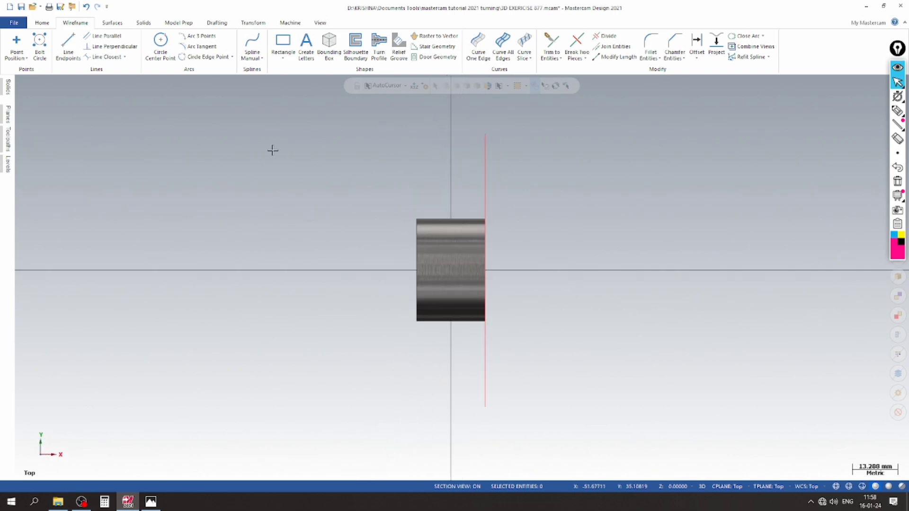
pyautogui.rightClick(485, 143)
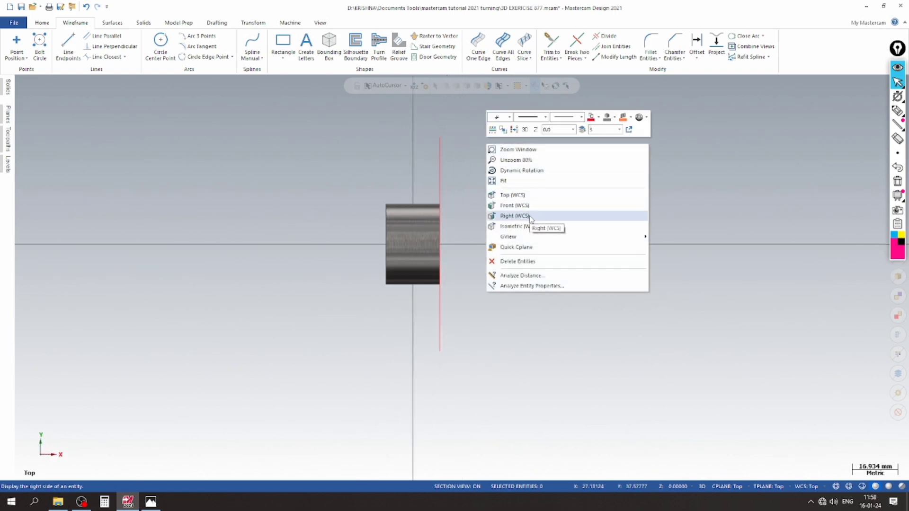
pyautogui.click(513, 226)
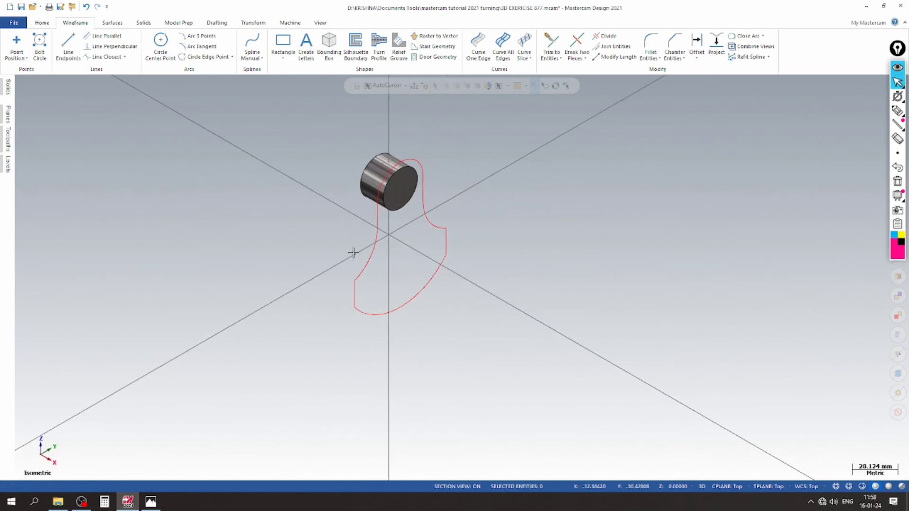
# - Extrude the closed crank web profile 10 mm as an added boss on the crank pin cylinder
pyautogui.click(143, 22)
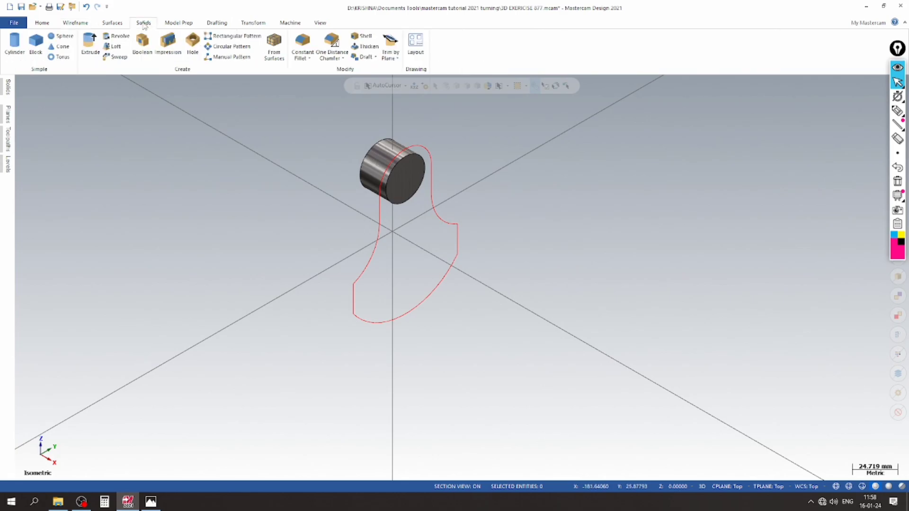
pyautogui.click(90, 45)
pyautogui.click(520, 171)
pyautogui.click(171, 405)
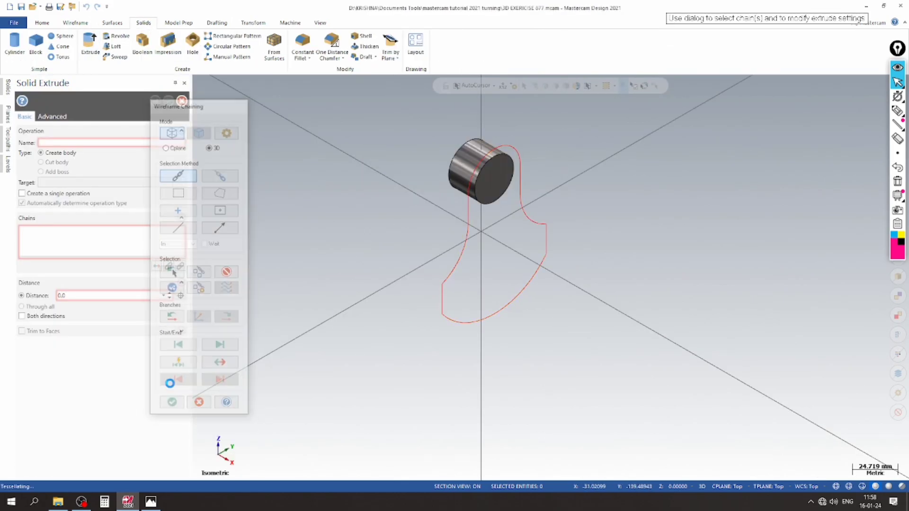
pyautogui.click(21, 315)
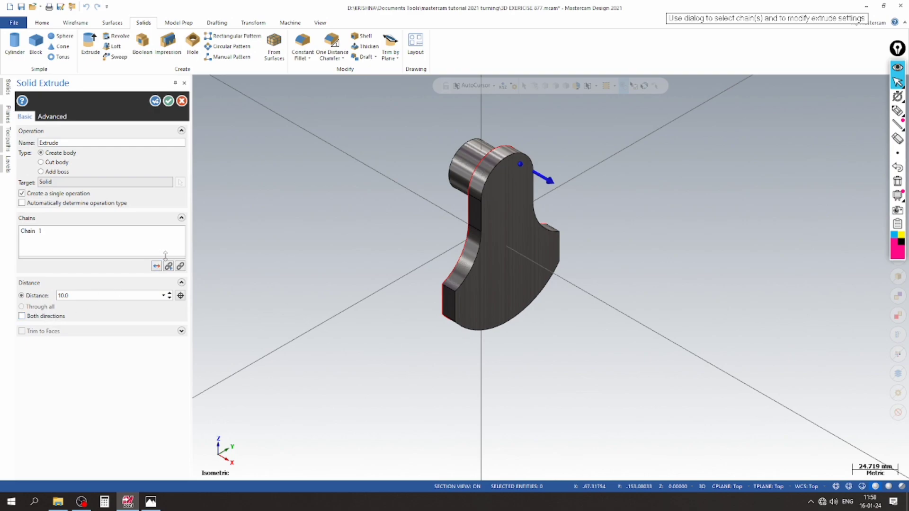
pyautogui.moveTo(326, 268); pyautogui.dragTo(349, 245, button='middle')
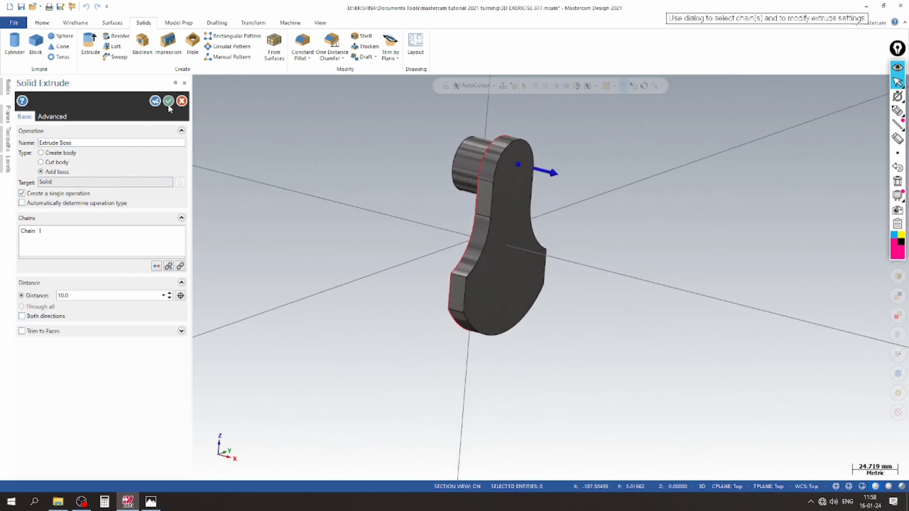
pyautogui.click(151, 501)
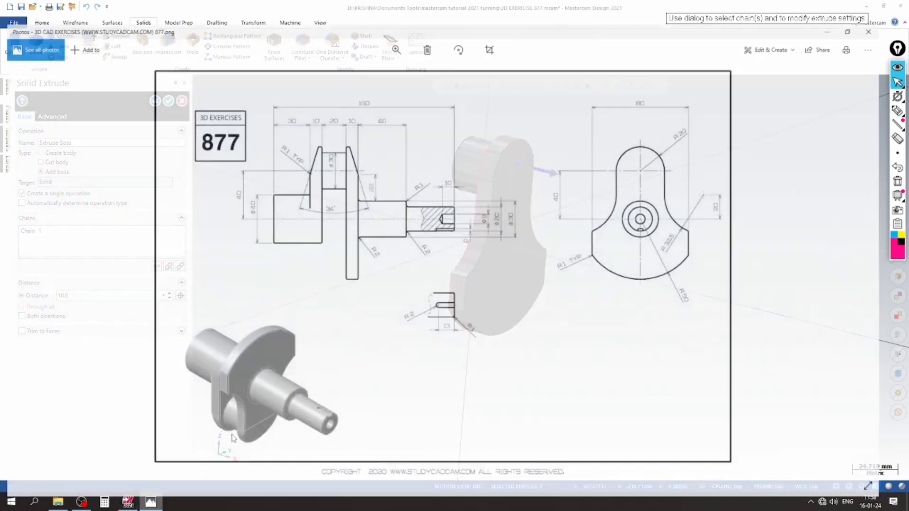
pyautogui.click(154, 499)
pyautogui.moveTo(350, 241); pyautogui.dragTo(304, 176, button='middle')
pyautogui.click(169, 101)
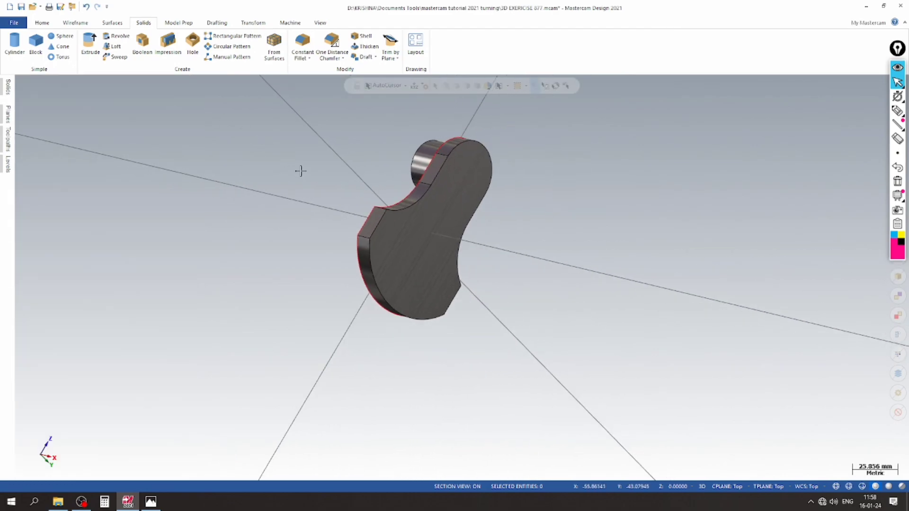
# - Add level 4 as the active level and hide level 3, which holds the web profile wireframe
pyautogui.click(8, 163)
pyautogui.click(21, 97)
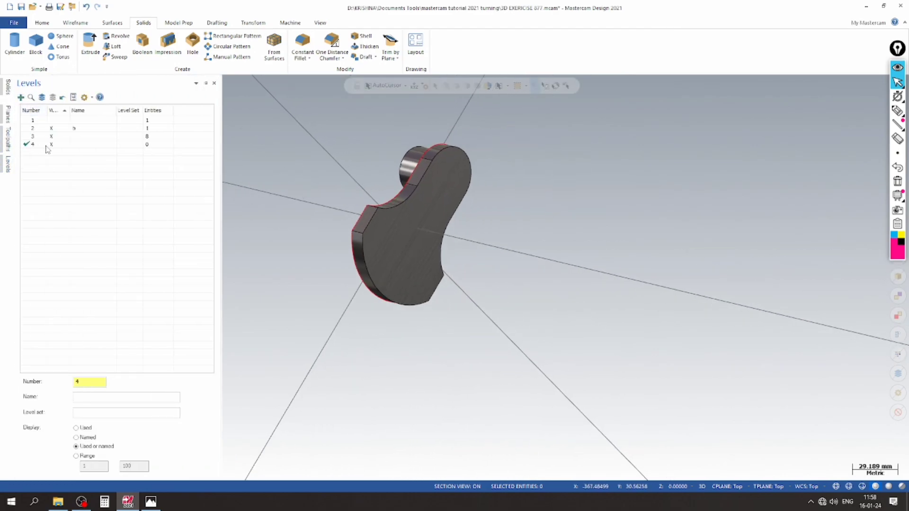
pyautogui.click(54, 137)
pyautogui.moveTo(346, 221); pyautogui.dragTo(159, 138, button='middle')
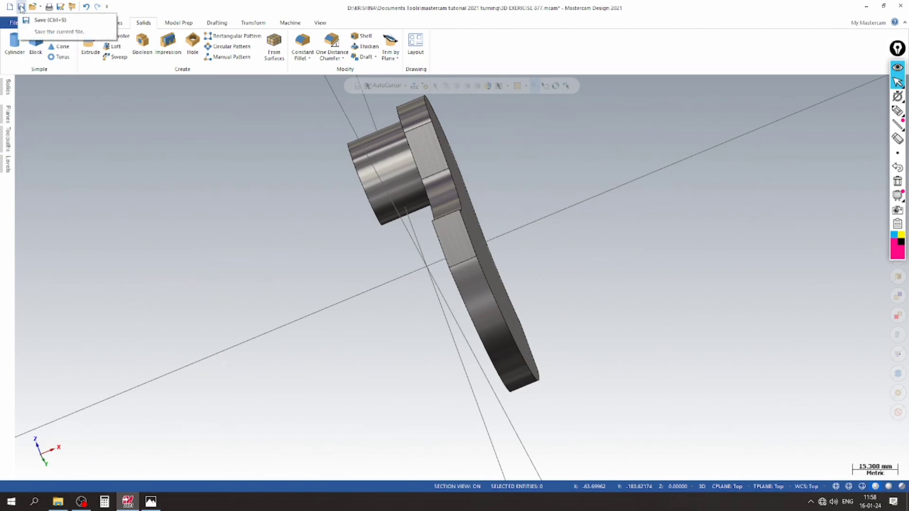
# - Save the file and return the model to the isometric view
pyautogui.click(21, 7)
pyautogui.rightClick(246, 151)
pyautogui.click(274, 235)
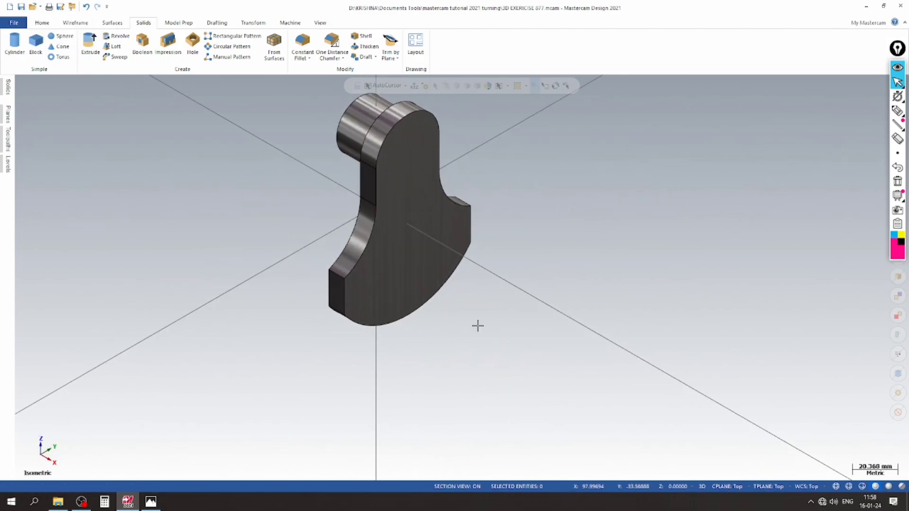
# - Check the shaft diameters in the drawing, set a quick construction plane on the web's outer face and switch to the Right view
pyautogui.click(150, 501)
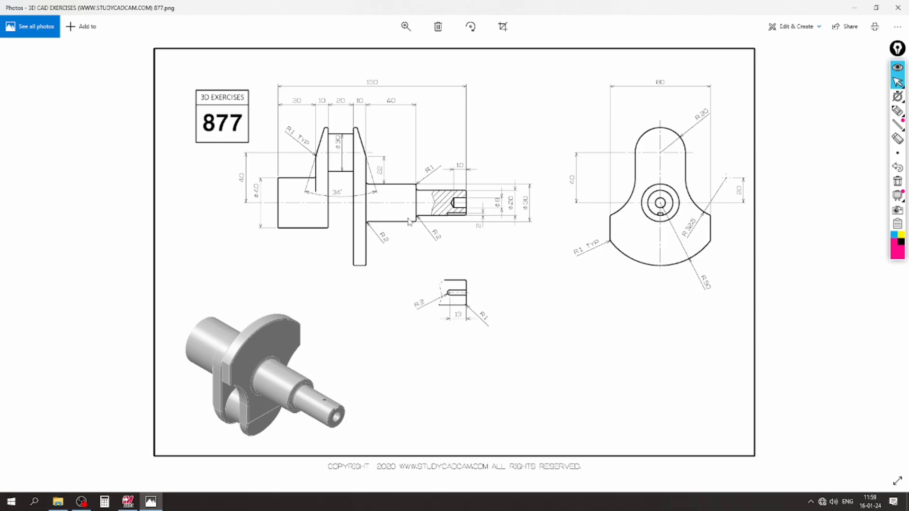
pyautogui.scroll(5, 457, 200)
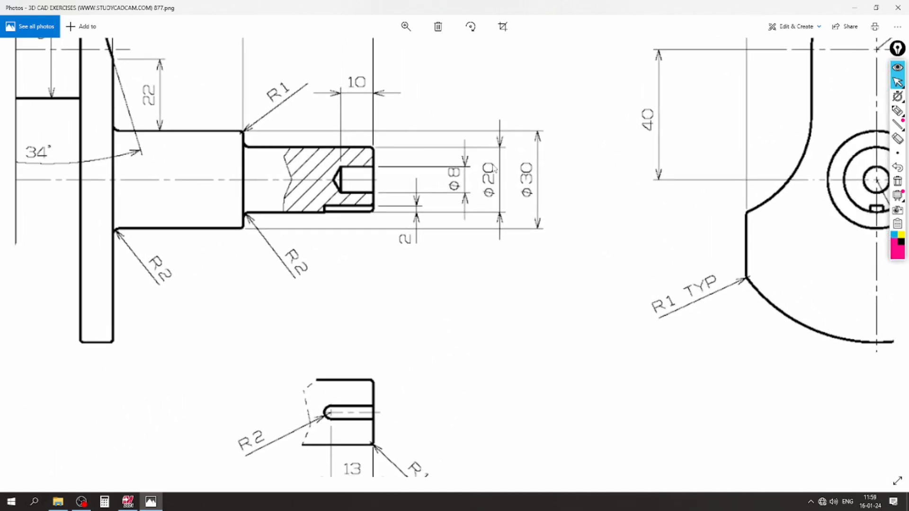
pyautogui.click(150, 501)
pyautogui.rightClick(484, 164)
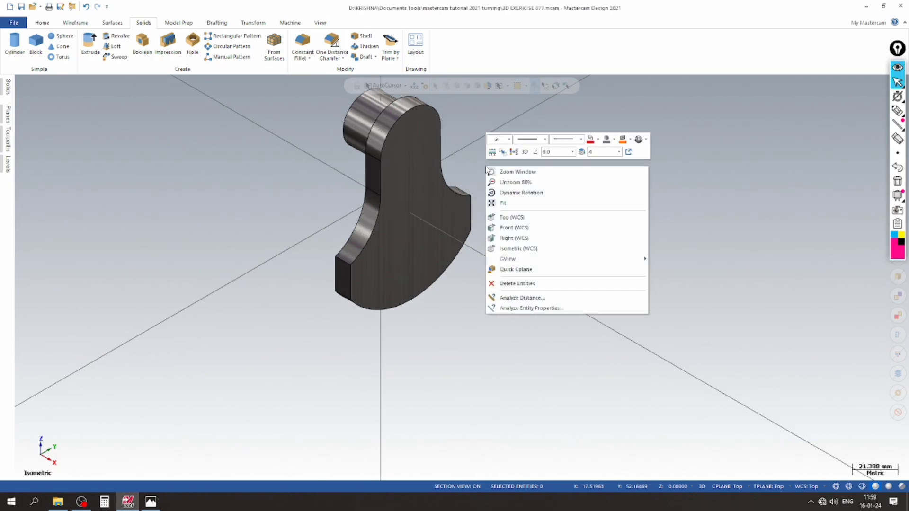
pyautogui.click(528, 269)
pyautogui.click(428, 268)
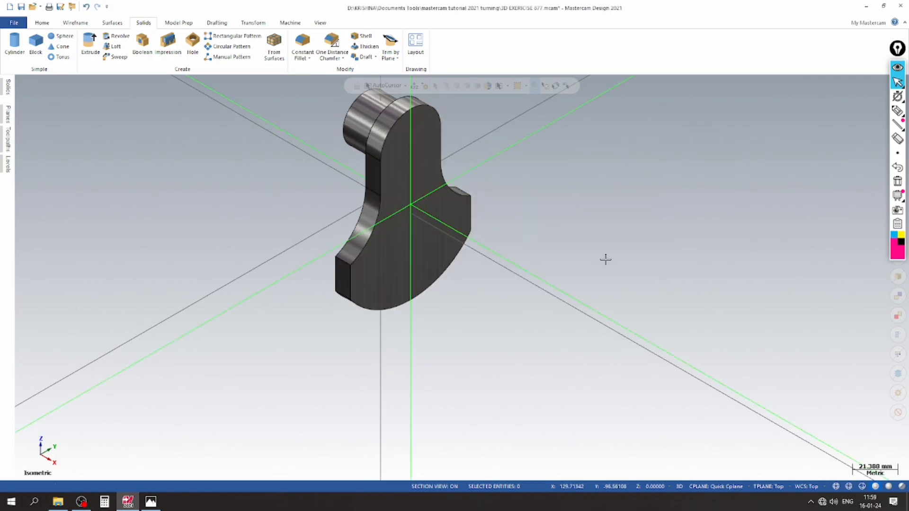
pyautogui.rightClick(604, 175)
pyautogui.click(620, 276)
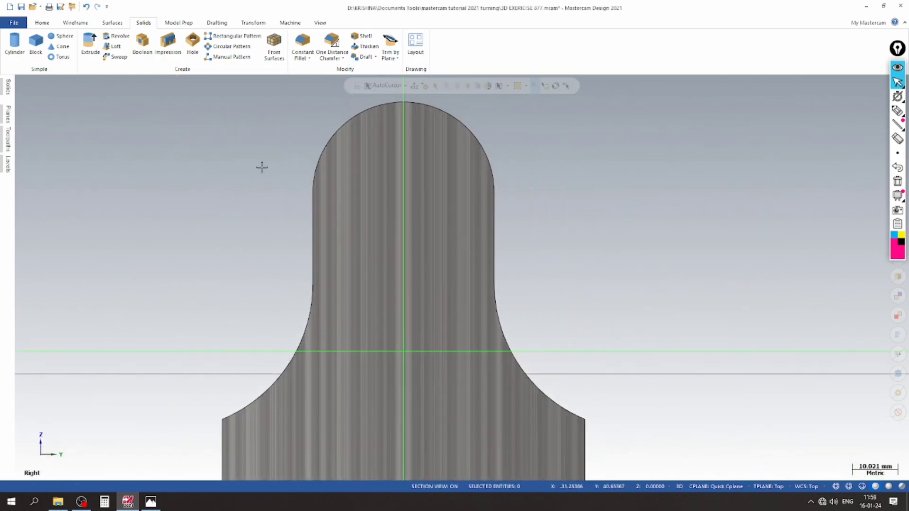
# - Draw a 30 mm diameter circle on the web's outer face, centred on the shaft axis
pyautogui.click(76, 23)
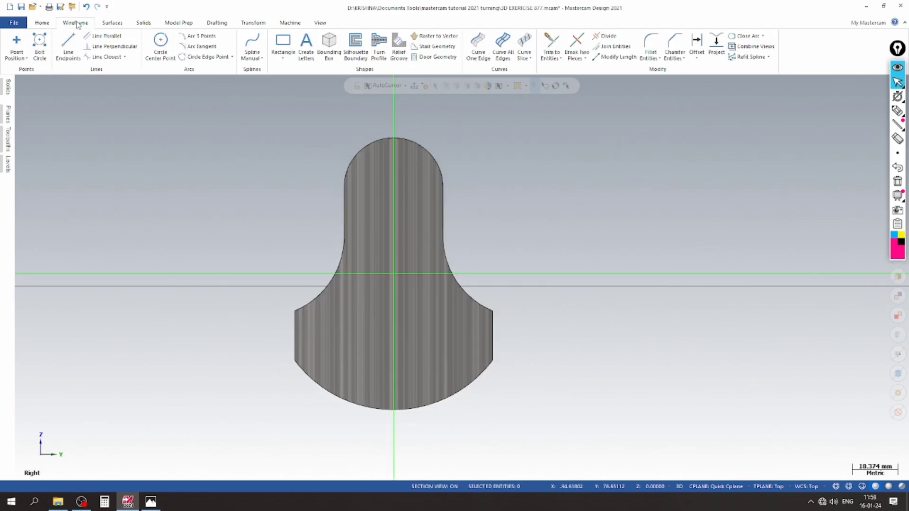
pyautogui.click(160, 45)
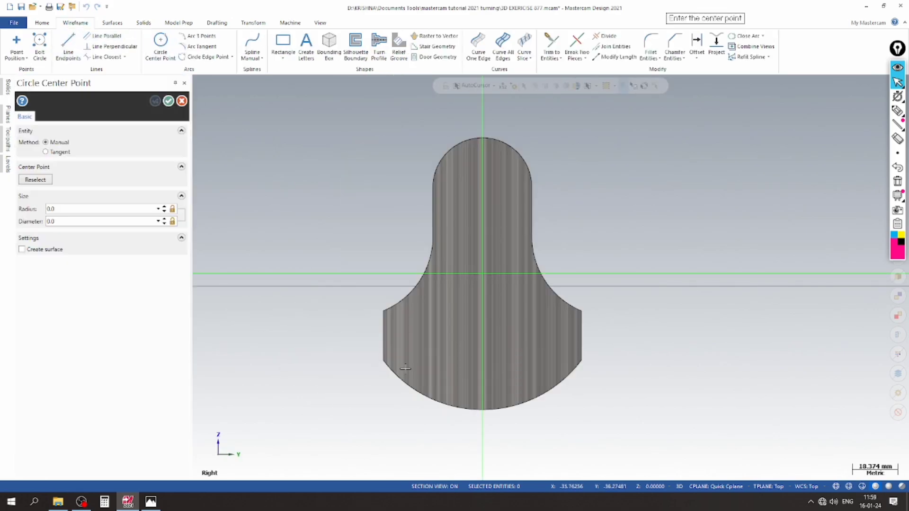
pyautogui.click(461, 411)
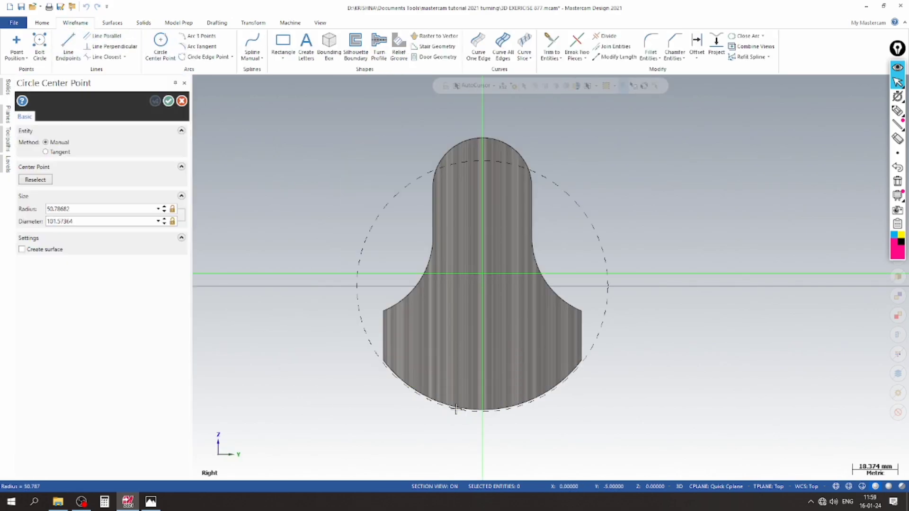
pyautogui.click(469, 317)
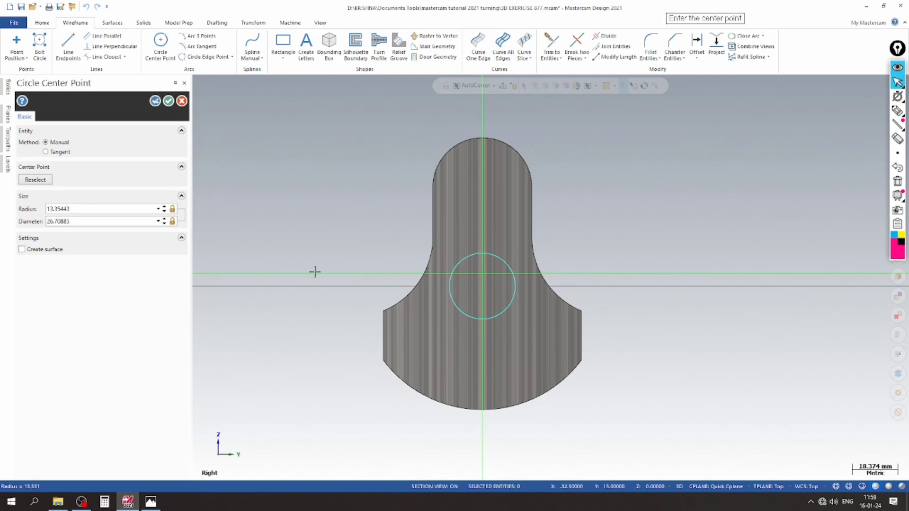
pyautogui.doubleClick(96, 219)
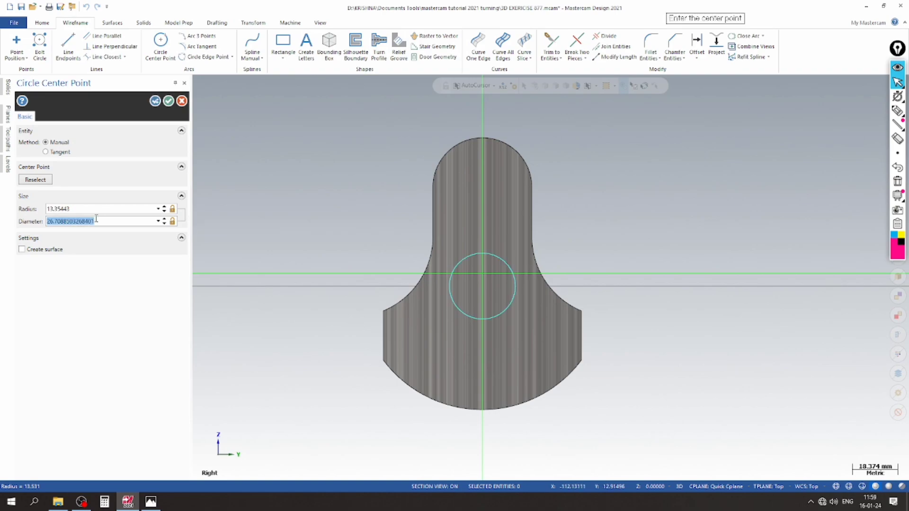
pyautogui.write('30')
pyautogui.press('Return')
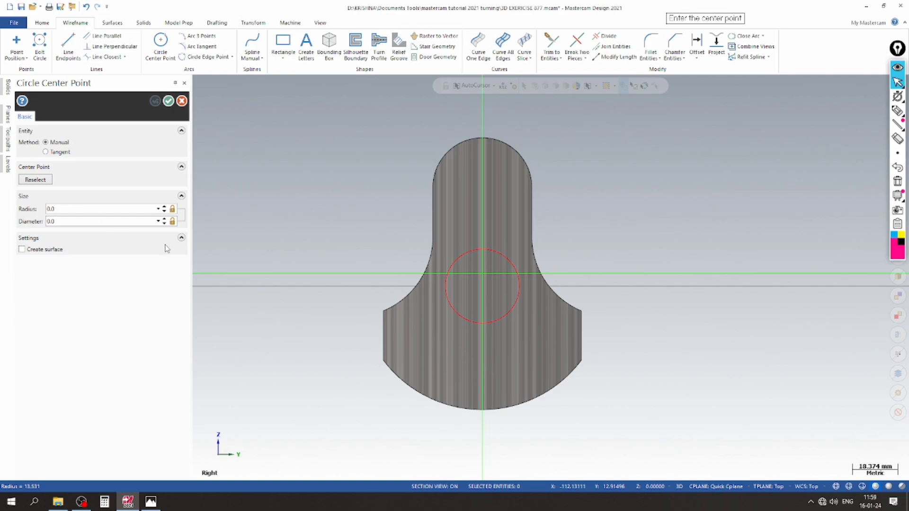
# - Draw a 20 mm diameter circle concentric with the 30 mm circle on the web face
pyautogui.click(483, 287)
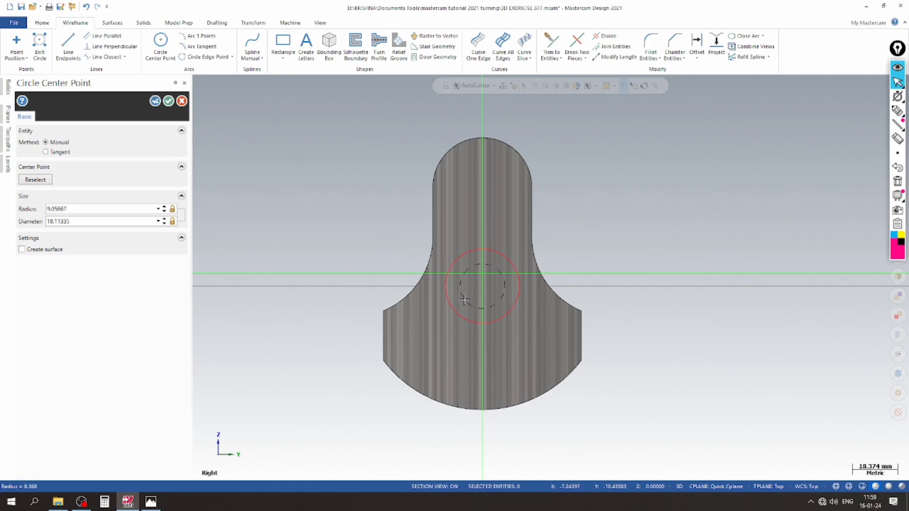
pyautogui.click(461, 296)
pyautogui.doubleClick(53, 219)
pyautogui.write('20')
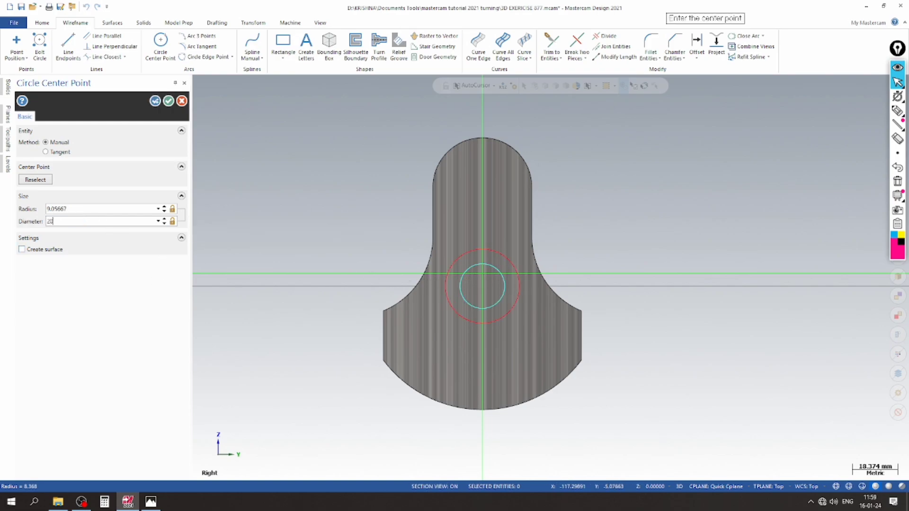
pyautogui.press('Return')
pyautogui.click(155, 100)
pyautogui.click(169, 101)
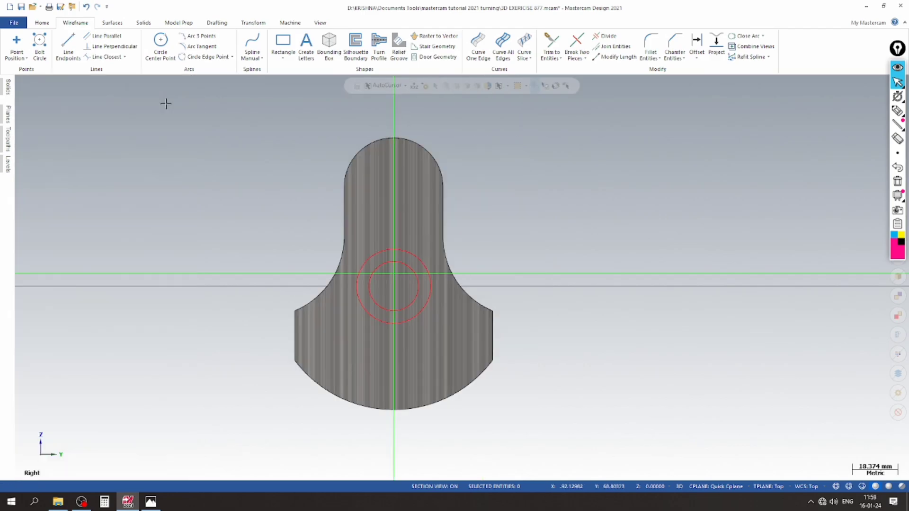
# - Calculate the length of the shaft's end section from the reference drawing as 150 minus 110
pyautogui.moveTo(213, 177); pyautogui.dragTo(255, 183, button='middle')
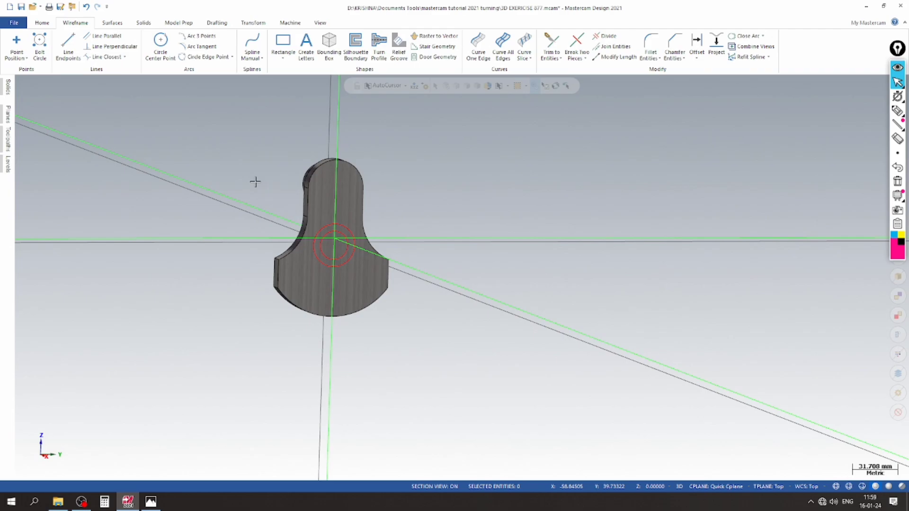
pyautogui.moveTo(255, 182)
pyautogui.mouseDown(button='middle')
pyautogui.moveTo(215, 166)
pyautogui.moveTo(308, 228)
pyautogui.moveTo(186, 242)
pyautogui.moveTo(212, 241)
pyautogui.moveTo(264, 357)
pyautogui.mouseUp(button='middle')
pyautogui.click(150, 501)
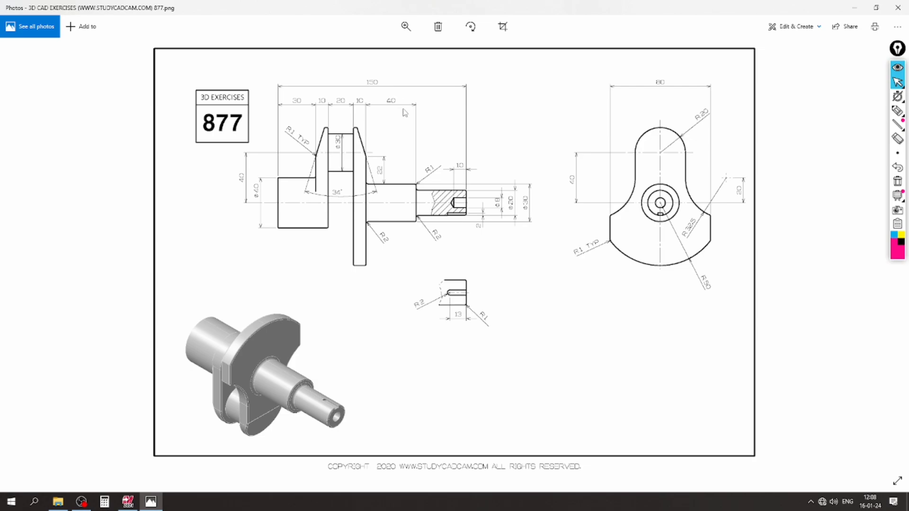
pyautogui.click(104, 501)
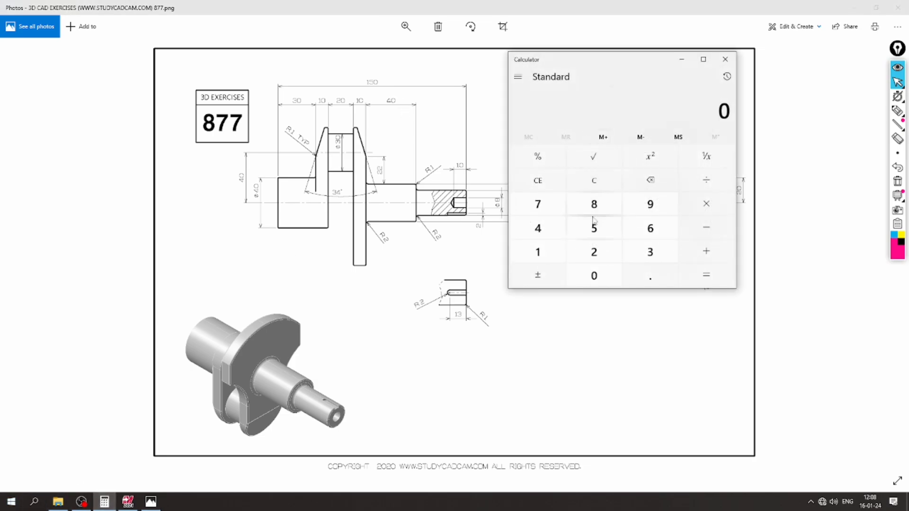
pyautogui.click(537, 252)
pyautogui.click(594, 228)
pyautogui.click(594, 275)
pyautogui.click(706, 227)
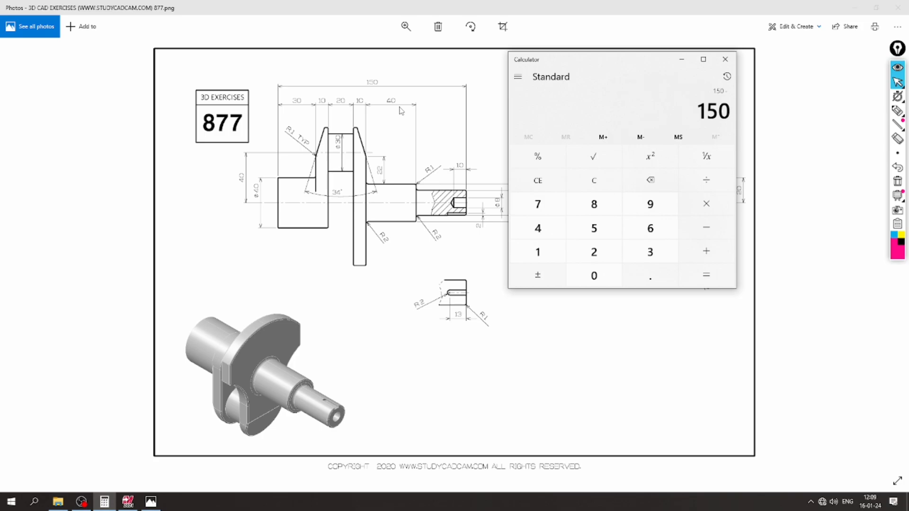
pyautogui.click(538, 252)
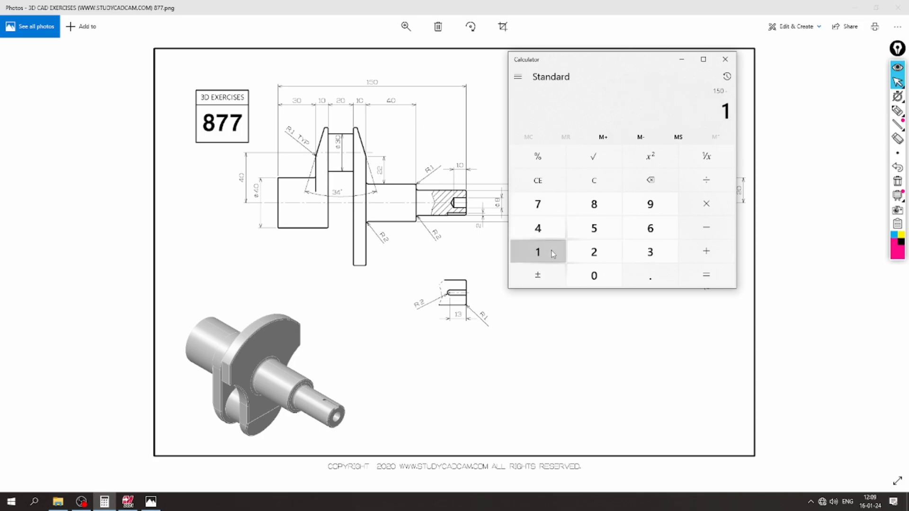
pyautogui.click(538, 252)
pyautogui.click(594, 275)
pyautogui.click(705, 278)
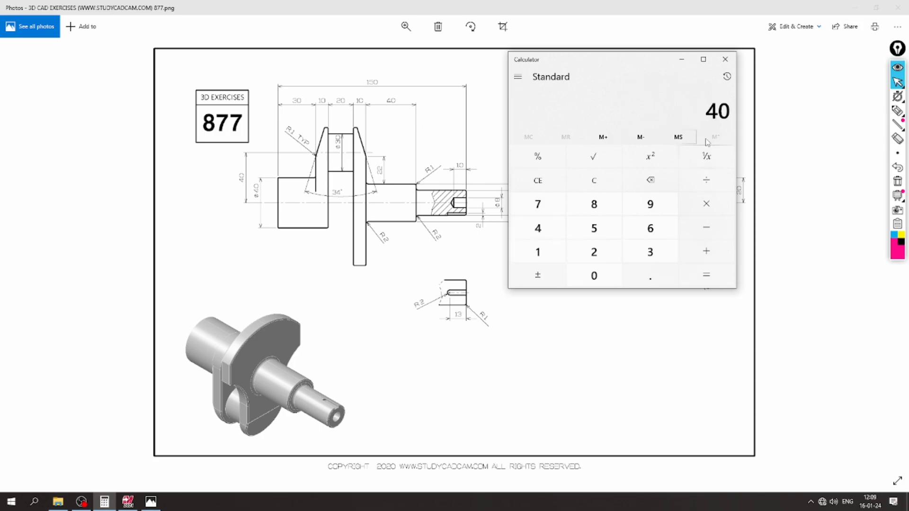
pyautogui.click(682, 59)
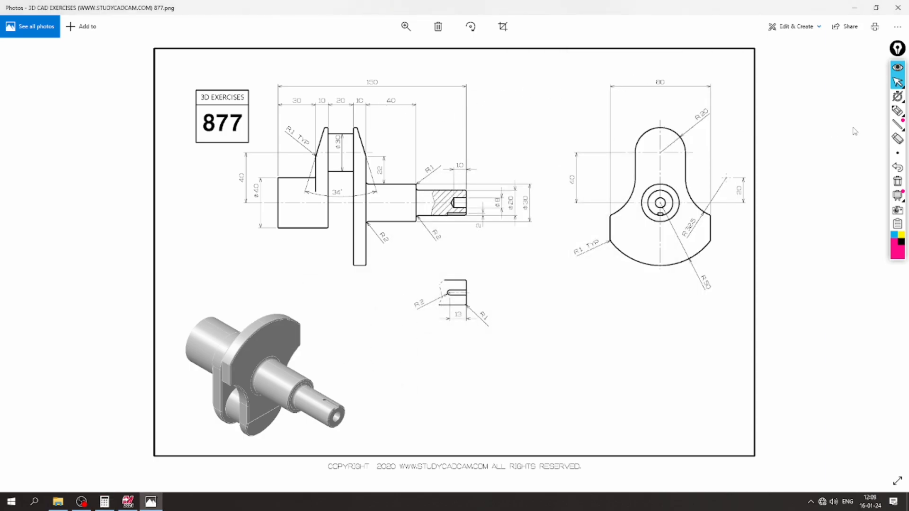
# - Mark the 40 mm shaft section and the end section on the reference drawing, and clear the marks
pyautogui.click(898, 110)
pyautogui.moveTo(394, 96); pyautogui.dragTo(425, 87)
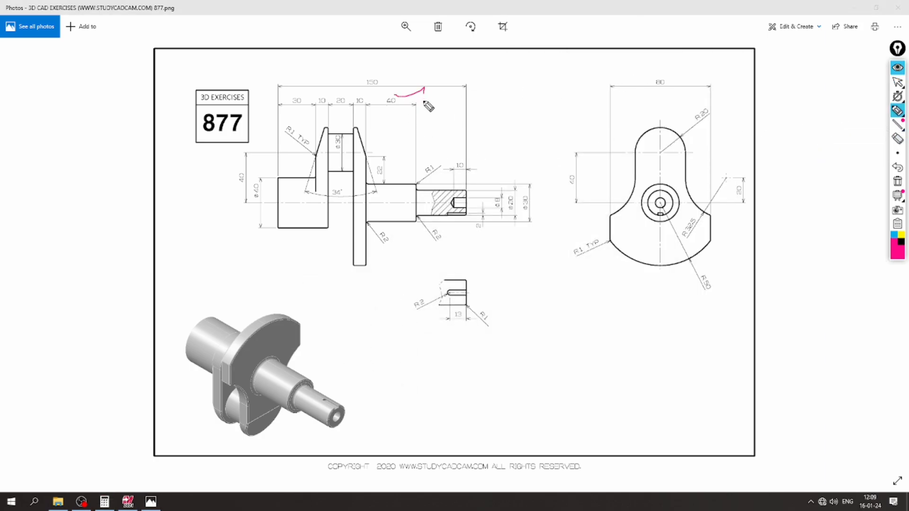
pyautogui.moveTo(441, 119); pyautogui.dragTo(463, 115)
pyautogui.click(897, 183)
pyautogui.click(897, 82)
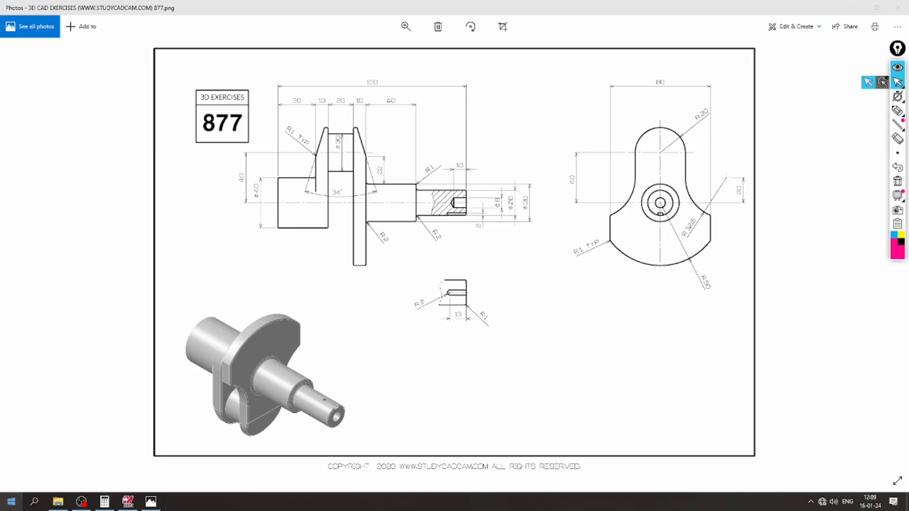
# - Switch back to Mastercam and extrude the 20 mm circle outward from the web face by 80 mm as an added boss
pyautogui.click(127, 501)
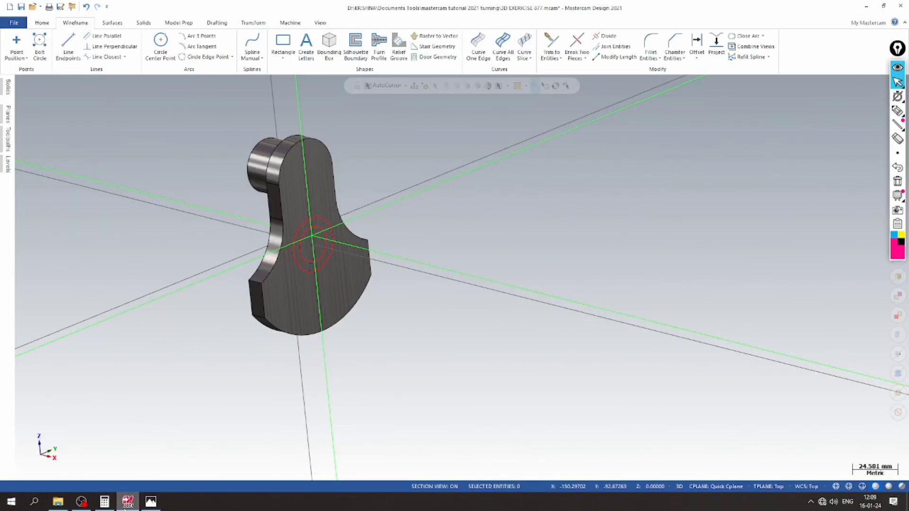
pyautogui.click(142, 24)
pyautogui.click(90, 44)
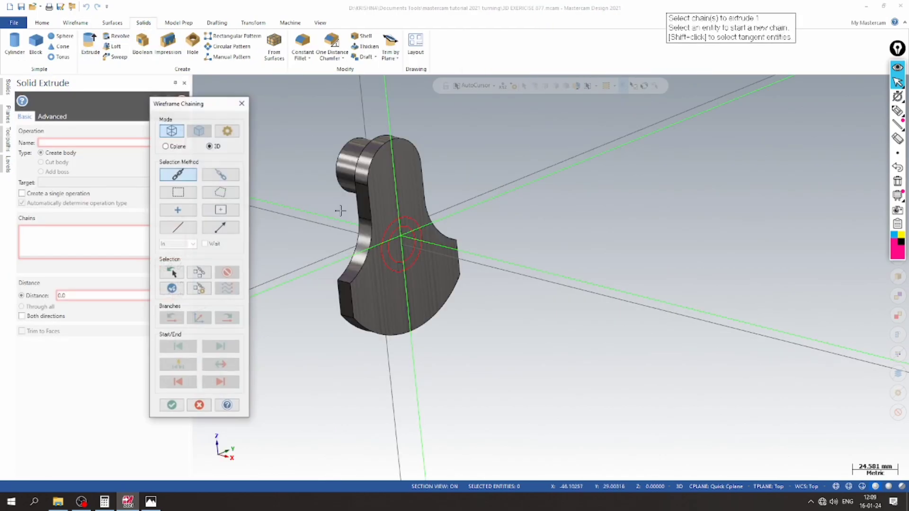
pyautogui.click(412, 240)
pyautogui.click(172, 405)
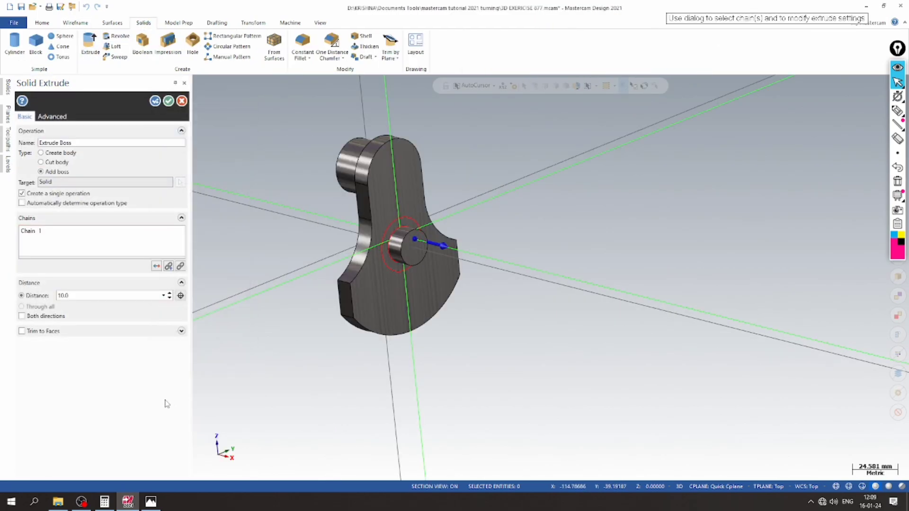
pyautogui.press('Return')
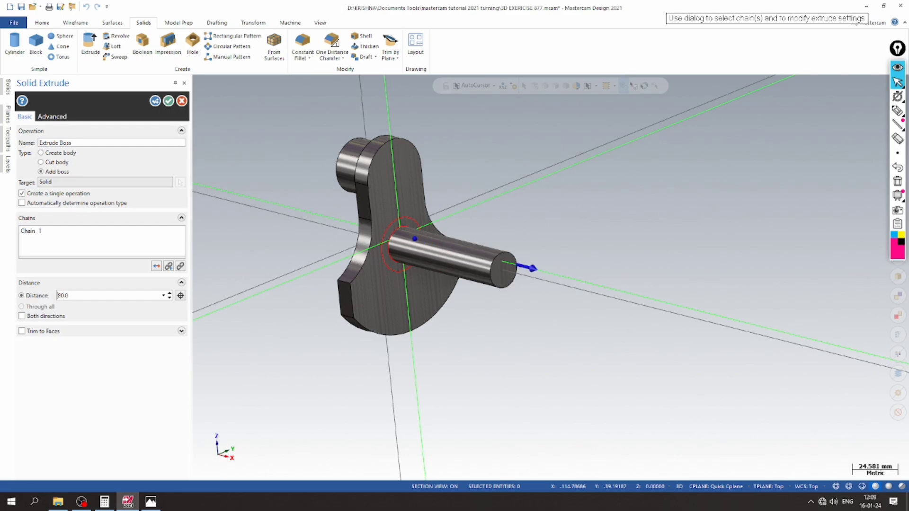
pyautogui.click(154, 101)
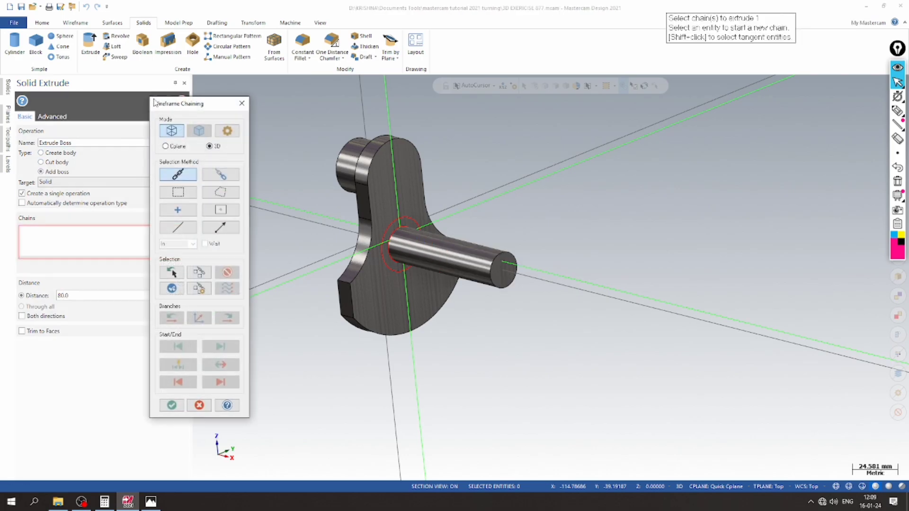
# - Extrude the 30 mm circle outward from the web face by 40 mm as an added boss
pyautogui.click(418, 232)
pyautogui.click(171, 406)
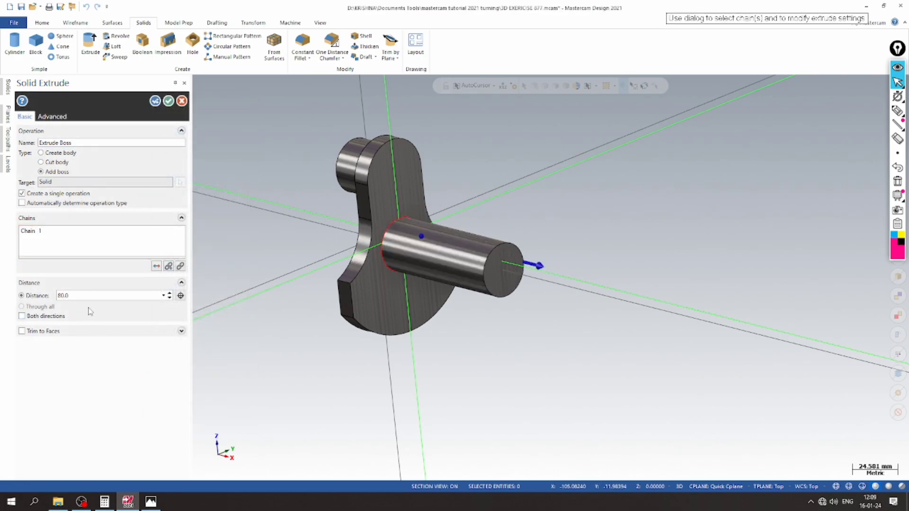
pyautogui.write('40')
pyautogui.press('Return')
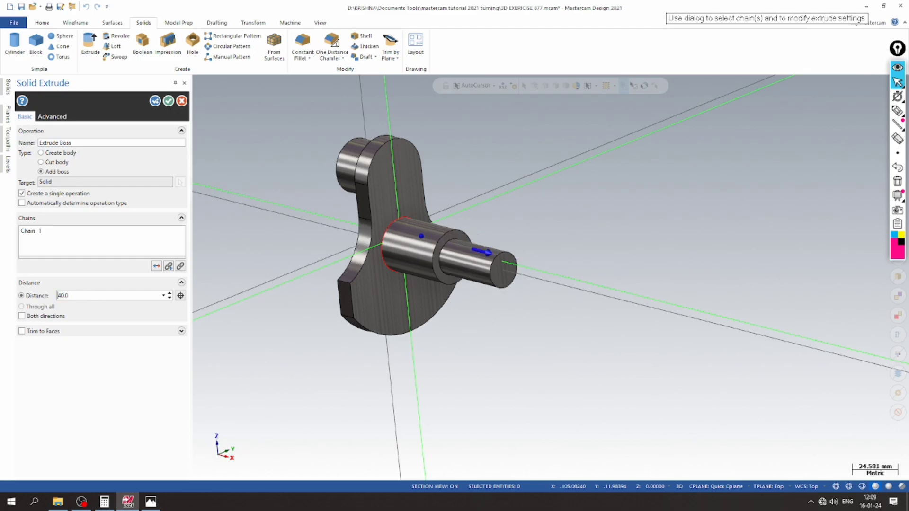
pyautogui.click(168, 100)
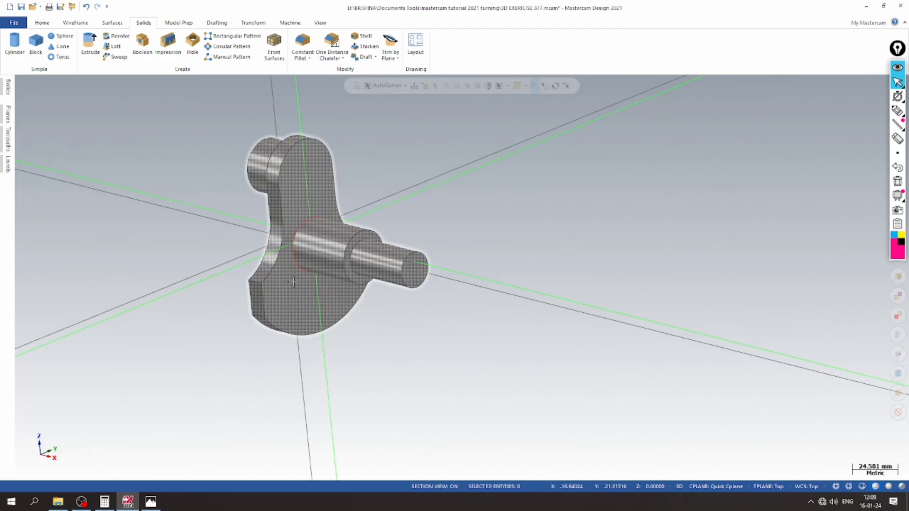
# - Add level 5 as the active level and hide level 4 with the two shaft circles
pyautogui.scroll(1, 552, 213)
pyautogui.moveTo(438, 265)
pyautogui.mouseDown(button='middle')
pyautogui.moveTo(479, 258)
pyautogui.moveTo(274, 193)
pyautogui.moveTo(243, 209)
pyautogui.moveTo(618, 303)
pyautogui.moveTo(566, 257)
pyautogui.moveTo(592, 293)
pyautogui.mouseUp(button='middle')
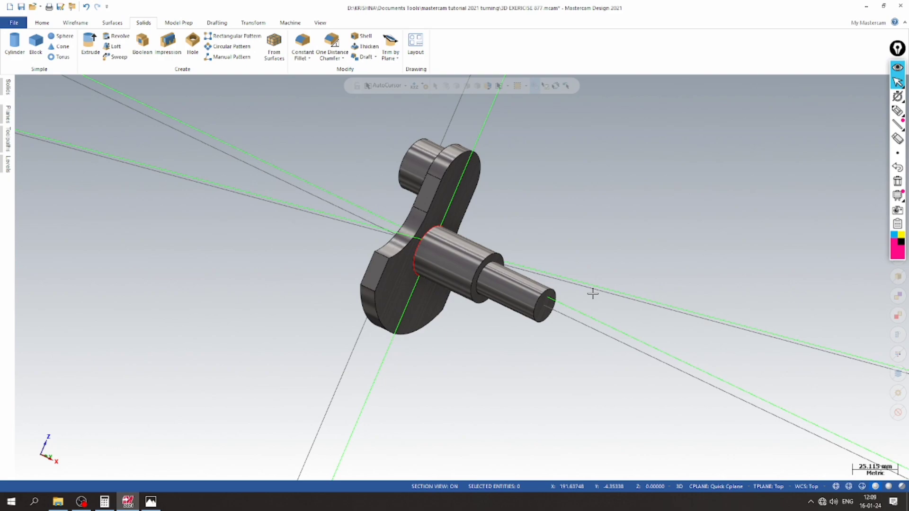
pyautogui.click(6, 171)
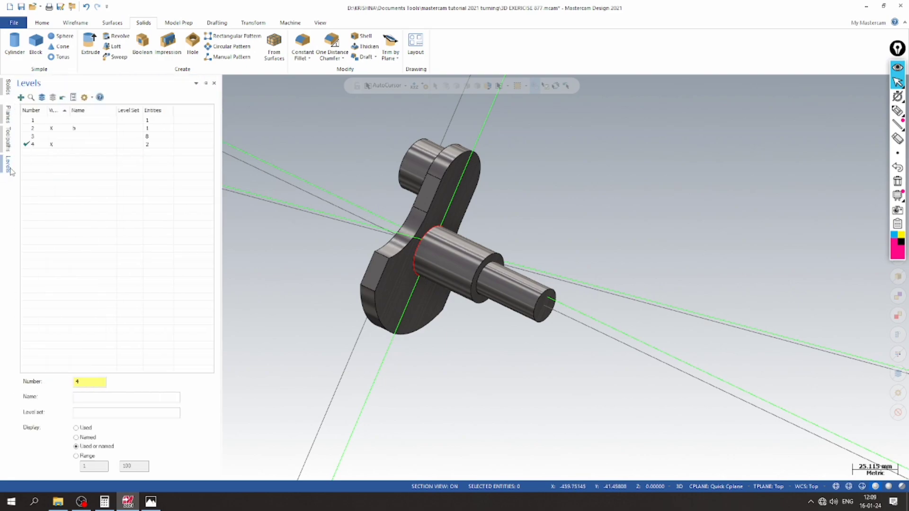
pyautogui.scroll(1, 292, 210)
pyautogui.scroll(-1, 292, 217)
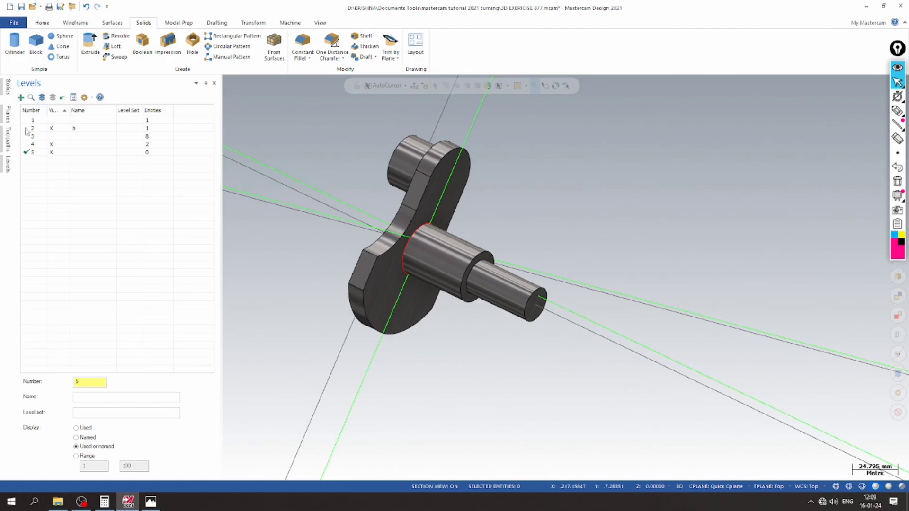
pyautogui.click(54, 147)
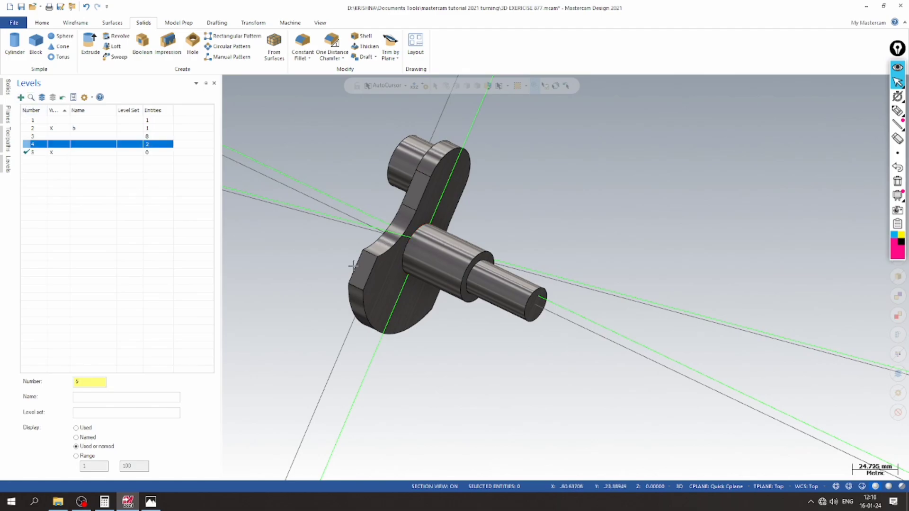
# - Set the construction plane back to Top
pyautogui.scroll(2, 352, 266)
pyautogui.scroll(-3, 301, 216)
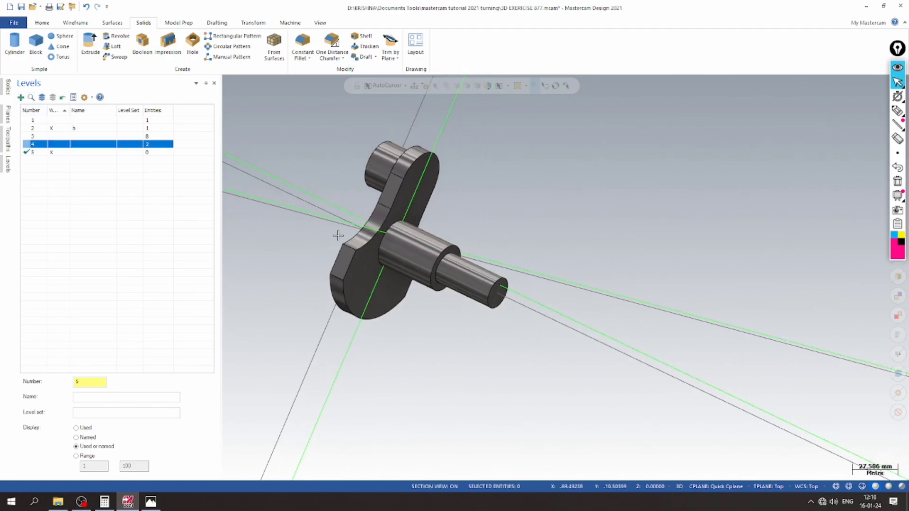
pyautogui.moveTo(338, 235); pyautogui.dragTo(371, 247, button='middle')
pyautogui.scroll(1, 501, 265)
pyautogui.scroll(1, 681, 236)
pyautogui.scroll(-1, 592, 429)
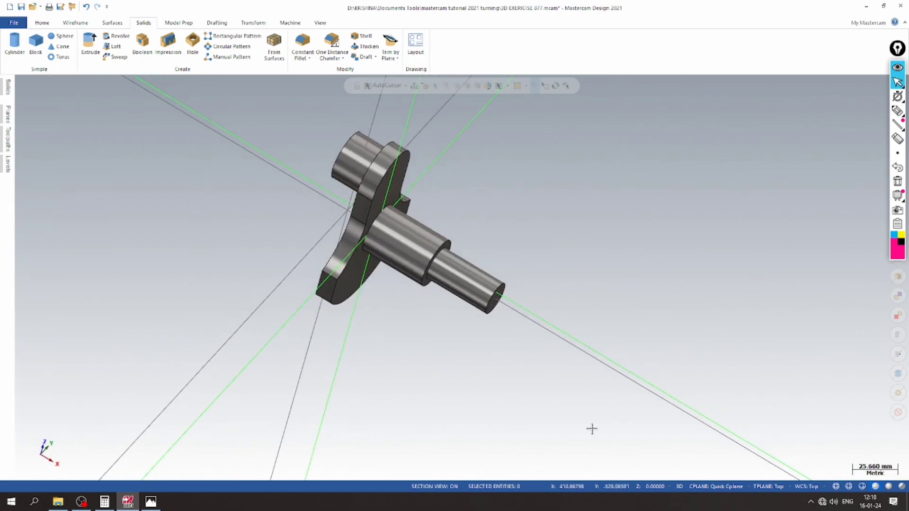
pyautogui.click(696, 492)
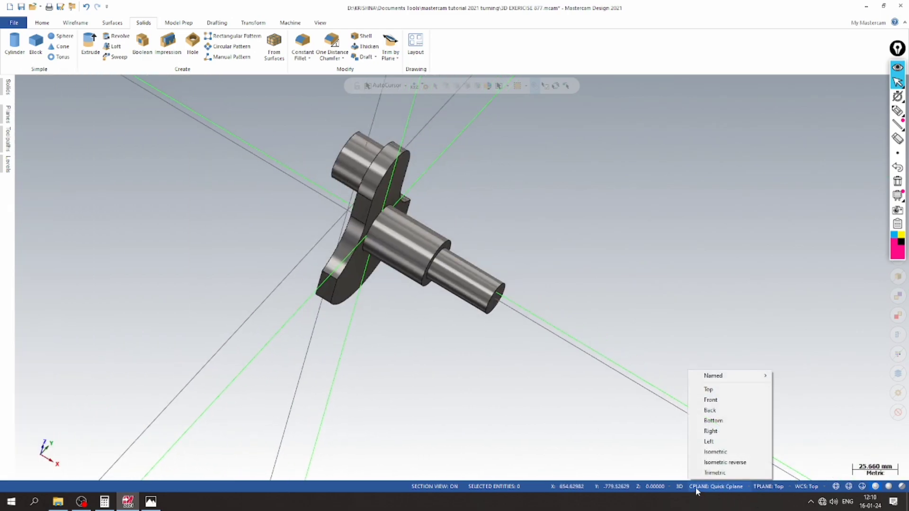
pyautogui.click(709, 389)
pyautogui.scroll(-2, 228, 267)
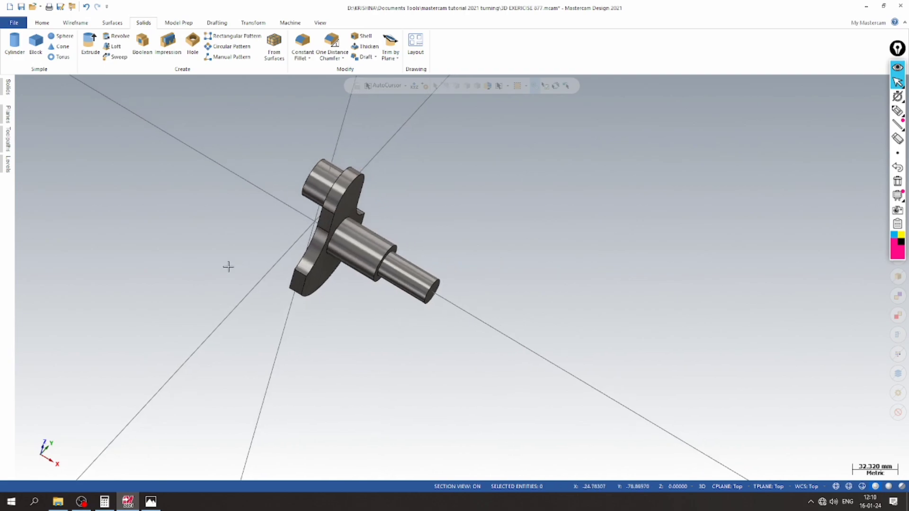
# - Switch to the isometric view and save the part file
pyautogui.rightClick(260, 196)
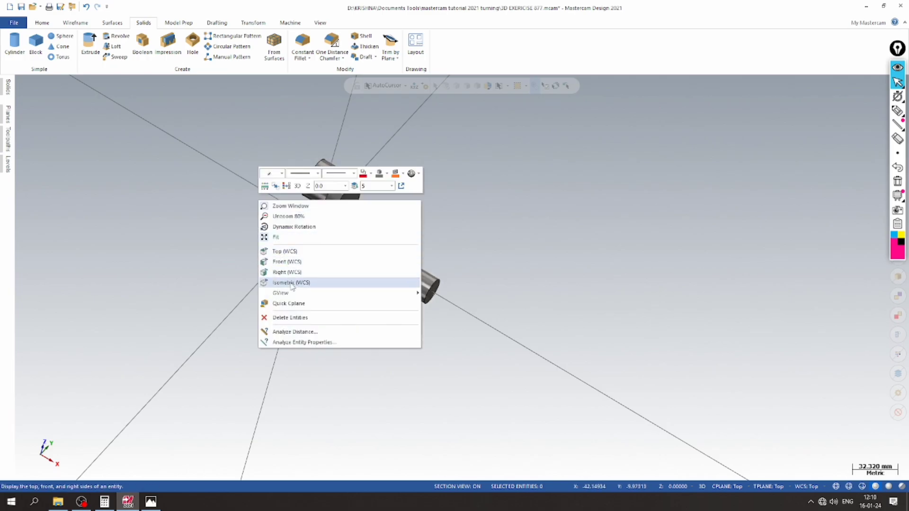
pyautogui.click(294, 282)
pyautogui.scroll(-1, 265, 284)
pyautogui.click(22, 8)
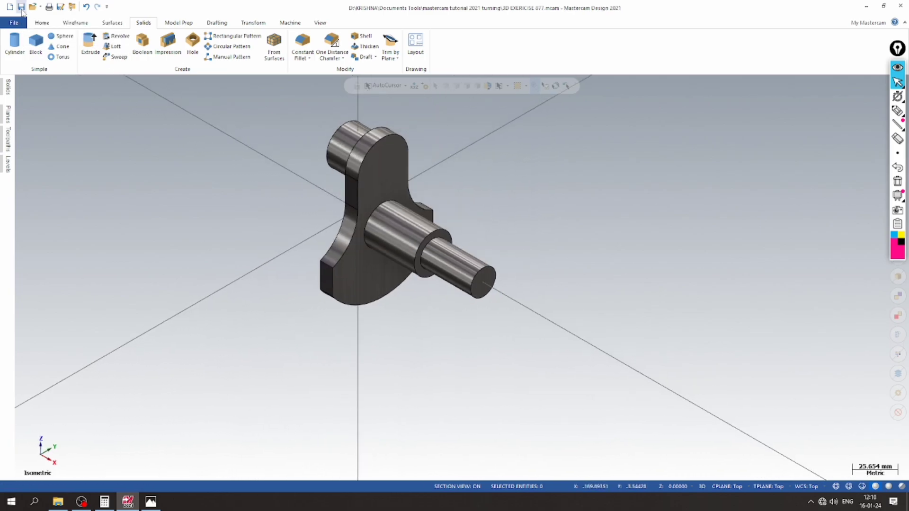
# - Consult the reference drawing and apply a 2 mm constant fillet to the web-to-shaft edge and the inner edge at the shaft step
pyautogui.scroll(1, 528, 201)
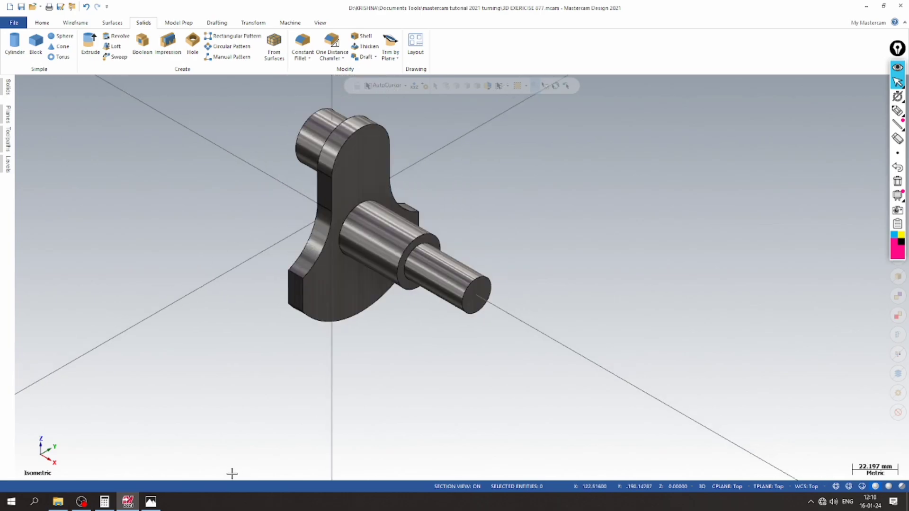
pyautogui.click(151, 503)
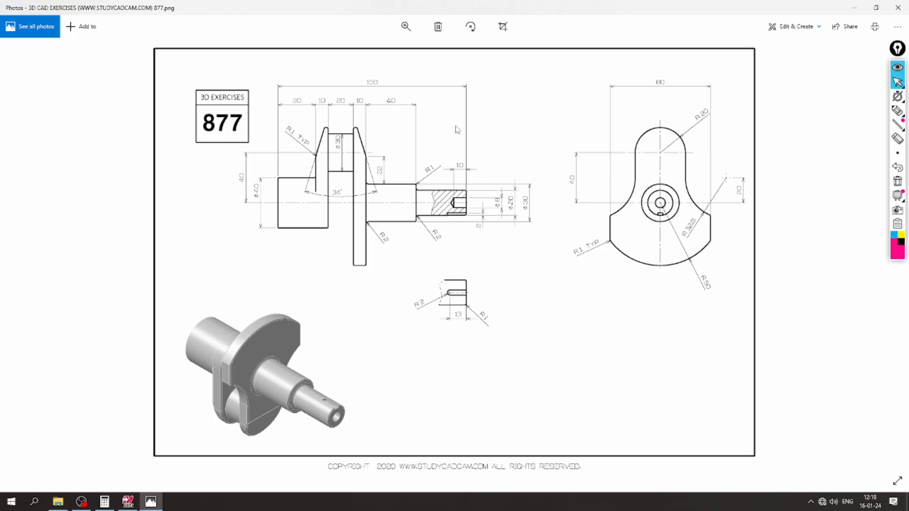
pyautogui.click(156, 502)
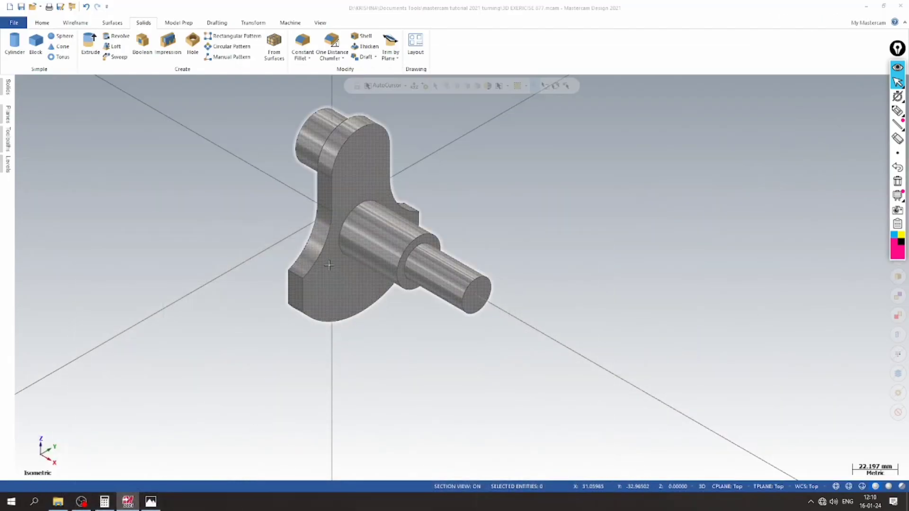
pyautogui.click(303, 42)
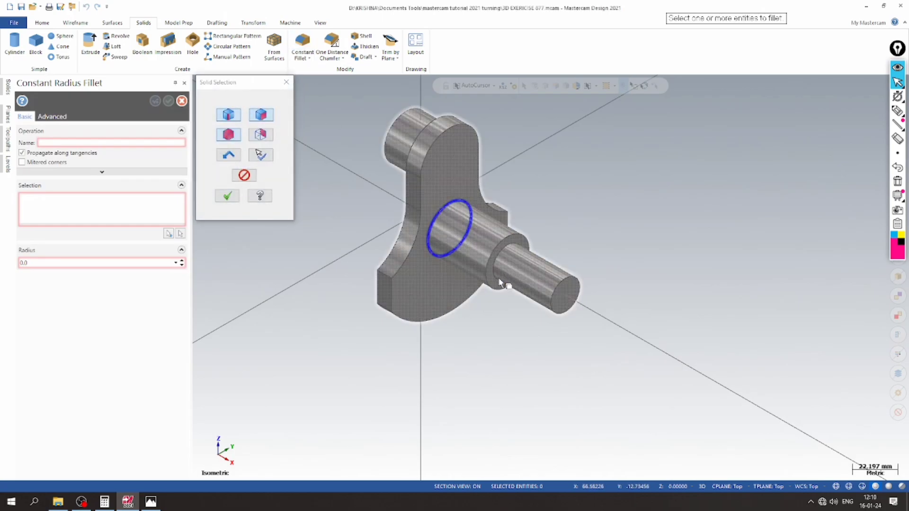
pyautogui.click(227, 196)
pyautogui.click(182, 261)
pyautogui.click(182, 261)
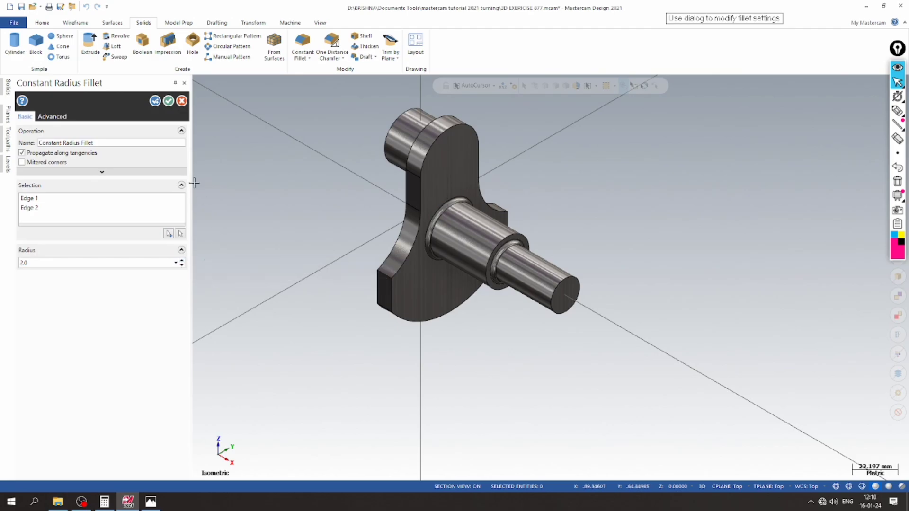
pyautogui.click(154, 102)
# - Apply a 1 mm constant fillet to the outer end edge of the 30 mm shaft section
pyautogui.click(514, 237)
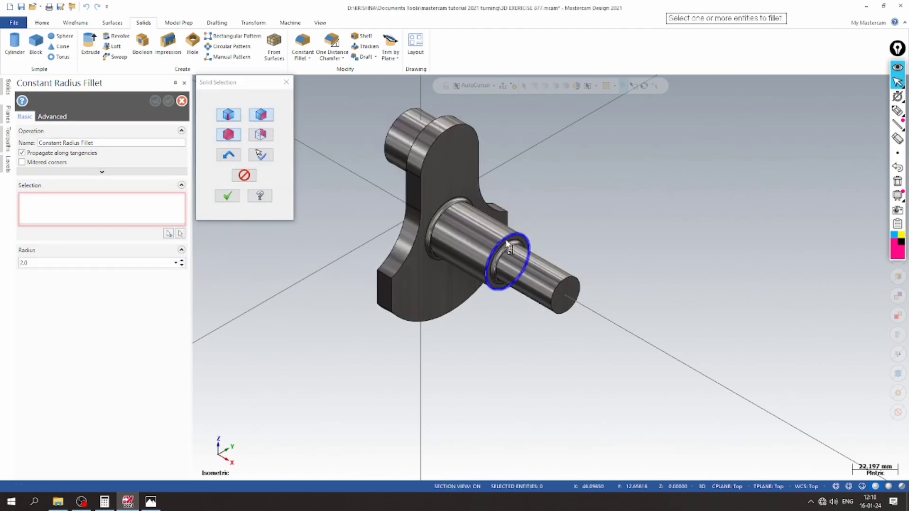
pyautogui.click(227, 196)
pyautogui.click(182, 264)
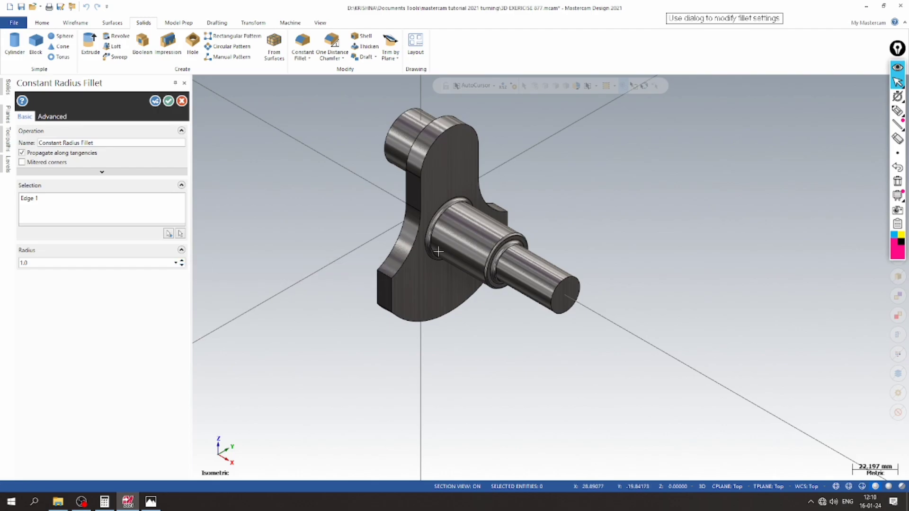
pyautogui.scroll(3, 551, 221)
pyautogui.scroll(-3, 551, 221)
pyautogui.click(155, 101)
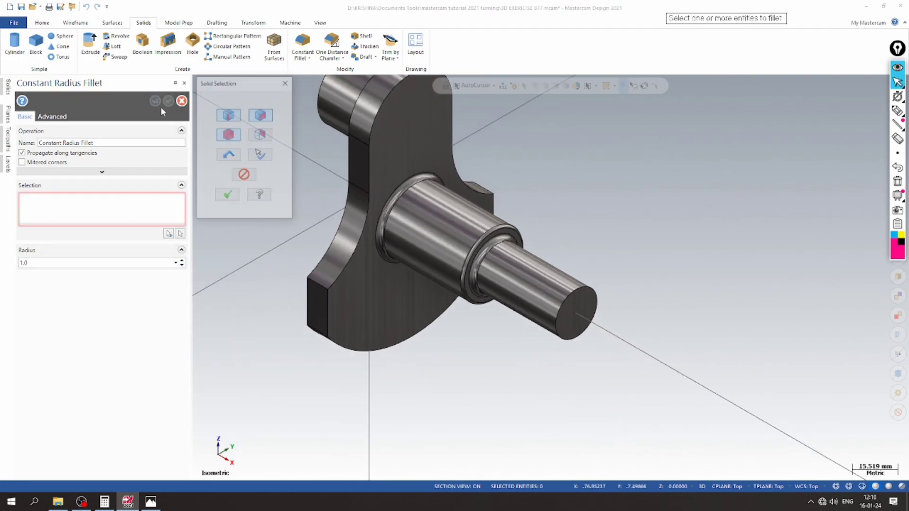
# - Check the keyway detail on the reference drawing, fillet the free end edge of the 20 mm shaft section by 1 mm, and save the file
pyautogui.click(150, 502)
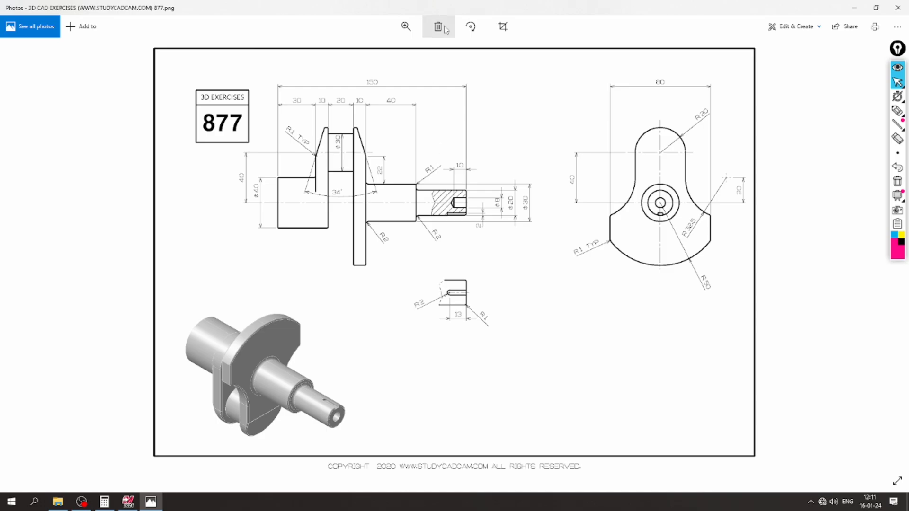
pyautogui.scroll(5, 469, 207)
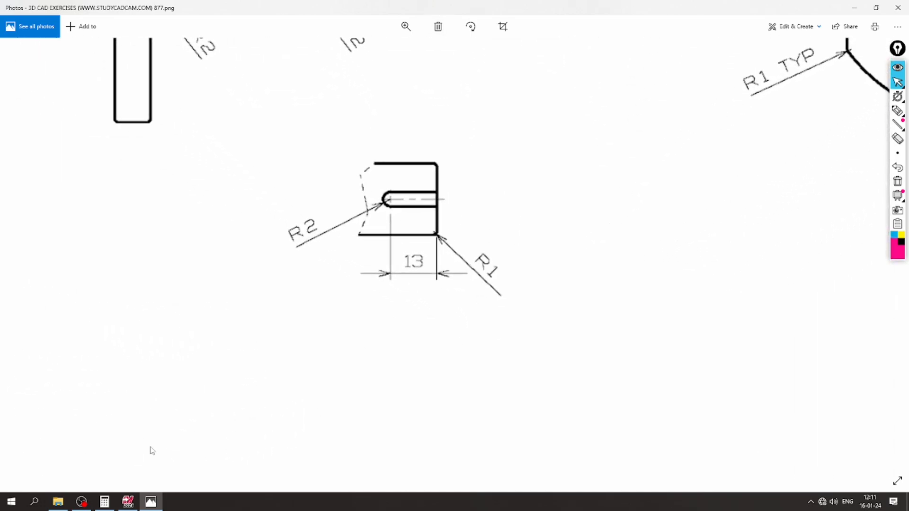
pyautogui.hotkey('alt', 'Tab')
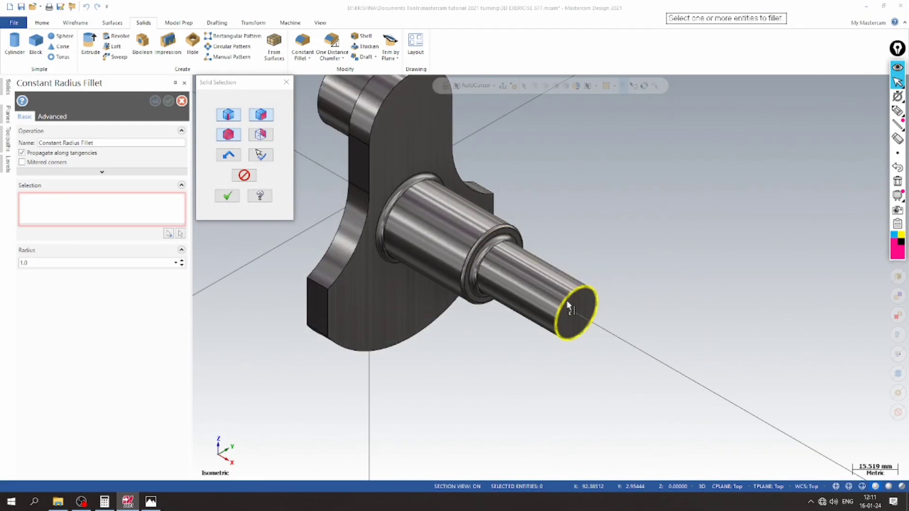
pyautogui.click(227, 196)
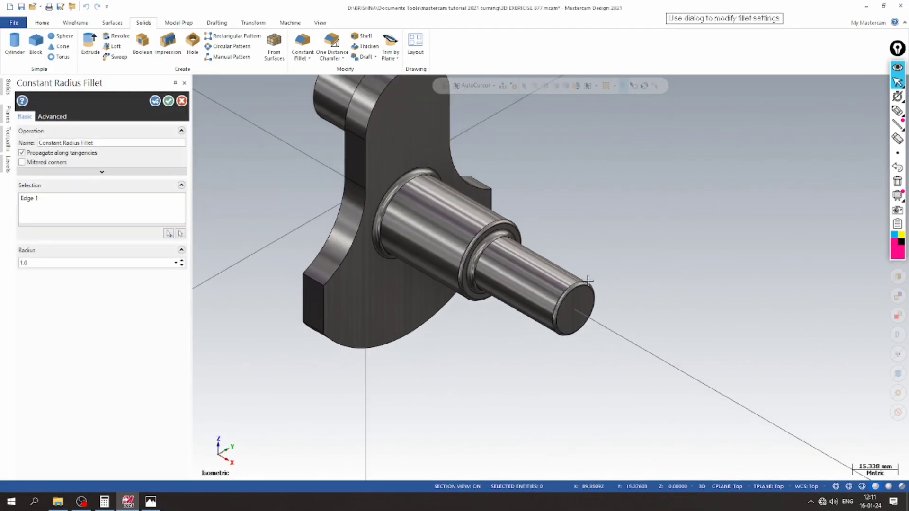
pyautogui.click(169, 101)
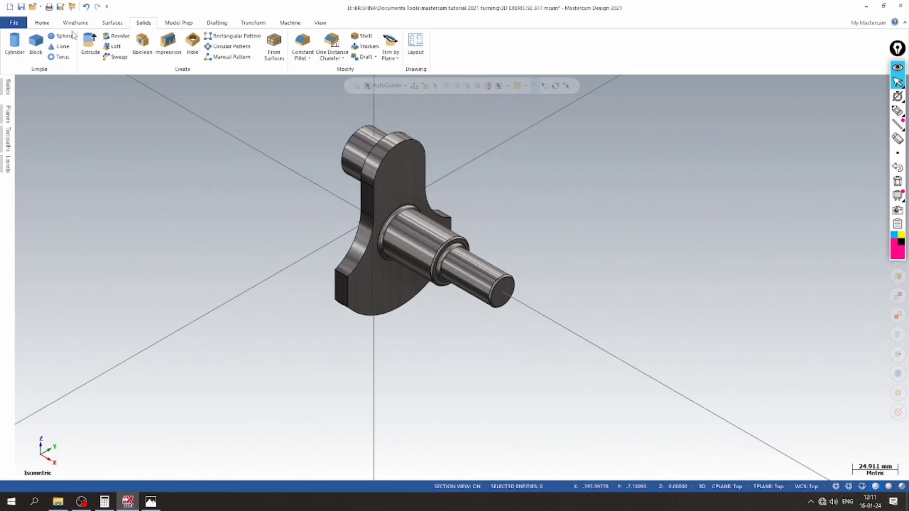
pyautogui.click(21, 7)
# - Inspect the crankpin side of the model and check levels 1 and 3 by toggling their visibility
pyautogui.scroll(2, 348, 224)
pyautogui.moveTo(347, 225); pyautogui.dragTo(384, 211, button='middle')
pyautogui.scroll(-3, 539, 172)
pyautogui.scroll(2, 385, 212)
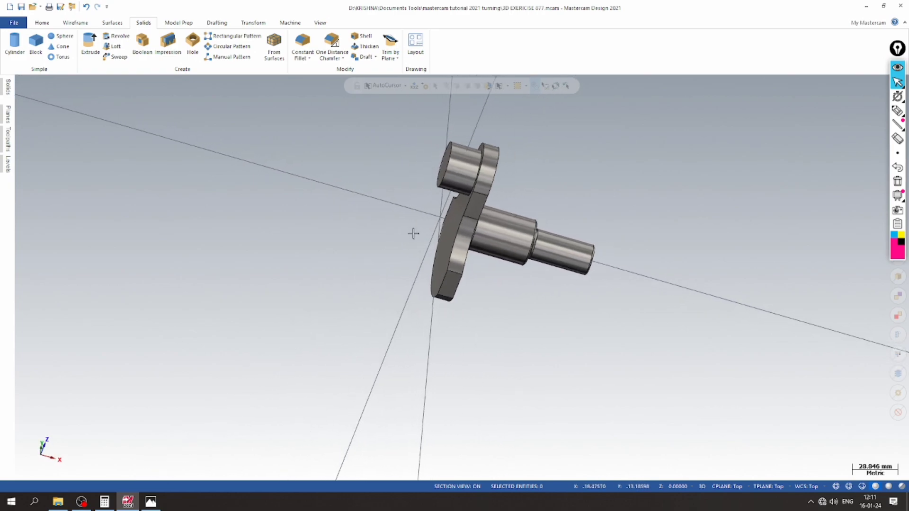
pyautogui.click(9, 166)
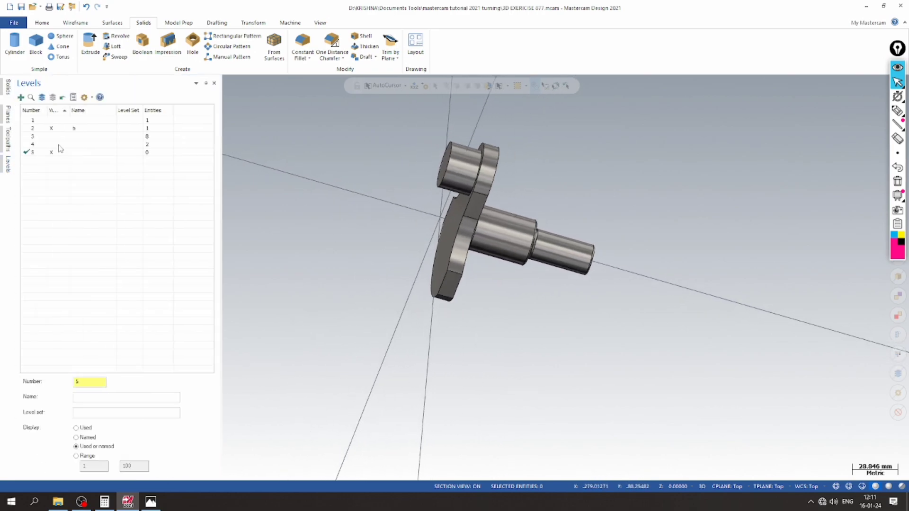
pyautogui.click(62, 121)
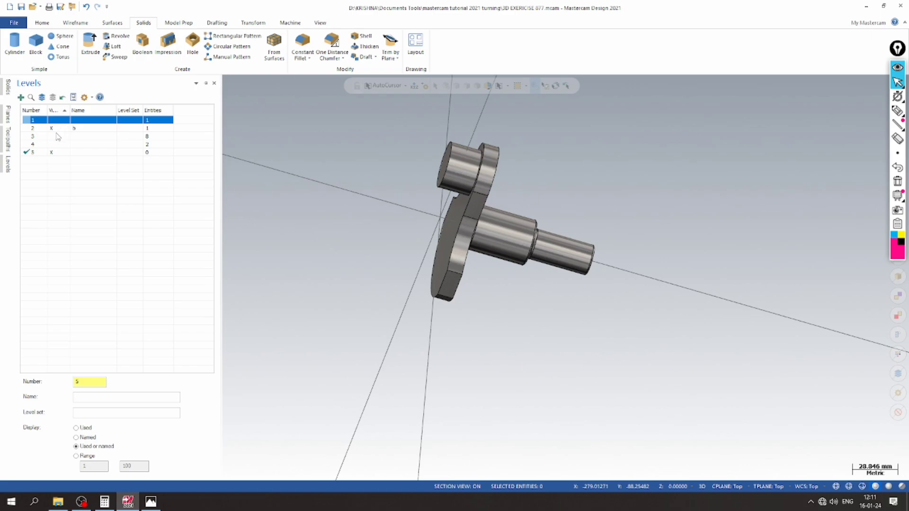
pyautogui.click(56, 136)
pyautogui.click(57, 137)
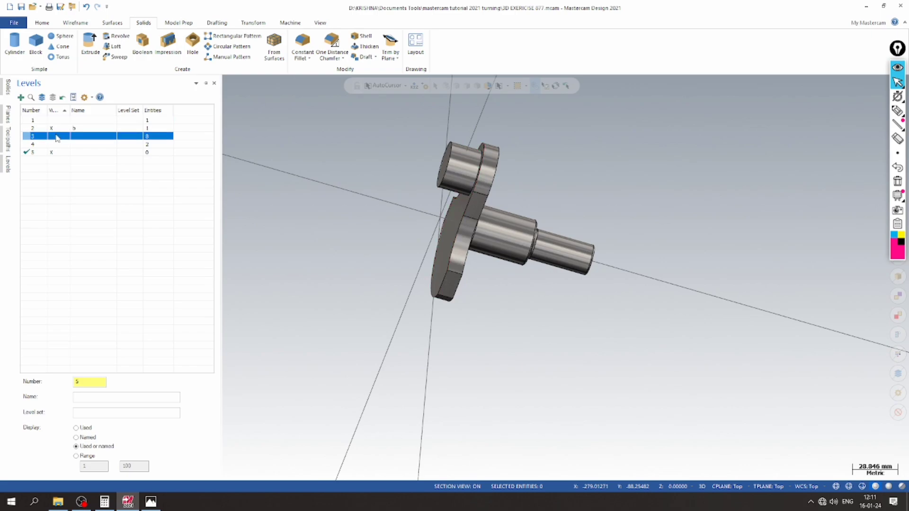
# - Make level 3 active with level 2 visible, and set both the view and the construction plane to Front
pyautogui.click(56, 136)
pyautogui.click(35, 136)
pyautogui.click(52, 130)
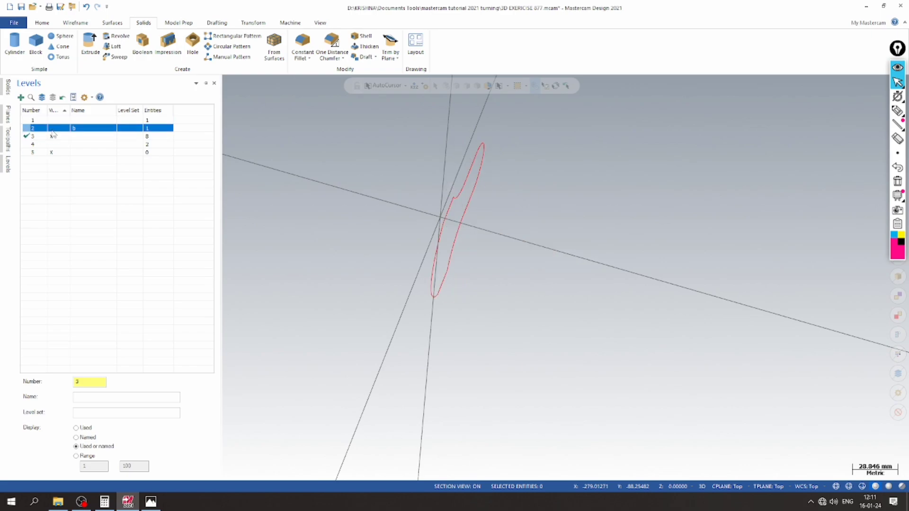
pyautogui.click(52, 130)
pyautogui.scroll(-2, 358, 210)
pyautogui.rightClick(362, 172)
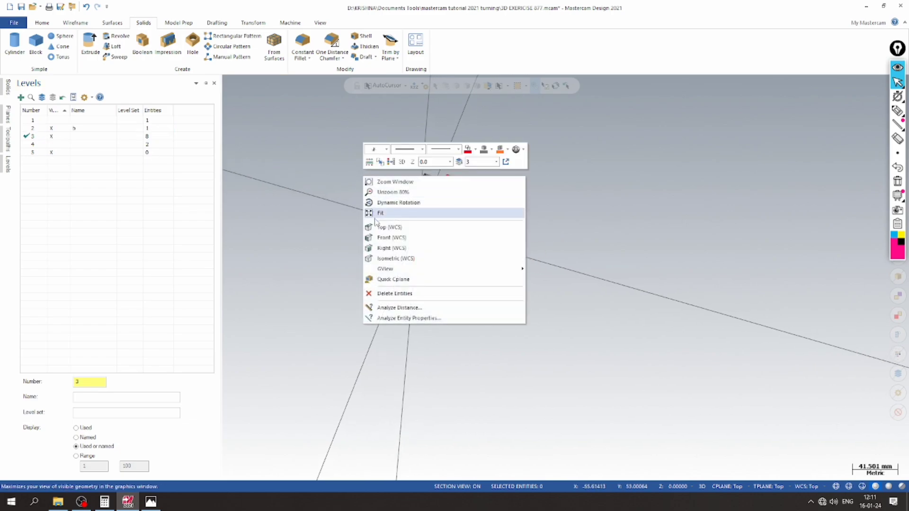
pyautogui.click(382, 237)
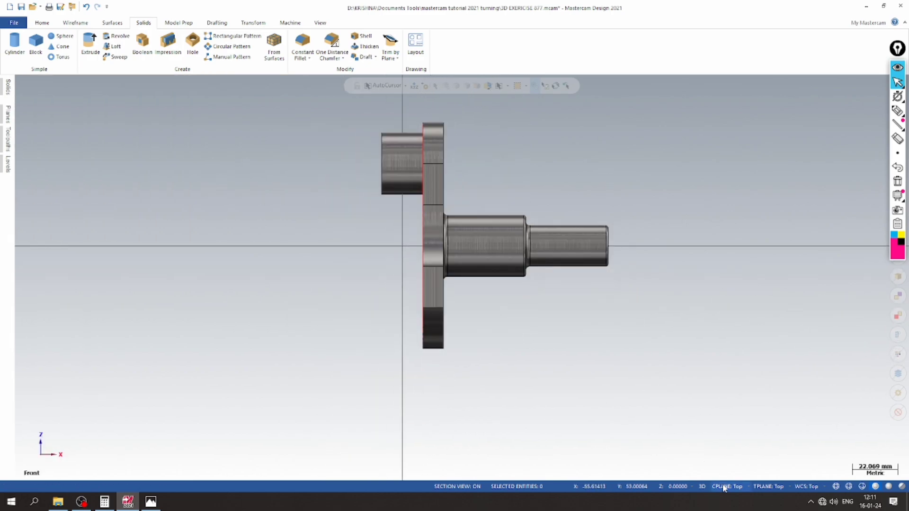
pyautogui.click(725, 486)
pyautogui.click(727, 399)
# - Copy the web profile wireframe -20 mm along X with Translate, and clear the result colours
pyautogui.moveTo(412, 111); pyautogui.dragTo(433, 397)
pyautogui.click(385, 45)
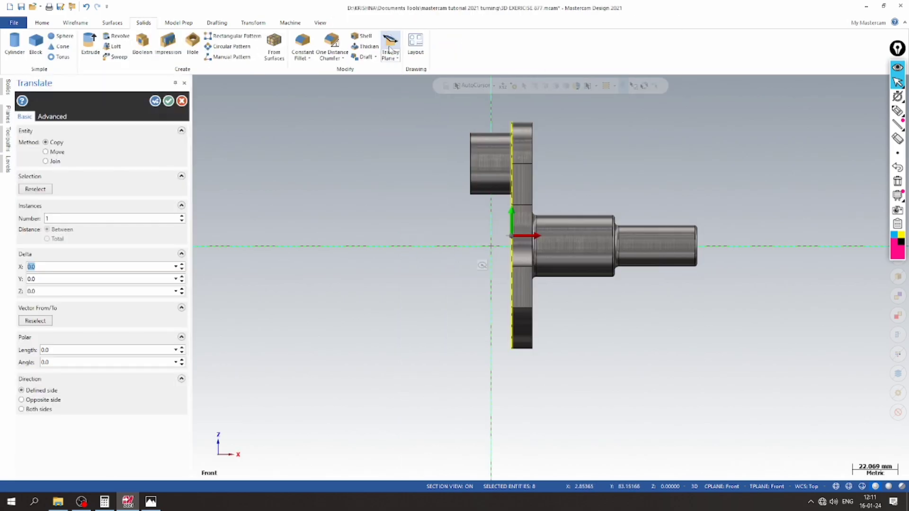
pyautogui.moveTo(529, 235); pyautogui.dragTo(488, 235)
pyautogui.doubleClick(94, 266)
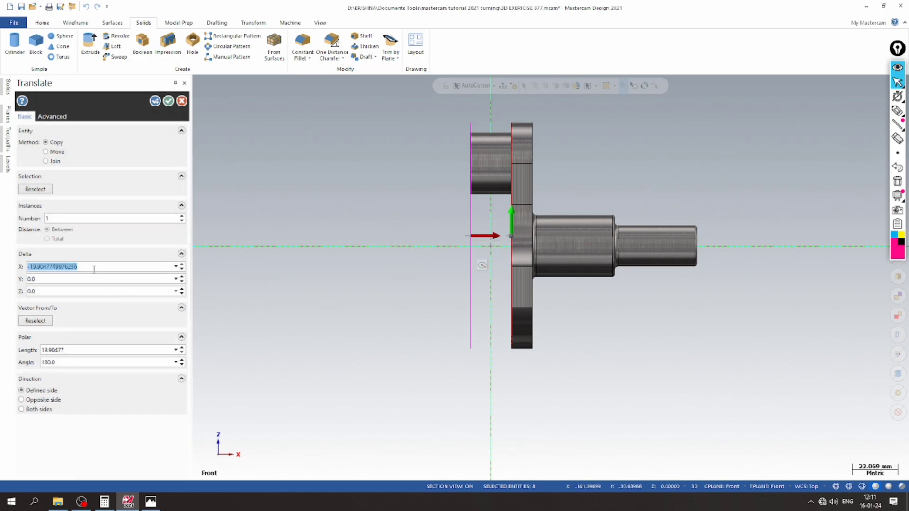
pyautogui.write('-20.0')
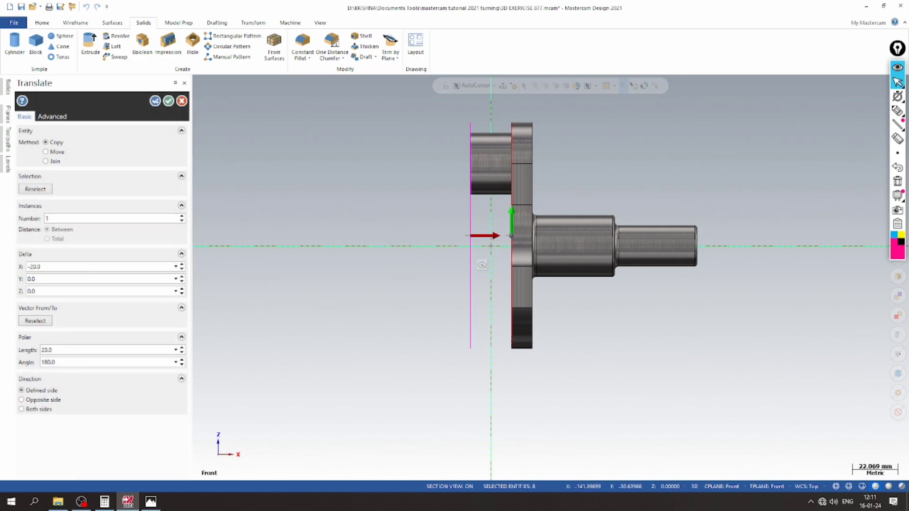
pyautogui.press('Return')
pyautogui.press('Escape')
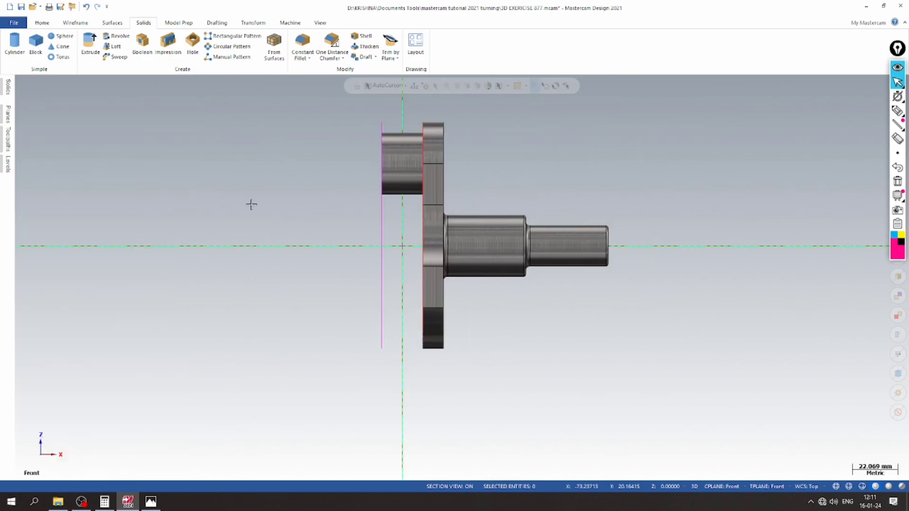
pyautogui.rightClick(183, 182)
pyautogui.click(212, 165)
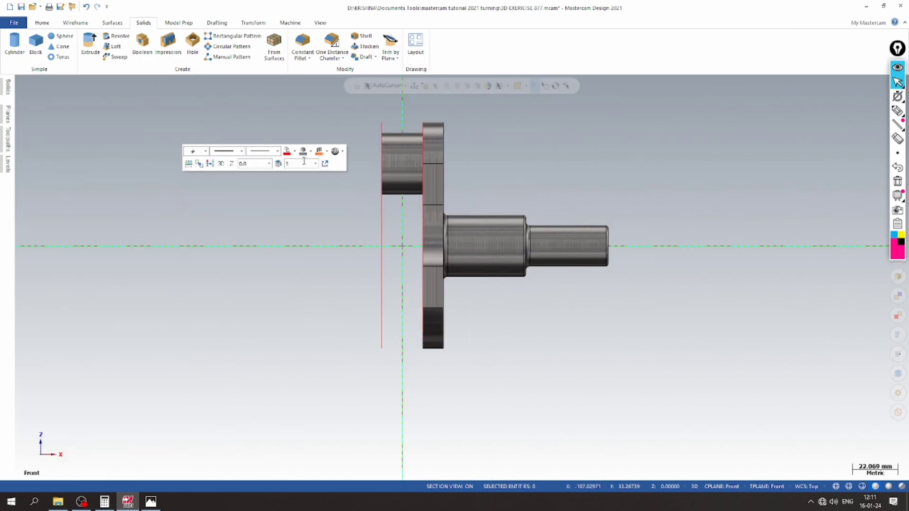
# - Move the copied web profile at the crankpin's free end to level 5
pyautogui.scroll(1, 360, 164)
pyautogui.scroll(-2, 388, 164)
pyautogui.click(8, 164)
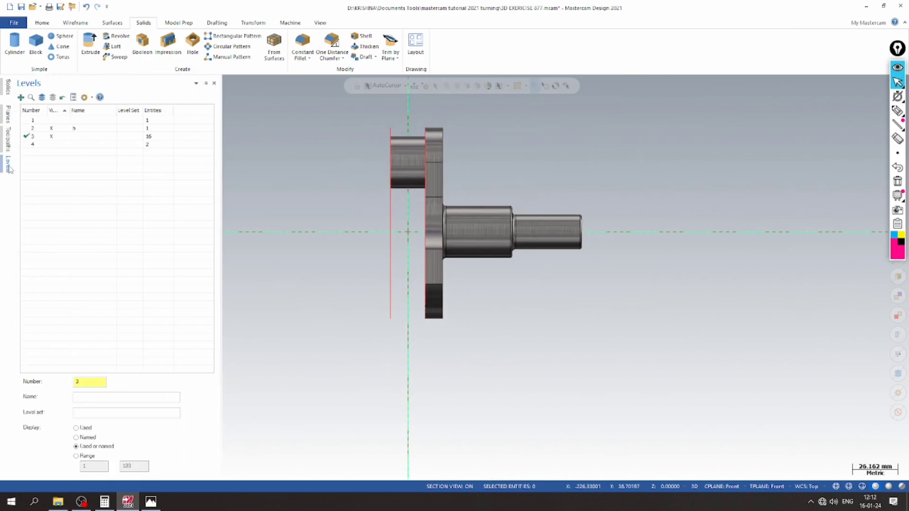
pyautogui.scroll(1, 385, 162)
pyautogui.scroll(-2, 386, 163)
pyautogui.moveTo(339, 117); pyautogui.dragTo(406, 326)
pyautogui.rightClick(400, 212)
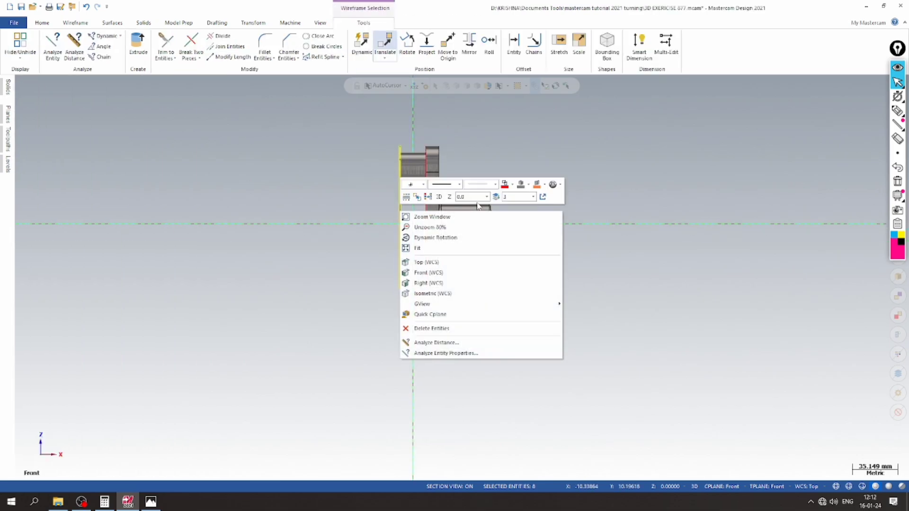
pyautogui.click(500, 197)
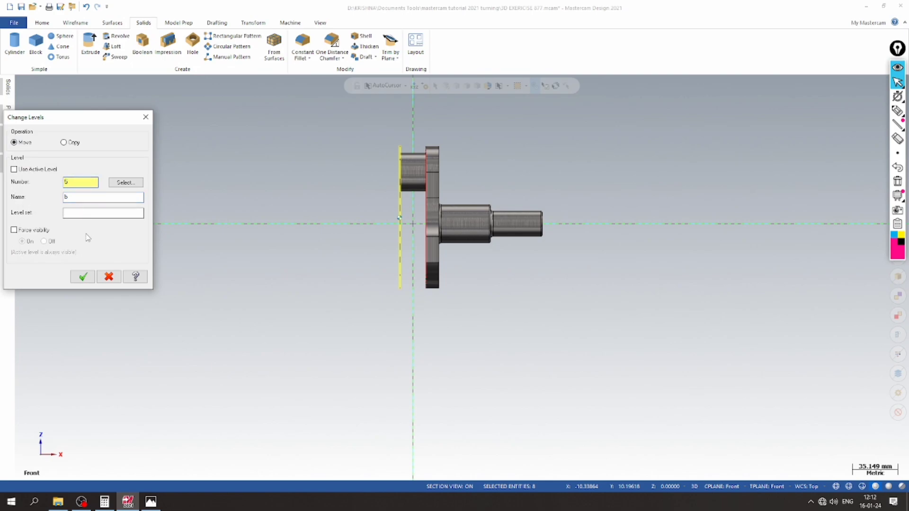
pyautogui.click(83, 277)
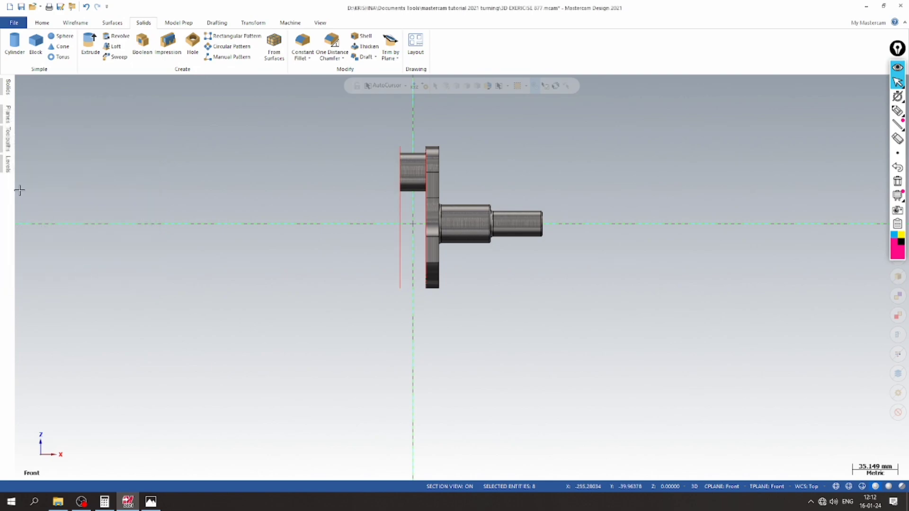
# - Make level 5 the active level and hide level 3
pyautogui.click(8, 165)
pyautogui.click(37, 153)
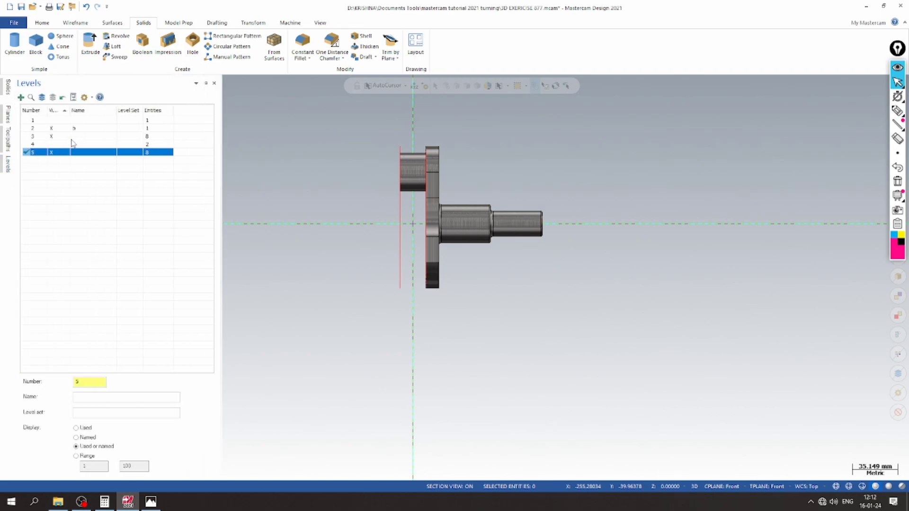
pyautogui.click(54, 137)
# - Set a Quick Cplane on the crankpin's free end face
pyautogui.scroll(5, 359, 217)
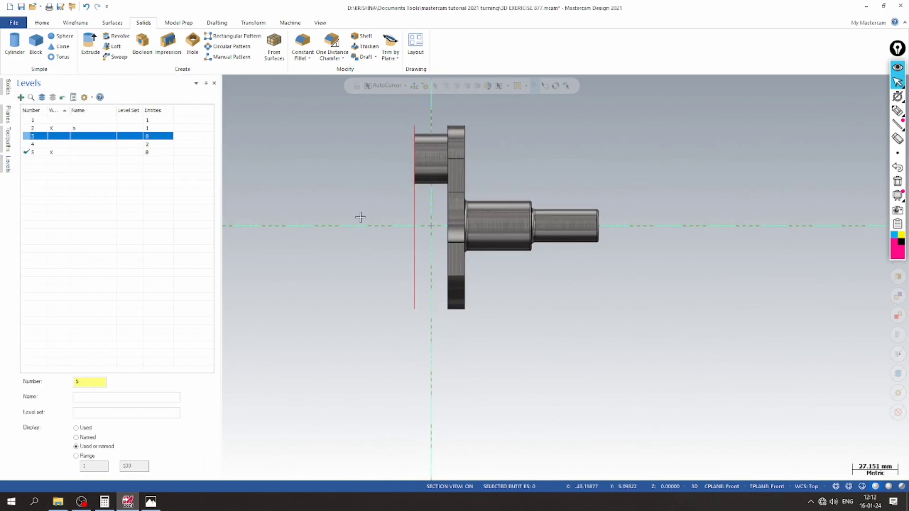
pyautogui.scroll(-5, 358, 217)
pyautogui.rightClick(336, 160)
pyautogui.click(360, 246)
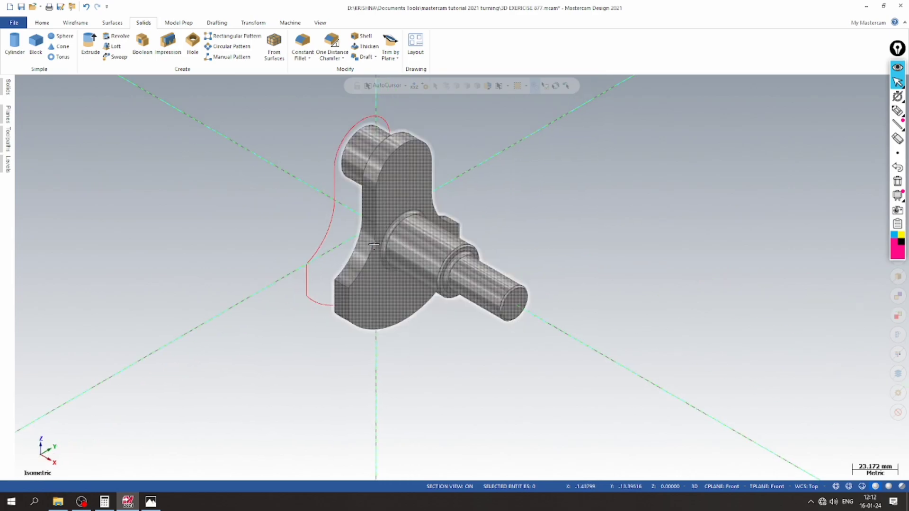
pyautogui.rightClick(224, 155)
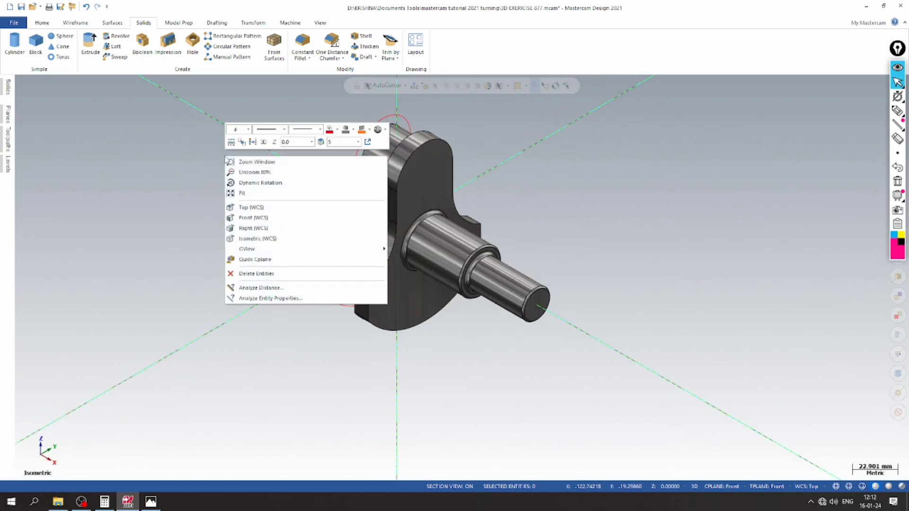
pyautogui.click(267, 238)
pyautogui.moveTo(267, 240)
pyautogui.mouseDown(button='middle')
pyautogui.moveTo(276, 232)
pyautogui.moveTo(462, 331)
pyautogui.moveTo(509, 261)
pyautogui.mouseUp(button='middle')
pyautogui.rightClick(273, 186)
pyautogui.click(322, 308)
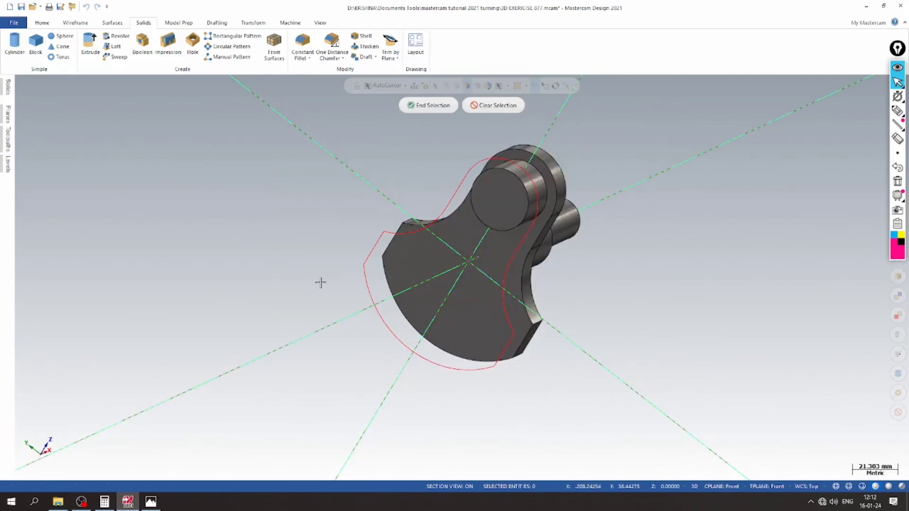
pyautogui.click(498, 199)
# - Switch to the Left view and check the offset and diameter of the second shaft on the reference drawing
pyautogui.rightClick(301, 161)
pyautogui.moveTo(426, 256)
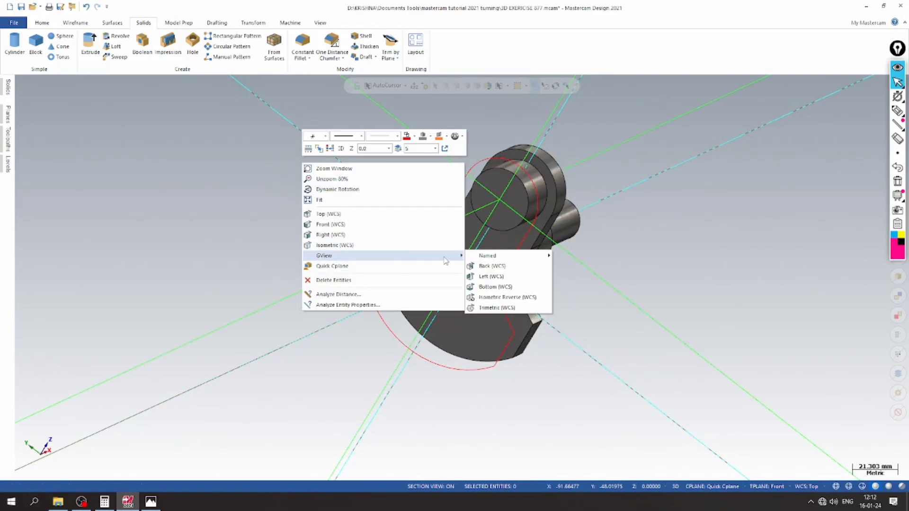
pyautogui.click(503, 278)
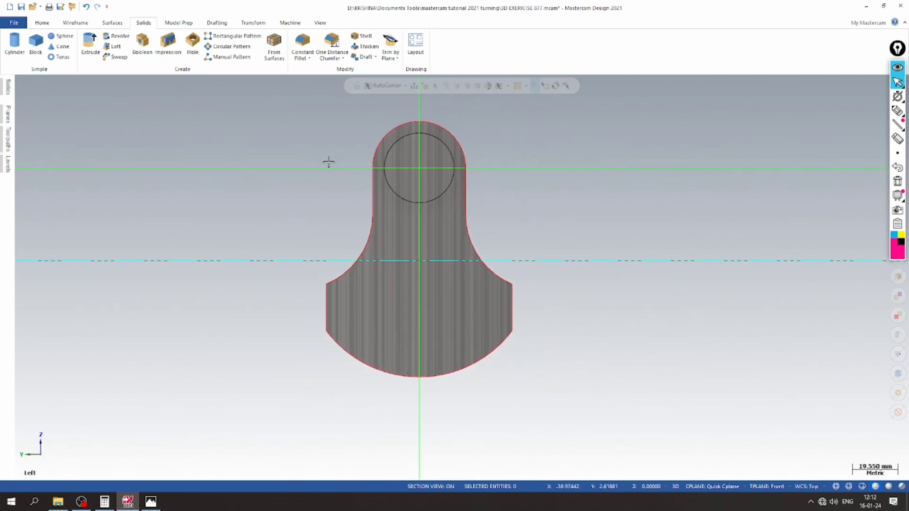
pyautogui.scroll(-2, 515, 223)
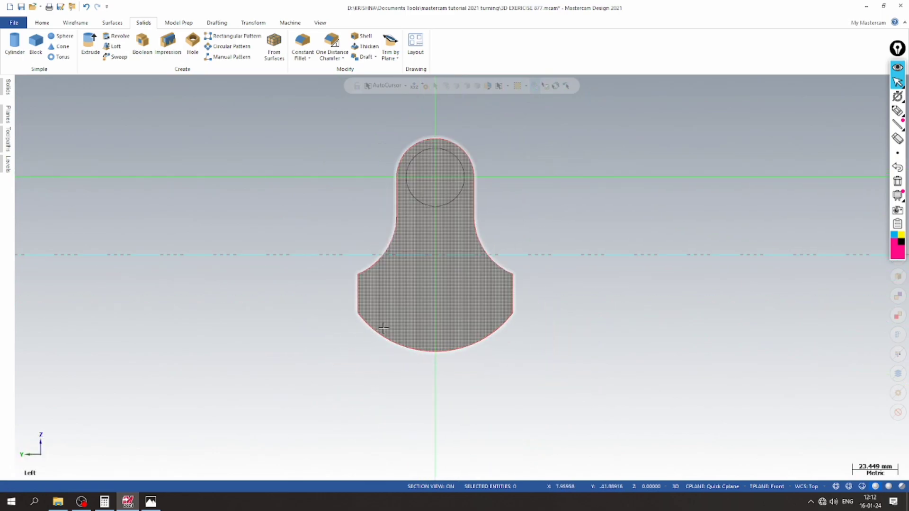
pyautogui.click(151, 501)
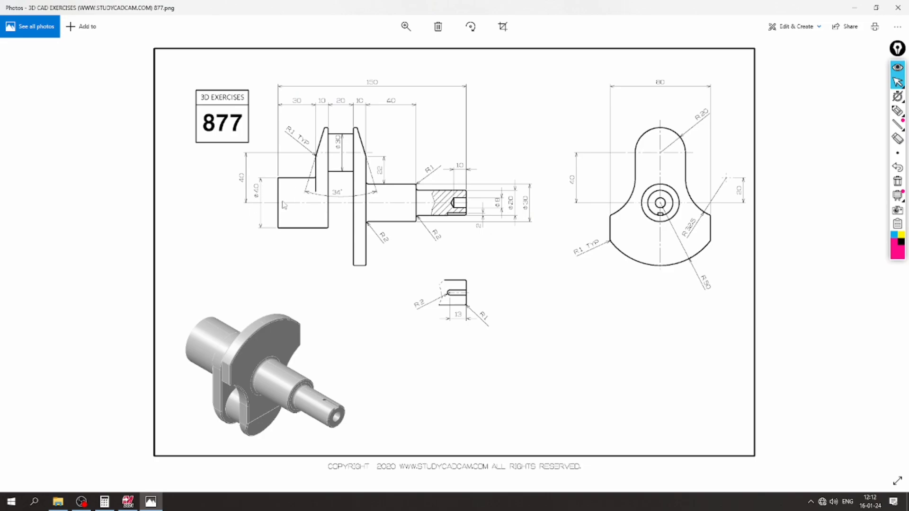
pyautogui.click(150, 501)
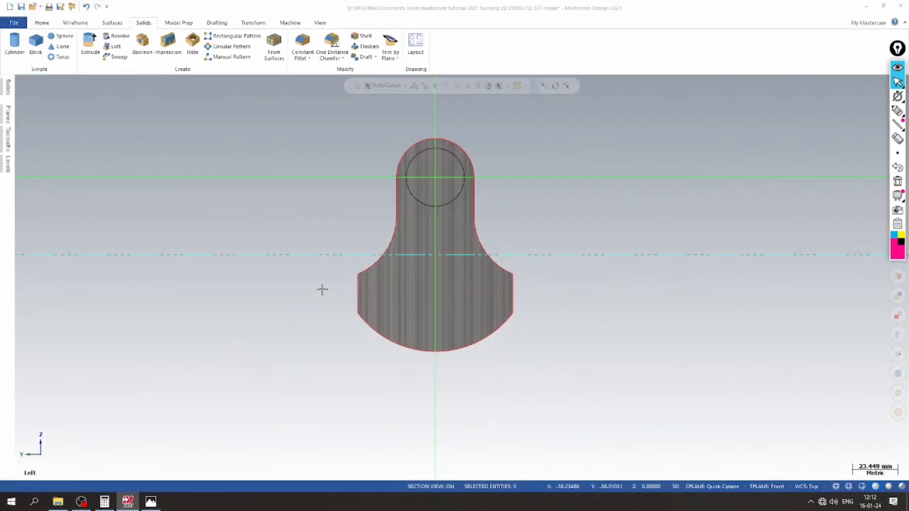
# - Draw a 40 mm line at 270° straight down from the crankpin's centre
pyautogui.scroll(1, 322, 290)
pyautogui.click(75, 23)
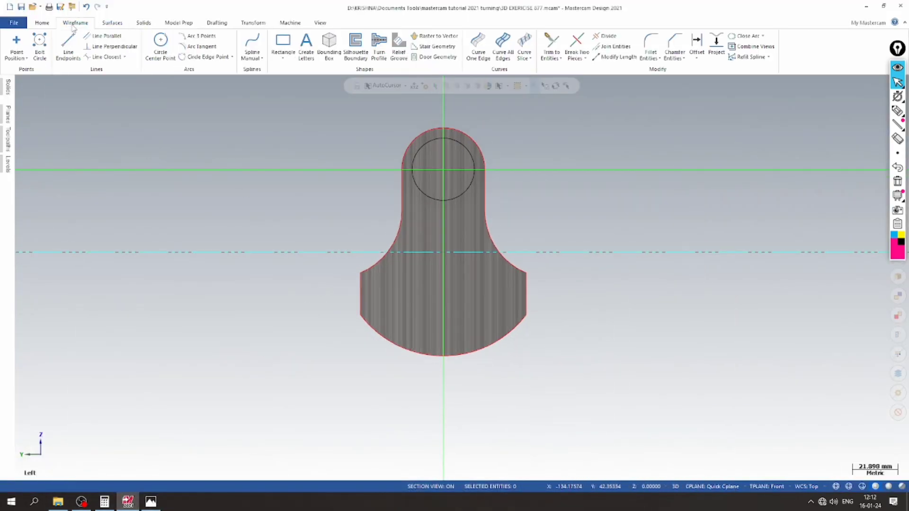
pyautogui.click(68, 47)
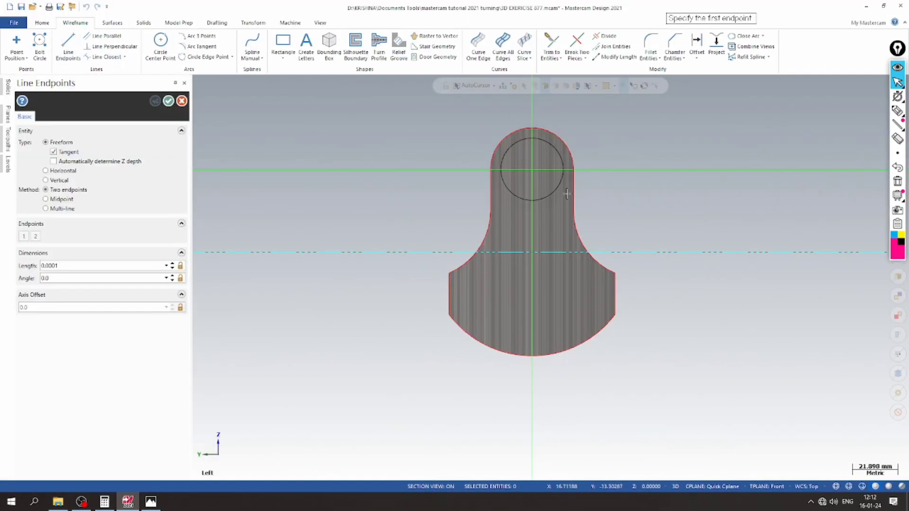
pyautogui.click(533, 173)
pyautogui.click(532, 320)
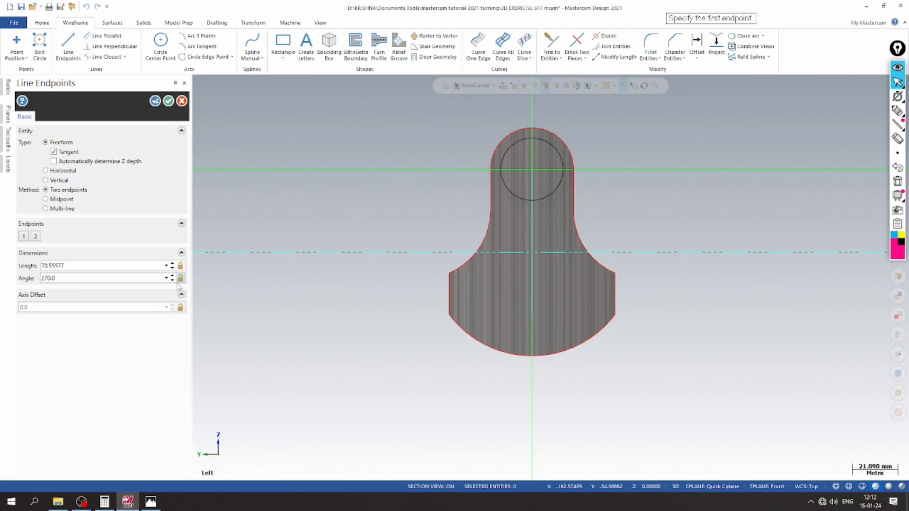
pyautogui.click(79, 265)
pyautogui.write('40')
pyautogui.press('Return')
pyautogui.click(168, 101)
# - Draw a 40 mm diameter circle centred on the lower end of the vertical line, checking the size against the reference drawing
pyautogui.moveTo(169, 95); pyautogui.dragTo(269, 195, button='middle')
pyautogui.click(160, 45)
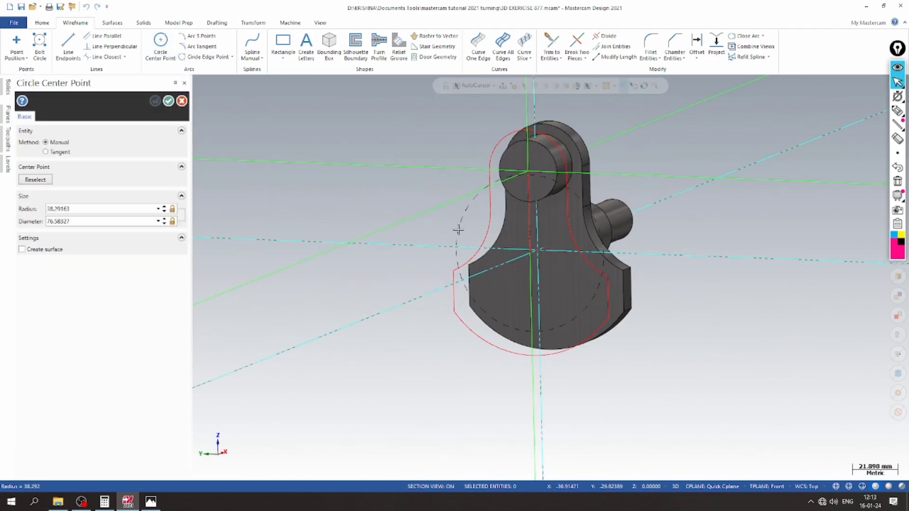
pyautogui.click(457, 246)
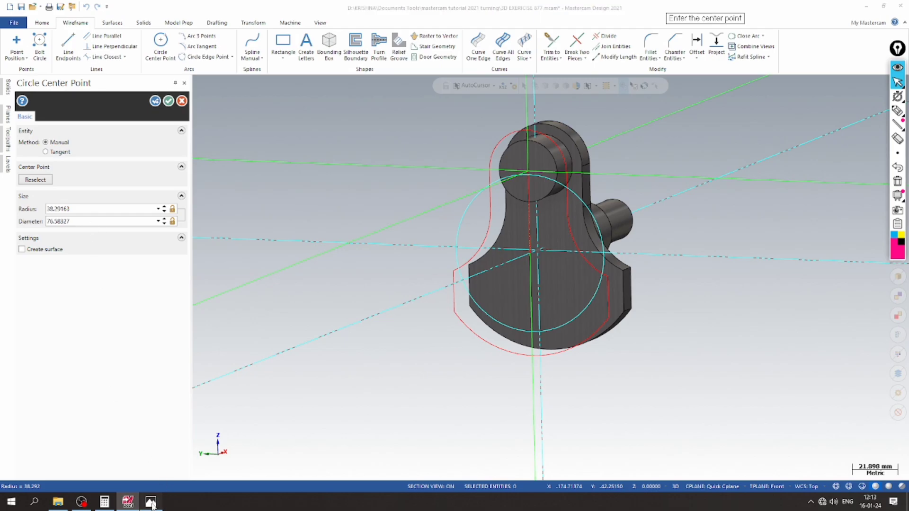
pyautogui.click(156, 501)
pyautogui.click(157, 501)
pyautogui.doubleClick(100, 221)
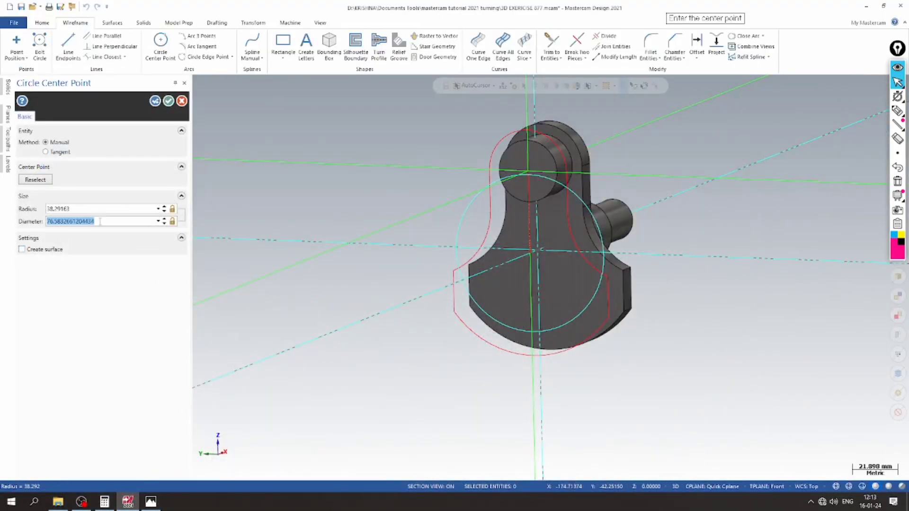
pyautogui.write('0')
pyautogui.press('Return')
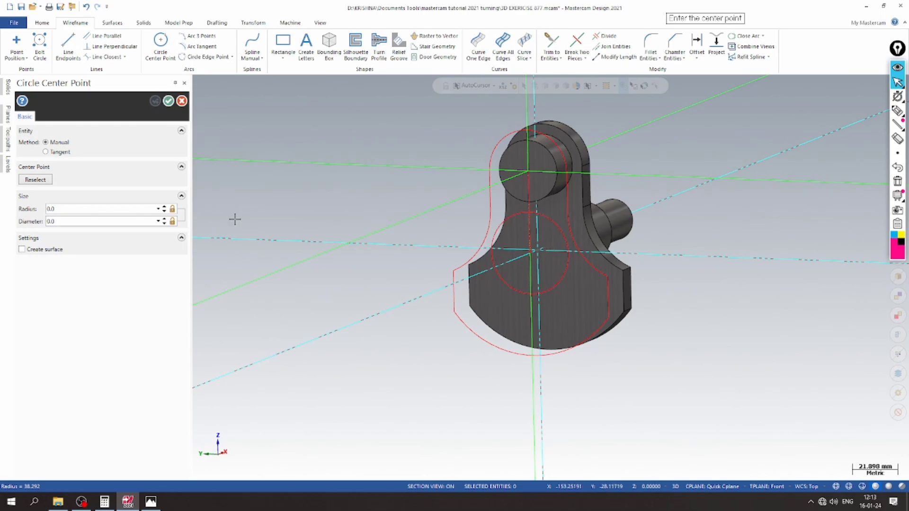
pyautogui.scroll(1, 278, 231)
pyautogui.click(168, 102)
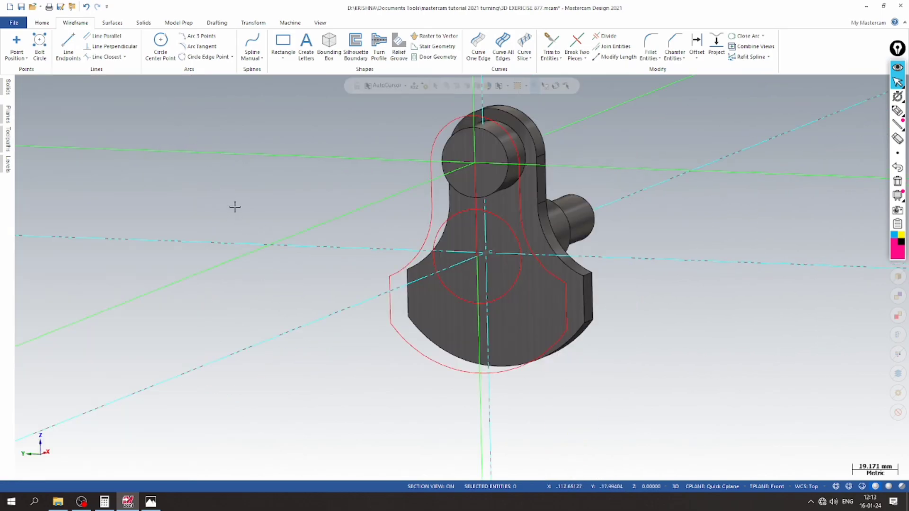
# - Consult the reference drawing and delete the copied profile's lower arc, two side lines and two concave arcs
pyautogui.click(151, 502)
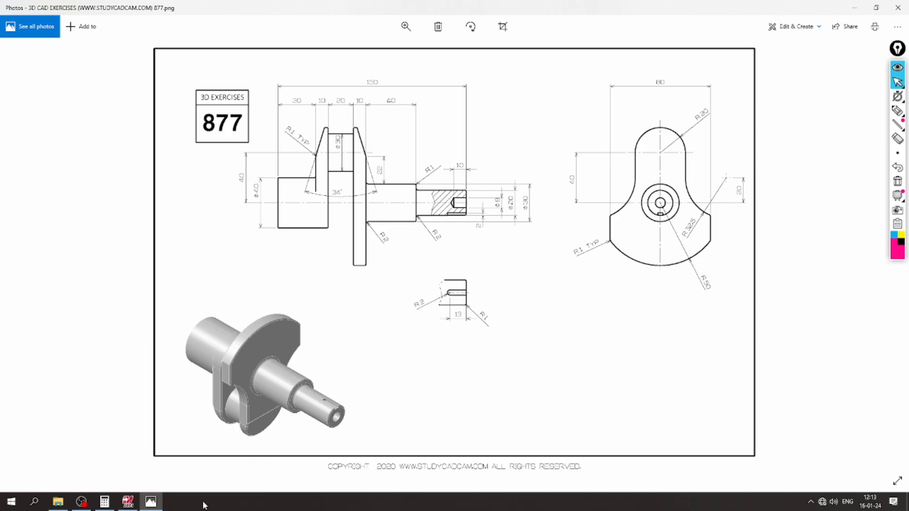
pyautogui.click(128, 501)
pyautogui.moveTo(352, 281); pyautogui.dragTo(371, 205, button='middle')
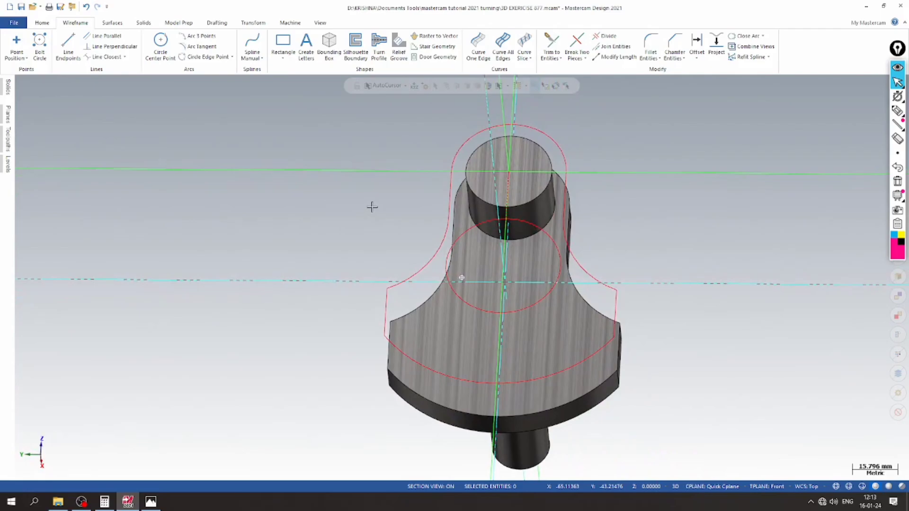
pyautogui.click(383, 312)
pyautogui.click(466, 378)
pyautogui.click(613, 313)
pyautogui.click(597, 280)
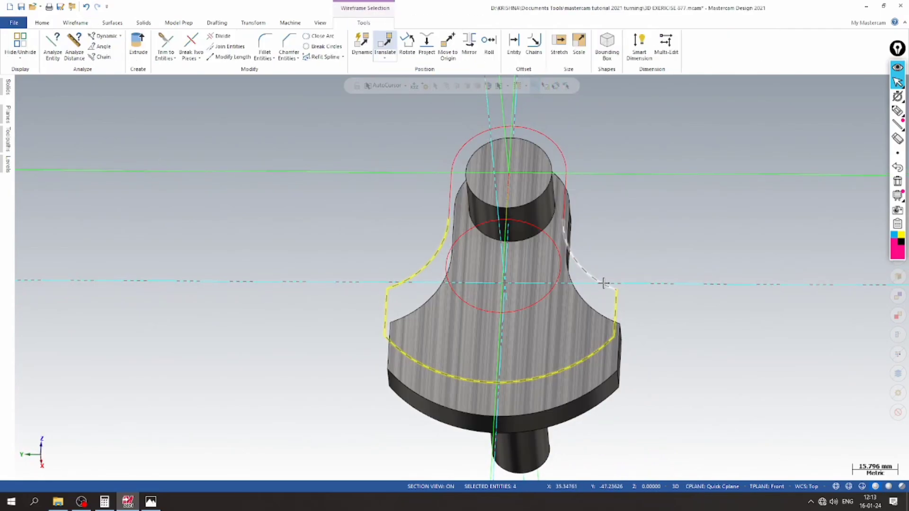
pyautogui.press('Escape')
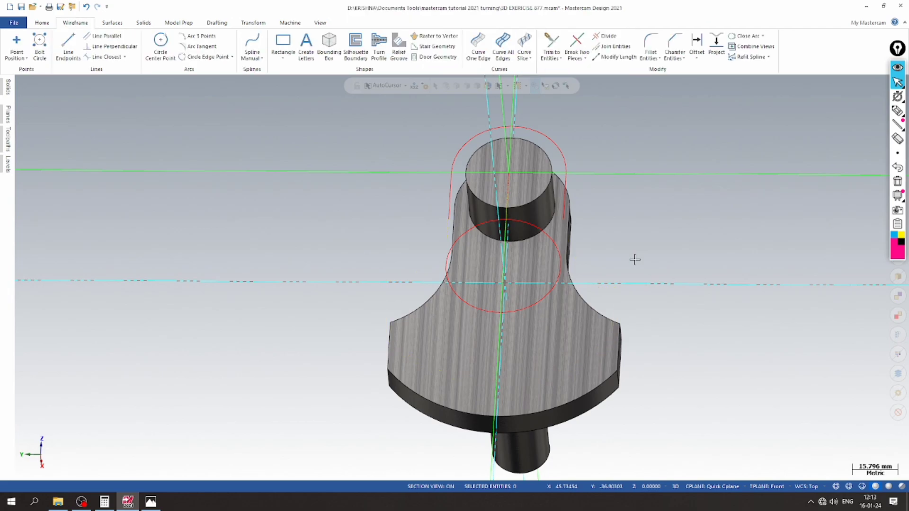
# - Try to trim the profile's side line and the 40 mm diameter circle to each other
pyautogui.scroll(1, 362, 203)
pyautogui.click(550, 44)
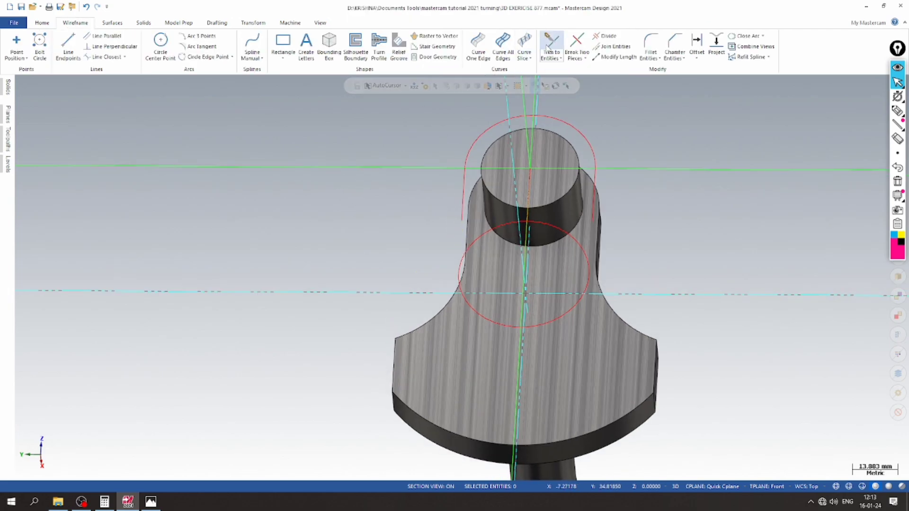
pyautogui.click(553, 188)
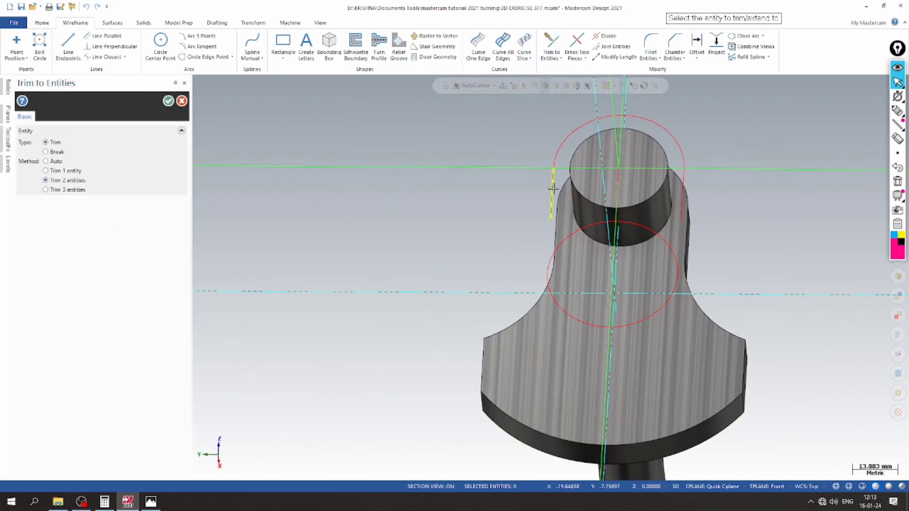
pyautogui.click(551, 274)
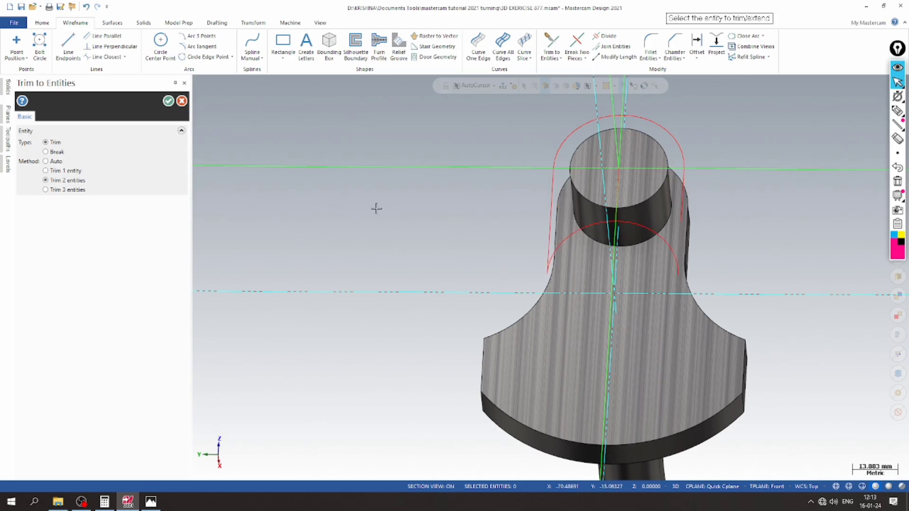
pyautogui.scroll(-1, 374, 207)
pyautogui.press('Escape')
pyautogui.hotkey('ctrl', 'z')
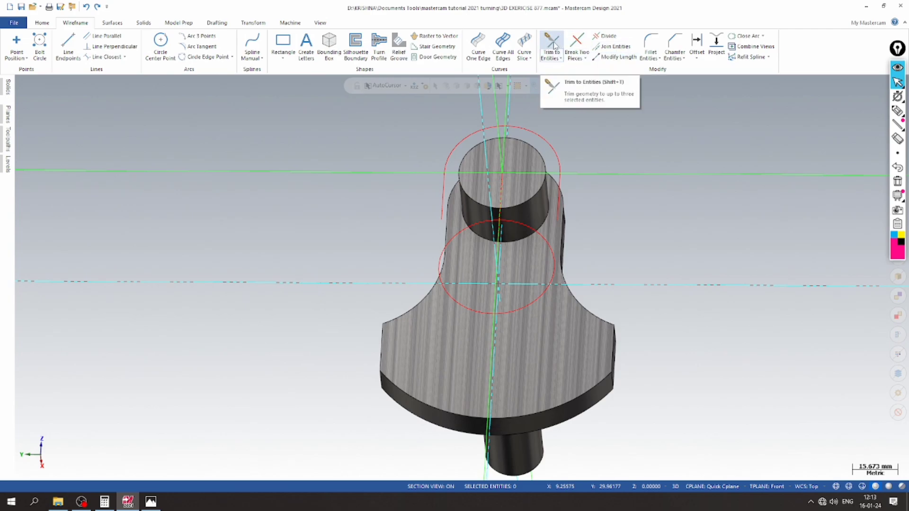
# - Lengthen the copied profile's two straight side lines in 15 mm increments so that both reach the lower circle
pyautogui.click(617, 57)
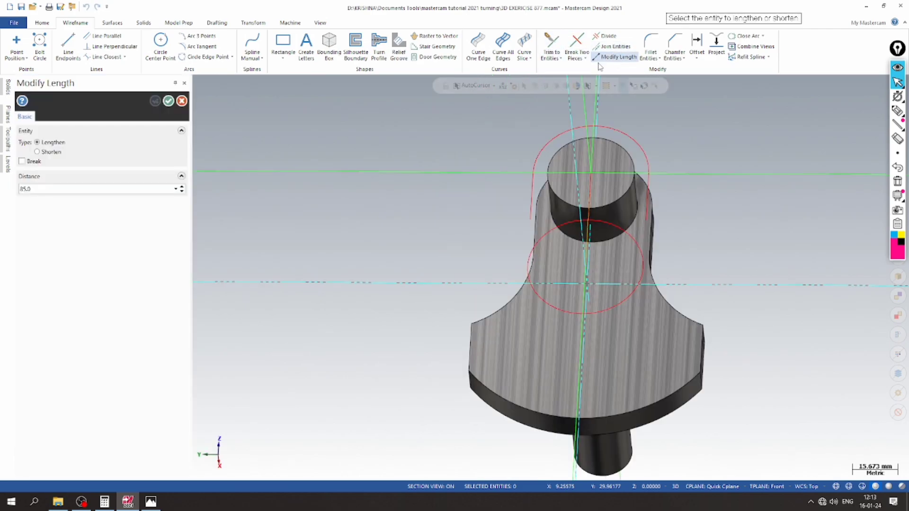
pyautogui.click(175, 188)
pyautogui.click(115, 213)
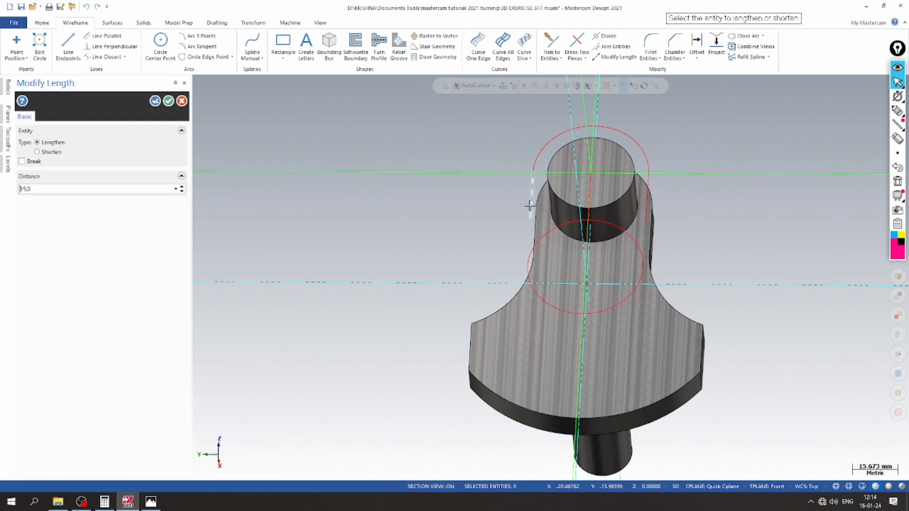
pyautogui.moveTo(478, 240); pyautogui.dragTo(525, 242, button='middle')
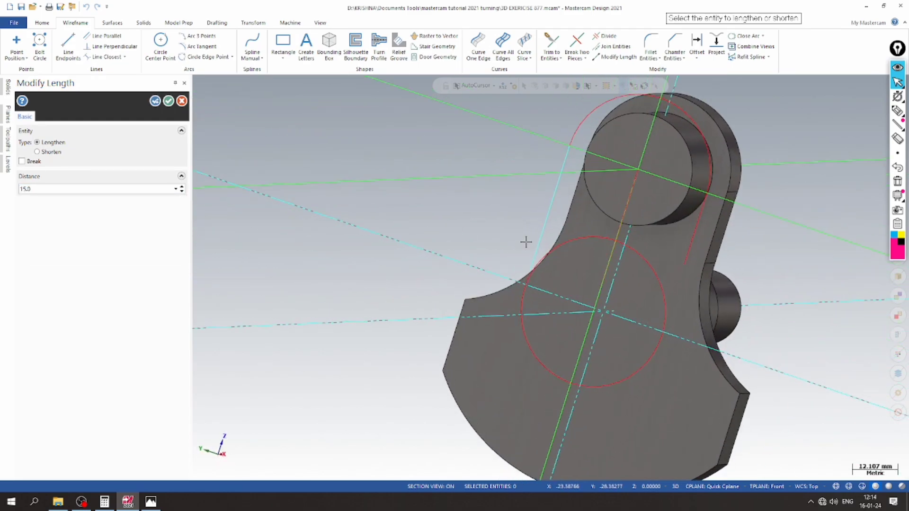
pyautogui.click(538, 235)
pyautogui.click(682, 280)
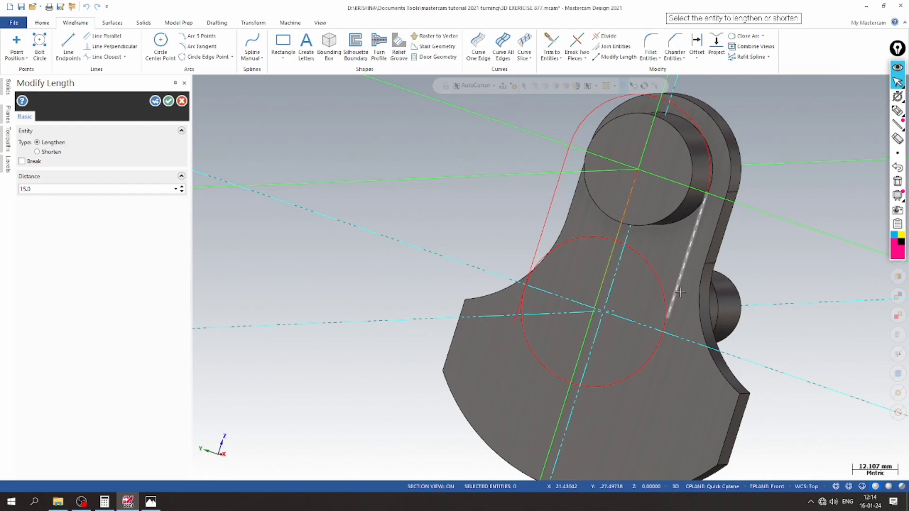
pyautogui.click(675, 294)
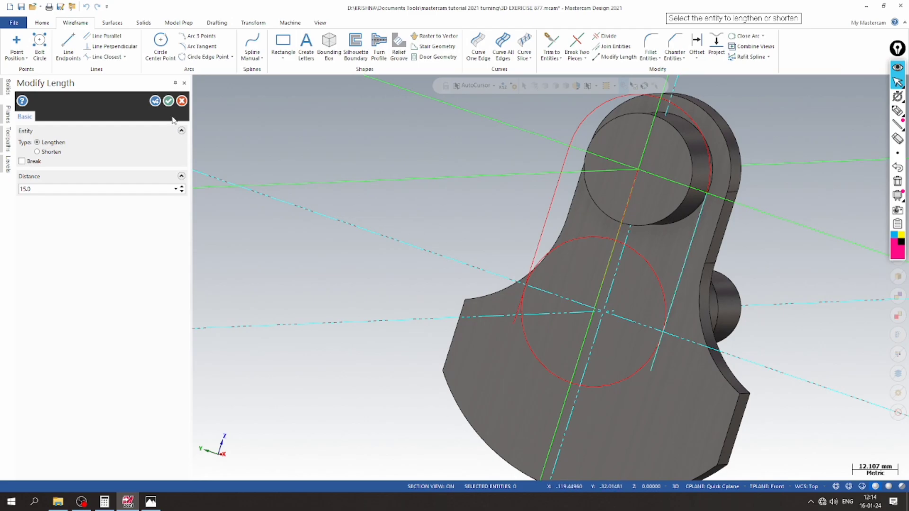
pyautogui.click(169, 100)
# - Trim the two side lines and the lower circle to each other, forming a closed slot-shaped web profile
pyautogui.click(551, 44)
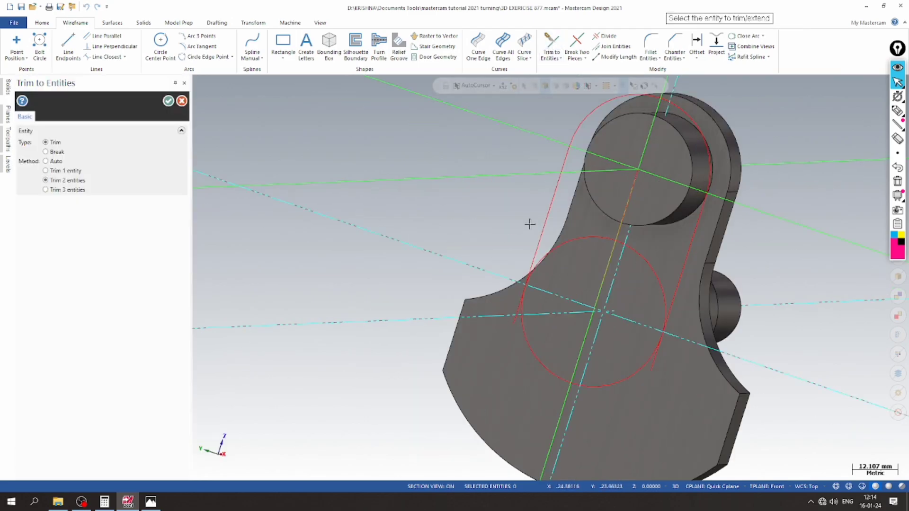
pyautogui.click(542, 217)
pyautogui.click(535, 338)
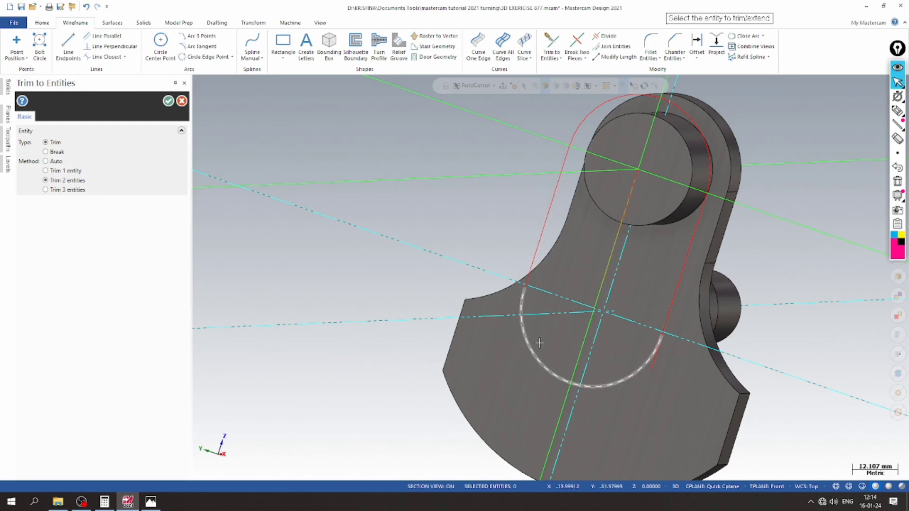
pyautogui.click(625, 363)
pyautogui.click(670, 306)
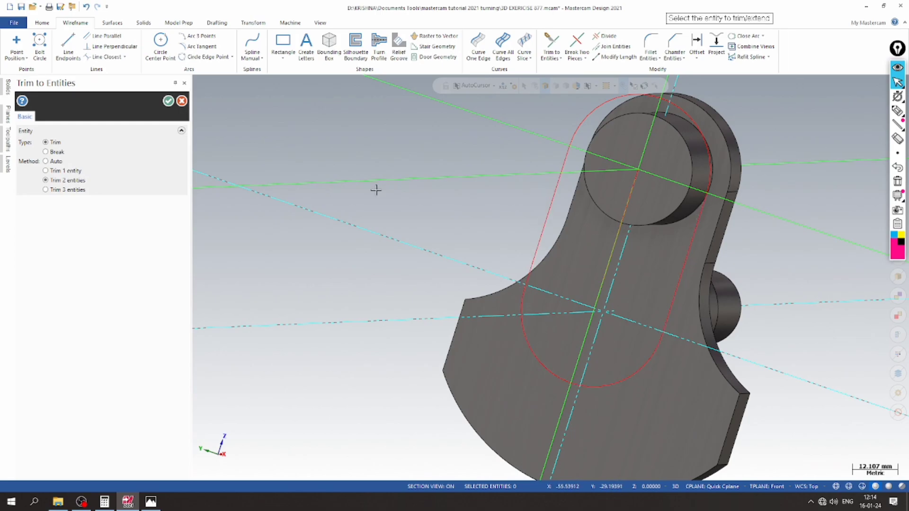
pyautogui.click(168, 102)
pyautogui.moveTo(331, 196); pyautogui.dragTo(286, 187, button='middle')
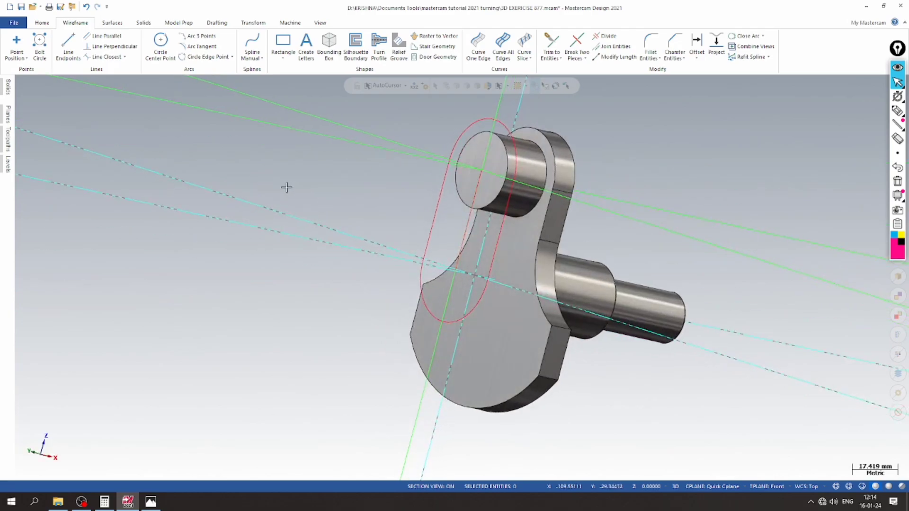
pyautogui.moveTo(334, 210)
pyautogui.mouseDown(button='middle')
pyautogui.moveTo(377, 170)
pyautogui.moveTo(398, 187)
pyautogui.moveTo(187, 345)
pyautogui.mouseUp(button='middle')
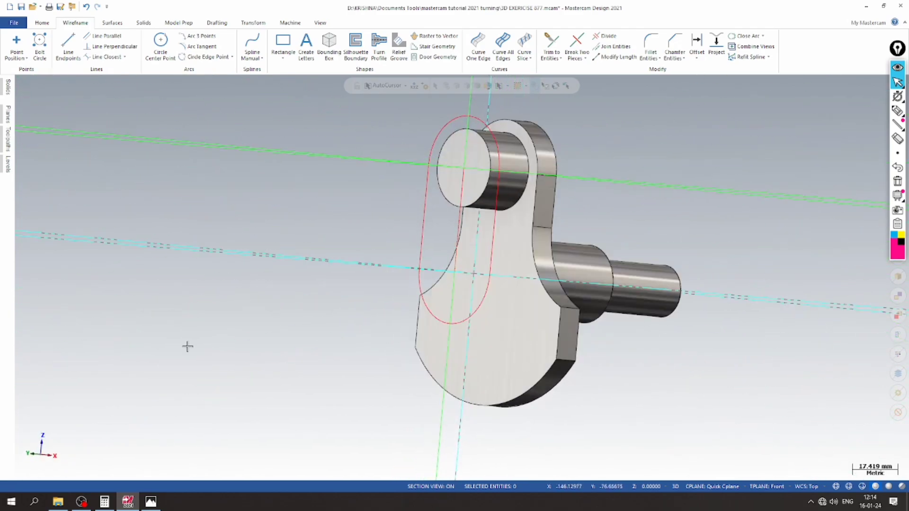
# - Draw a 40 mm diameter circle centred on the lower end of the vertical line, checking the shaft's dimensions on the reference drawing
pyautogui.click(151, 502)
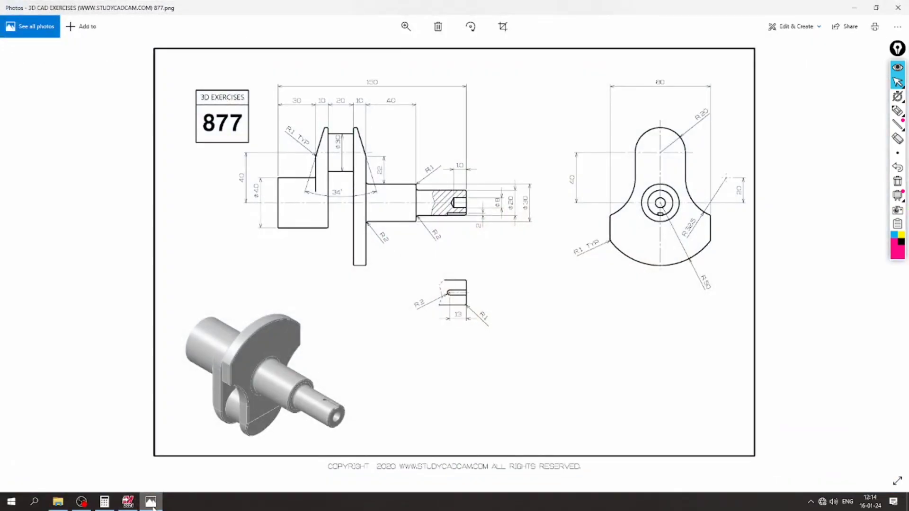
pyautogui.click(153, 507)
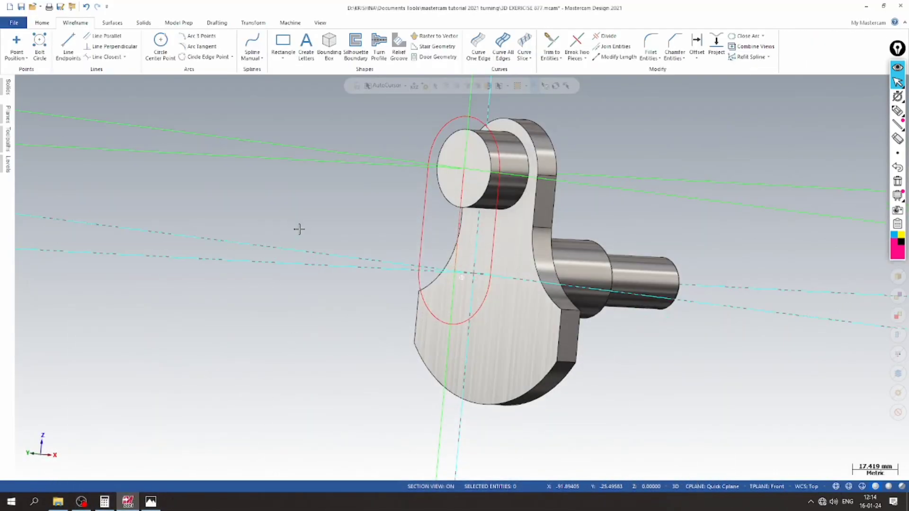
pyautogui.moveTo(300, 229); pyautogui.dragTo(284, 242, button='middle')
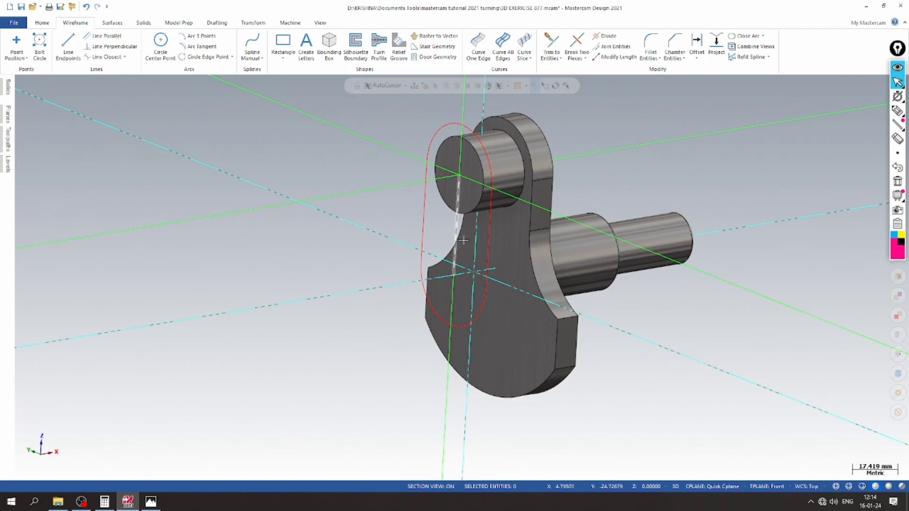
pyautogui.click(163, 44)
pyautogui.click(544, 279)
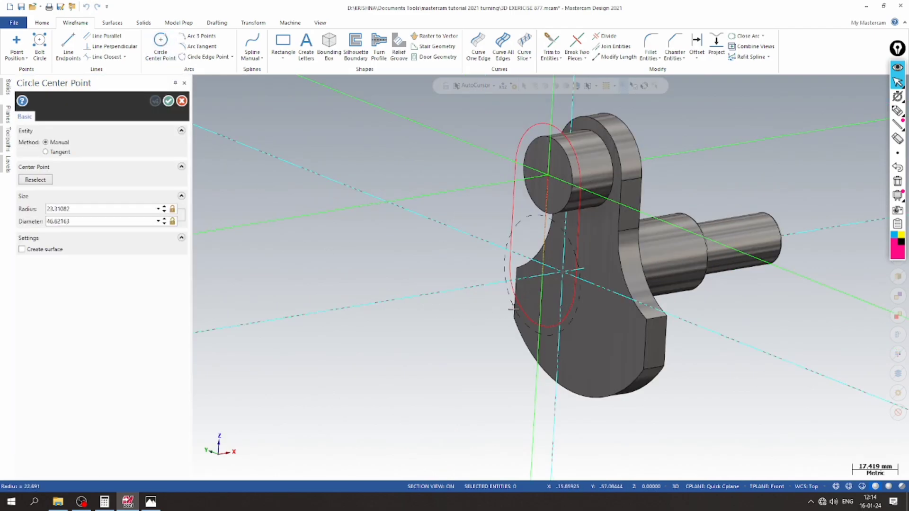
pyautogui.click(501, 250)
pyautogui.doubleClick(102, 221)
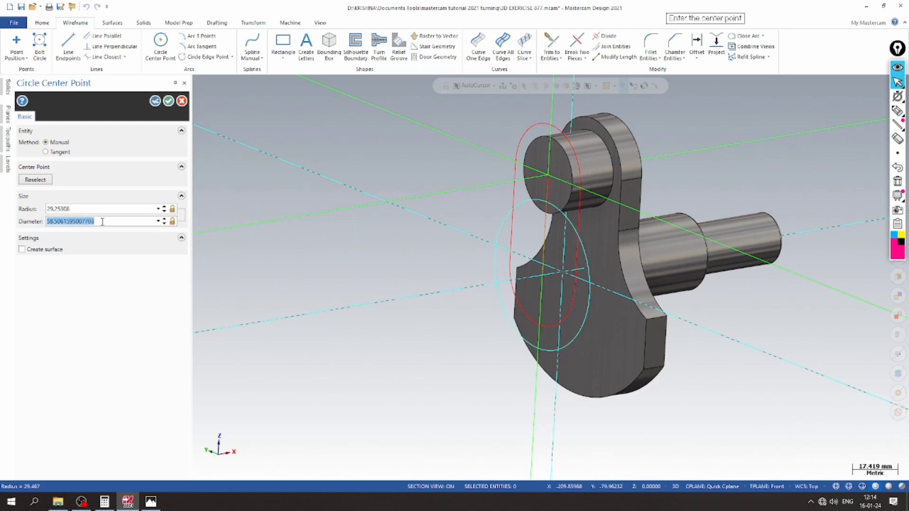
pyautogui.click(167, 101)
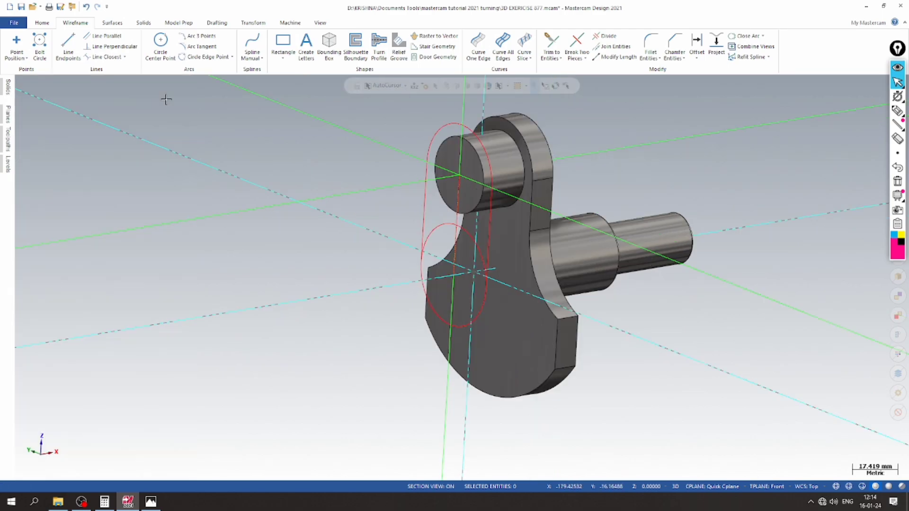
pyautogui.moveTo(165, 99); pyautogui.dragTo(204, 216, button='middle')
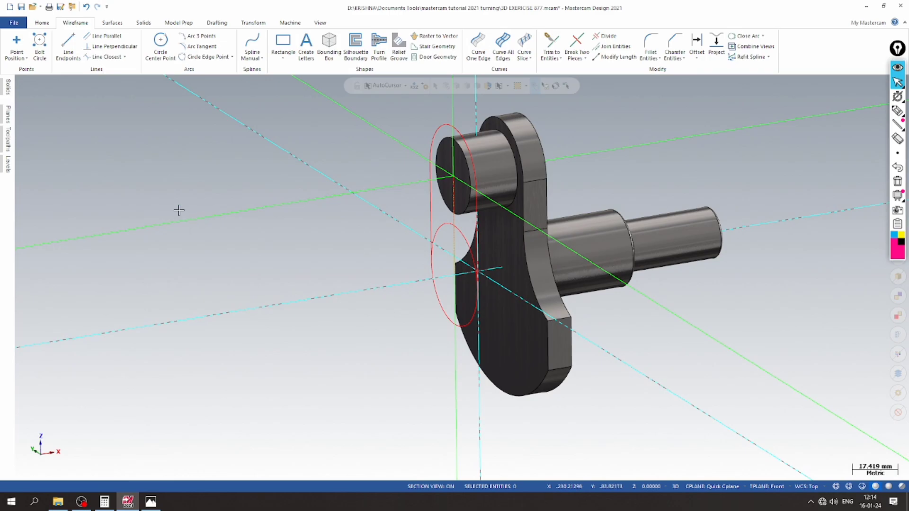
pyautogui.click(151, 503)
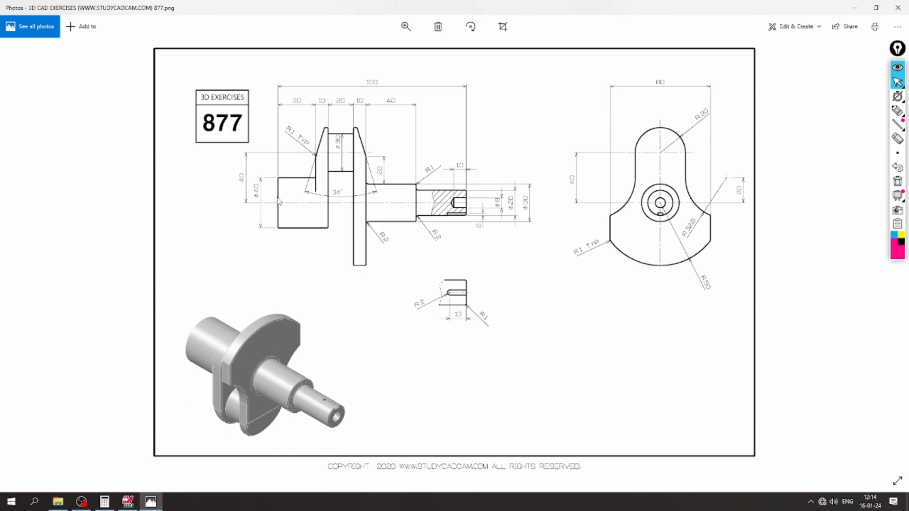
pyautogui.click(150, 502)
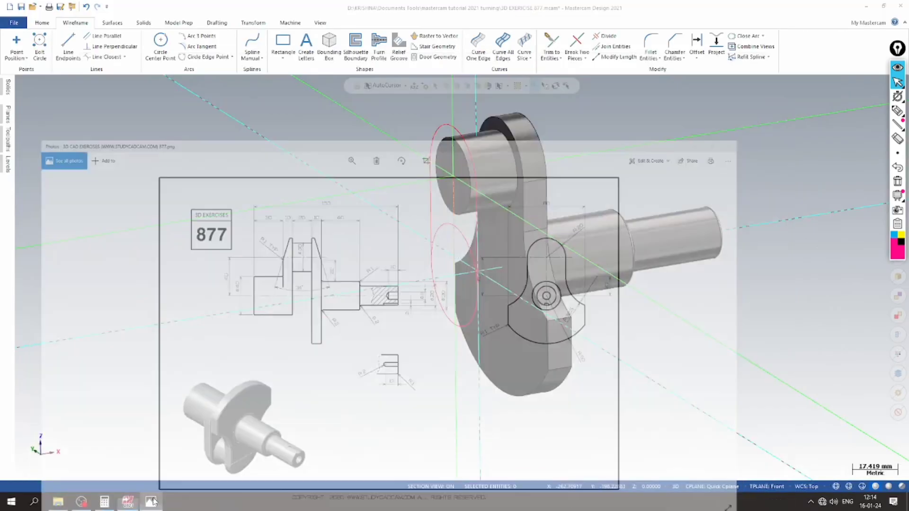
pyautogui.click(144, 23)
pyautogui.click(90, 42)
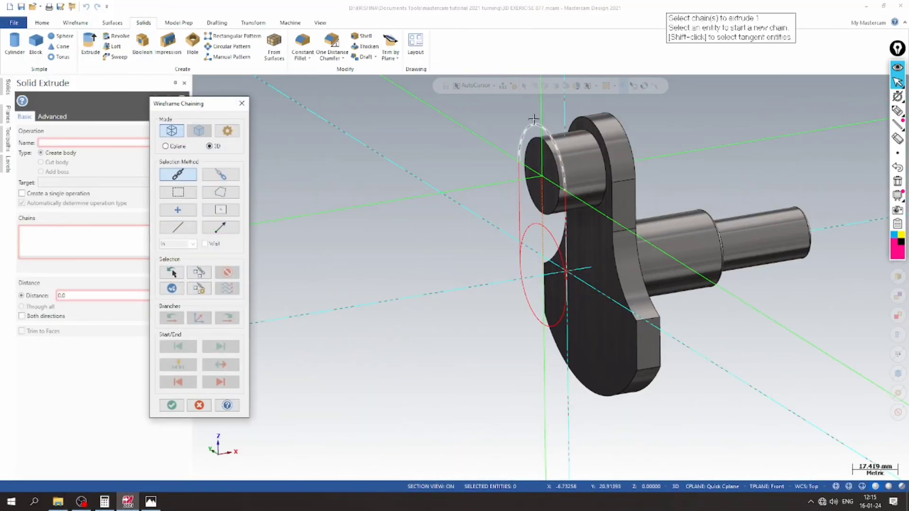
pyautogui.click(242, 103)
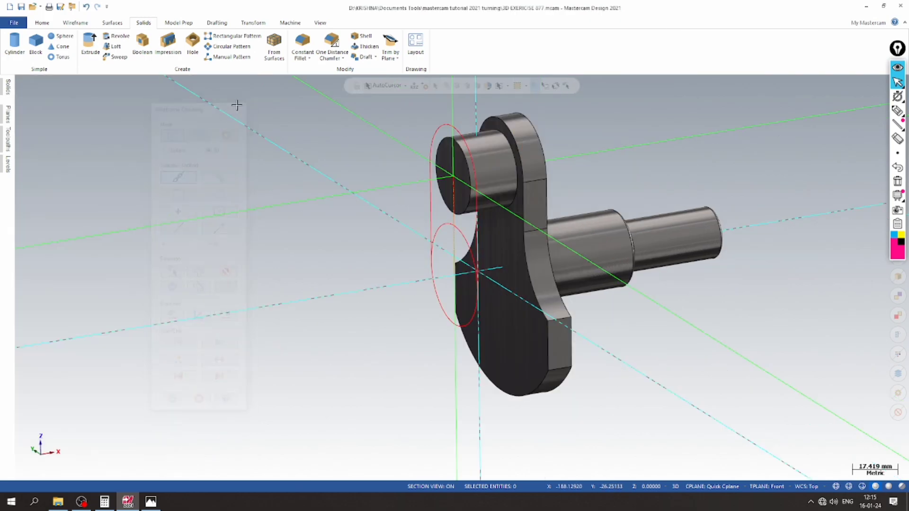
pyautogui.rightClick(443, 224)
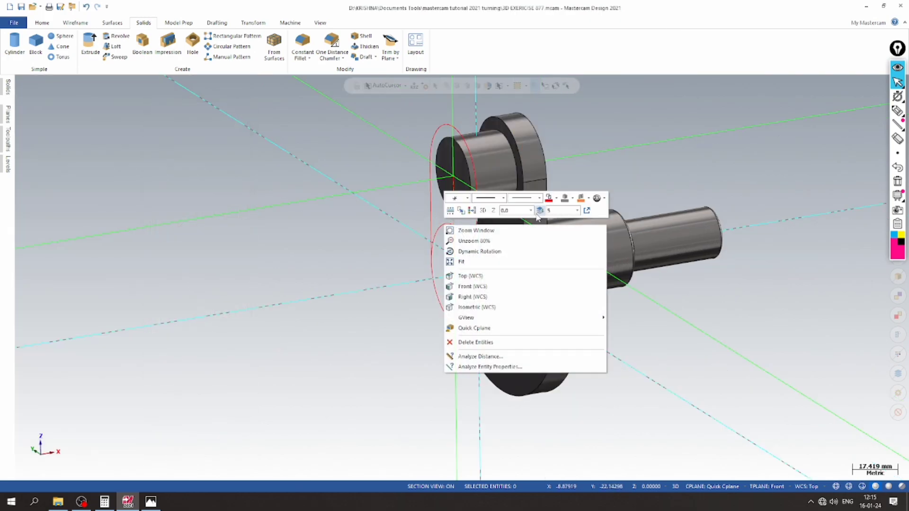
pyautogui.click(540, 213)
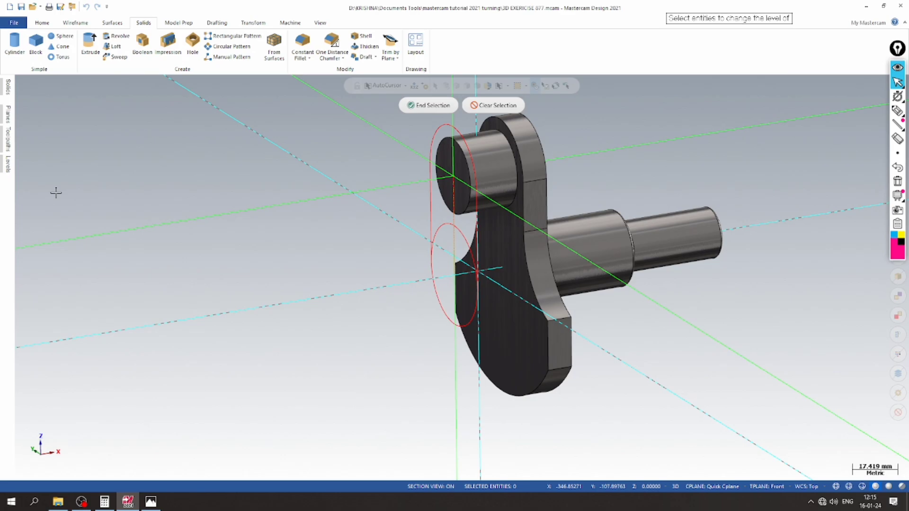
pyautogui.press('Escape')
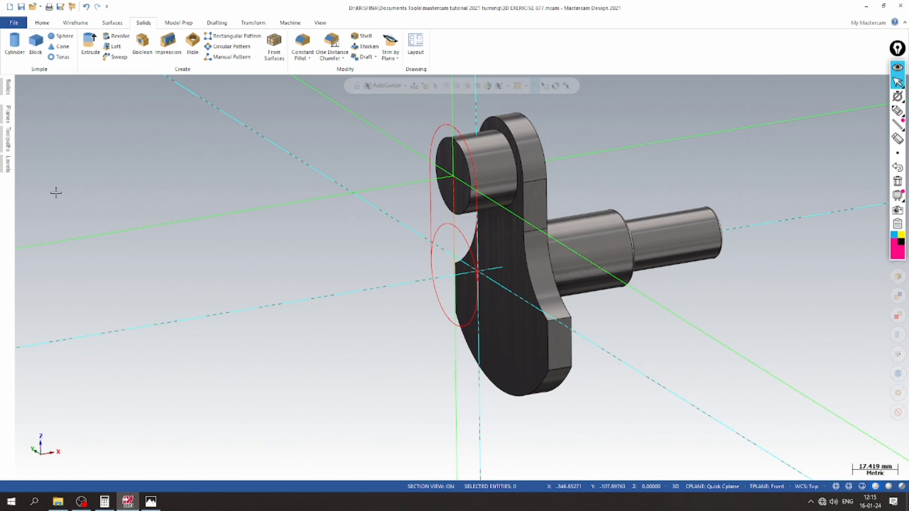
# - Move the 40 mm diameter circle to level 6 and keep that level hidden
pyautogui.click(445, 232)
pyautogui.rightClick(445, 233)
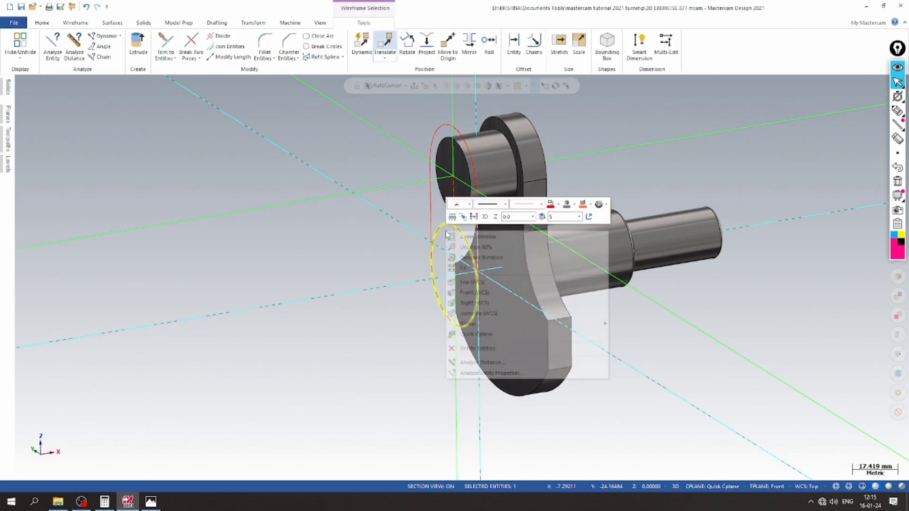
pyautogui.click(541, 217)
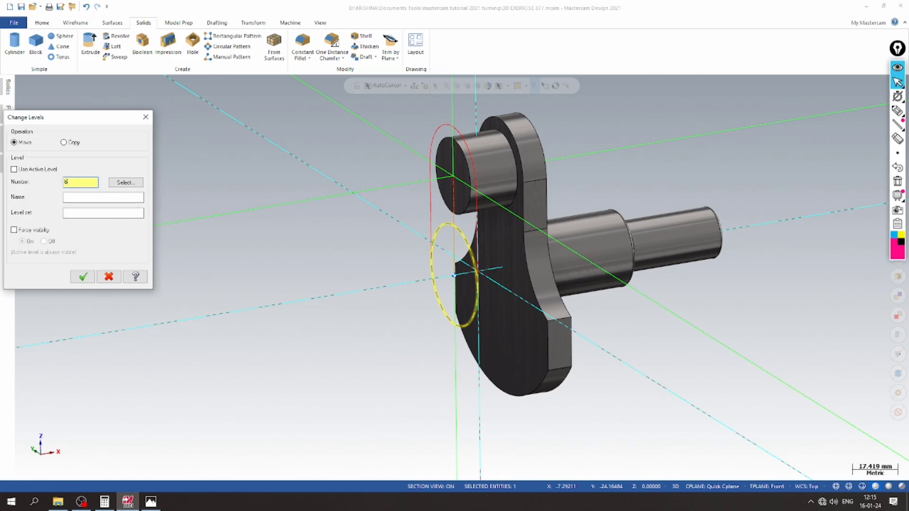
pyautogui.press('Return')
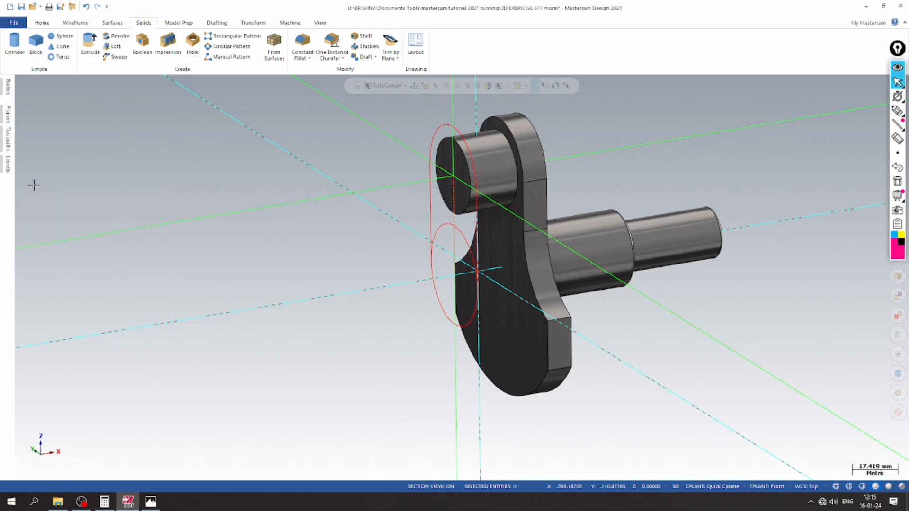
pyautogui.click(7, 164)
pyautogui.click(52, 161)
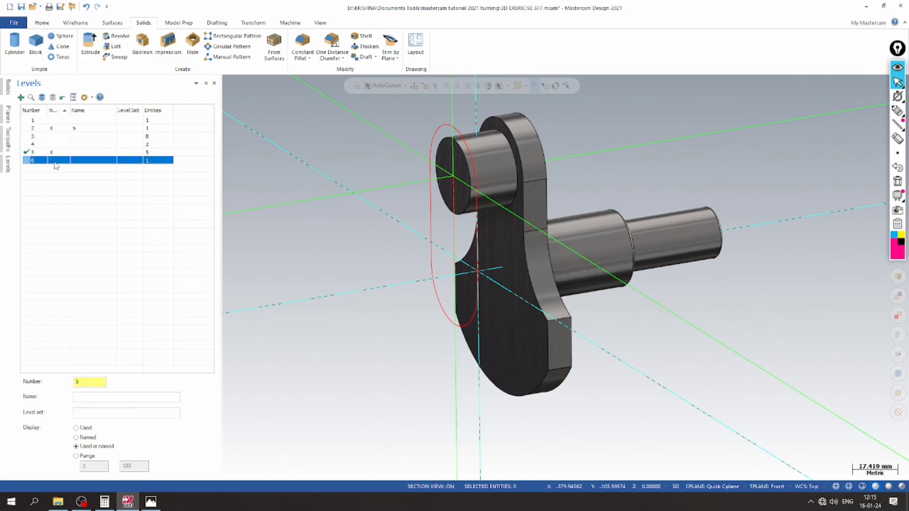
# - Extrude the closed slot-shaped web profile 10 mm outward from the crankpin's free end as an added boss
pyautogui.click(90, 48)
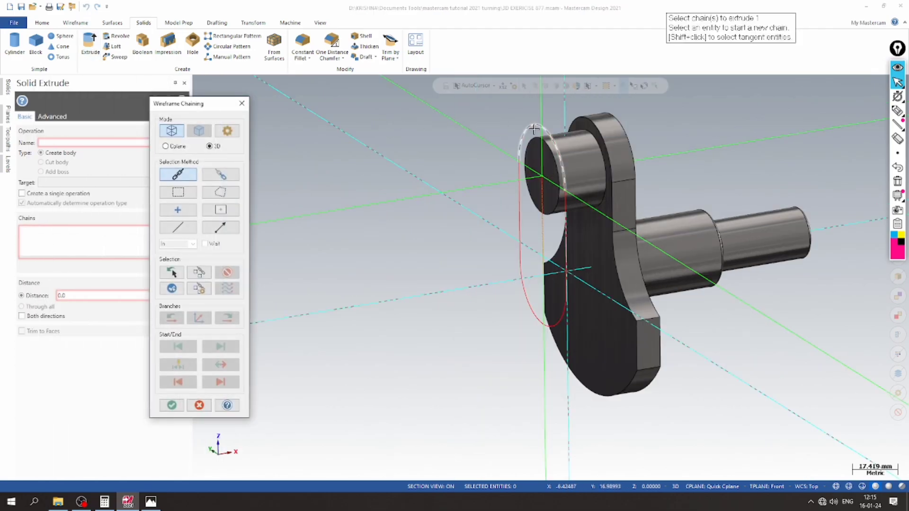
pyautogui.click(172, 405)
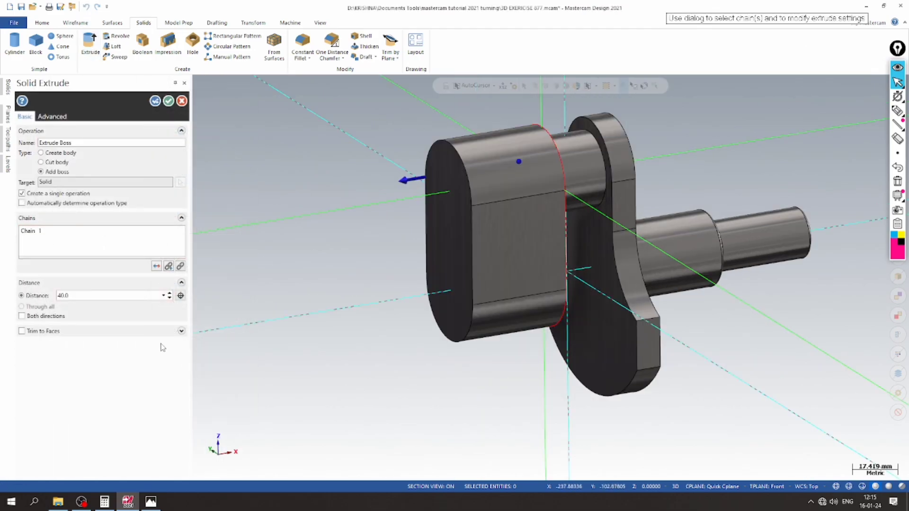
pyautogui.moveTo(78, 296); pyautogui.dragTo(53, 299)
pyautogui.write('10')
pyautogui.press('Return')
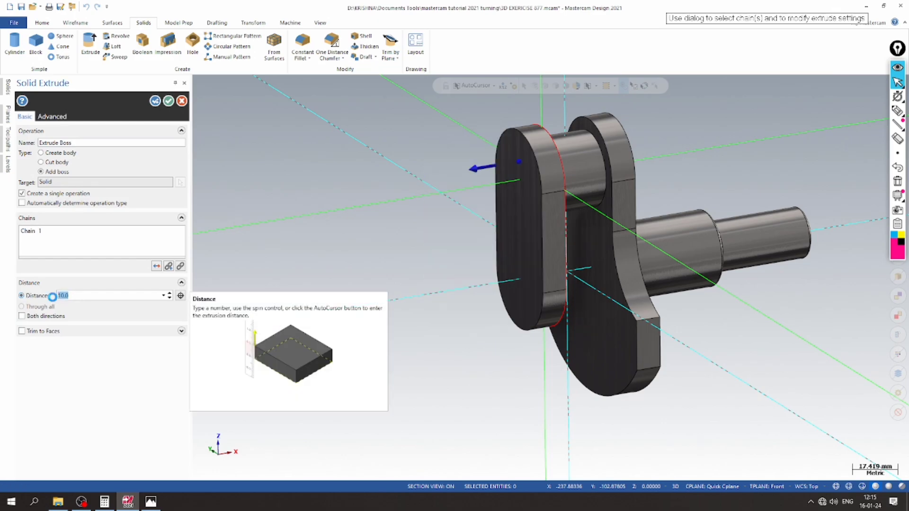
pyautogui.scroll(-2, 377, 227)
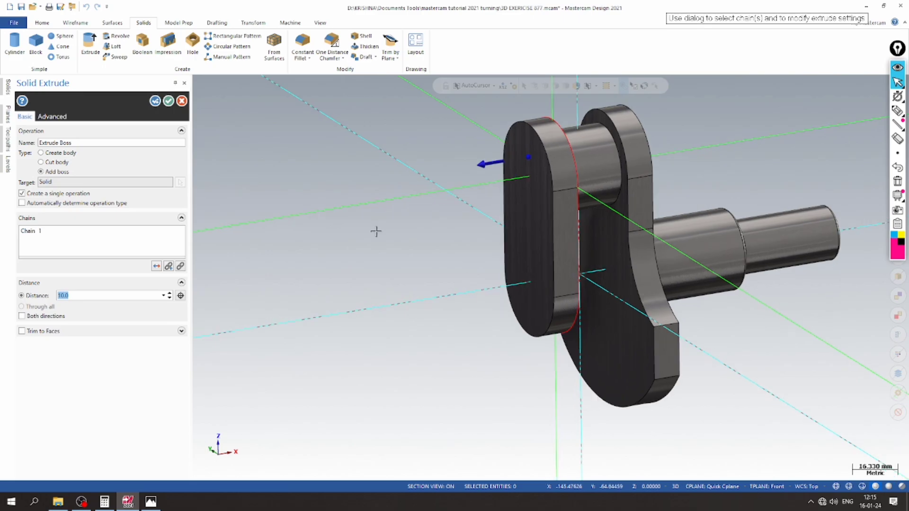
pyautogui.moveTo(368, 256); pyautogui.dragTo(308, 251, button='middle')
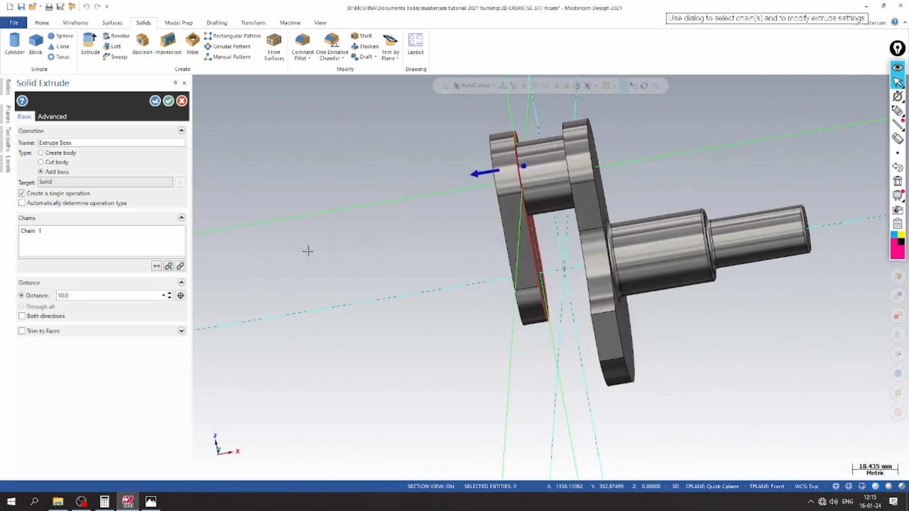
pyautogui.click(155, 101)
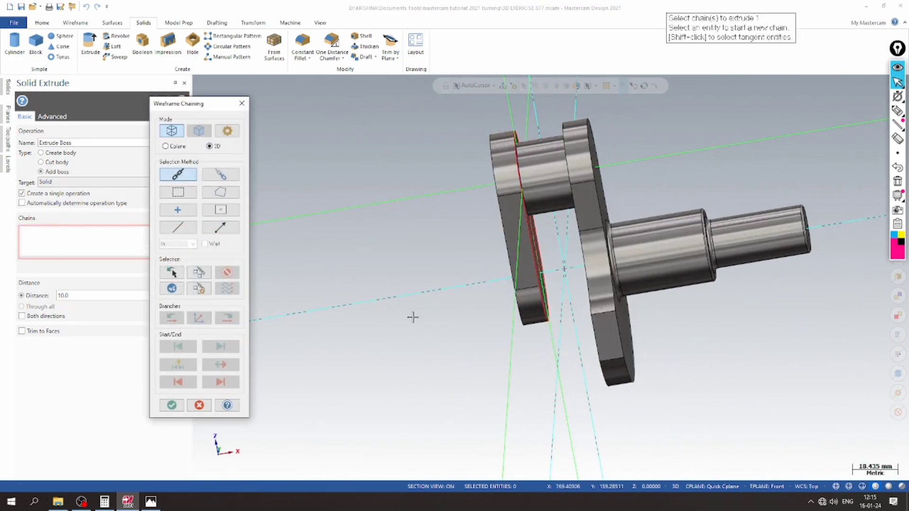
pyautogui.click(199, 406)
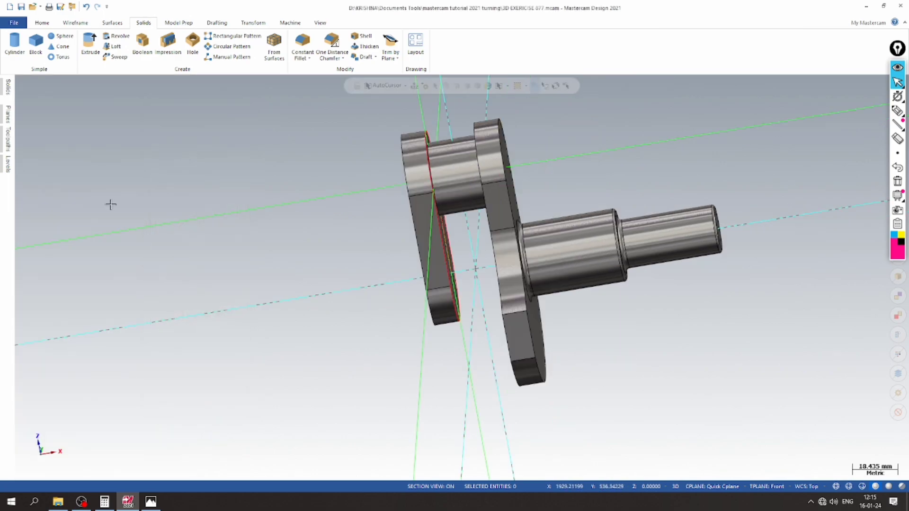
# - Make level 6 with the shaft circle the active level and hide level 5
pyautogui.click(8, 163)
pyautogui.click(27, 160)
pyautogui.click(50, 153)
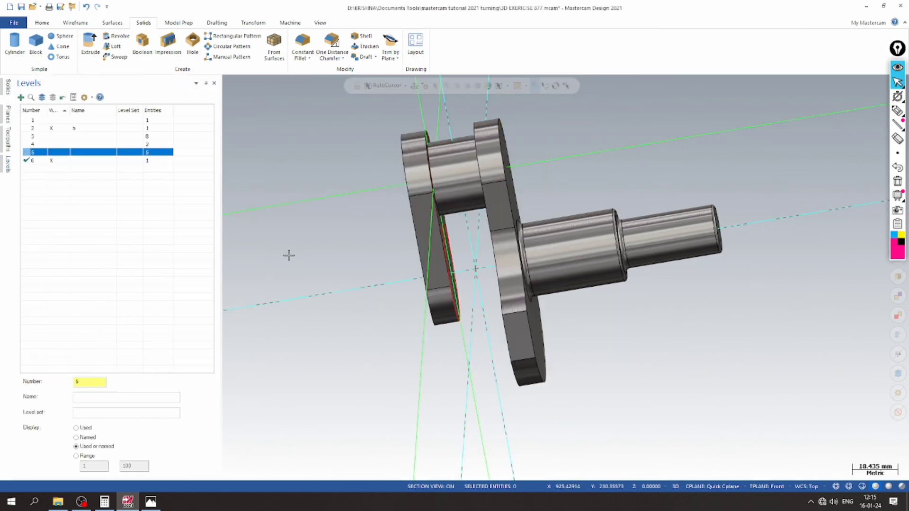
# - Extrude the 40 mm diameter circle at the second web's lower end outward as an added boss
pyautogui.moveTo(287, 255); pyautogui.dragTo(260, 254, button='middle')
pyautogui.click(89, 45)
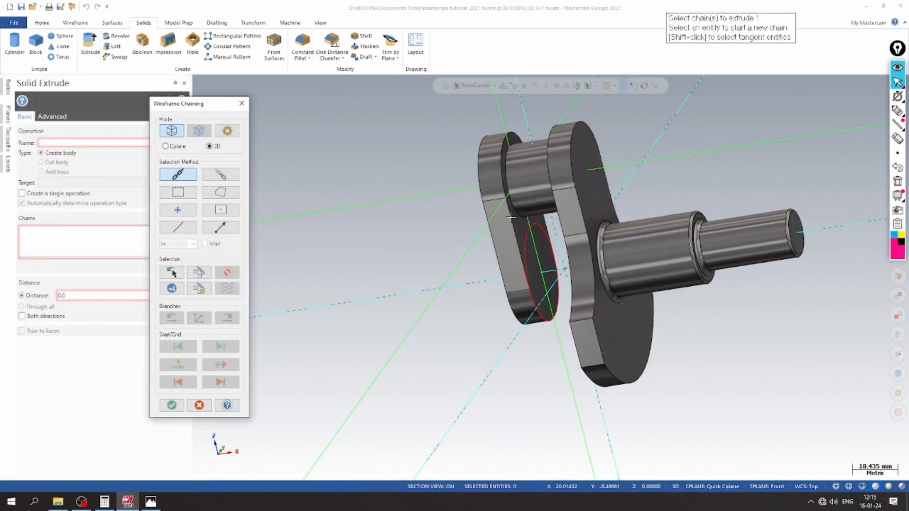
pyautogui.click(530, 231)
pyautogui.click(171, 405)
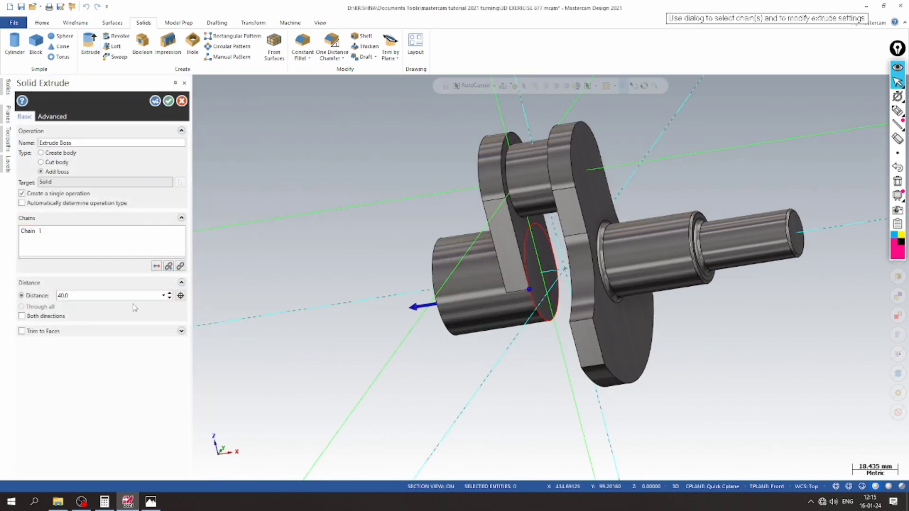
# - Add the large end journal to the crankshaft as a 40 mm extruded boss, checking it against the exercise drawing
pyautogui.moveTo(327, 296); pyautogui.dragTo(352, 319, button='middle')
pyautogui.click(151, 501)
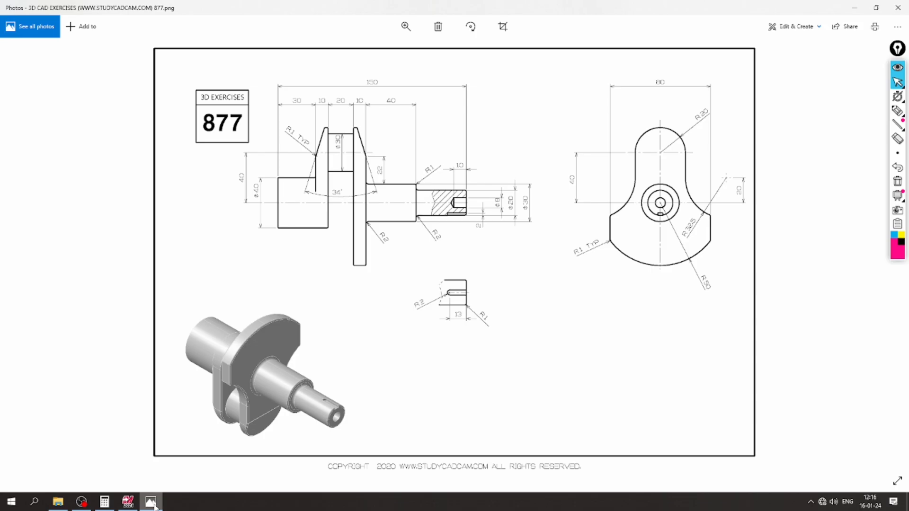
pyautogui.click(151, 502)
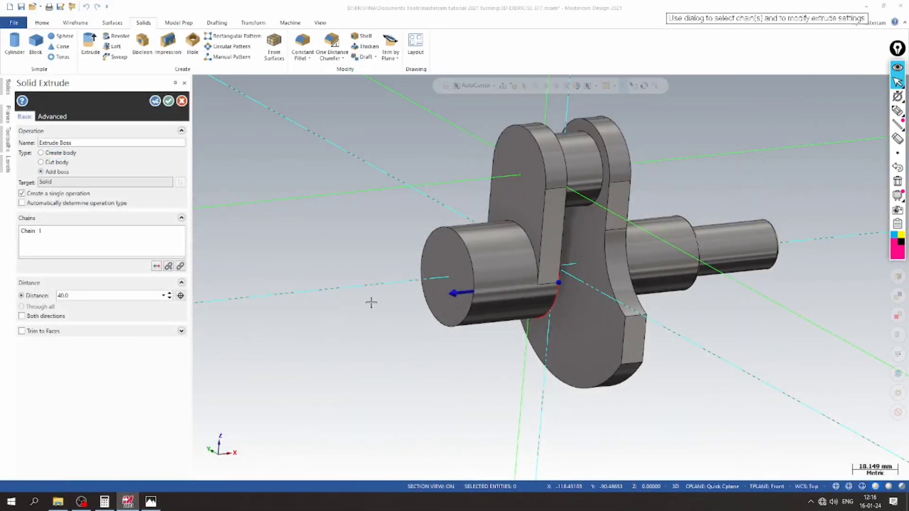
pyautogui.moveTo(338, 343); pyautogui.dragTo(416, 289, button='middle')
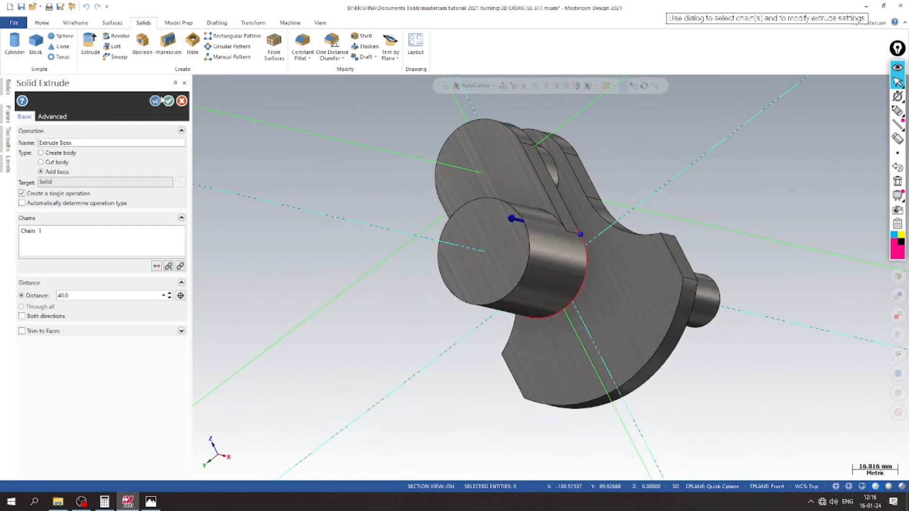
pyautogui.click(168, 101)
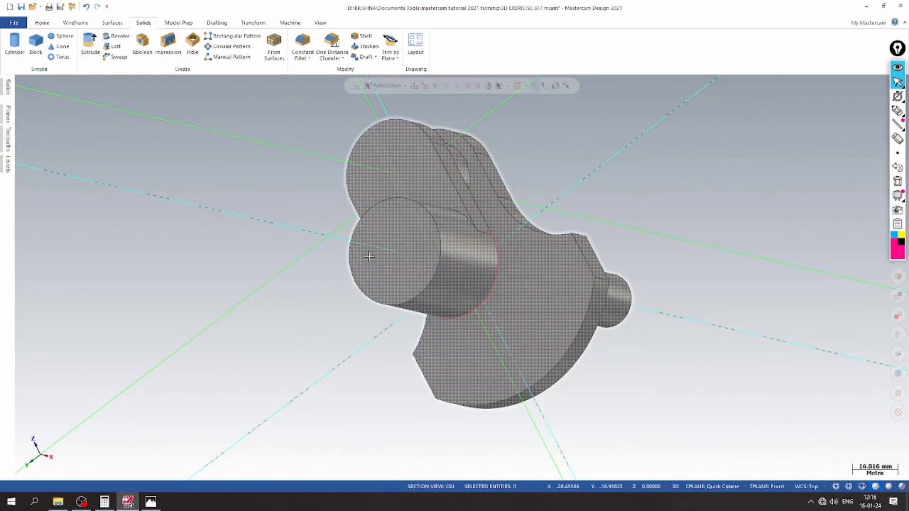
# - Create a new level 7 as the active level and hide level 6
pyautogui.click(8, 163)
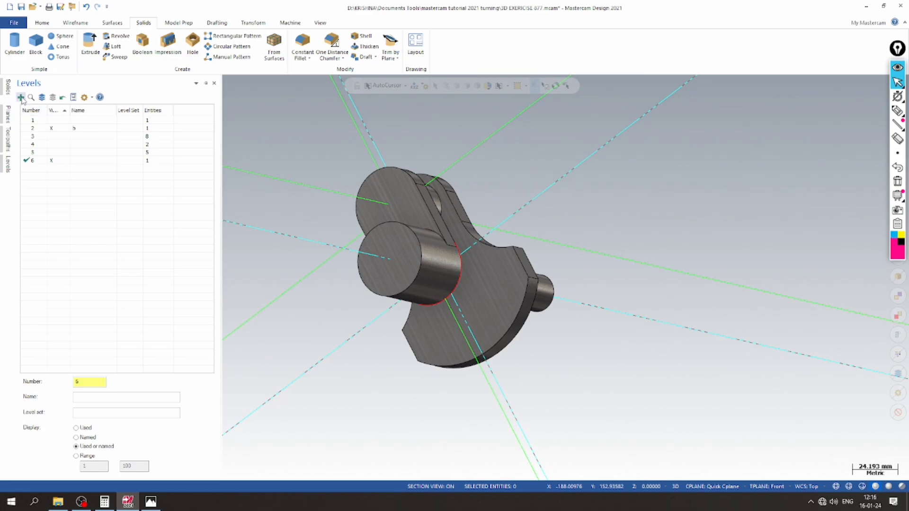
pyautogui.click(56, 162)
pyautogui.moveTo(300, 235); pyautogui.dragTo(575, 197, button='middle')
# - Show the crankshaft in the isometric view and set the construction and tool planes to Top
pyautogui.rightClick(577, 195)
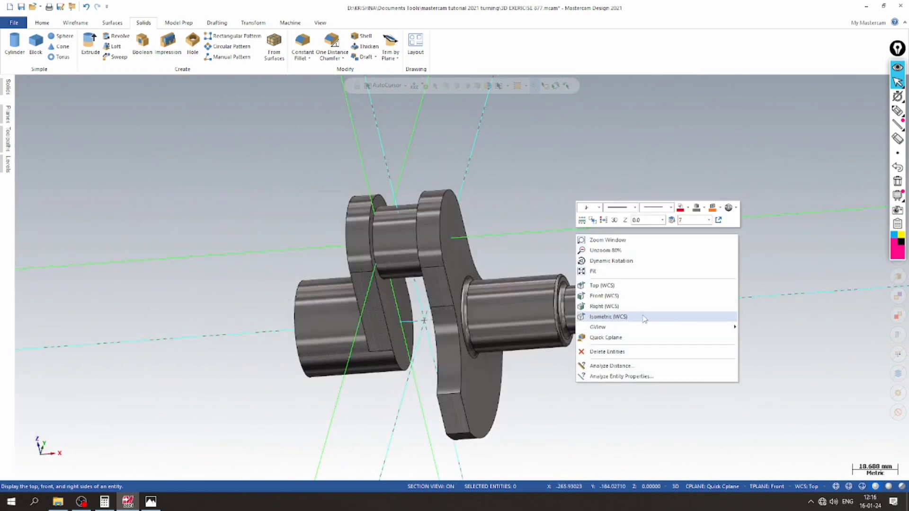
pyautogui.click(611, 316)
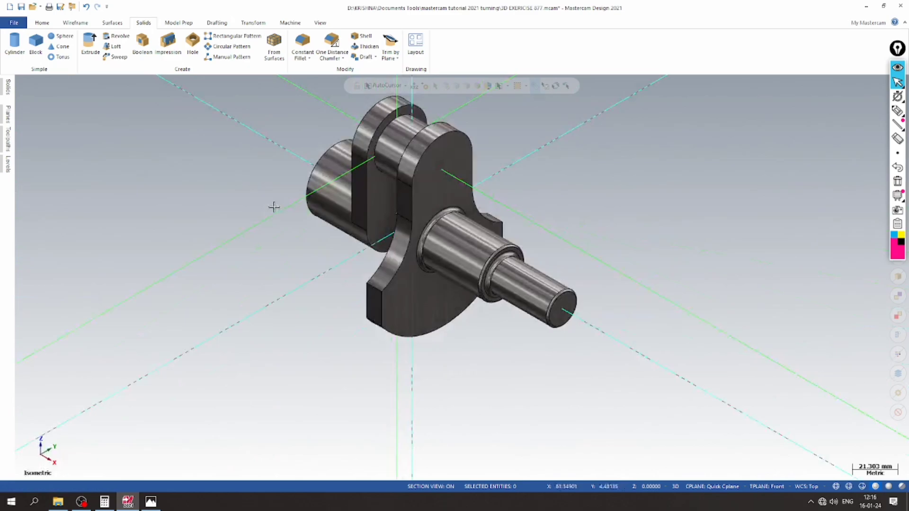
pyautogui.click(712, 486)
pyautogui.click(706, 389)
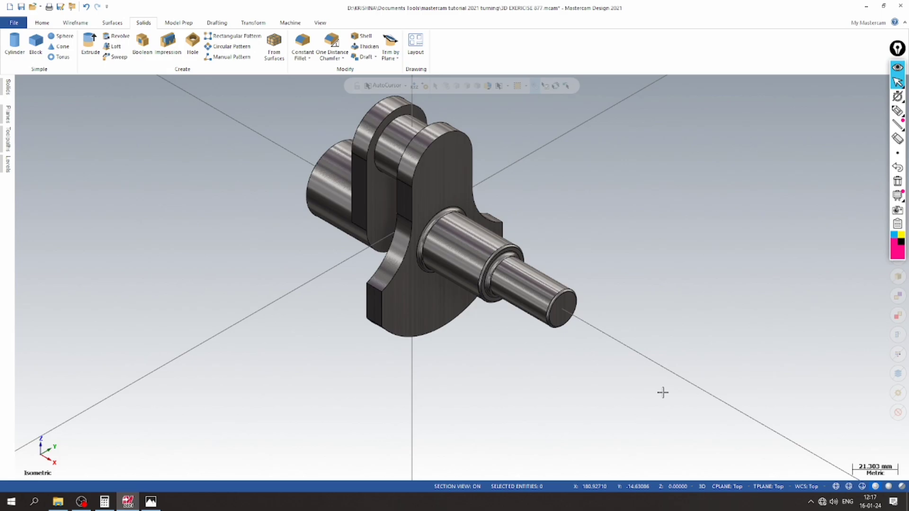
# - Consult the drawing and place a point at the centre of the thin shaft's end face, using a quick construction plane there
pyautogui.scroll(-2, 291, 303)
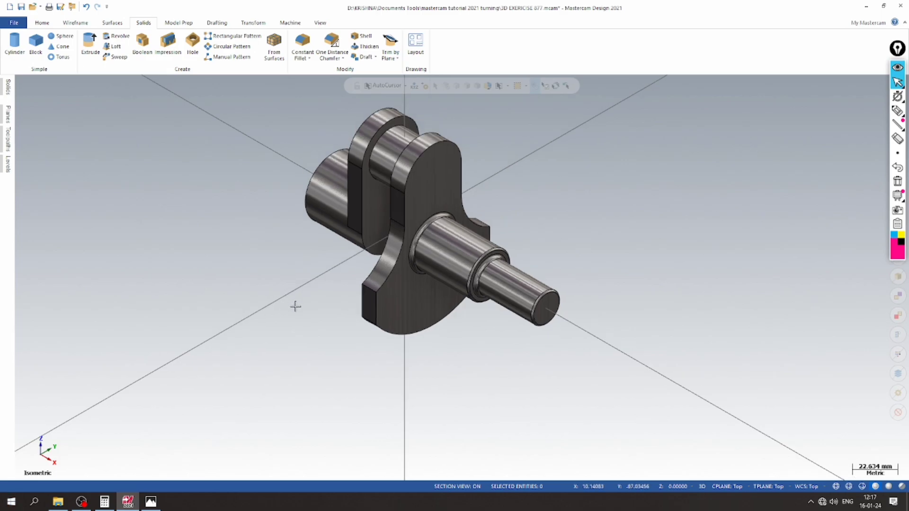
pyautogui.scroll(-1, 299, 369)
pyautogui.scroll(-1, 235, 324)
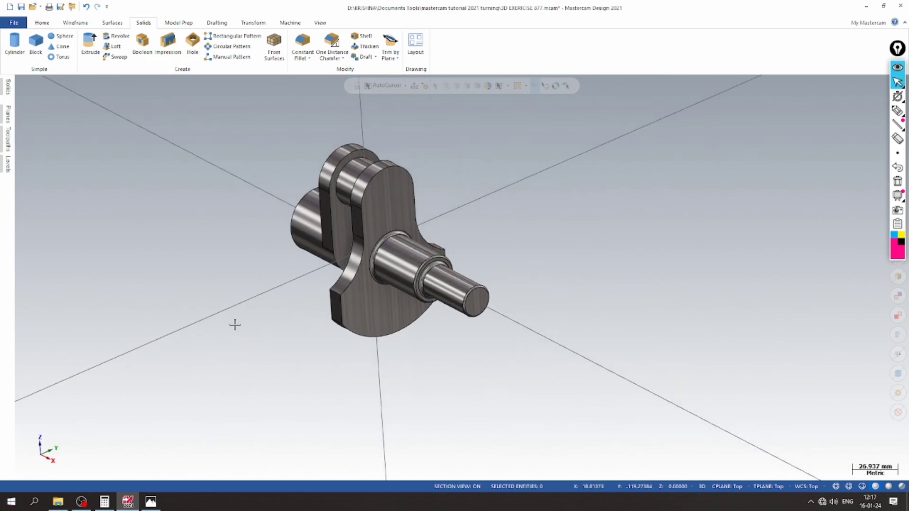
pyautogui.scroll(2, 483, 280)
pyautogui.scroll(3, 484, 280)
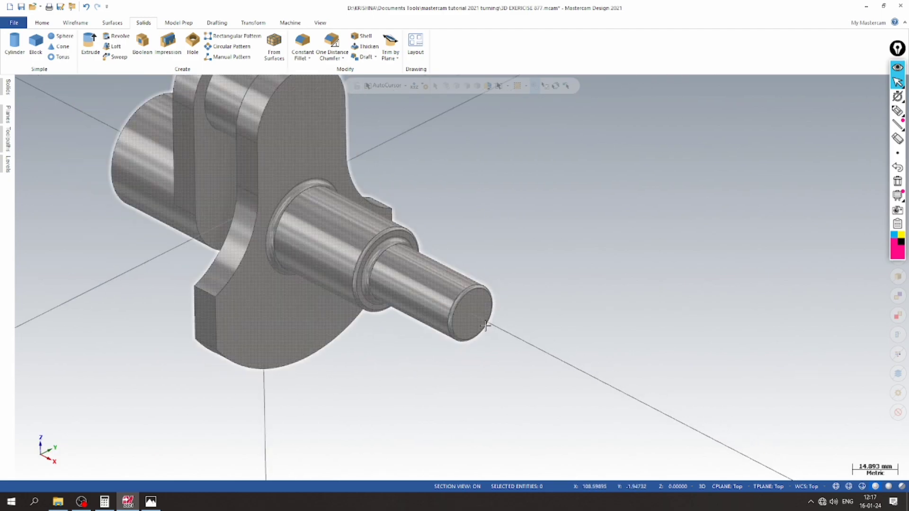
pyautogui.click(151, 503)
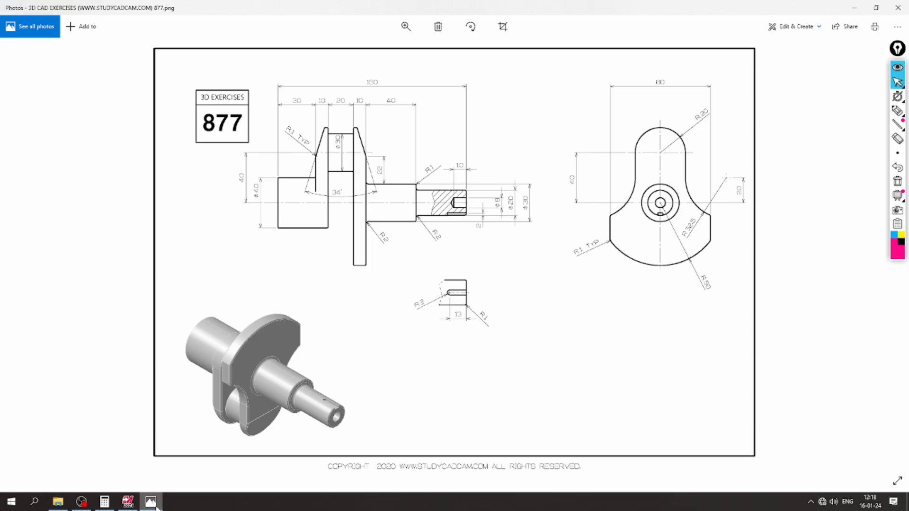
pyautogui.click(127, 501)
pyautogui.click(75, 22)
pyautogui.rightClick(587, 156)
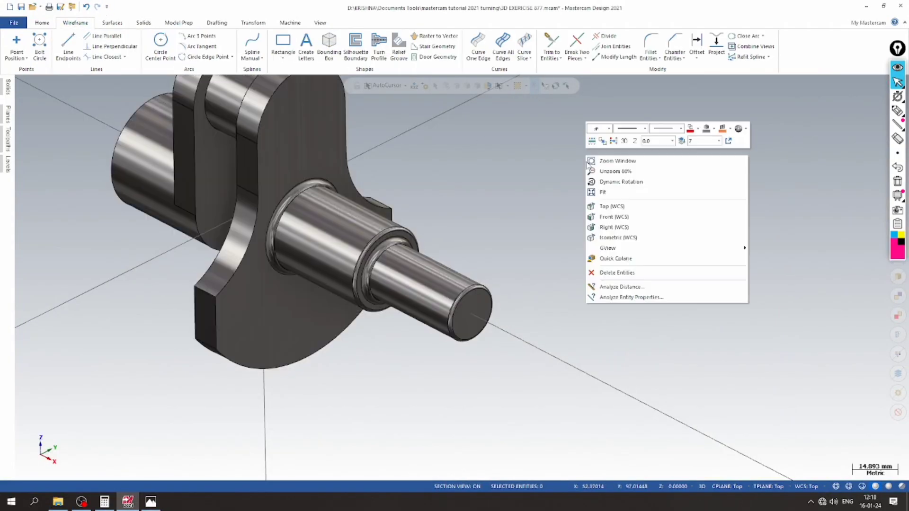
pyautogui.click(616, 259)
pyautogui.click(472, 313)
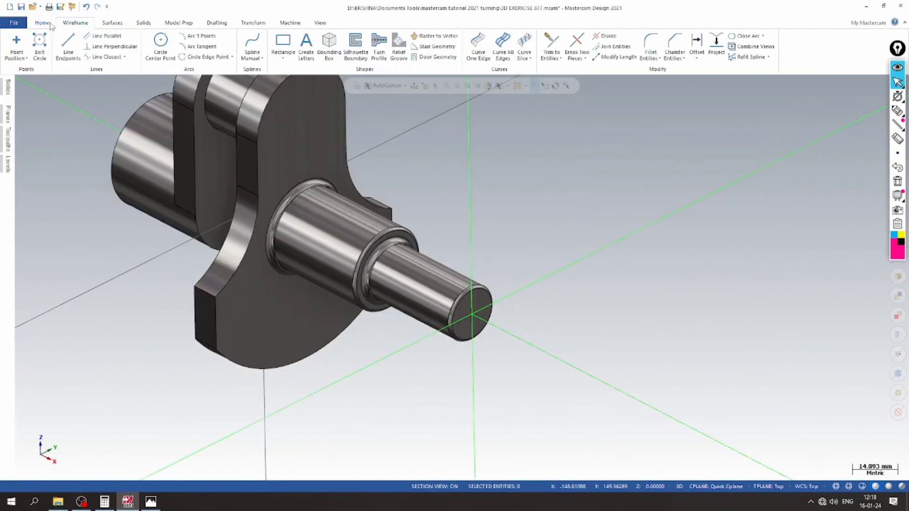
pyautogui.click(16, 42)
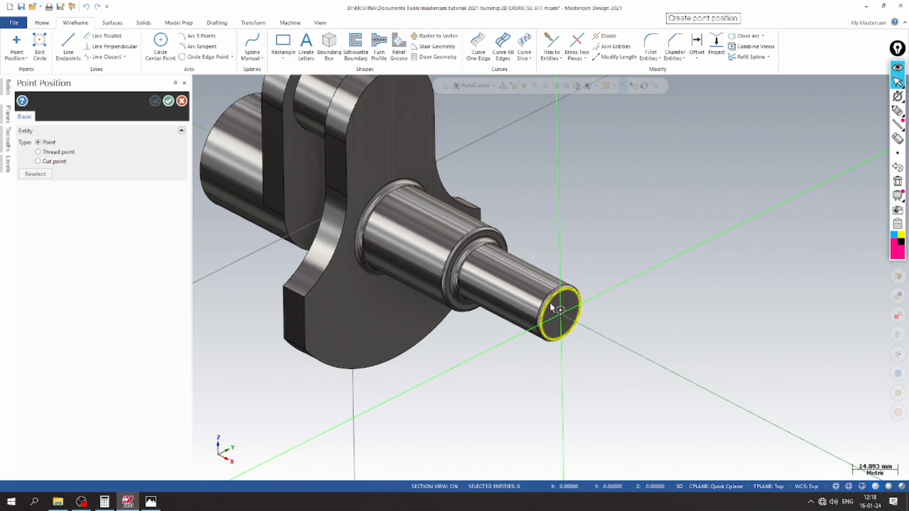
pyautogui.click(168, 101)
pyautogui.click(144, 22)
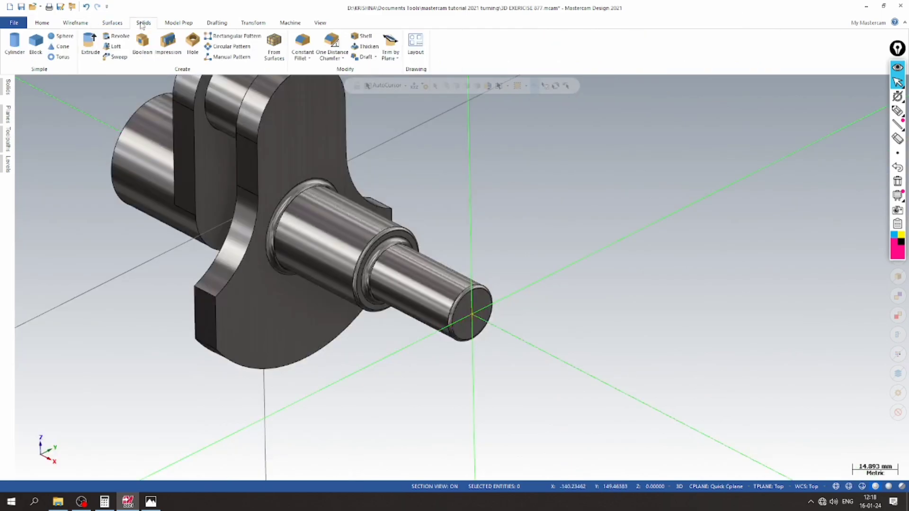
pyautogui.click(192, 43)
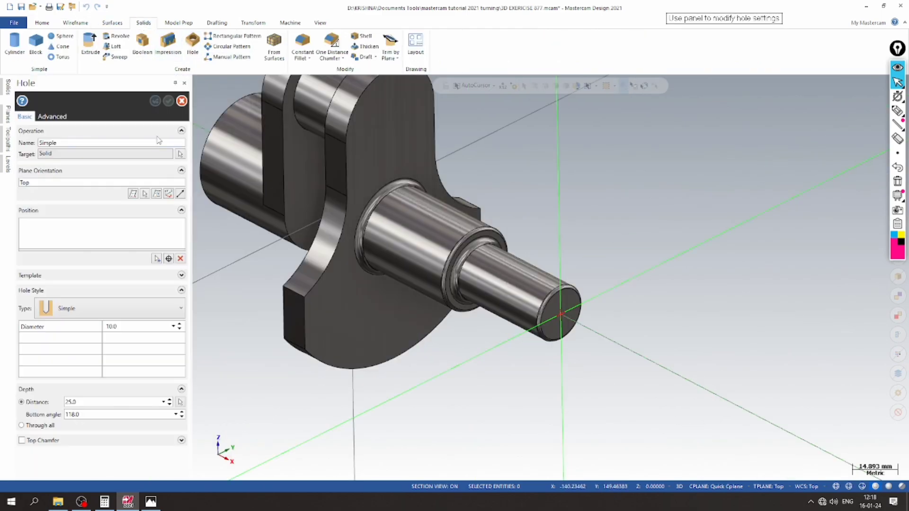
pyautogui.click(145, 194)
pyautogui.click(560, 313)
pyautogui.click(156, 258)
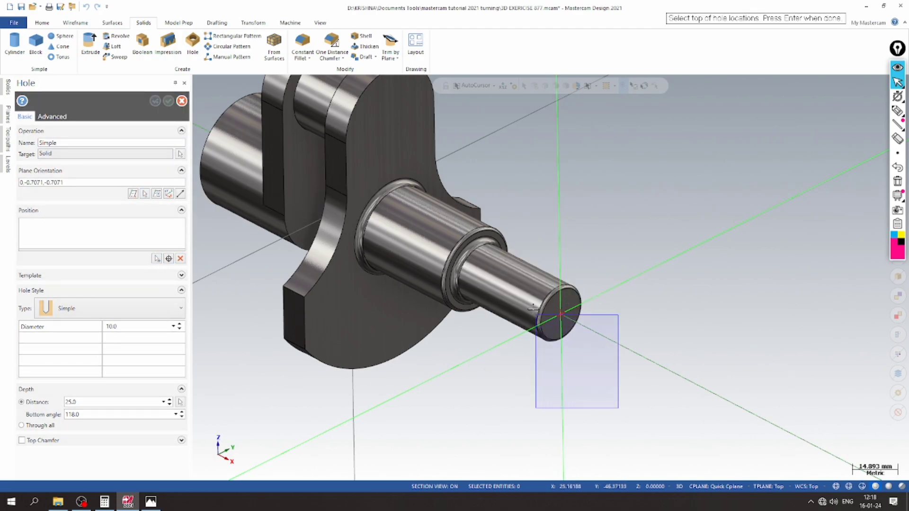
pyautogui.press('Return')
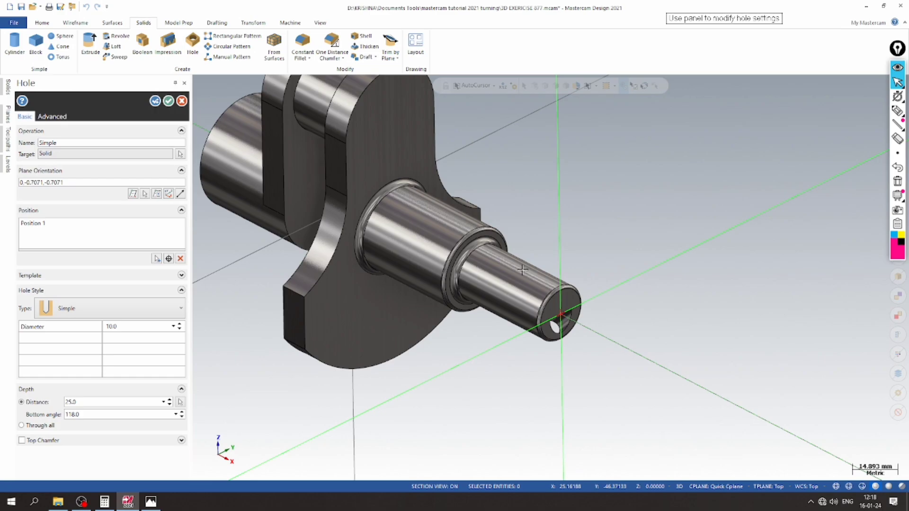
pyautogui.rightClick(650, 217)
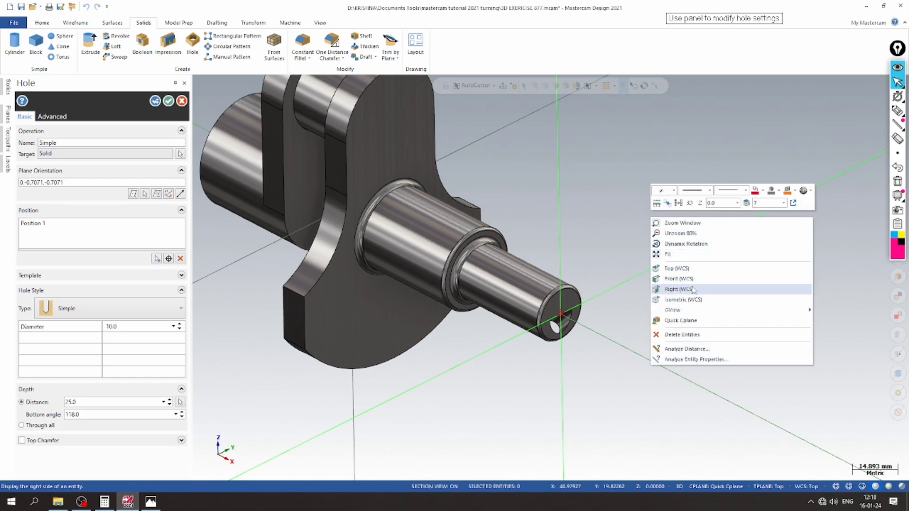
pyautogui.click(693, 289)
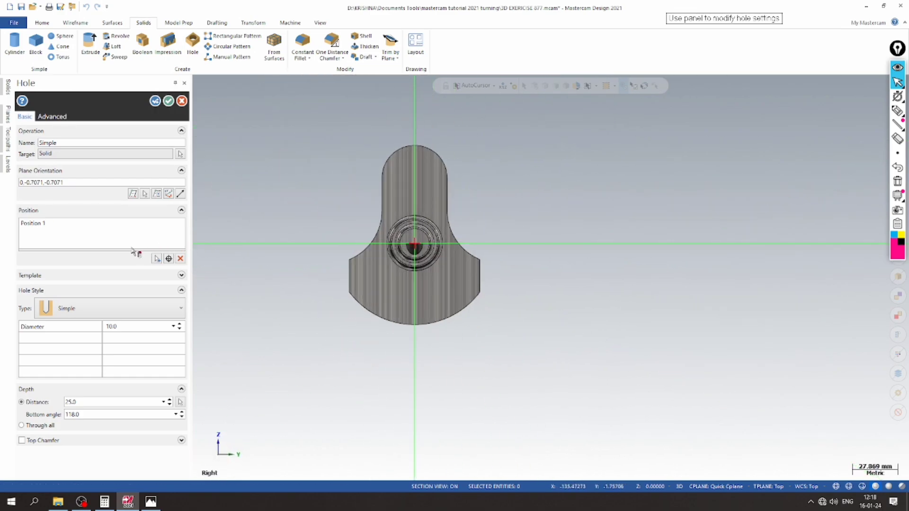
pyautogui.click(181, 259)
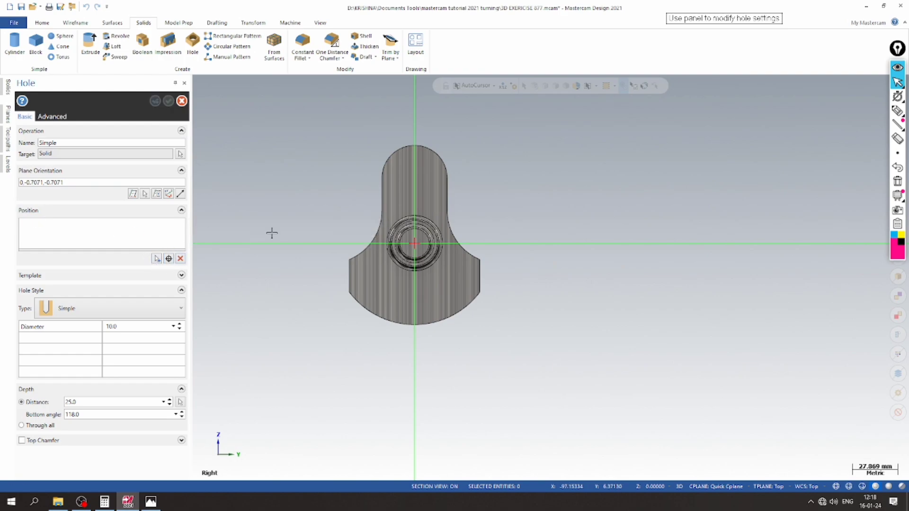
pyautogui.click(156, 258)
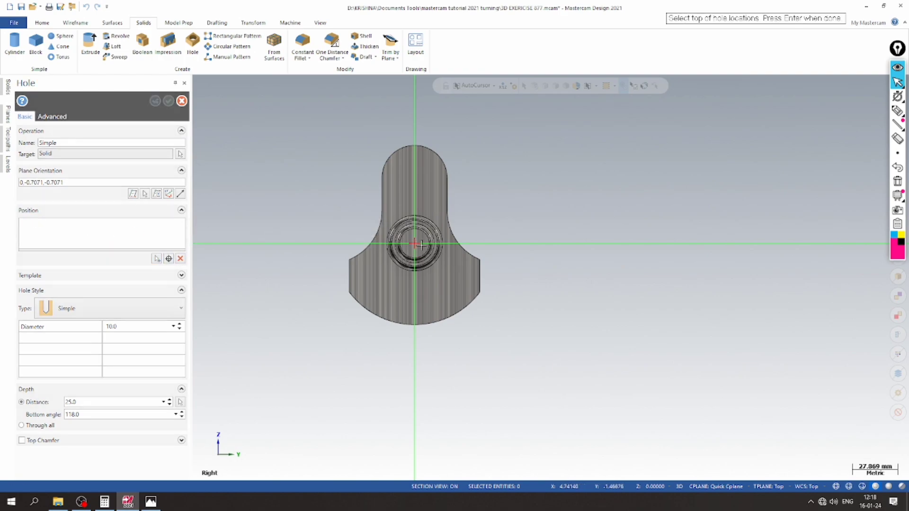
pyautogui.moveTo(380, 324)
pyautogui.mouseDown(button='middle')
pyautogui.moveTo(426, 237)
pyautogui.moveTo(499, 179)
pyautogui.moveTo(450, 277)
pyautogui.mouseUp(button='middle')
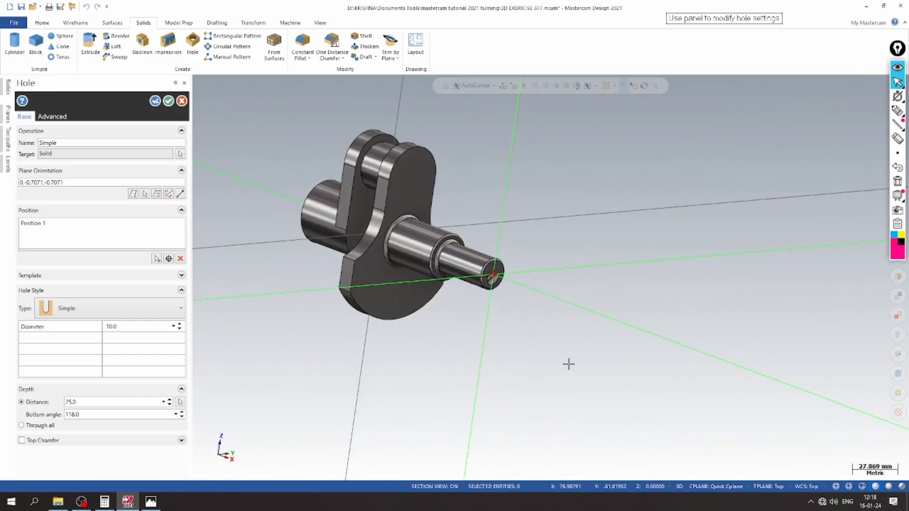
# - Set the construction and tool planes to Right and discard the pending hole
pyautogui.click(716, 488)
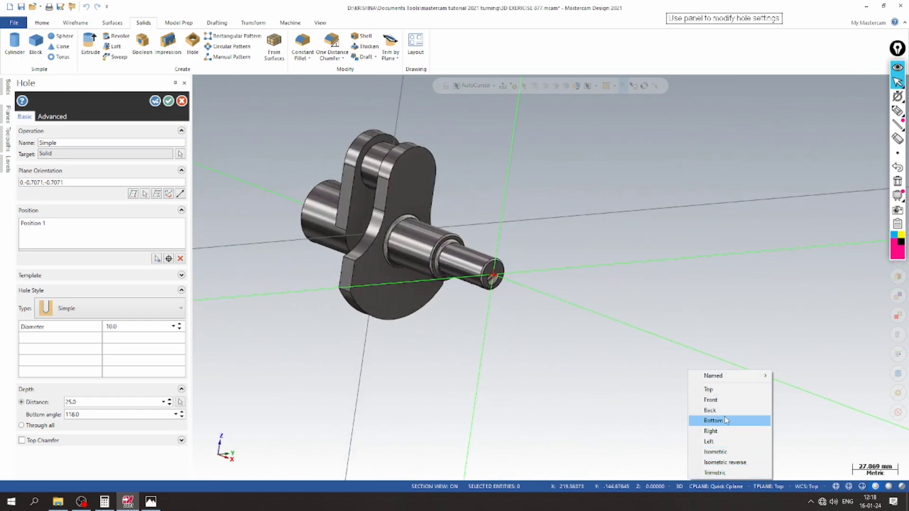
pyautogui.click(718, 431)
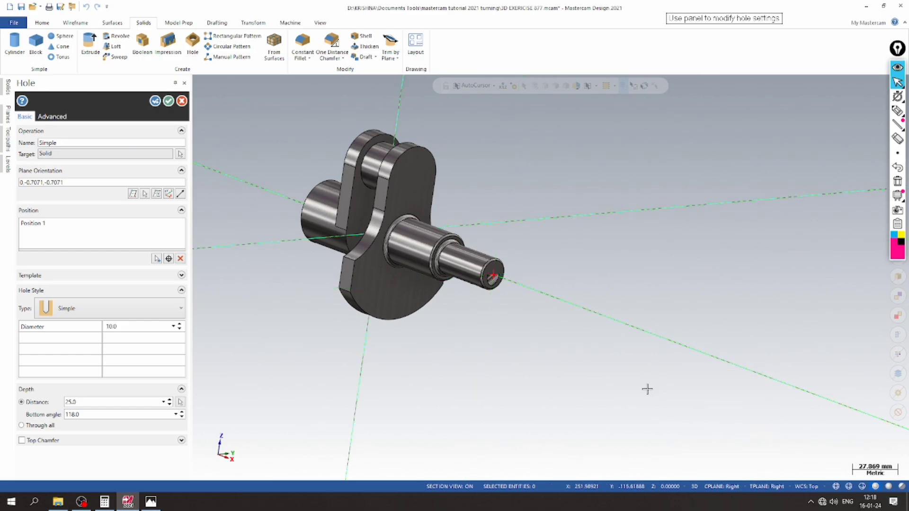
pyautogui.press('Escape')
# - Start a simple solid hole and take its plane orientation from the thin shaft's end face
pyautogui.scroll(1, 472, 234)
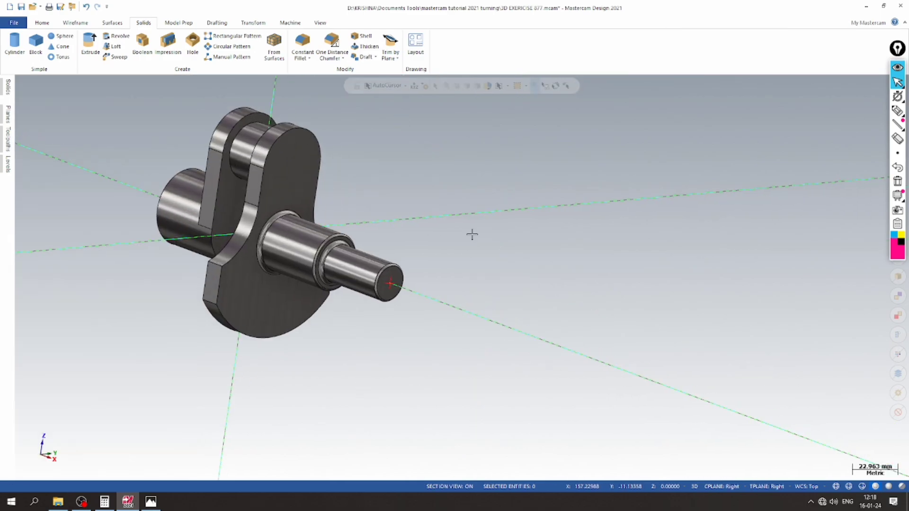
pyautogui.rightClick(472, 233)
pyautogui.click(504, 304)
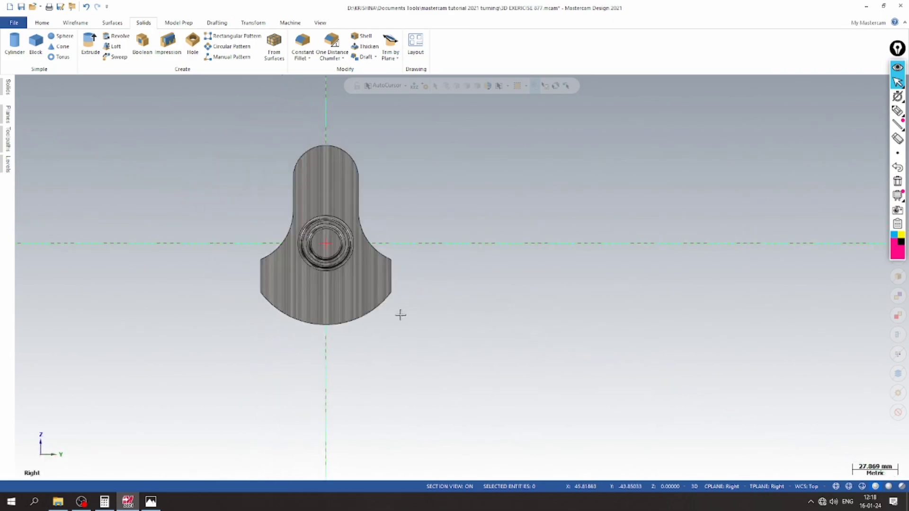
pyautogui.moveTo(400, 316); pyautogui.dragTo(530, 332, button='middle')
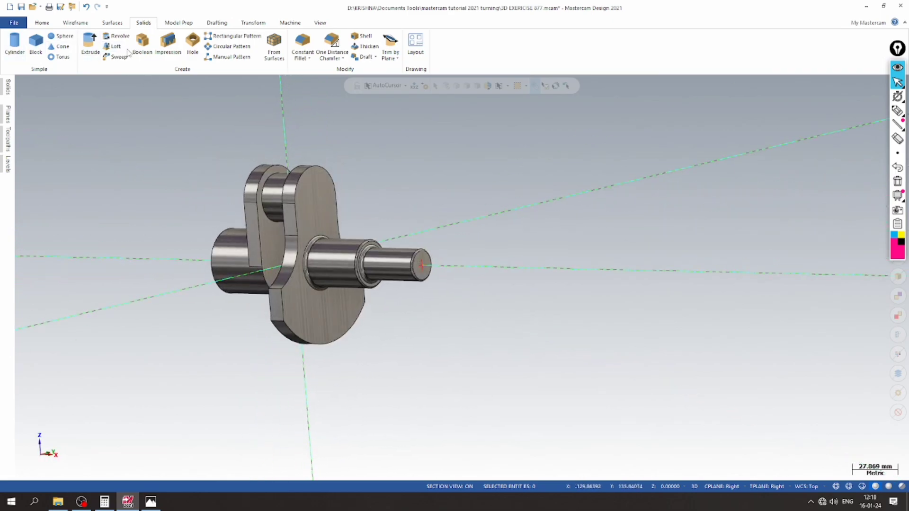
pyautogui.click(193, 45)
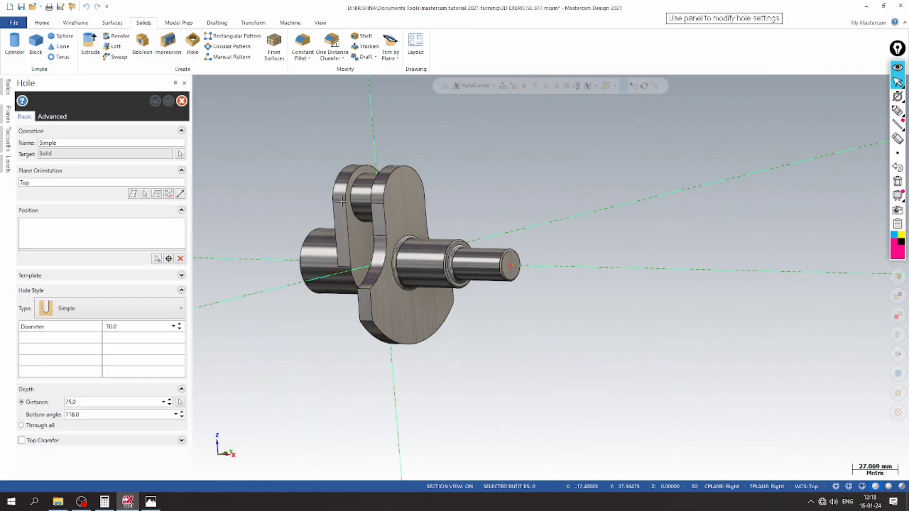
pyautogui.click(144, 194)
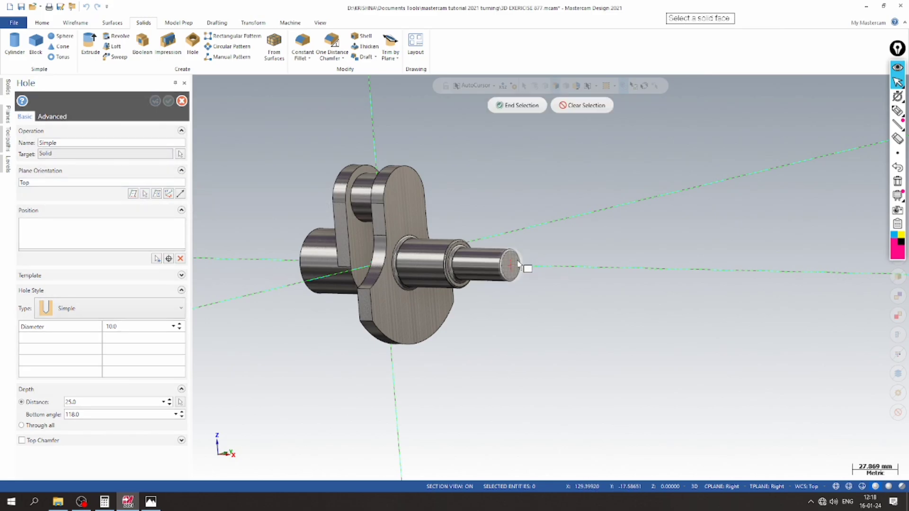
pyautogui.rightClick(572, 246)
pyautogui.click(617, 310)
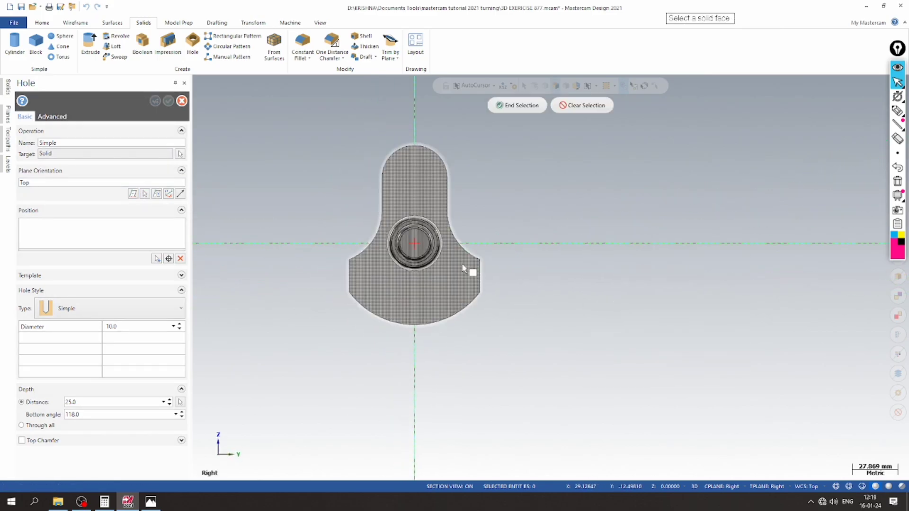
pyautogui.click(424, 240)
# - Position the hole on the centre point of the thin shaft's end face
pyautogui.click(158, 259)
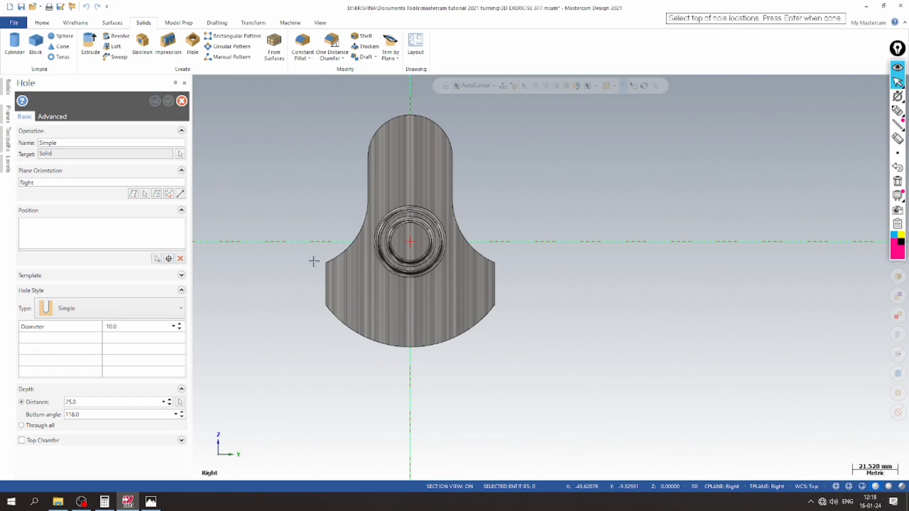
pyautogui.click(410, 242)
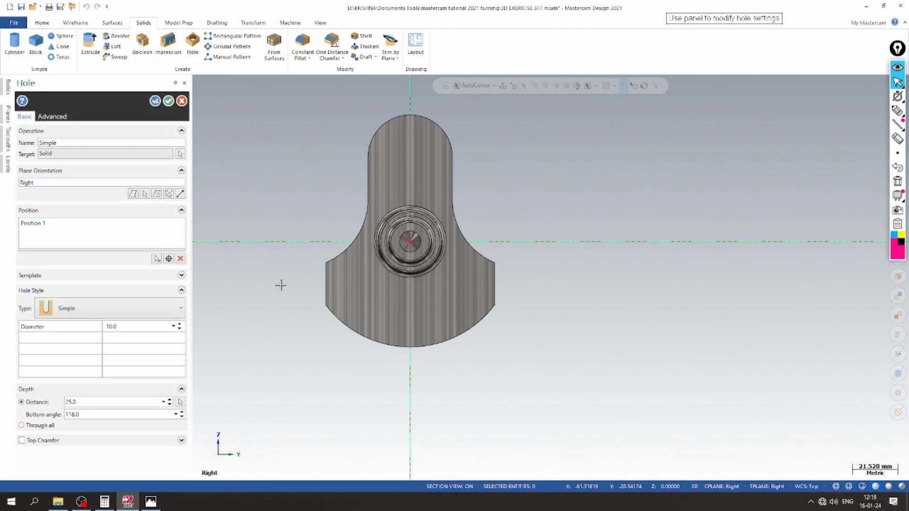
pyautogui.moveTo(281, 285); pyautogui.dragTo(547, 276, button='middle')
pyautogui.scroll(4, 560, 243)
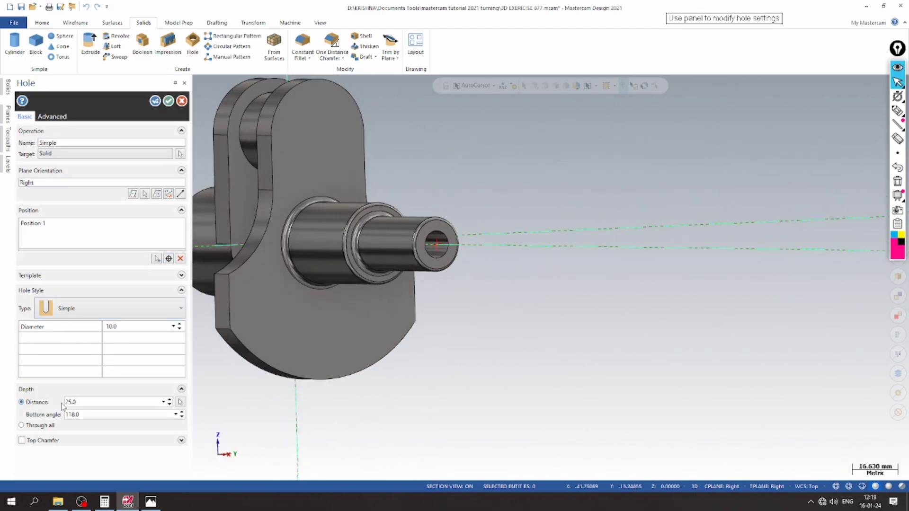
# - Give the hole a top chamfer, an 8 mm diameter and a 10 mm depth, and create it
pyautogui.click(22, 440)
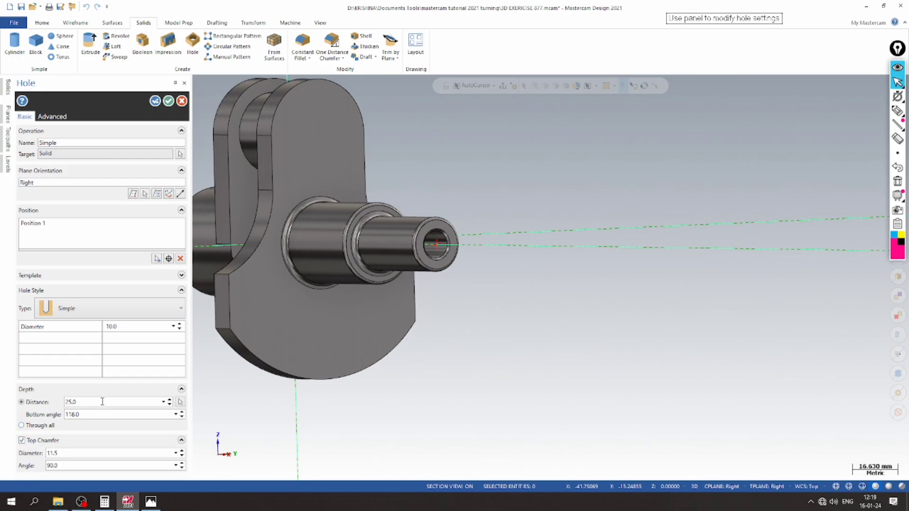
pyautogui.click(124, 326)
pyautogui.write('8')
pyautogui.press('Return')
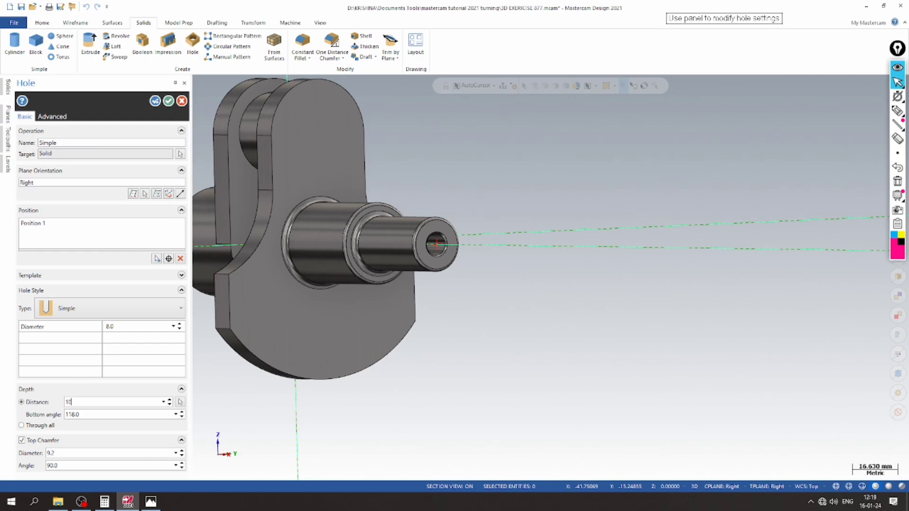
pyautogui.moveTo(490, 313); pyautogui.dragTo(467, 328, button='middle')
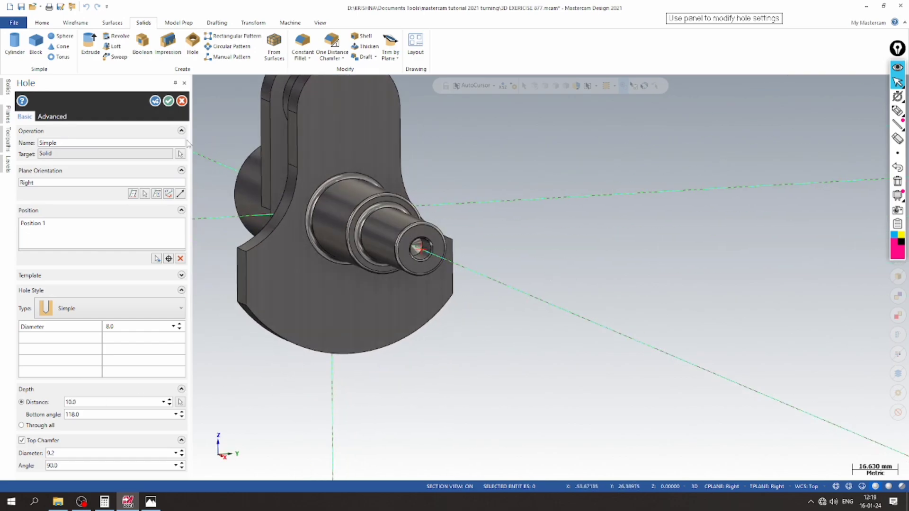
pyautogui.click(168, 101)
# - Make level 8 the active level and hide level 7
pyautogui.click(8, 163)
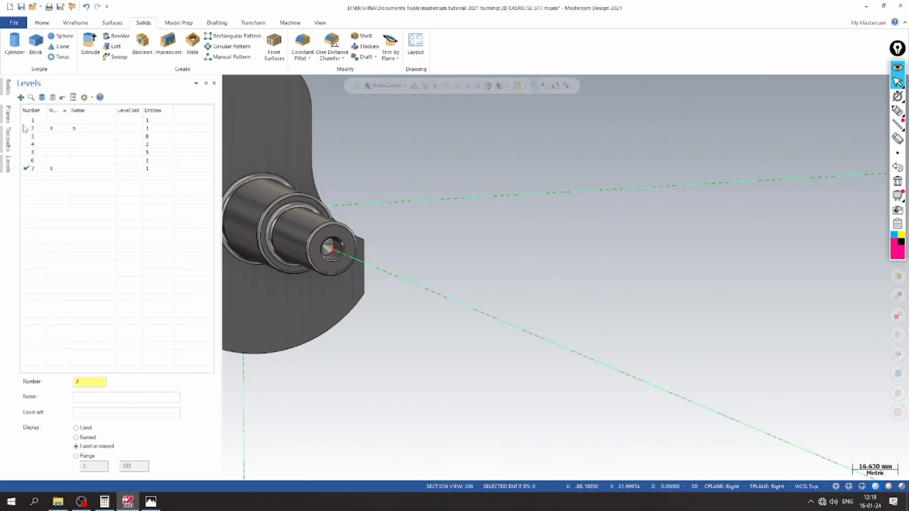
pyautogui.click(55, 168)
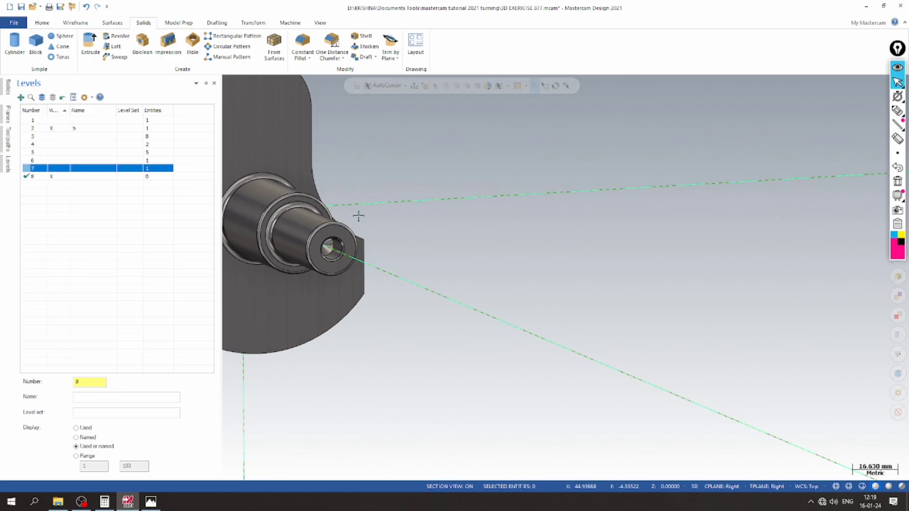
pyautogui.moveTo(359, 216); pyautogui.dragTo(534, 239, button='middle')
# - View the whole crankshaft from the top and set the construction and tool planes to Top
pyautogui.rightClick(506, 194)
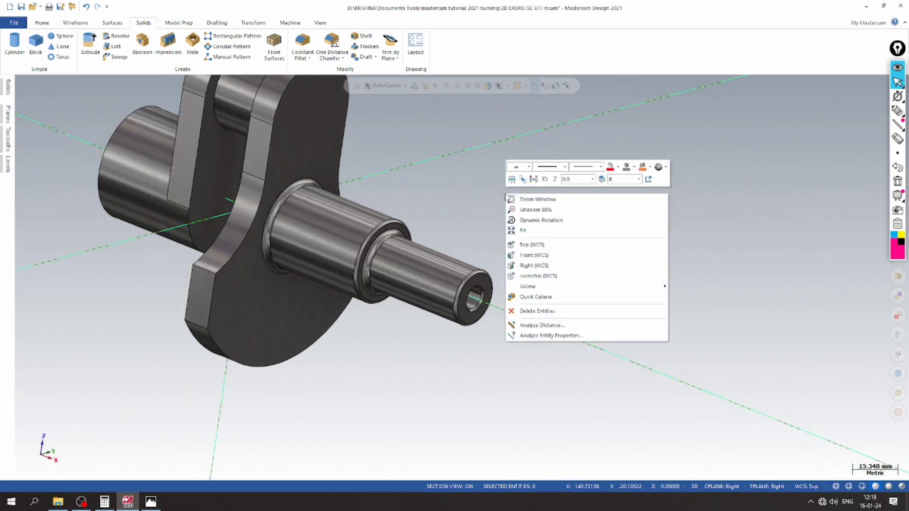
pyautogui.click(532, 245)
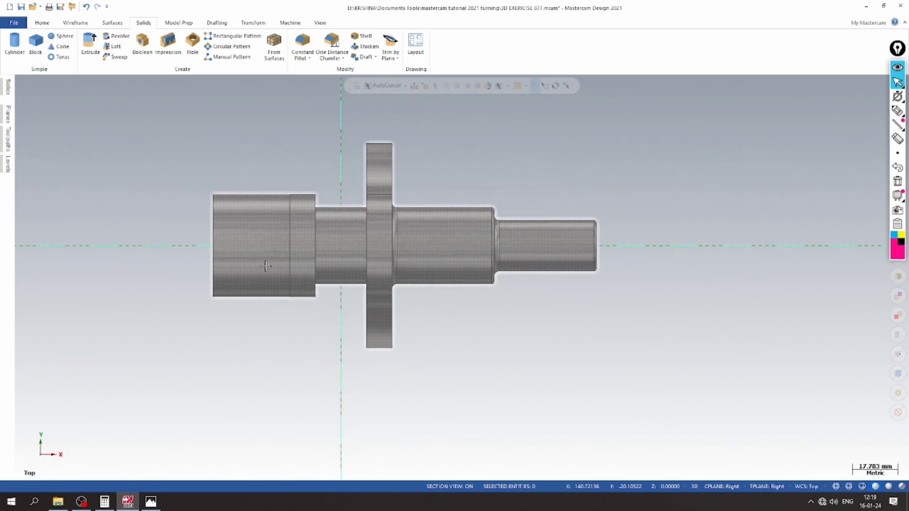
pyautogui.rightClick(594, 234)
pyautogui.click(626, 278)
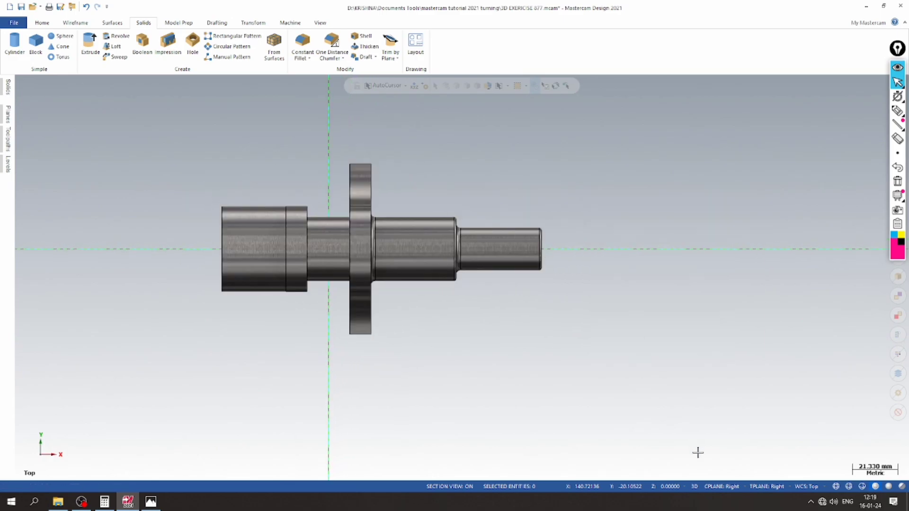
pyautogui.click(735, 490)
pyautogui.click(741, 390)
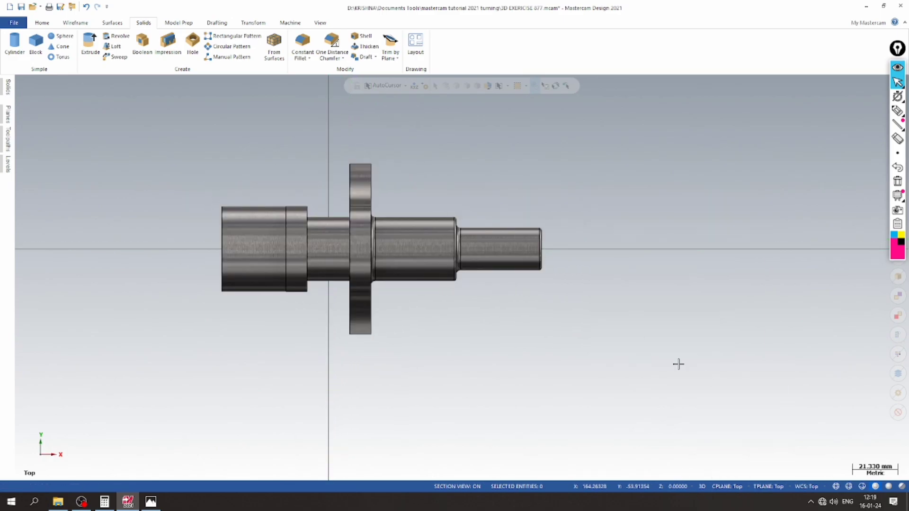
# - Analyze the thin shaft's cylindrical face dynamically to check its radius and diameter
pyautogui.moveTo(677, 363); pyautogui.dragTo(587, 176, button='middle')
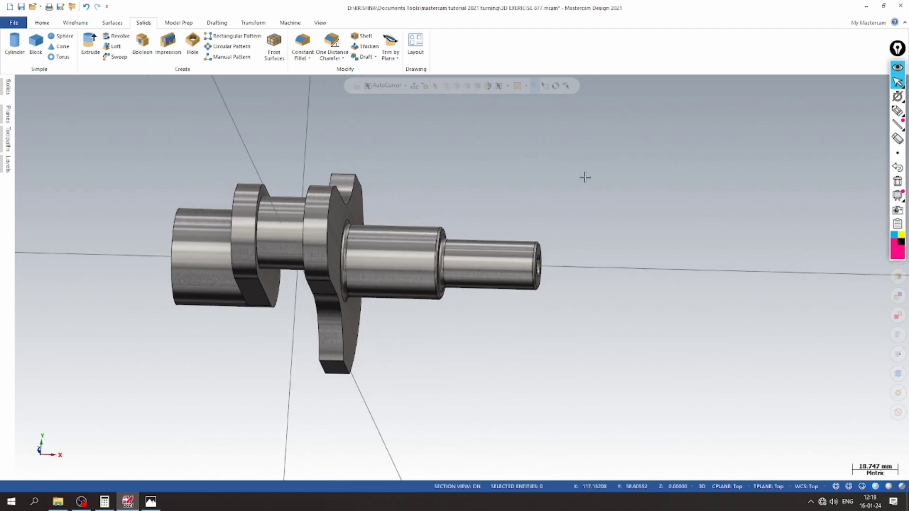
pyautogui.click(42, 22)
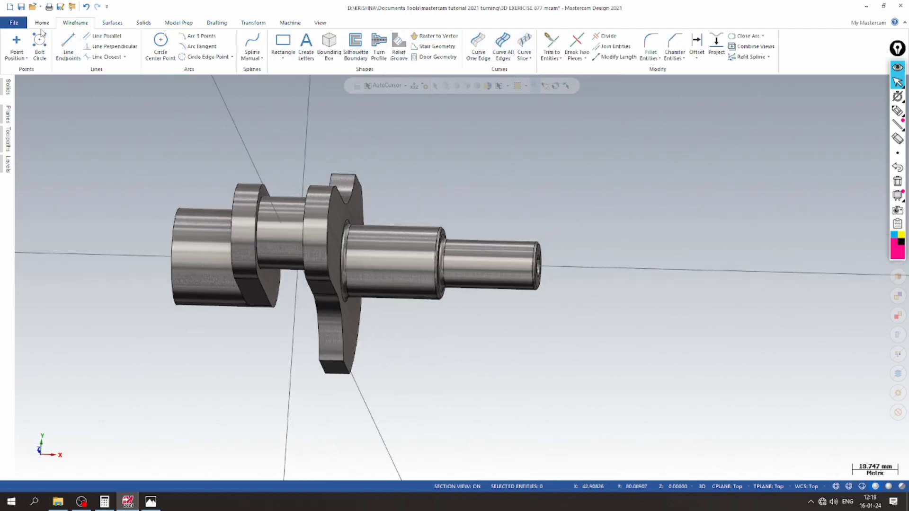
pyautogui.click(485, 36)
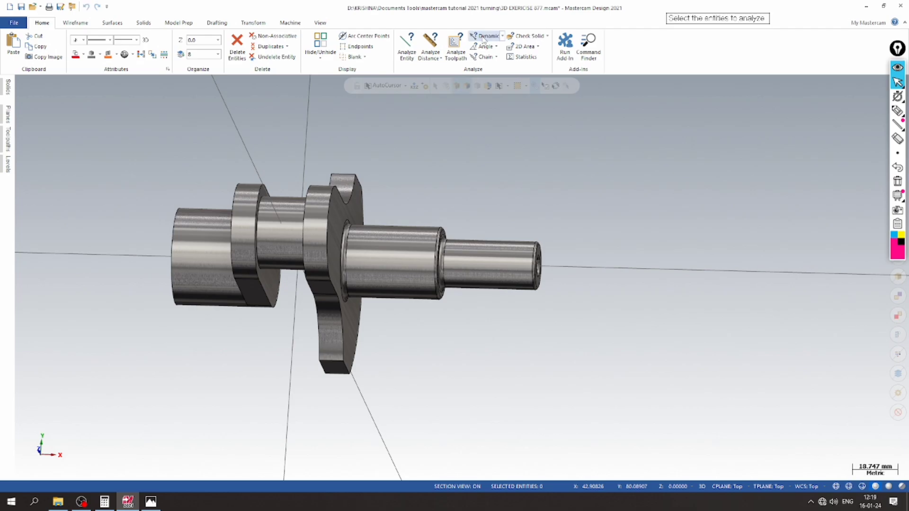
pyautogui.click(513, 268)
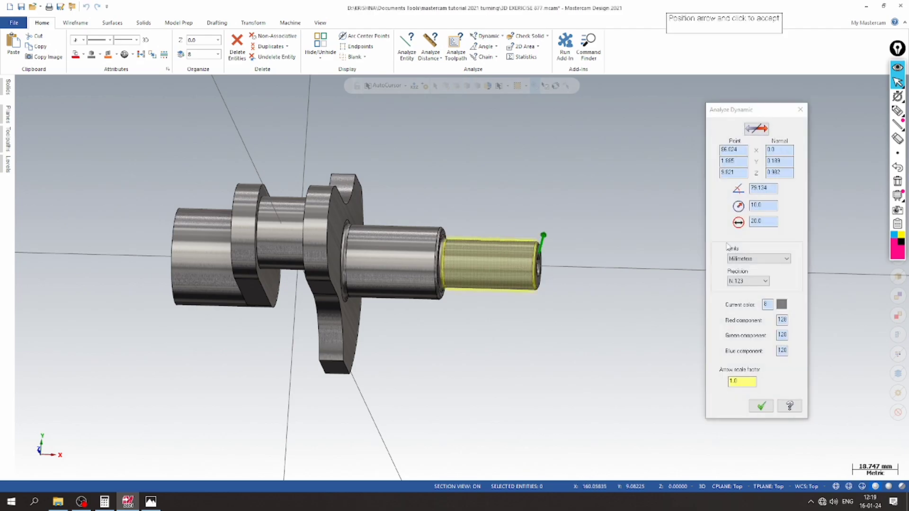
pyautogui.click(760, 406)
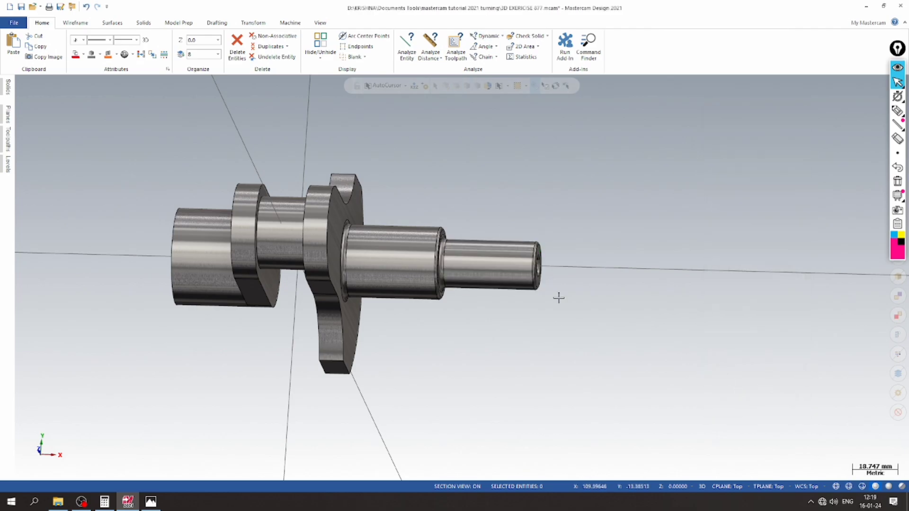
# - Start a new plane relative to the WCS Top orientation and move its origin to X 100 at the thin shaft's end
pyautogui.rightClick(492, 182)
pyautogui.click(506, 233)
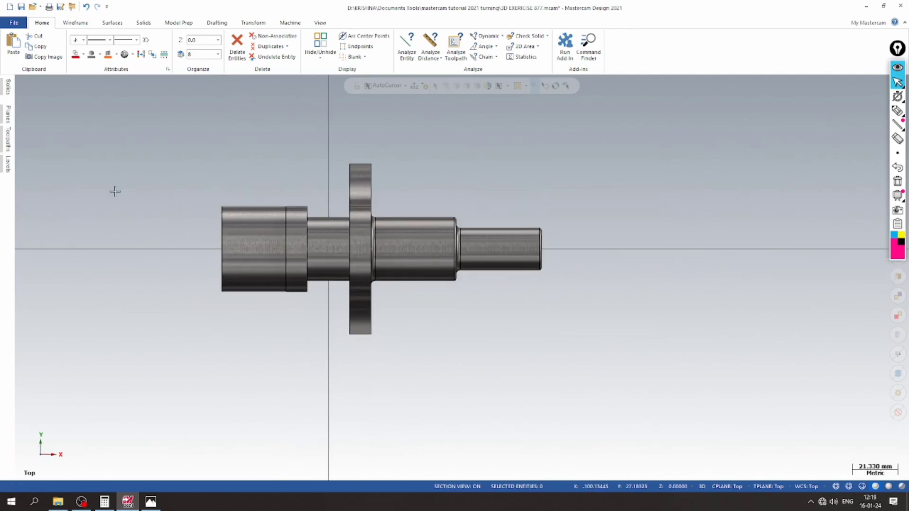
pyautogui.click(4, 116)
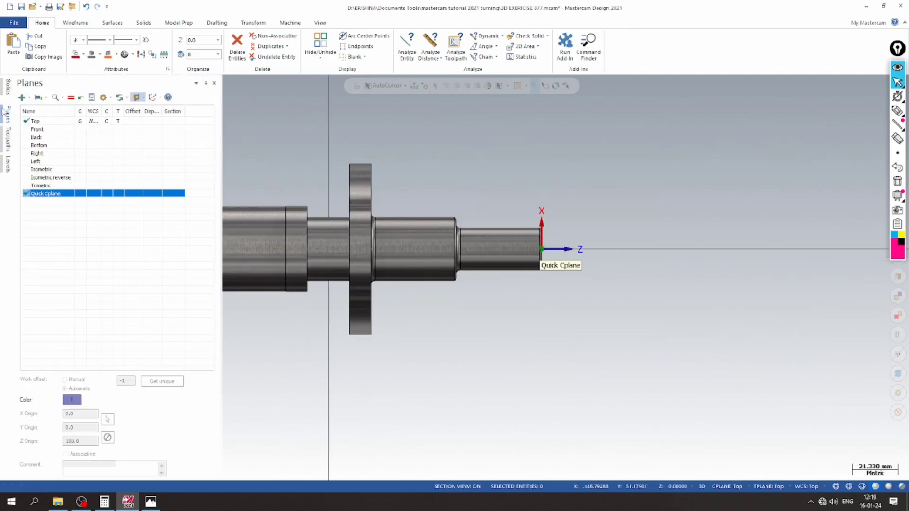
pyautogui.click(29, 98)
pyautogui.moveTo(62, 153)
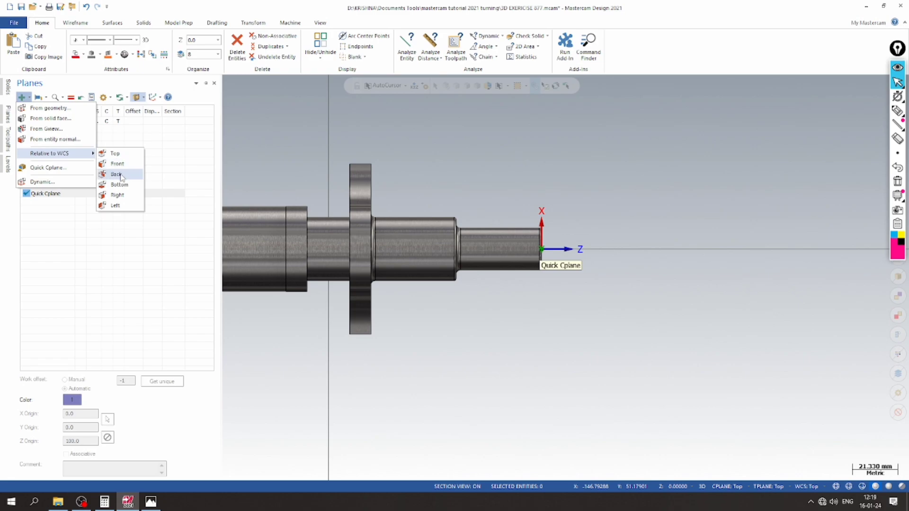
pyautogui.click(124, 154)
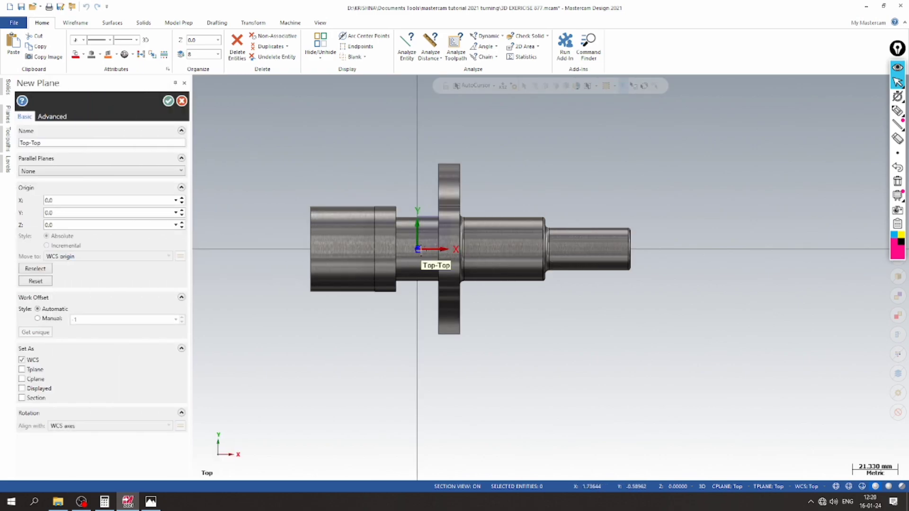
pyautogui.click(182, 198)
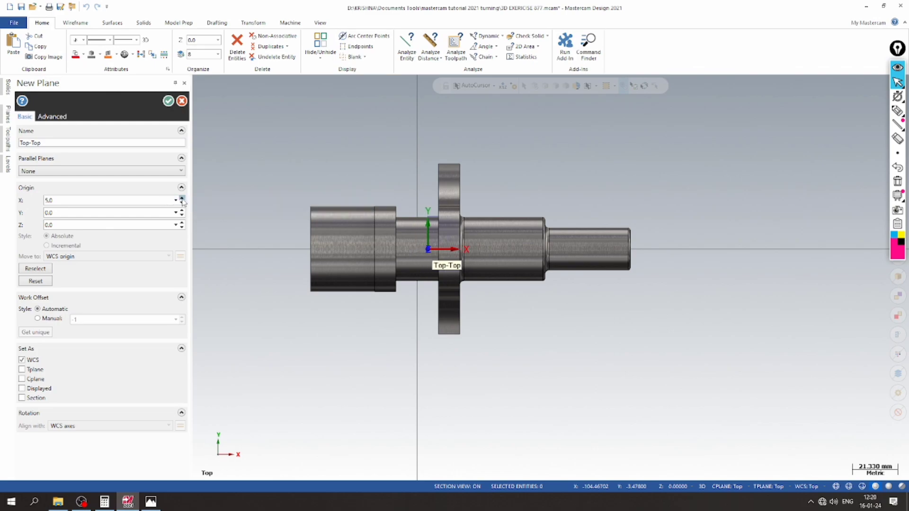
pyautogui.moveTo(182, 199); pyautogui.dragTo(182, 199)
pyautogui.scroll(10, 605, 249)
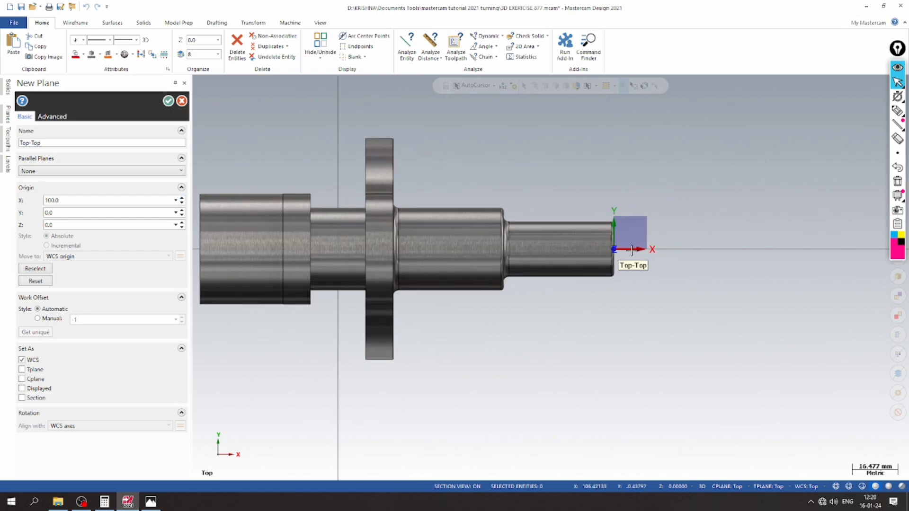
# - Set the new plane's Z origin to 10, name it Top-A and create it as the construction and tool plane
pyautogui.rightClick(655, 190)
pyautogui.click(682, 272)
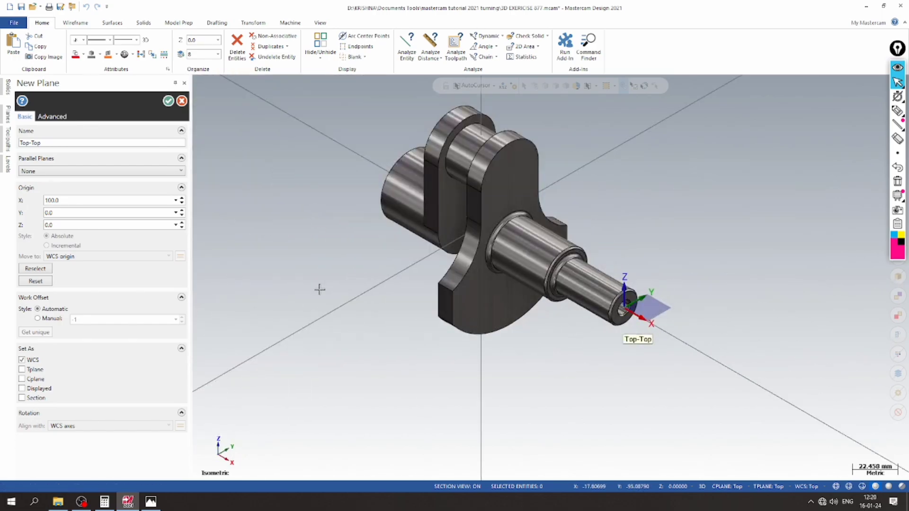
pyautogui.moveTo(182, 225); pyautogui.dragTo(182, 225)
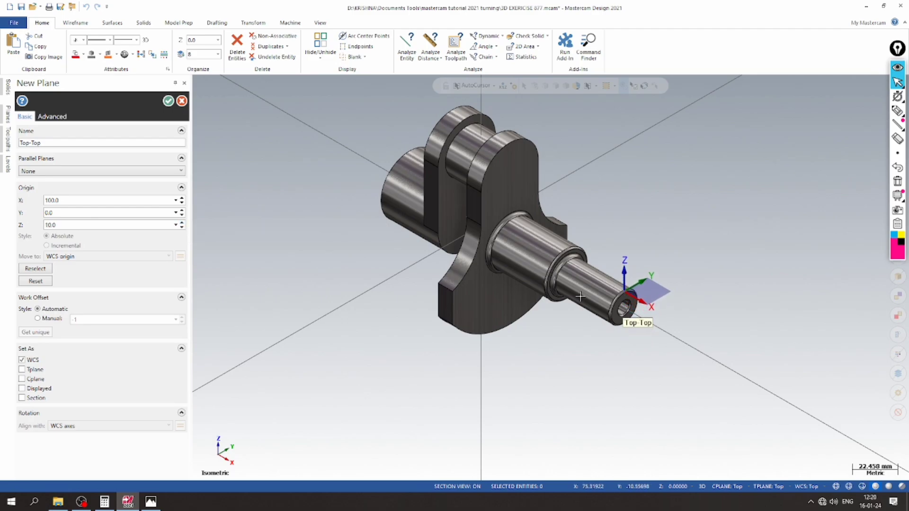
pyautogui.scroll(4, 580, 297)
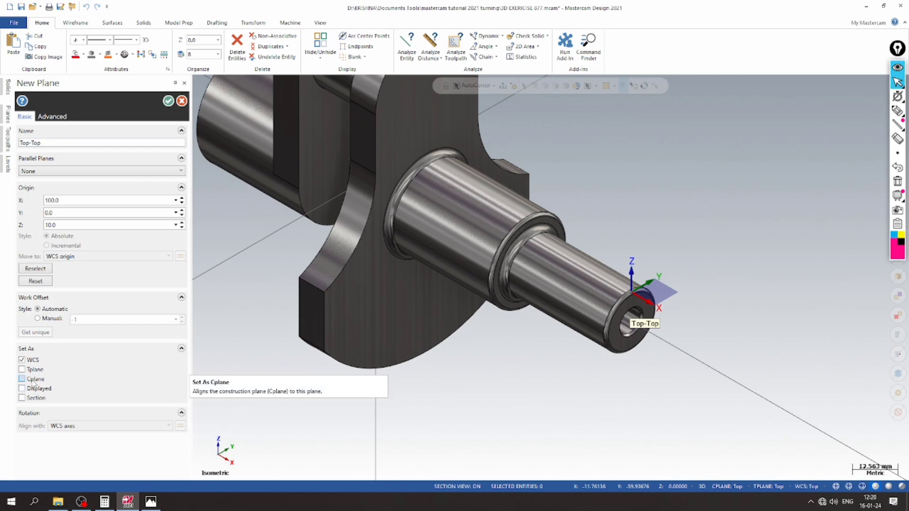
pyautogui.click(34, 380)
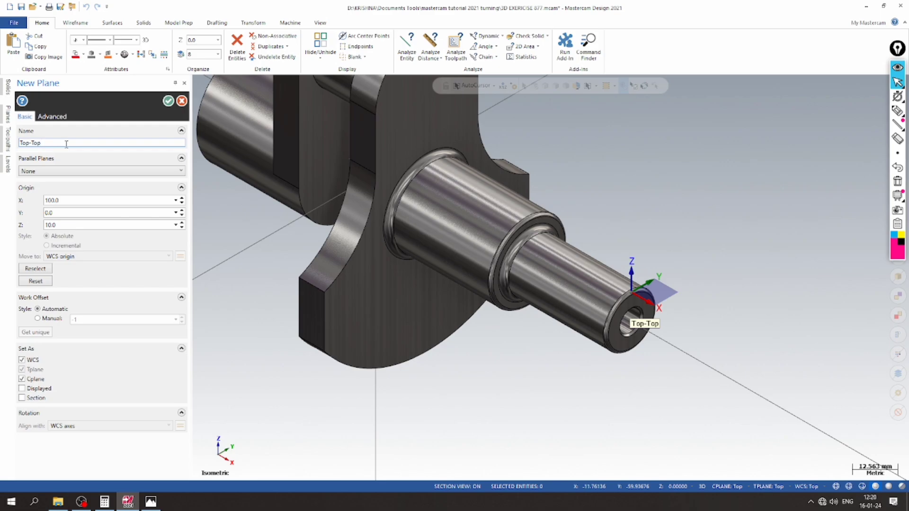
pyautogui.click(169, 101)
# - Consult the drawing's slot detail and try to draw a 13 mm line along the thin shaft's axis from its end
pyautogui.rightClick(610, 219)
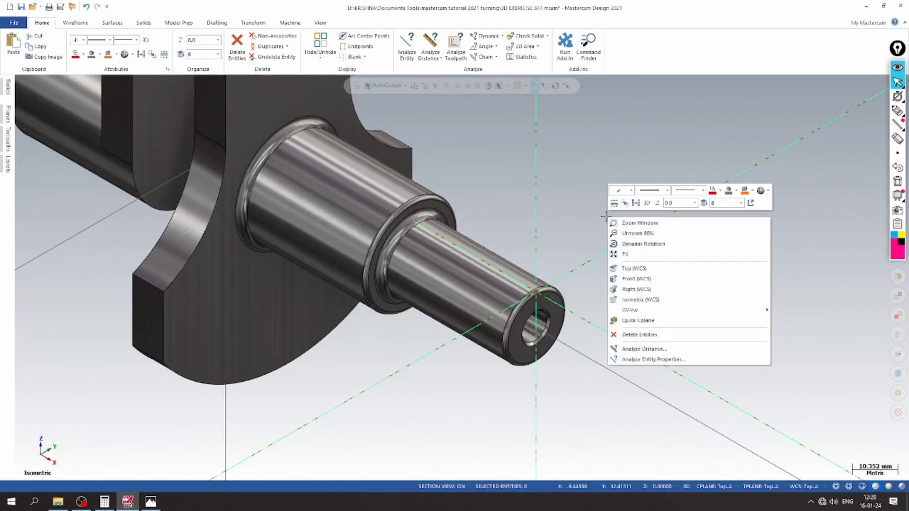
pyautogui.click(637, 269)
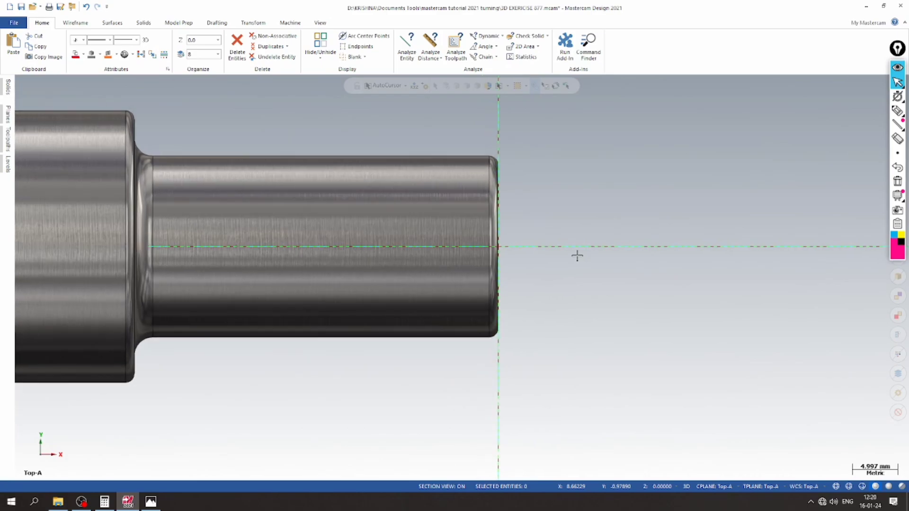
pyautogui.click(150, 501)
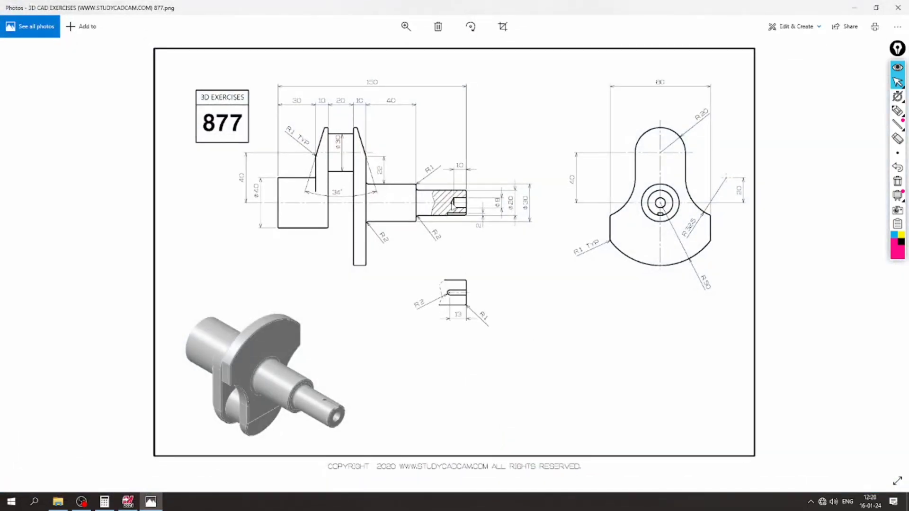
pyautogui.click(150, 502)
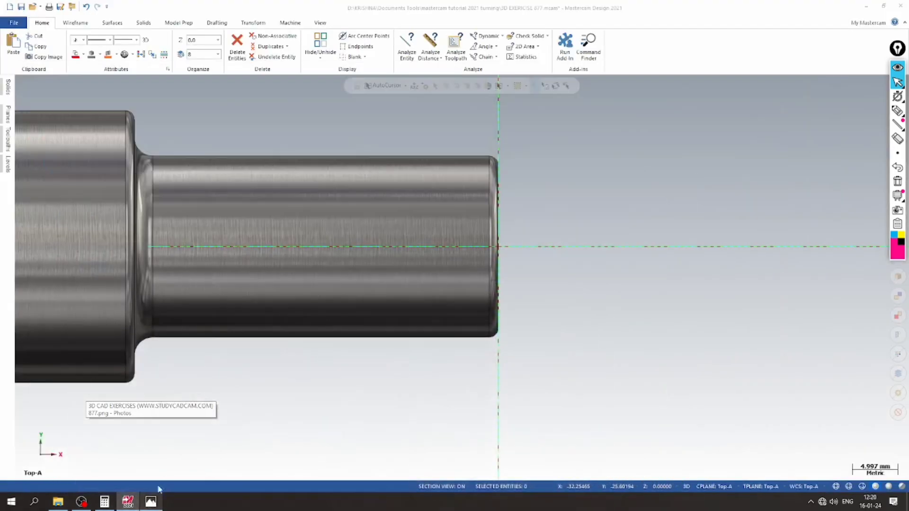
pyautogui.click(76, 23)
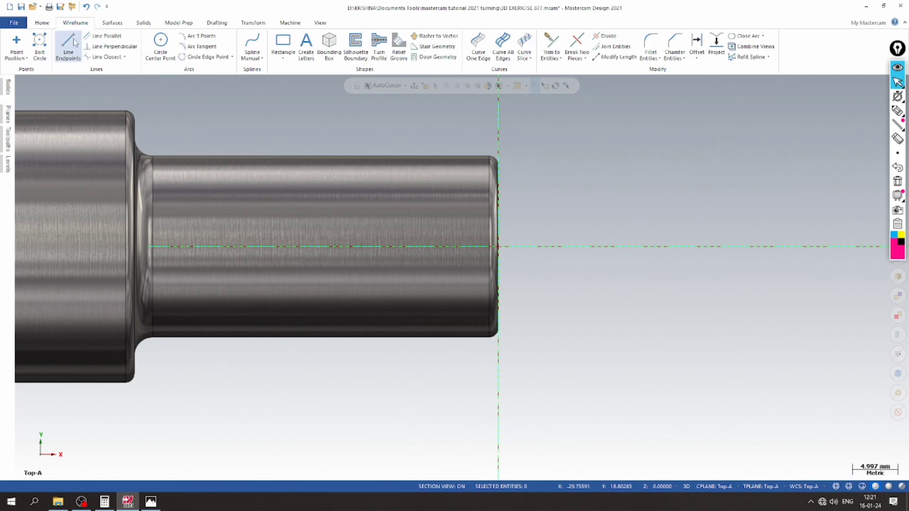
pyautogui.click(68, 45)
pyautogui.click(595, 254)
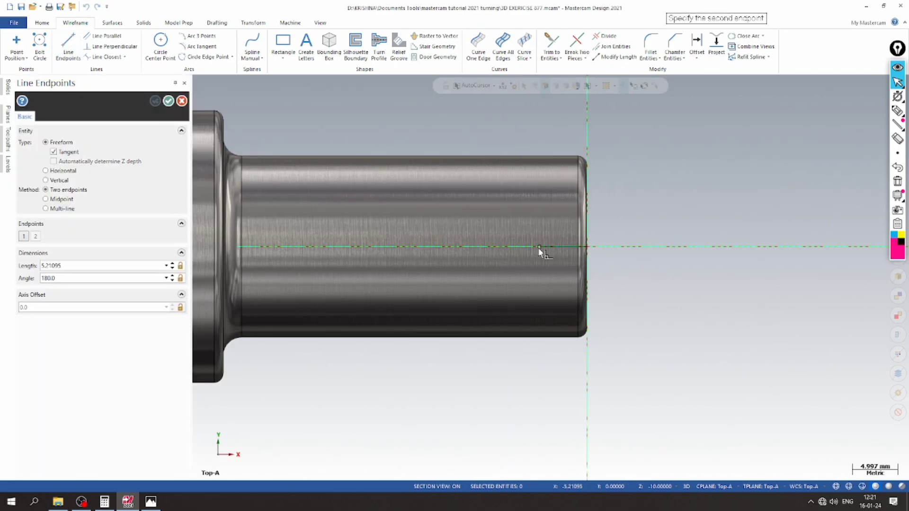
pyautogui.click(539, 253)
pyautogui.click(108, 265)
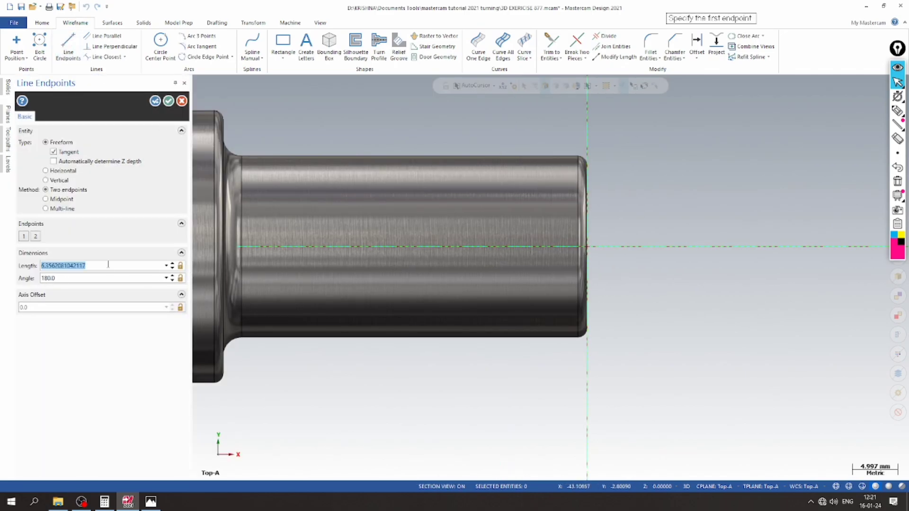
pyautogui.write('13')
pyautogui.press('Return')
pyautogui.moveTo(632, 407); pyautogui.dragTo(509, 300, button='middle')
pyautogui.press('Escape')
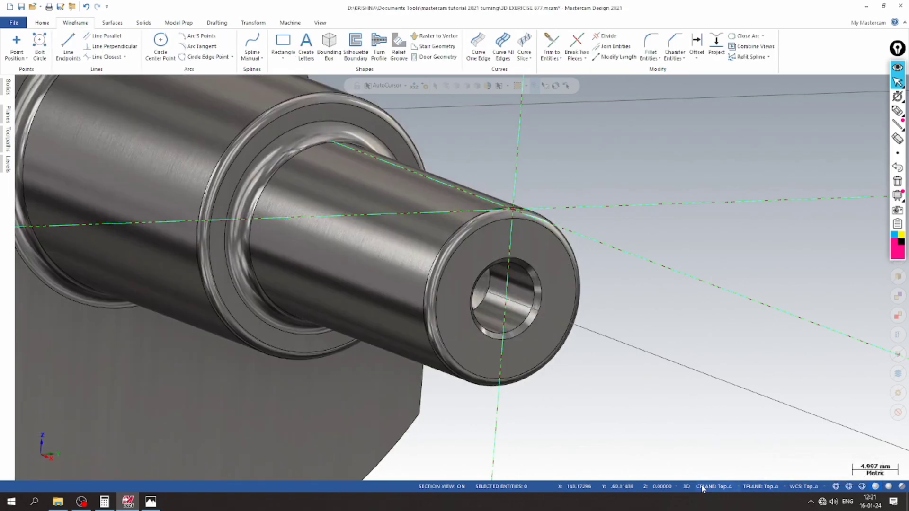
# - Reselect Top-A as the construction plane and view the thin shaft's end from the top
pyautogui.click(714, 487)
pyautogui.moveTo(736, 377)
pyautogui.click(800, 385)
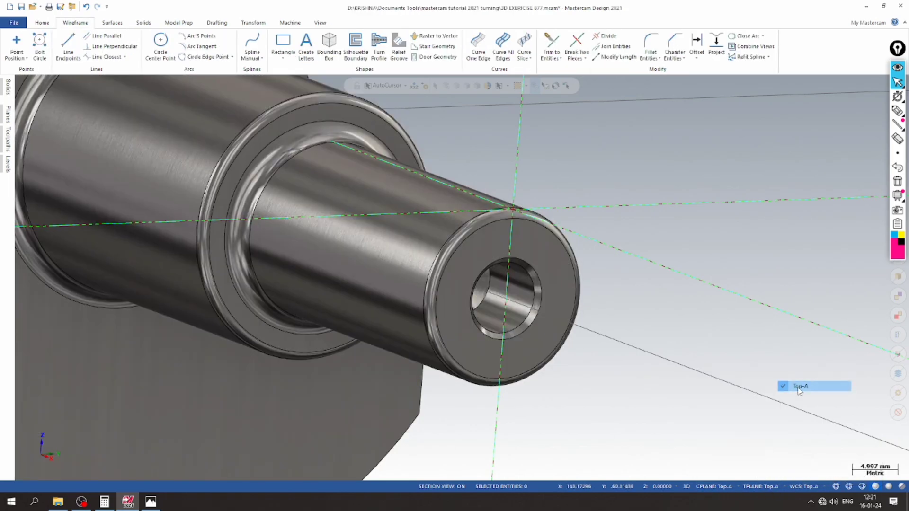
pyautogui.scroll(1, 603, 213)
pyautogui.rightClick(611, 180)
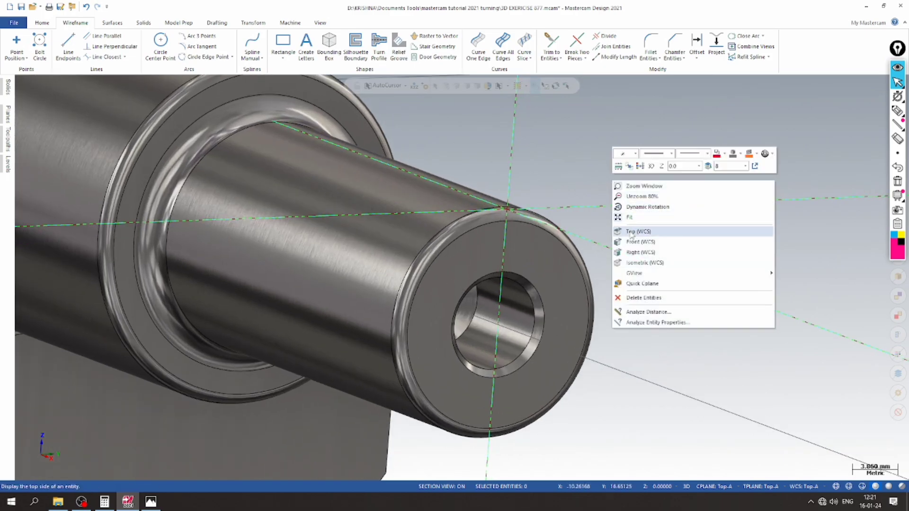
pyautogui.click(629, 231)
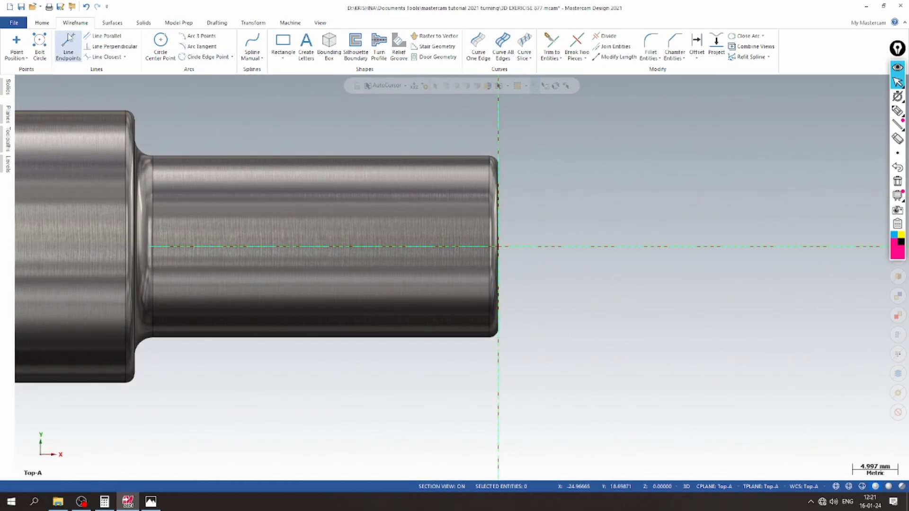
# - Draw a 13 mm line at 180° along the thin shaft's axis from the Top-A origin at the shaft's end
pyautogui.click(68, 48)
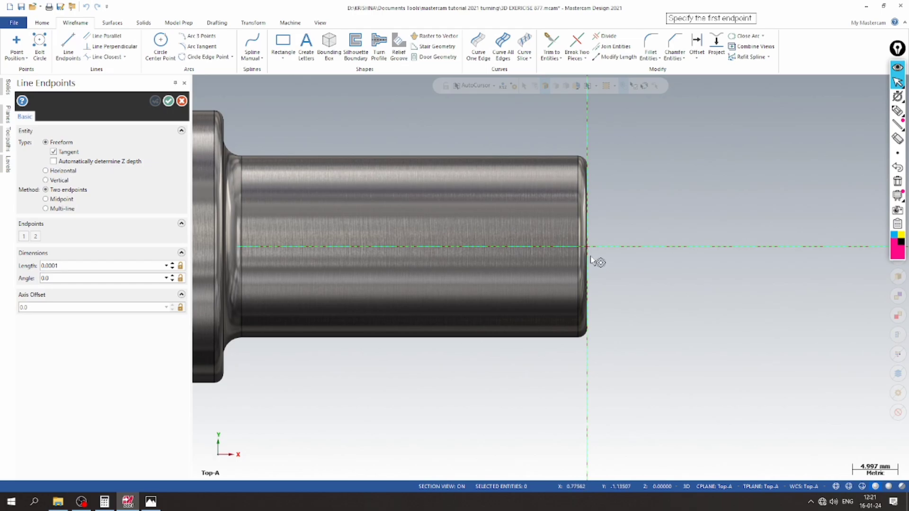
pyautogui.click(586, 252)
pyautogui.click(455, 248)
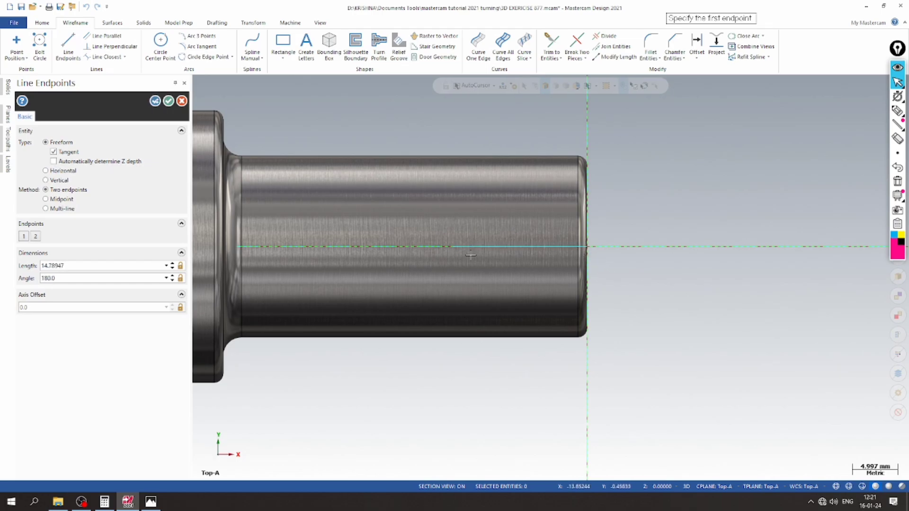
pyautogui.moveTo(456, 249); pyautogui.dragTo(494, 229, button='middle')
pyautogui.click(86, 266)
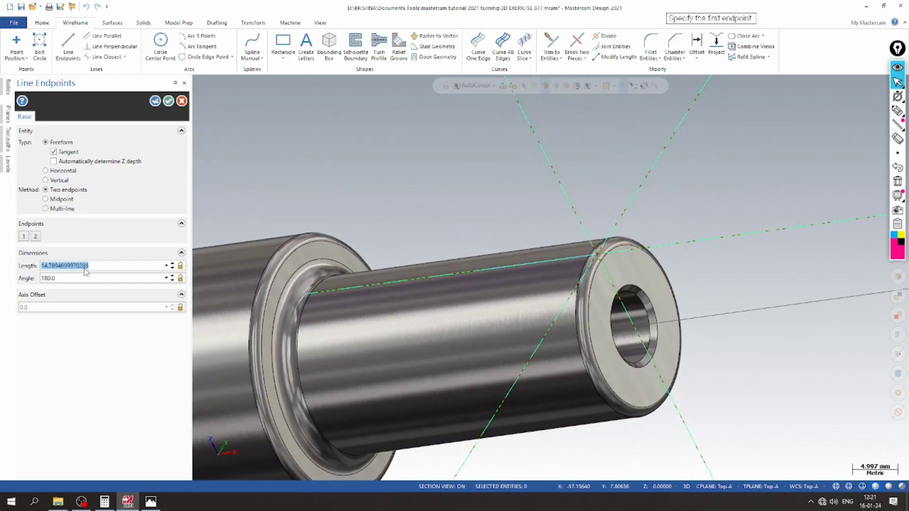
pyautogui.write('13')
pyautogui.press('Return')
pyautogui.press('Return')
pyautogui.scroll(2, 463, 197)
pyautogui.scroll(-2, 376, 151)
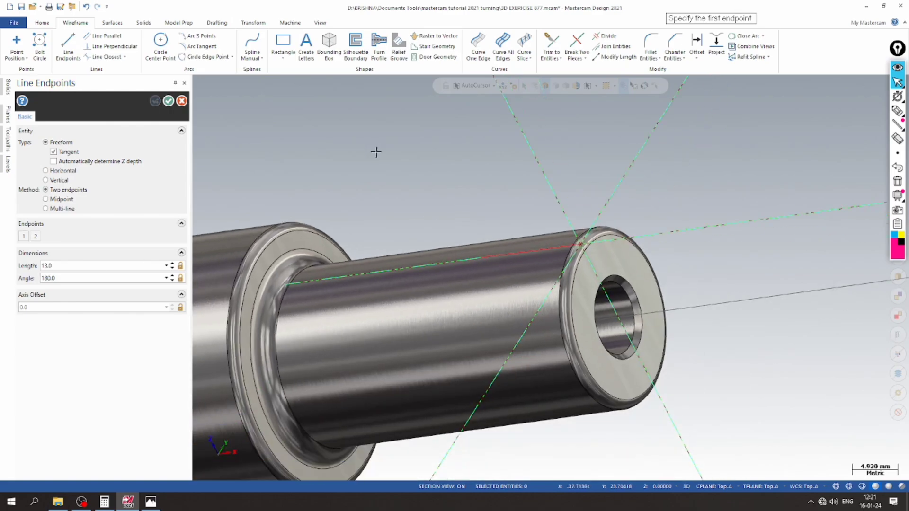
# - Draw a circle of radius 2 mm centred on the inner end of the 13 mm line
pyautogui.click(160, 47)
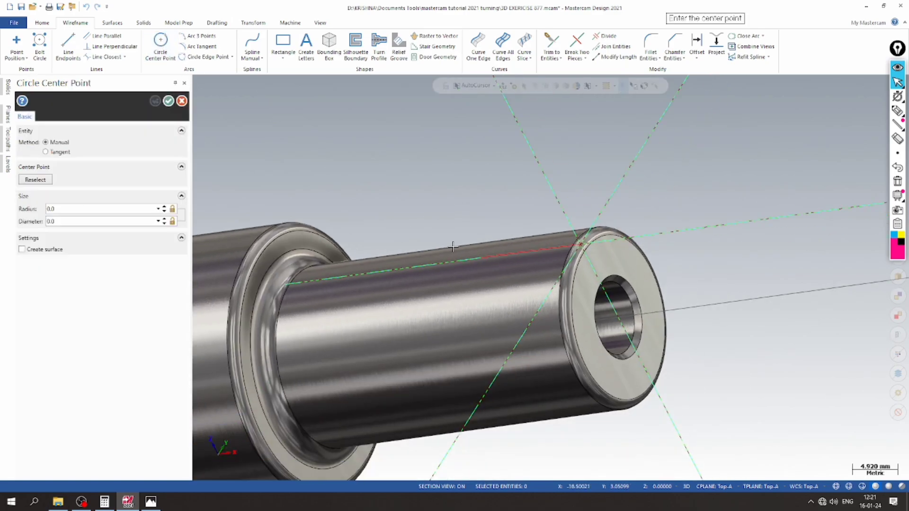
pyautogui.click(478, 267)
pyautogui.click(101, 213)
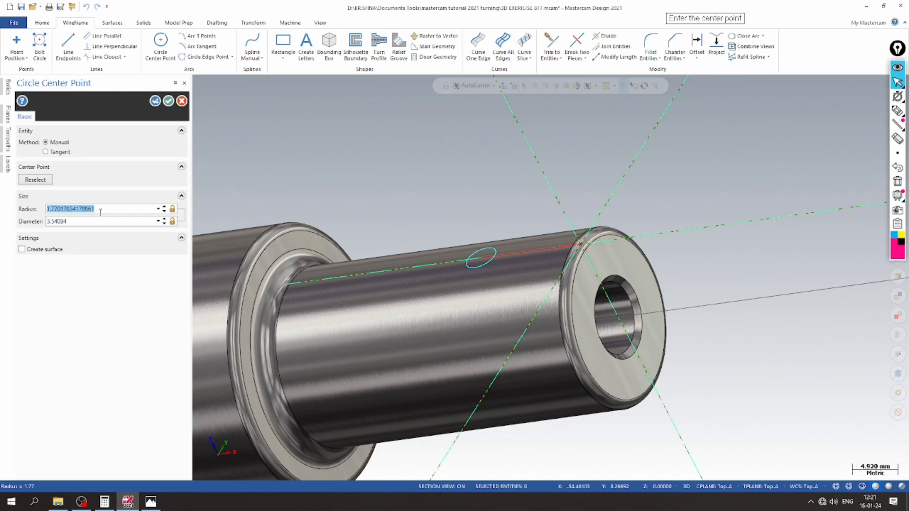
pyautogui.write('2')
pyautogui.press('Return')
pyautogui.press('Return')
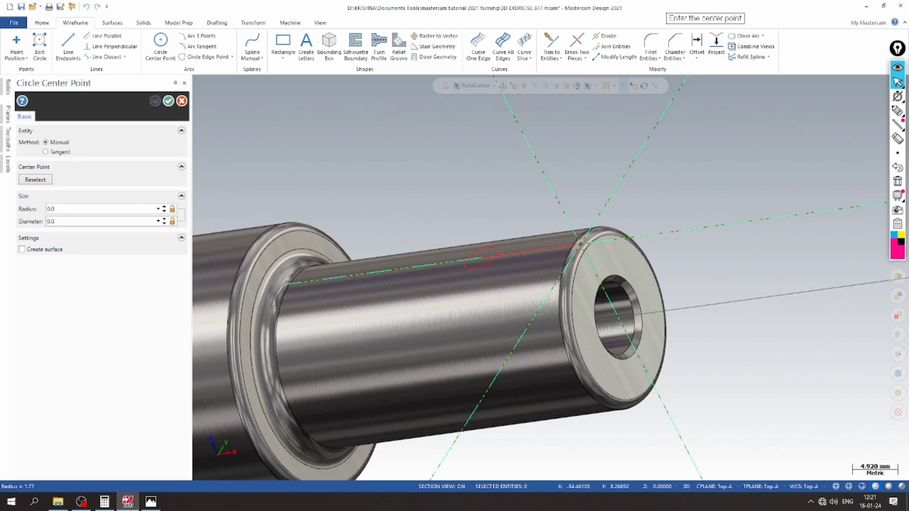
pyautogui.click(168, 101)
# - Draw two lines about 17.5 and 21.6 mm long from the circle's upper and lower quadrants past the shaft end, plus a vertical closing line
pyautogui.moveTo(360, 201); pyautogui.dragTo(414, 196, button='middle')
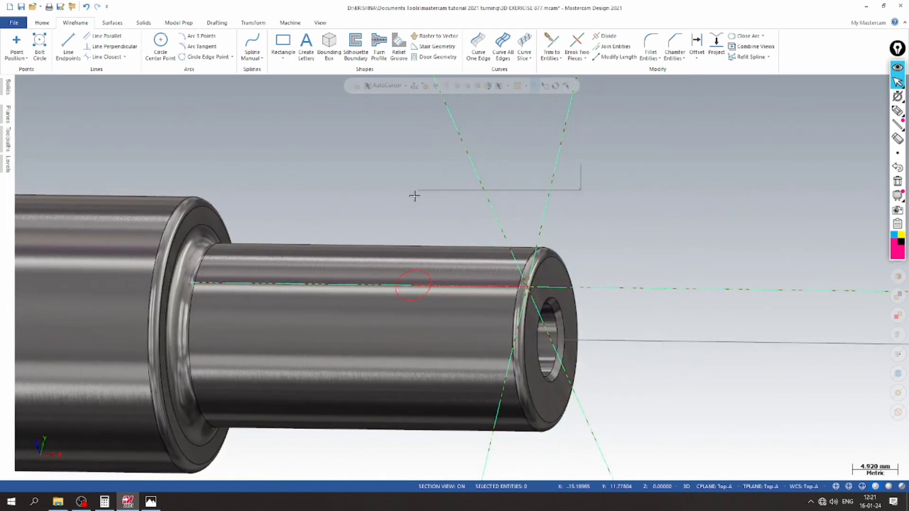
pyautogui.rightClick(414, 196)
pyautogui.click(437, 248)
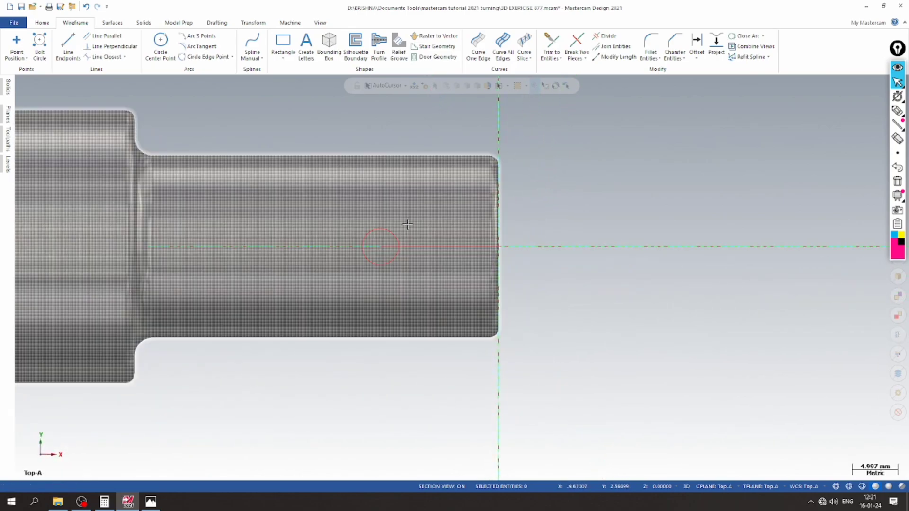
pyautogui.click(68, 45)
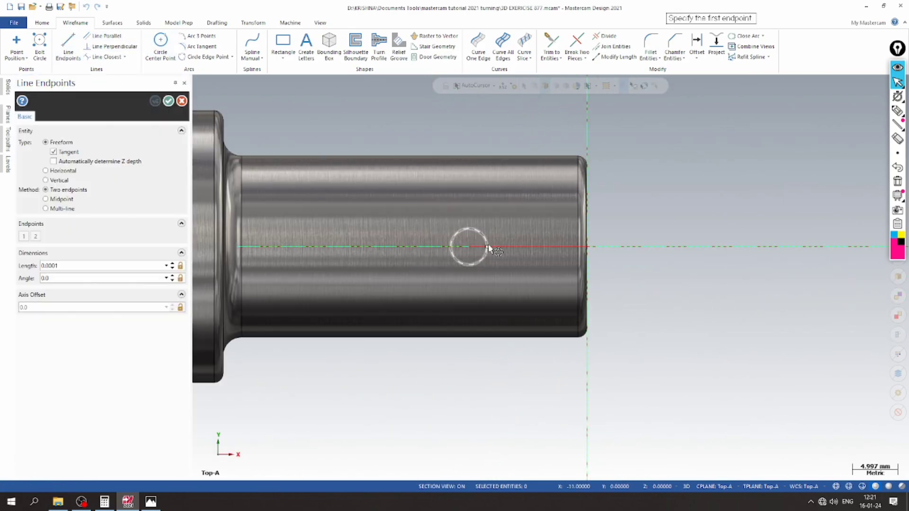
pyautogui.click(468, 228)
pyautogui.click(629, 228)
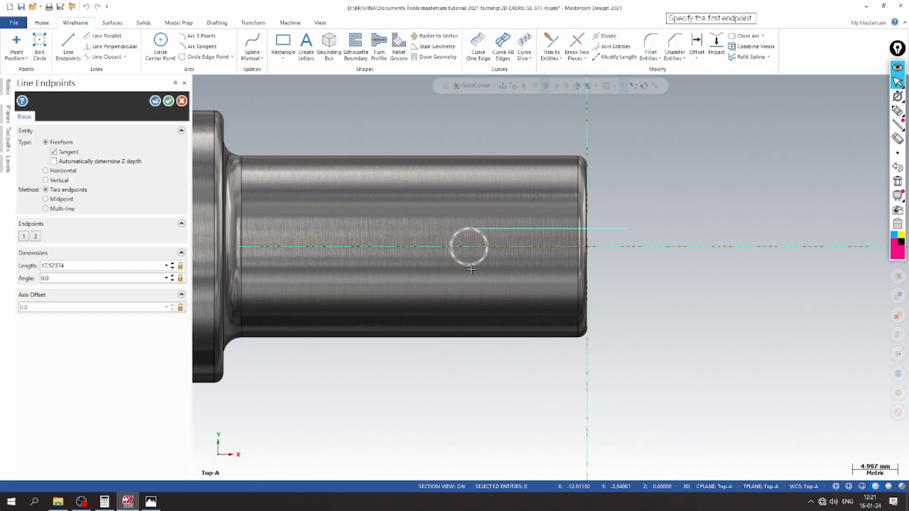
pyautogui.click(471, 266)
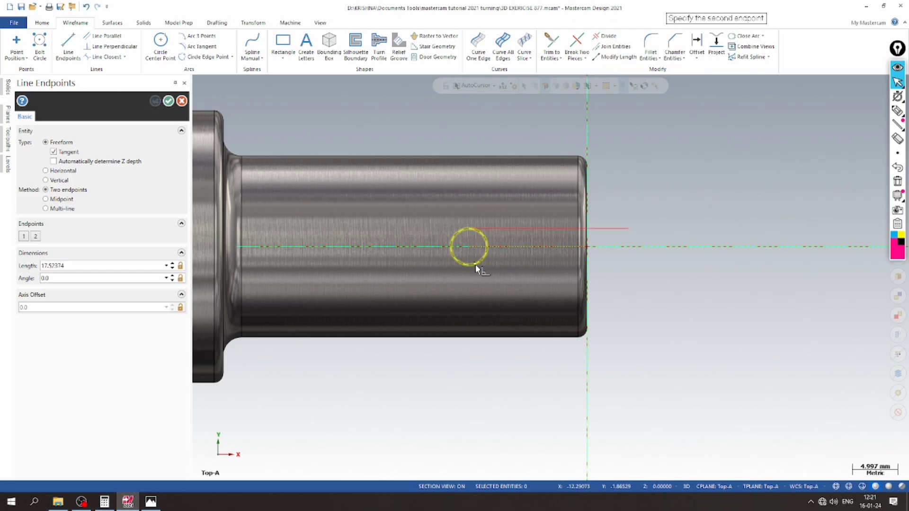
pyautogui.click(667, 264)
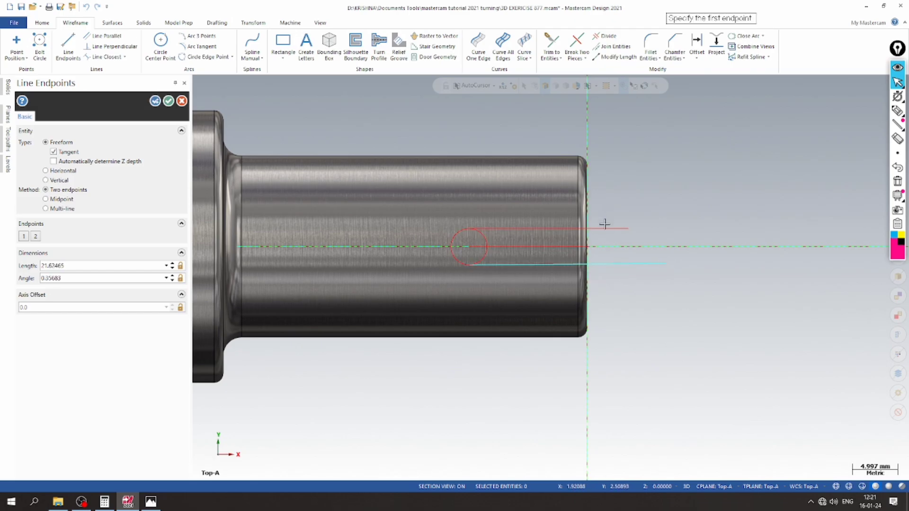
pyautogui.click(628, 229)
pyautogui.click(628, 283)
pyautogui.press('Escape')
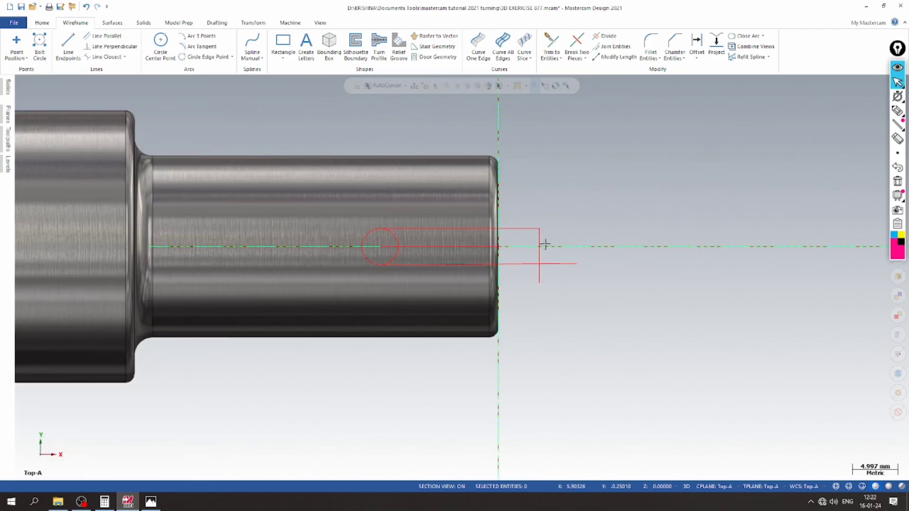
# - Trim the lower and closing lines to a corner and the circle to a half arc, leaving a closed slot outline
pyautogui.scroll(1, 545, 244)
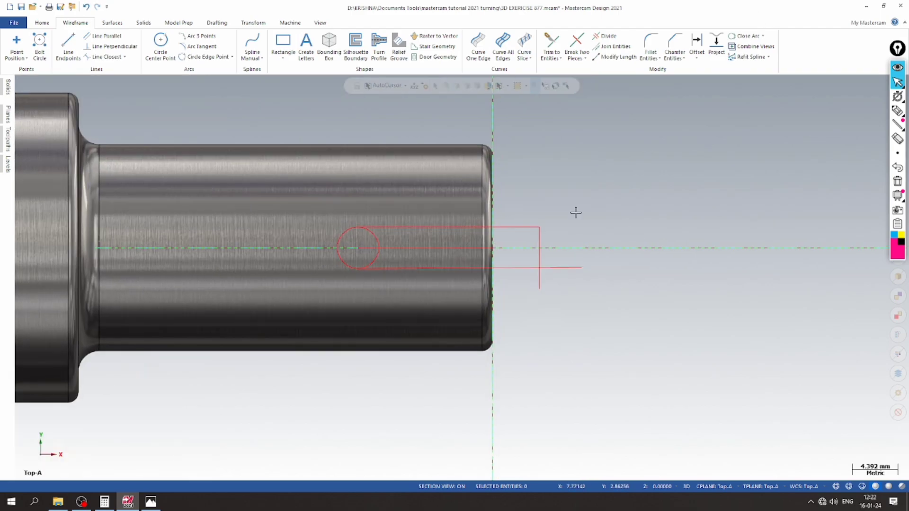
pyautogui.click(549, 46)
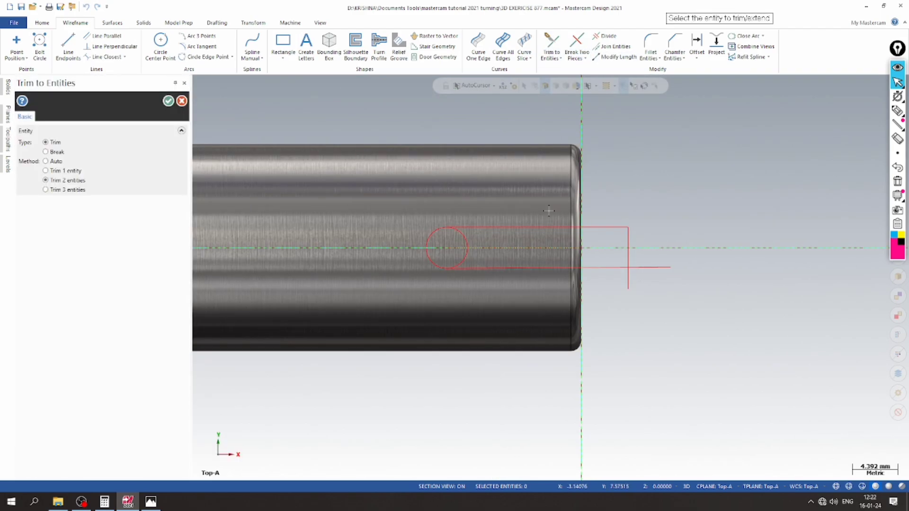
pyautogui.click(616, 267)
pyautogui.scroll(1, 426, 272)
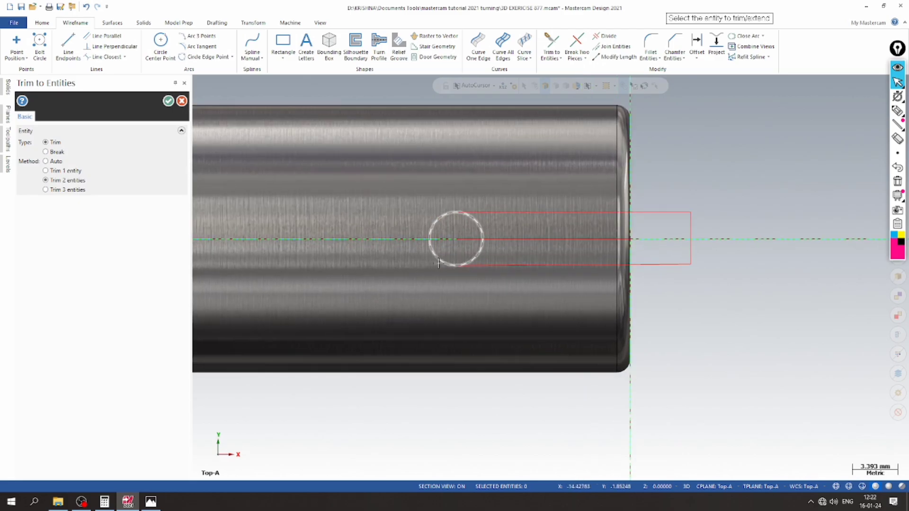
pyautogui.click(448, 261)
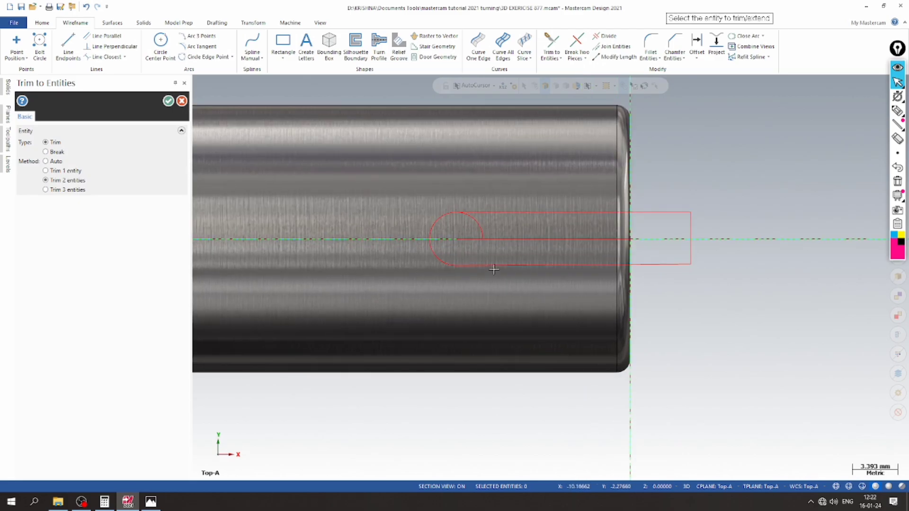
pyautogui.click(436, 218)
pyautogui.click(471, 212)
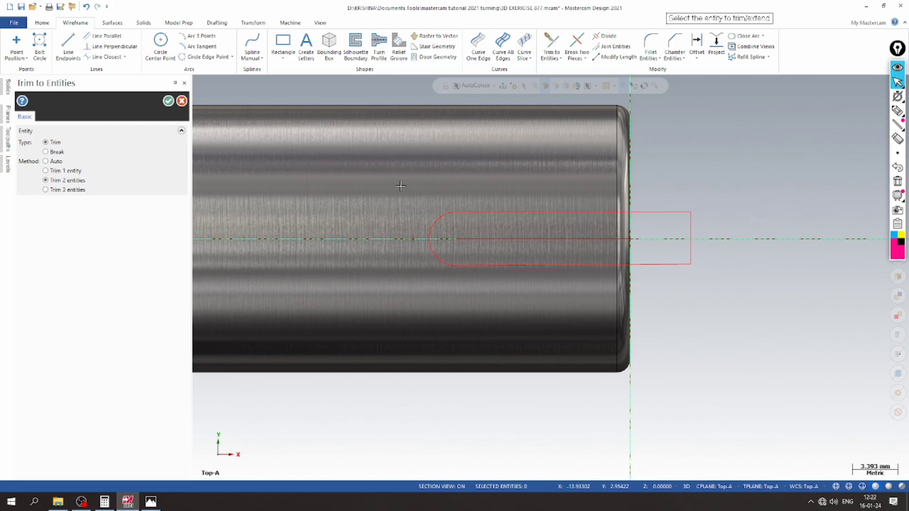
pyautogui.click(171, 103)
# - Delete the 13 mm centre line inside the slot outline
pyautogui.click(491, 239)
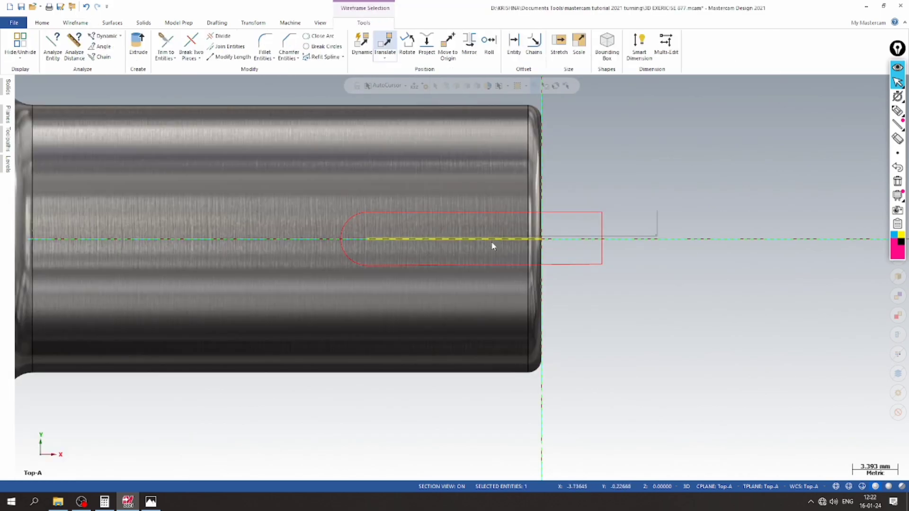
pyautogui.rightClick(493, 242)
pyautogui.click(523, 360)
# - Show the shaft end isometrically and check the slot's depth in the drawing 877 image in Photos
pyautogui.rightClick(660, 161)
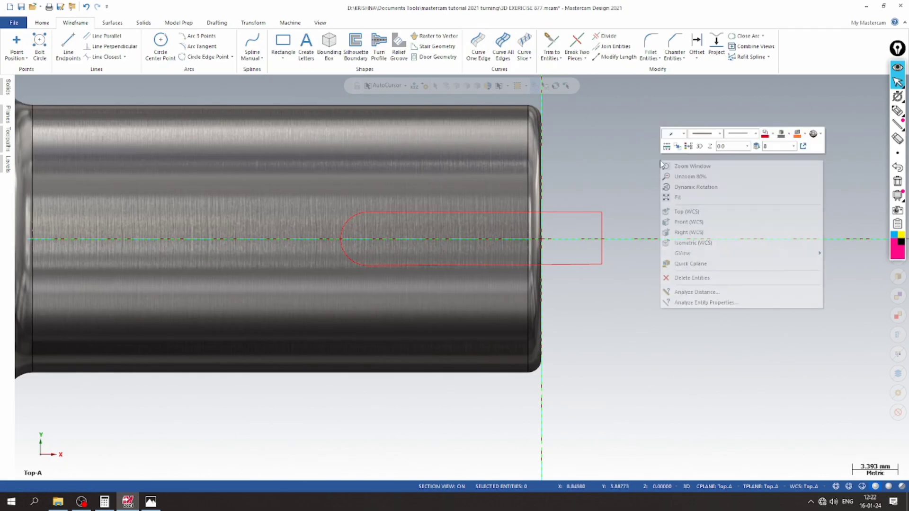
pyautogui.click(691, 243)
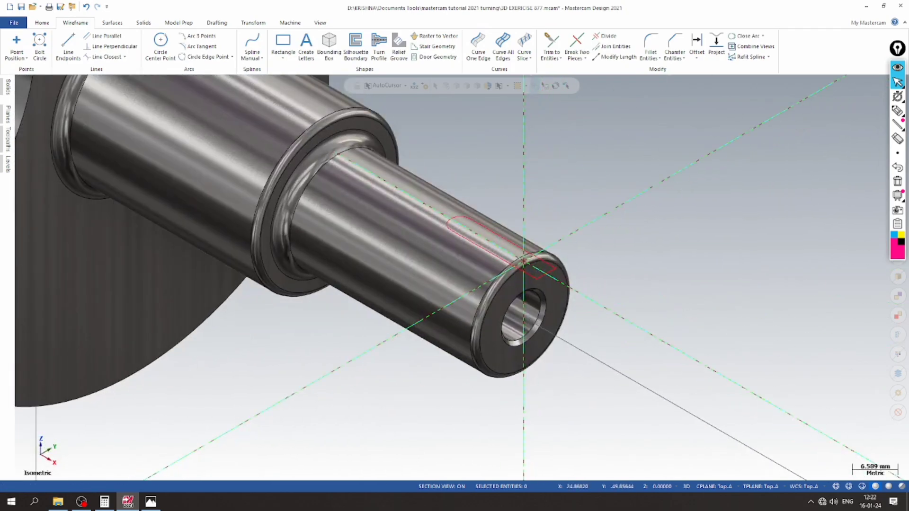
pyautogui.click(150, 502)
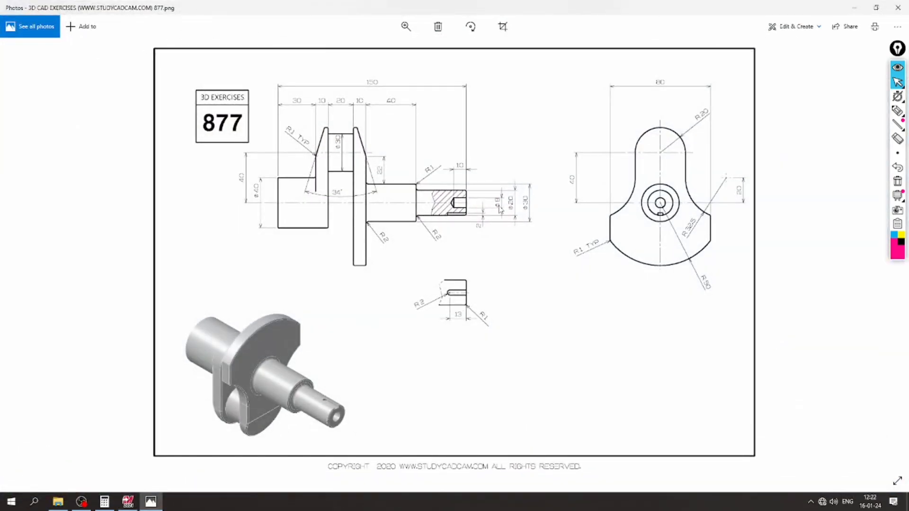
pyautogui.scroll(1, 485, 241)
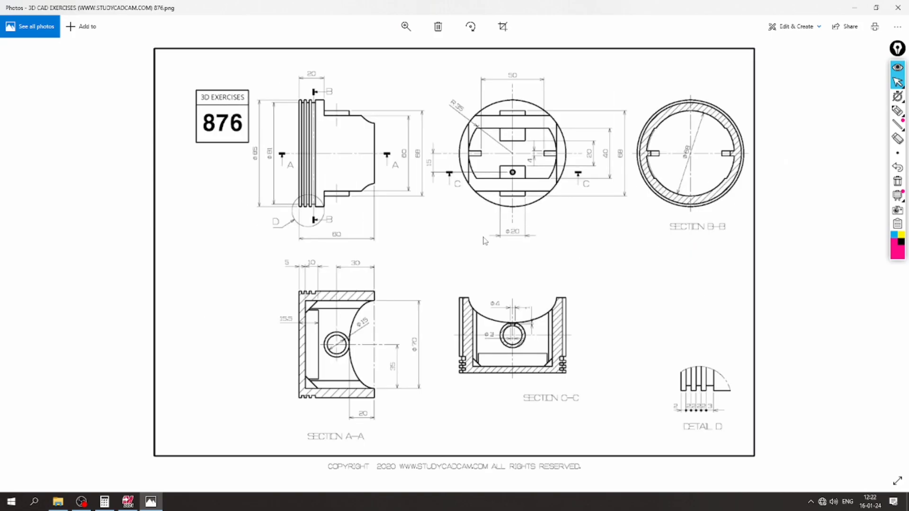
pyautogui.scroll(-1, 486, 241)
pyautogui.keyDown('ctrl'); pyautogui.scroll(2, 461, 229); pyautogui.keyUp('ctrl')
pyautogui.keyDown('ctrl'); pyautogui.scroll(1, 474, 222); pyautogui.keyUp('ctrl')
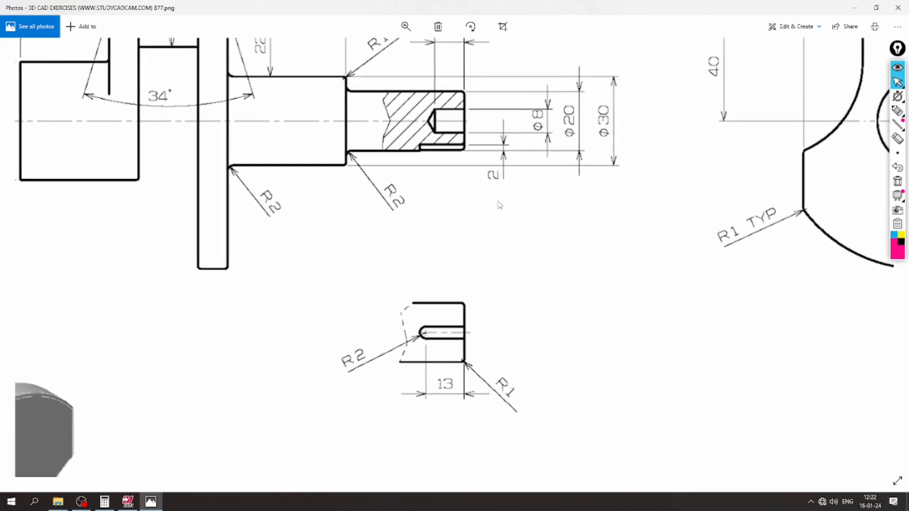
pyautogui.click(150, 501)
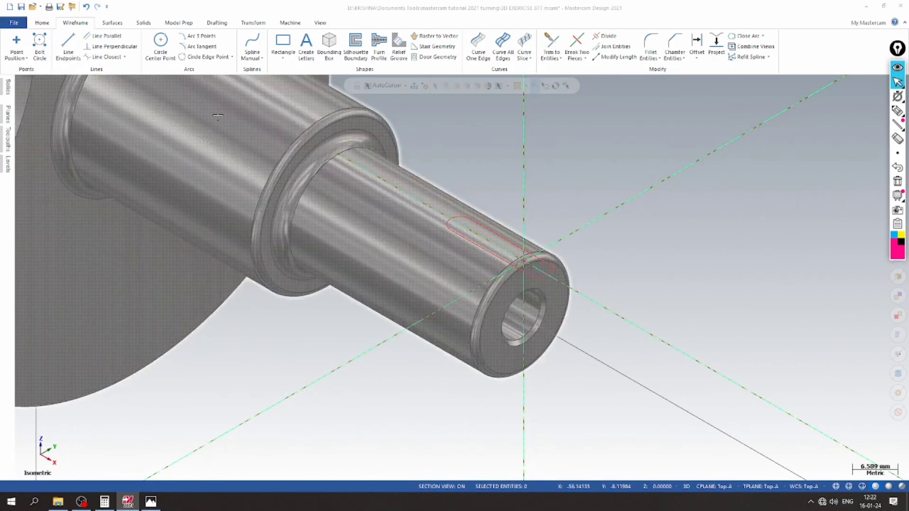
# - Extrude the slot outline downward 2 mm as a cut in the thin shaft
pyautogui.click(144, 23)
pyautogui.click(90, 44)
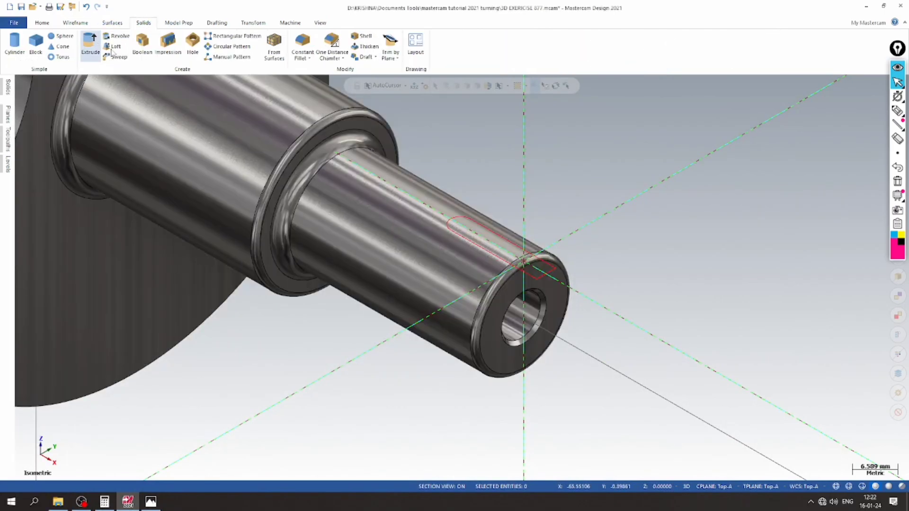
pyautogui.click(635, 254)
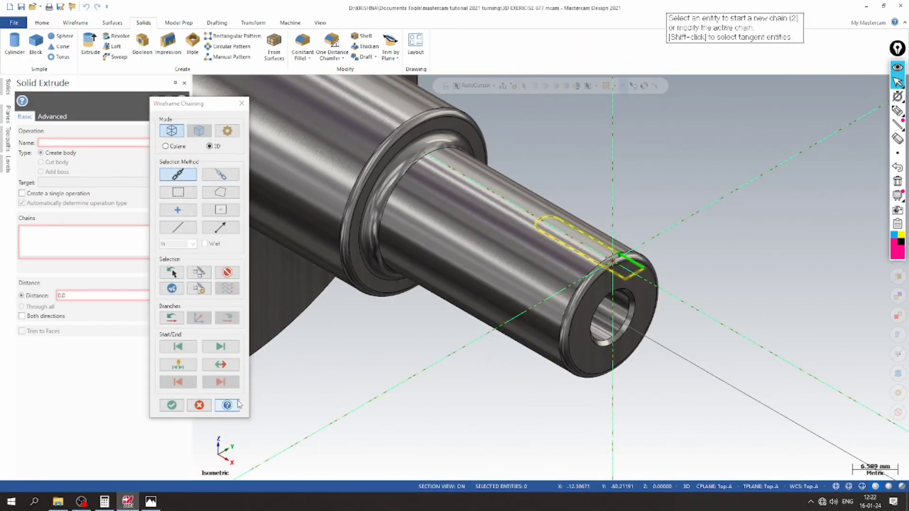
pyautogui.click(171, 405)
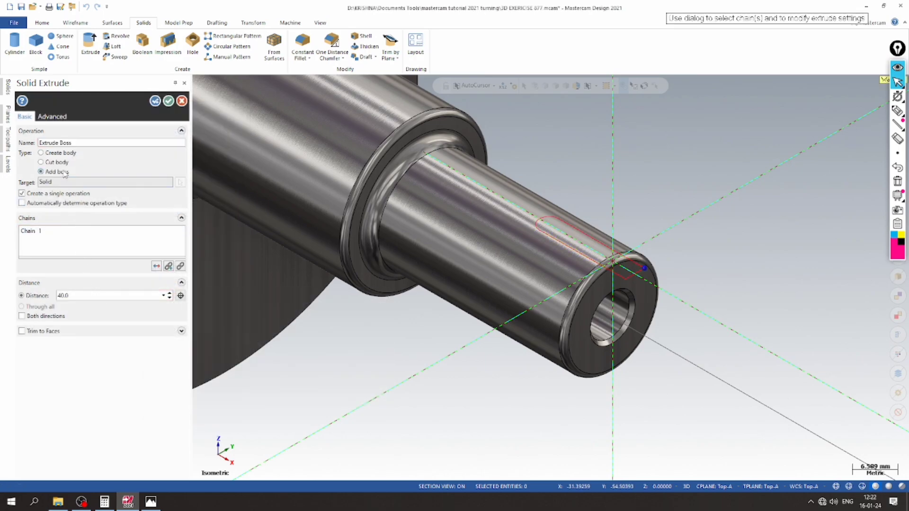
pyautogui.click(56, 155)
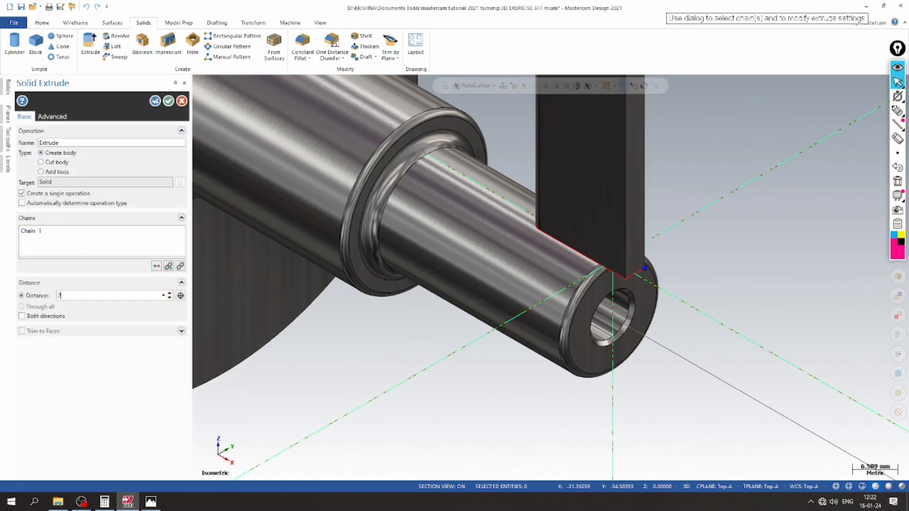
pyautogui.press('Return')
pyautogui.click(156, 266)
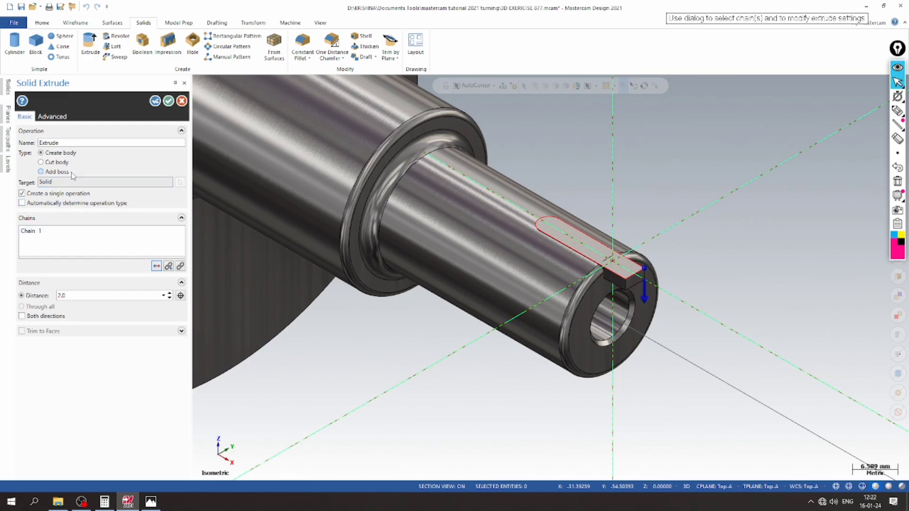
pyautogui.click(55, 162)
pyautogui.click(168, 101)
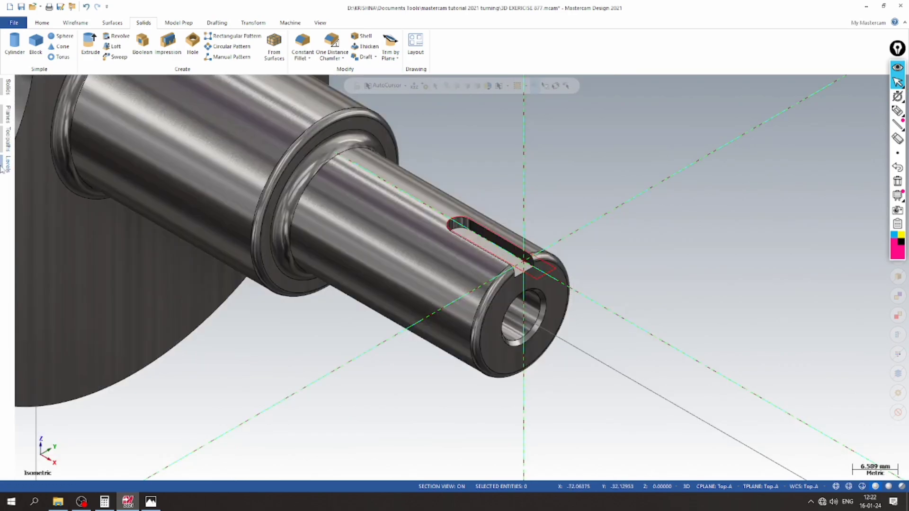
# - Hide the slot outline's level 8 with level 9 as the active level, and save the file
pyautogui.click(8, 162)
pyautogui.click(52, 177)
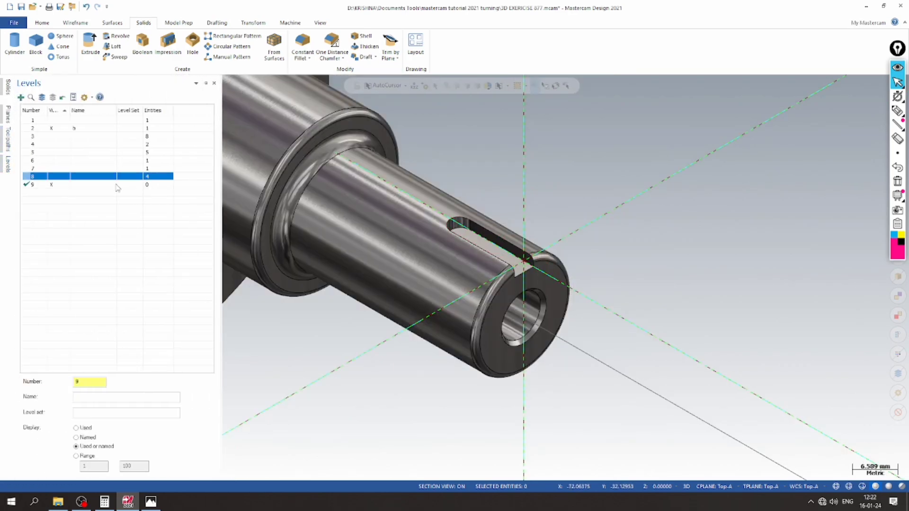
pyautogui.scroll(-2, 623, 280)
pyautogui.click(21, 7)
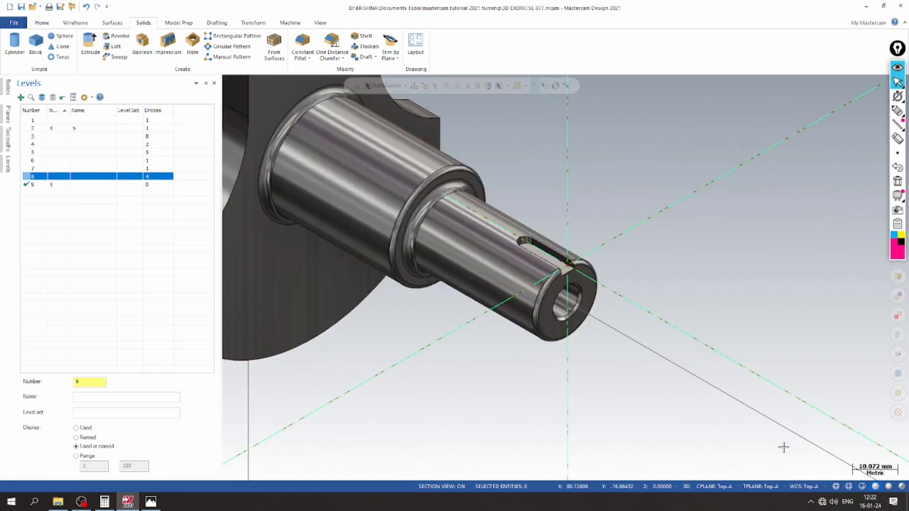
# - Set the construction plane, tool plane and WCS back to Top
pyautogui.click(720, 488)
pyautogui.click(760, 389)
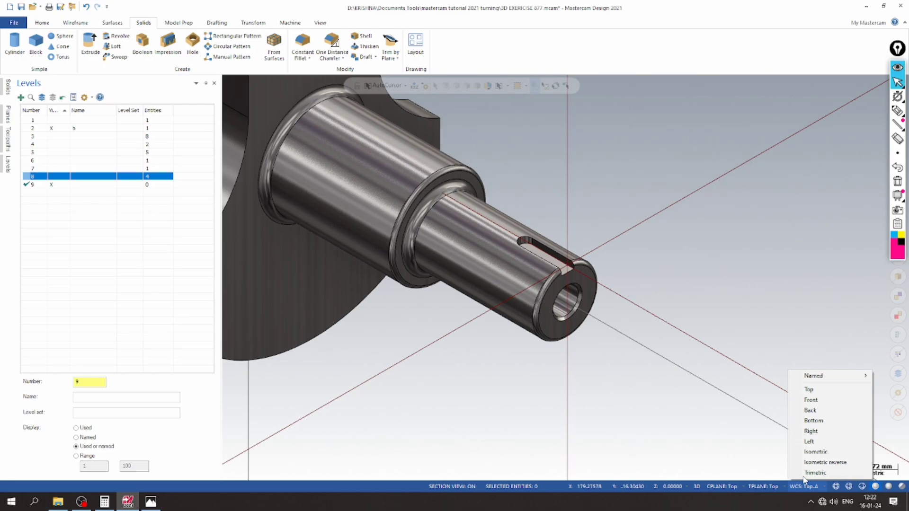
pyautogui.click(819, 388)
pyautogui.scroll(-3, 458, 349)
pyautogui.click(625, 225)
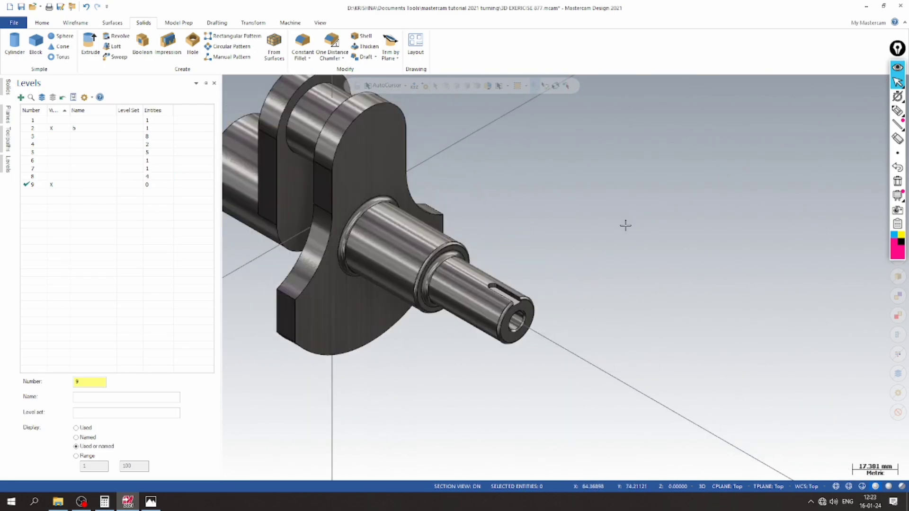
# - Check the fillet radius in the drawing 877 image in Photos and fillet the counterweight web's shaft-side face with a 1.0 mm radius
pyautogui.scroll(-2, 603, 367)
pyautogui.scroll(1, 537, 241)
pyautogui.moveTo(462, 277); pyautogui.dragTo(603, 272, button='middle')
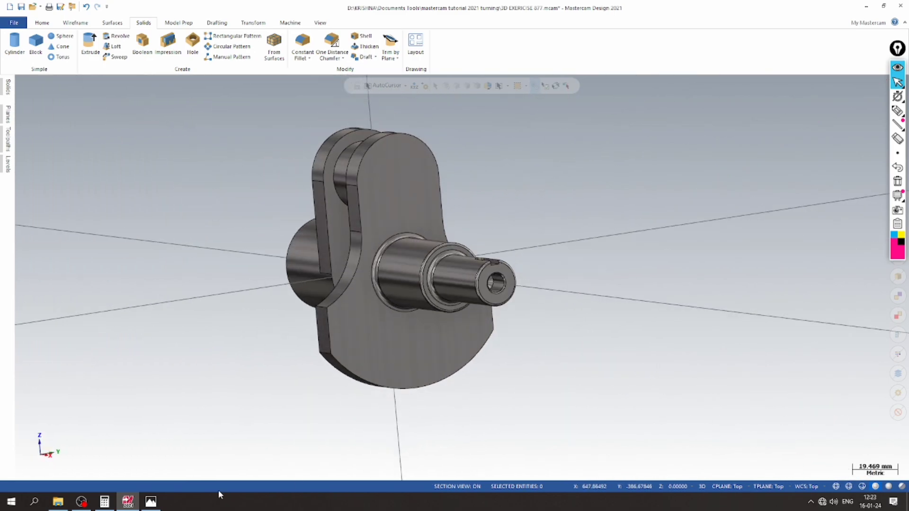
pyautogui.click(150, 502)
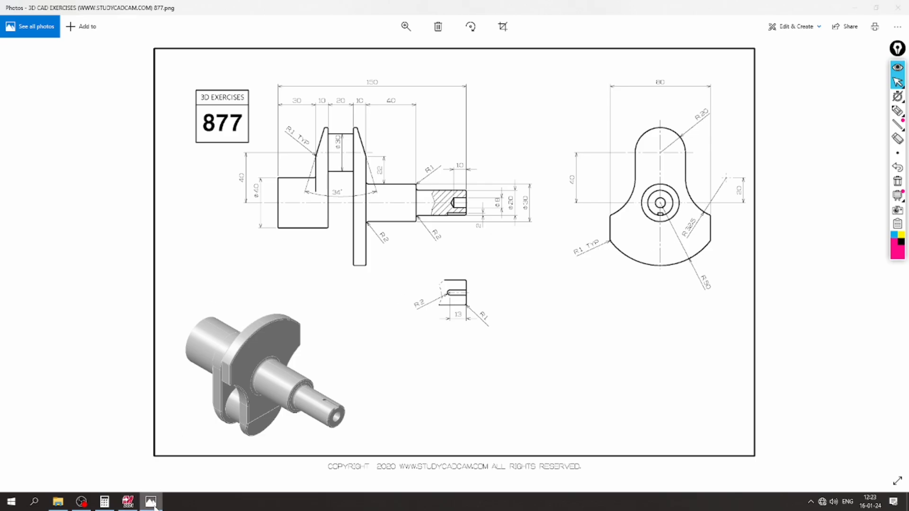
pyautogui.click(128, 501)
pyautogui.click(302, 44)
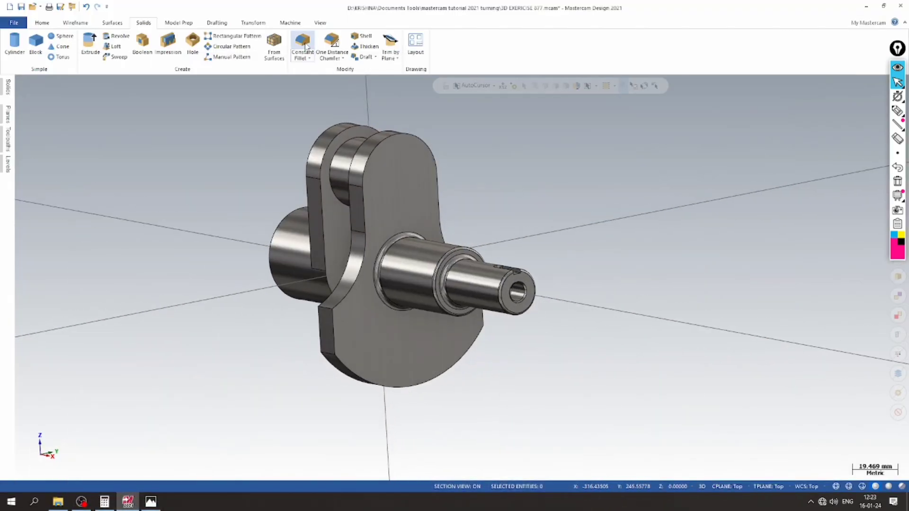
pyautogui.click(487, 194)
pyautogui.click(227, 195)
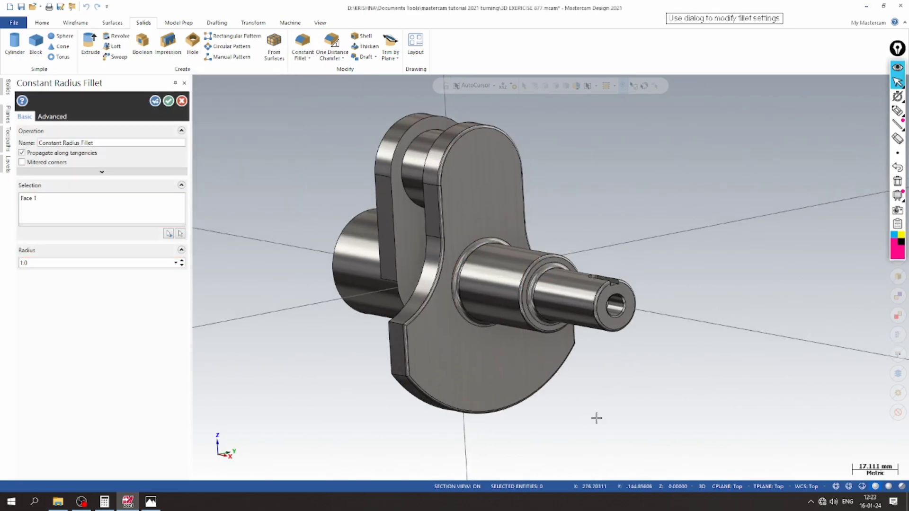
pyautogui.moveTo(595, 418)
pyautogui.mouseDown(button='middle')
pyautogui.moveTo(443, 187)
pyautogui.moveTo(420, 179)
pyautogui.moveTo(681, 263)
pyautogui.moveTo(721, 268)
pyautogui.moveTo(568, 322)
pyautogui.mouseUp(button='middle')
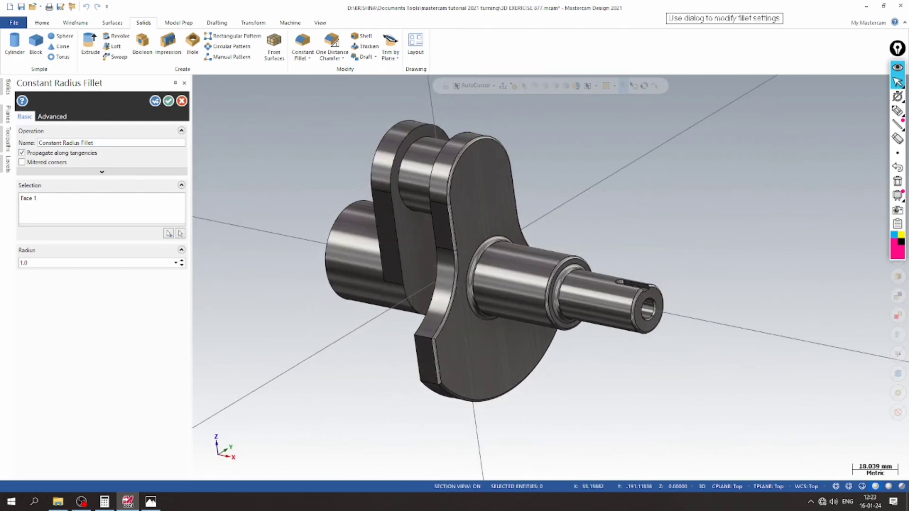
pyautogui.click(148, 506)
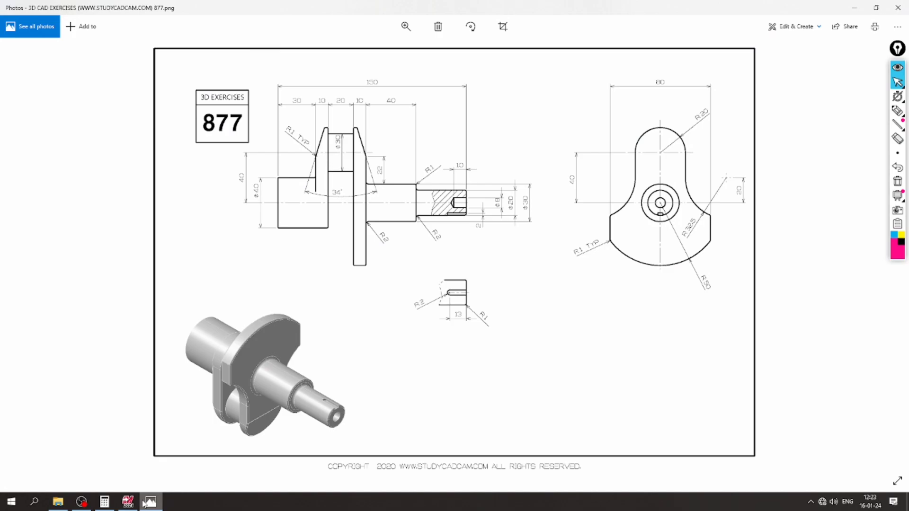
pyautogui.click(143, 502)
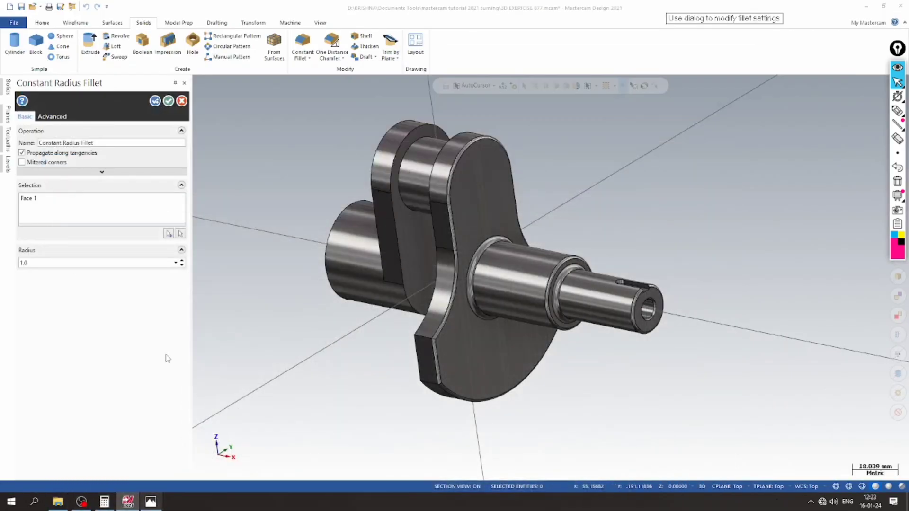
pyautogui.click(156, 101)
# - Fillet the outer face of the short web, beside the large end journal, with a 1.0 mm constant radius
pyautogui.moveTo(619, 307); pyautogui.dragTo(854, 262, button='middle')
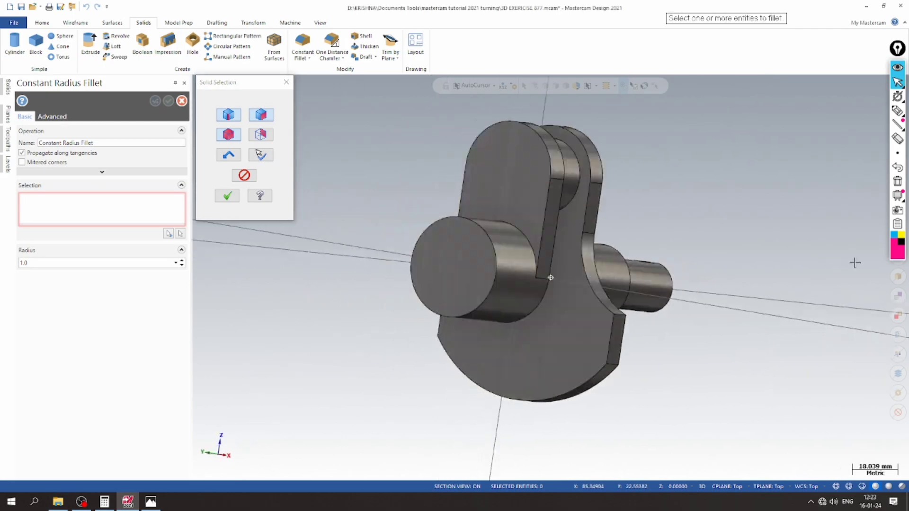
pyautogui.click(510, 179)
pyautogui.click(227, 196)
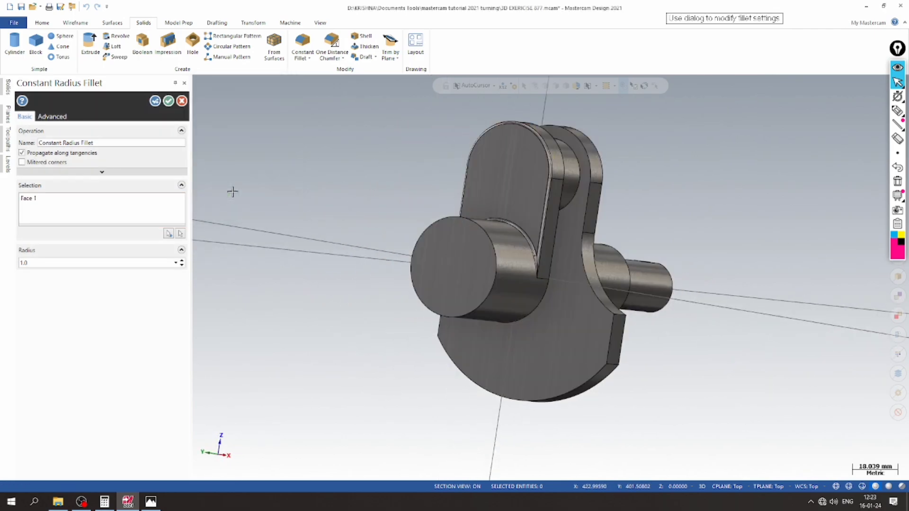
pyautogui.moveTo(334, 186); pyautogui.dragTo(231, 165, button='middle')
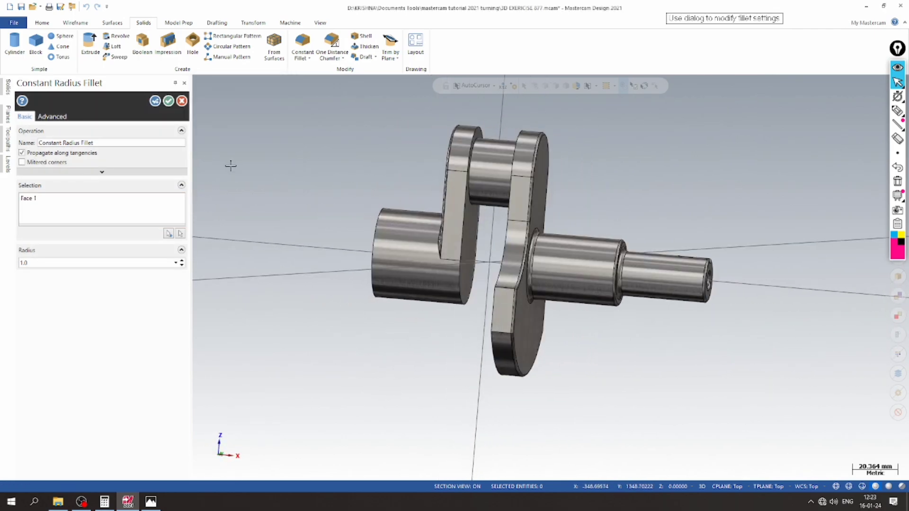
pyautogui.click(156, 101)
# - Fillet the short web's inner face, facing the crank pin, with a 1.0 mm constant radius
pyautogui.moveTo(312, 303); pyautogui.dragTo(471, 246, button='middle')
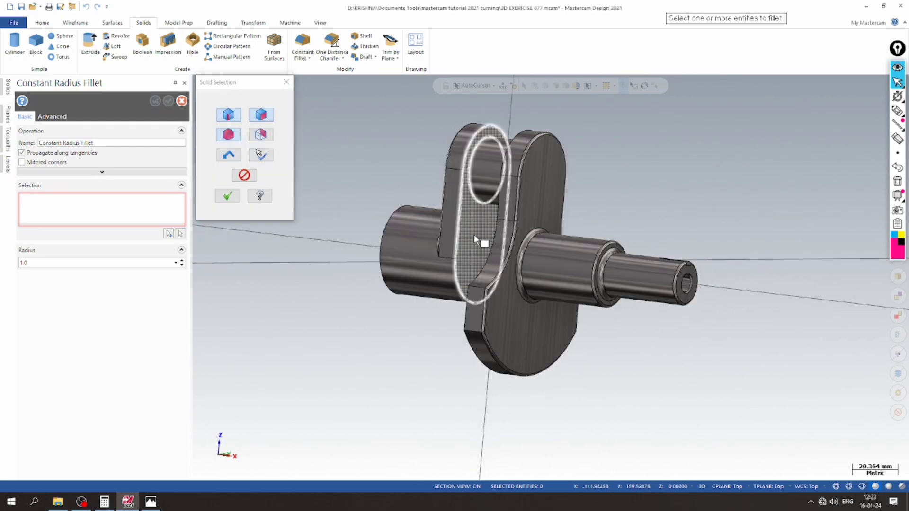
pyautogui.click(475, 239)
pyautogui.click(227, 196)
pyautogui.moveTo(227, 196); pyautogui.dragTo(188, 163, button='middle')
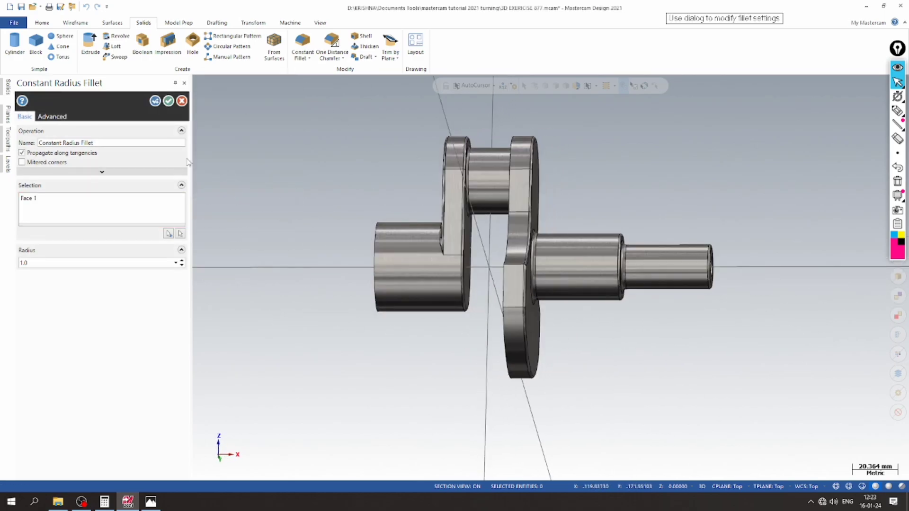
pyautogui.click(155, 101)
# - Fillet the counterweight web's inner face, facing the crank pin, with a 1.0 mm constant radius and save the file
pyautogui.moveTo(274, 351); pyautogui.dragTo(432, 355, button='middle')
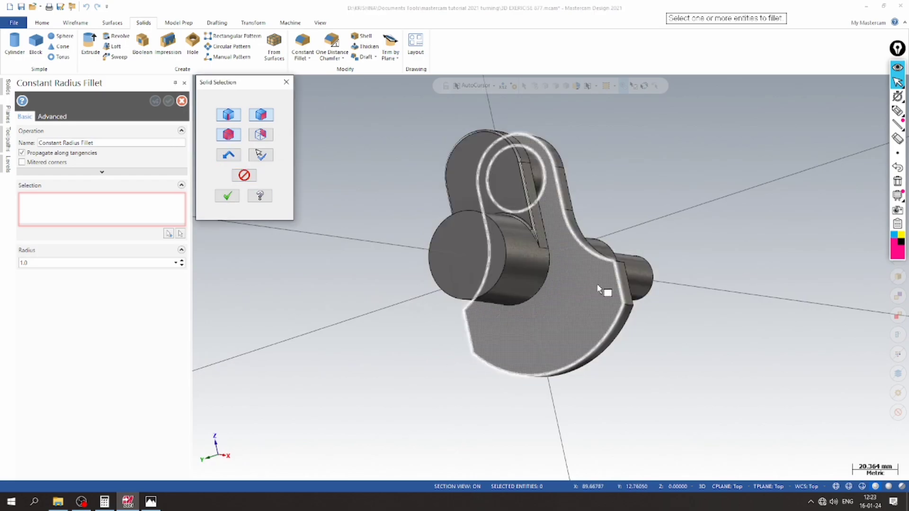
pyautogui.click(572, 312)
pyautogui.moveTo(572, 312); pyautogui.dragTo(341, 367, button='middle')
pyautogui.click(227, 196)
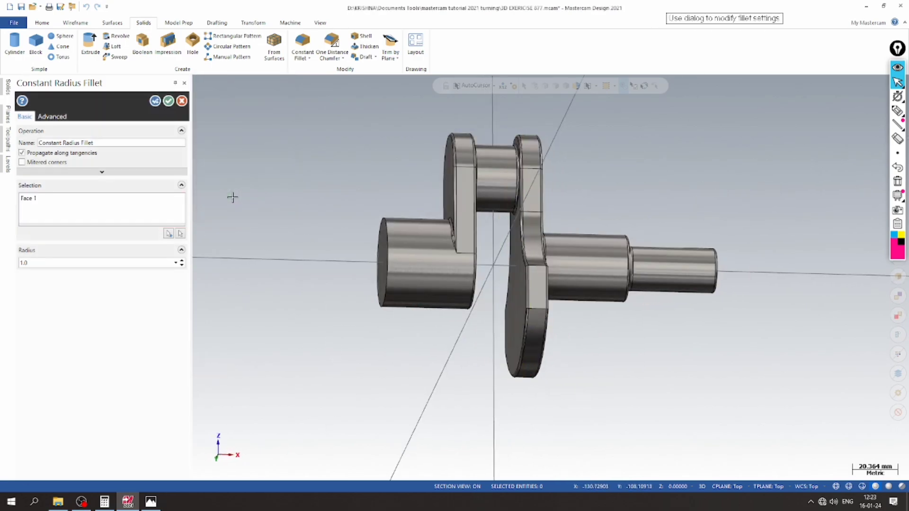
pyautogui.click(169, 100)
pyautogui.moveTo(237, 157); pyautogui.dragTo(265, 203, button='middle')
pyautogui.scroll(-1, 243, 185)
pyautogui.click(20, 6)
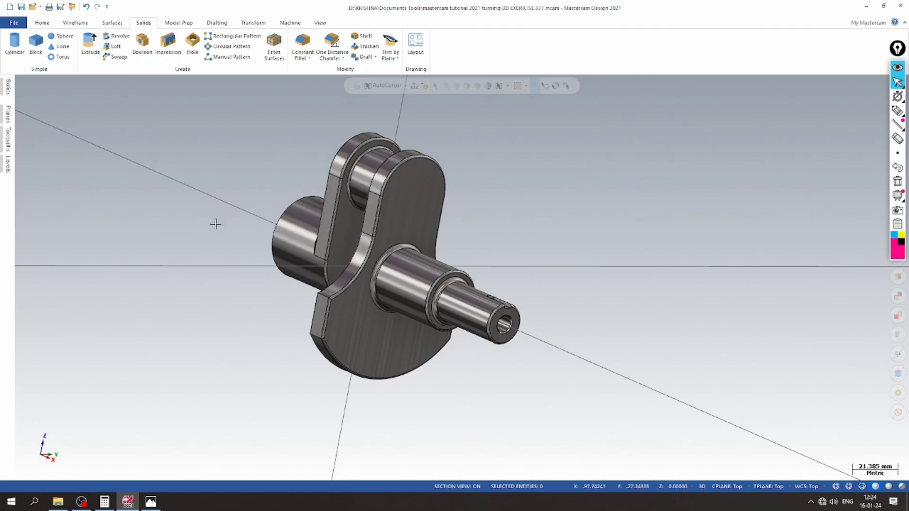
# - Check drawing 877 in Photos, show the crankshaft isometrically, and set the construction and tool planes to Front
pyautogui.scroll(5, 270, 282)
pyautogui.click(154, 506)
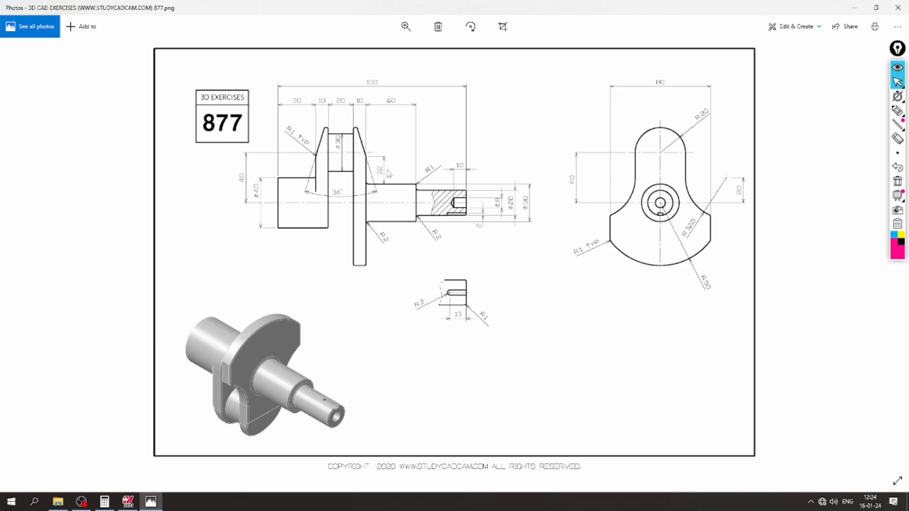
pyautogui.click(128, 501)
pyautogui.rightClick(578, 223)
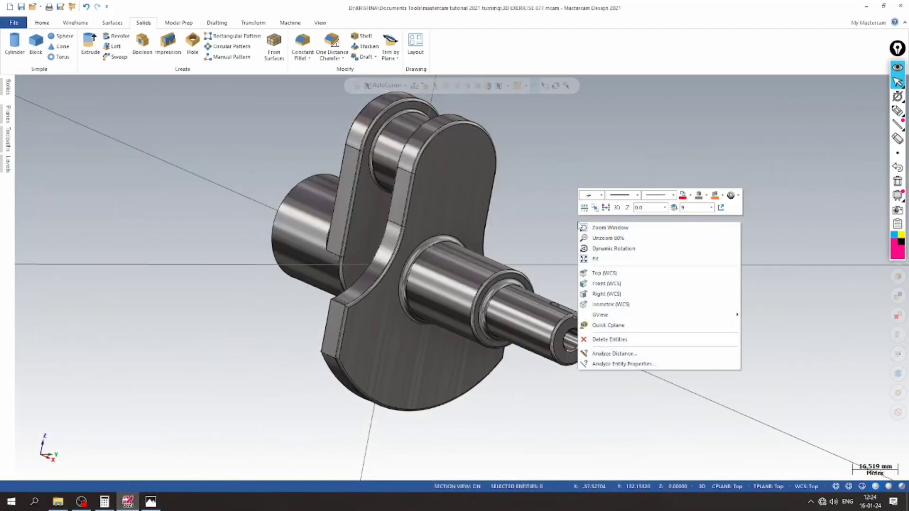
pyautogui.click(610, 304)
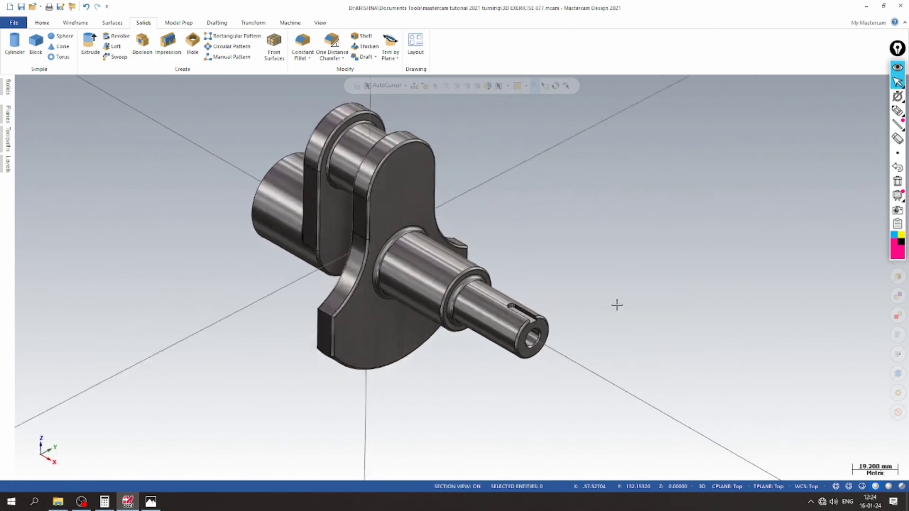
pyautogui.click(727, 486)
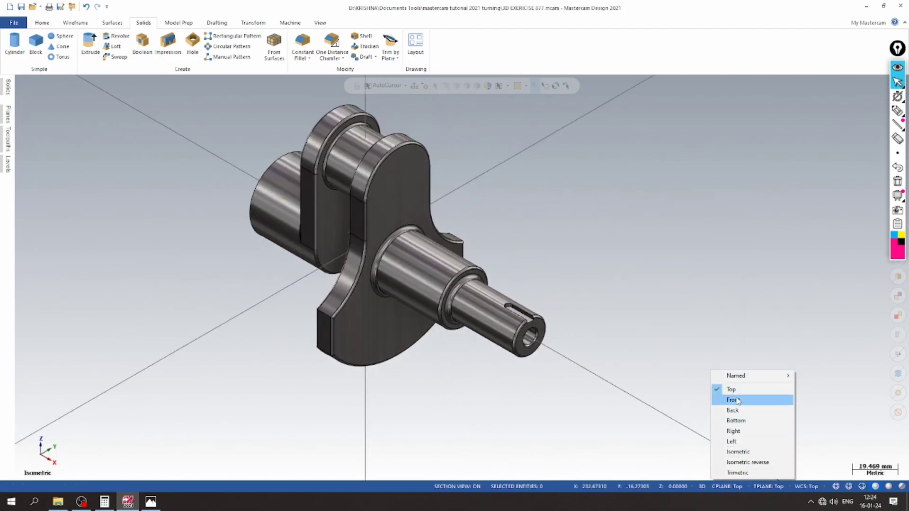
pyautogui.click(736, 400)
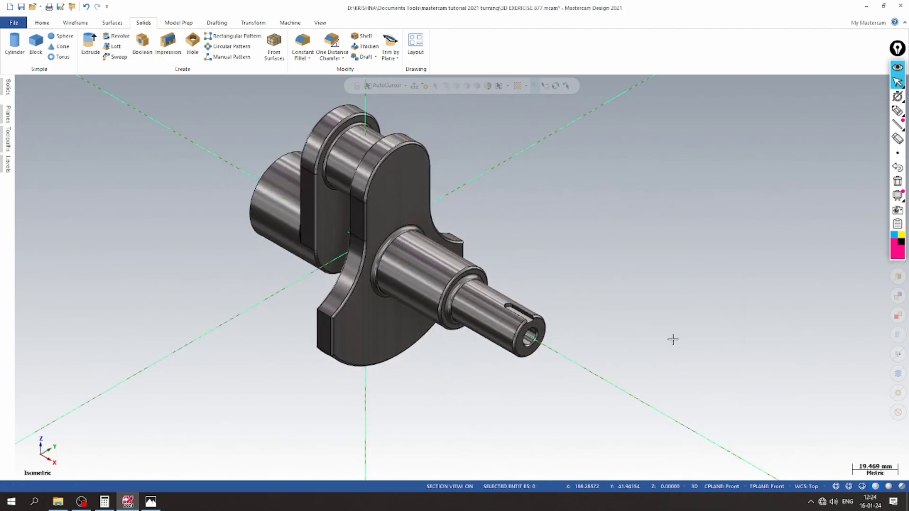
# - Recheck drawing 877 in Photos, section the crankshaft at the Front plane, and show it from the front
pyautogui.click(151, 503)
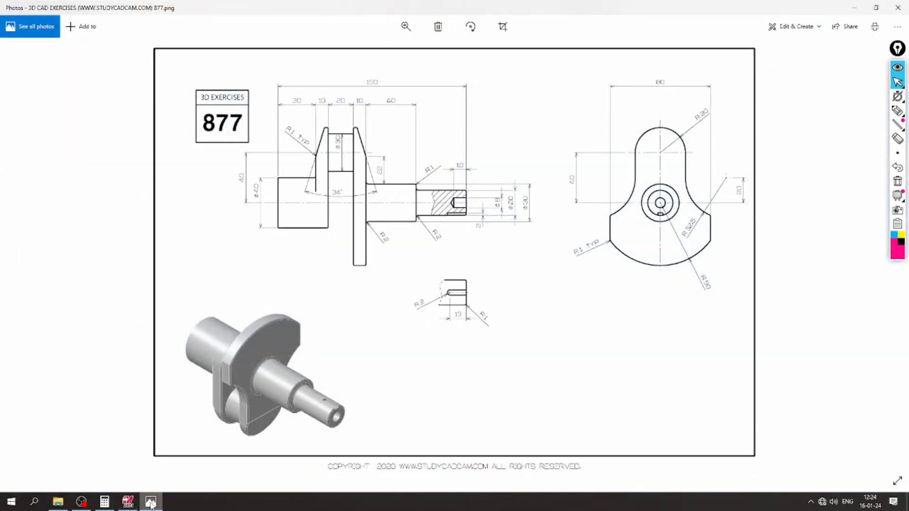
pyautogui.click(150, 503)
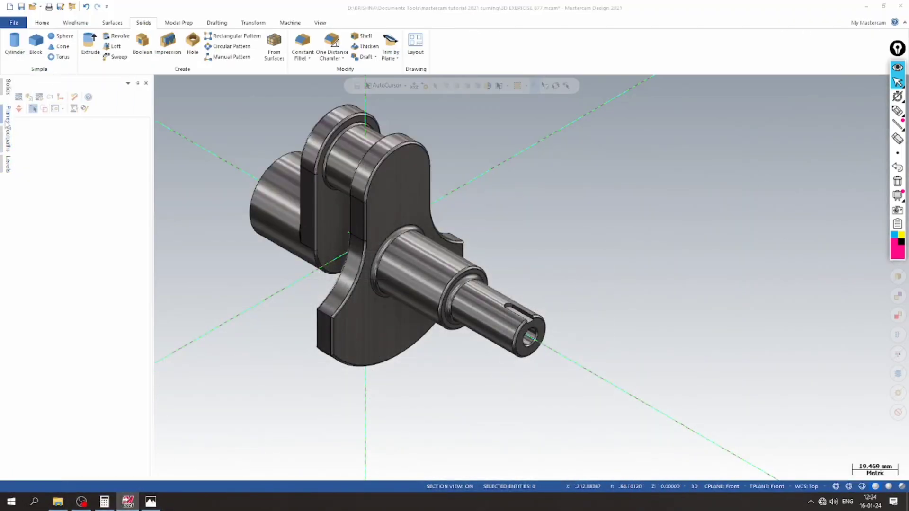
pyautogui.click(174, 130)
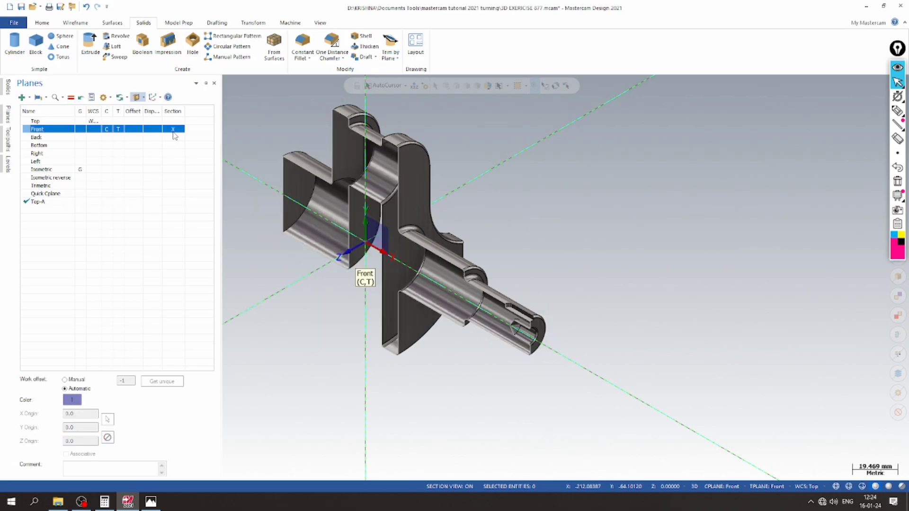
pyautogui.rightClick(521, 128)
pyautogui.click(563, 220)
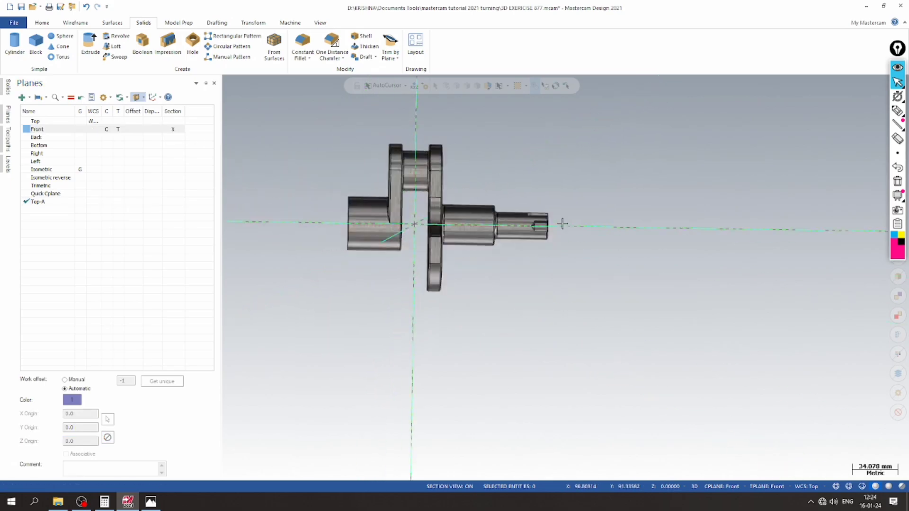
pyautogui.scroll(1, 417, 132)
pyautogui.scroll(1, 416, 258)
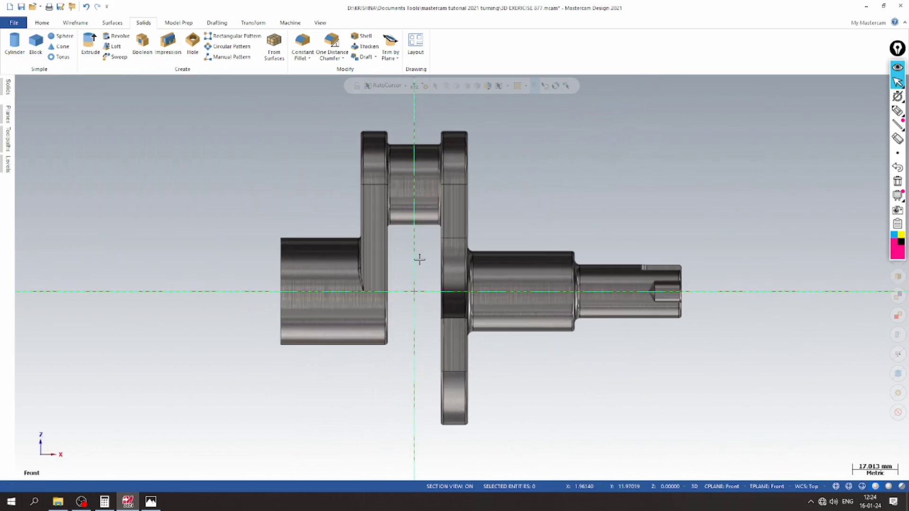
pyautogui.scroll(-1, 400, 313)
pyautogui.scroll(1, 399, 312)
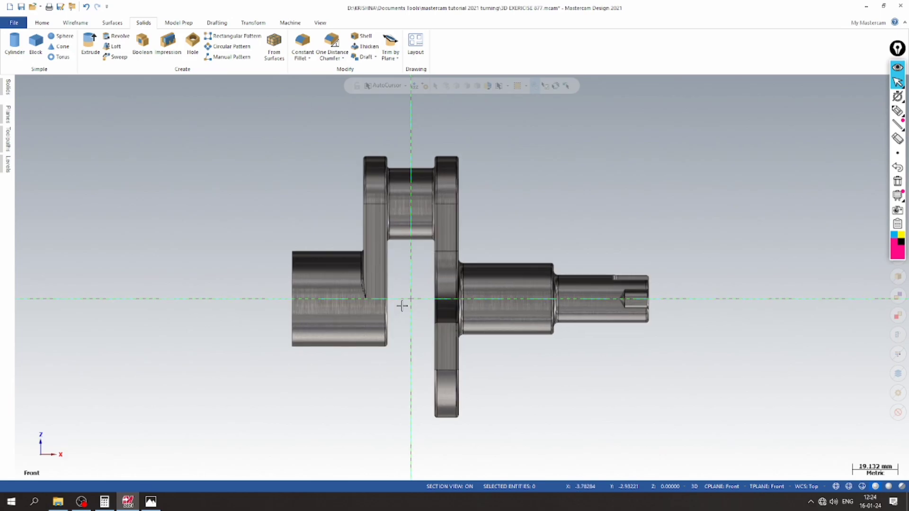
# - Draw a vertical line about 74.6 mm long upward from the origin through the crank pin
pyautogui.click(75, 23)
pyautogui.click(68, 44)
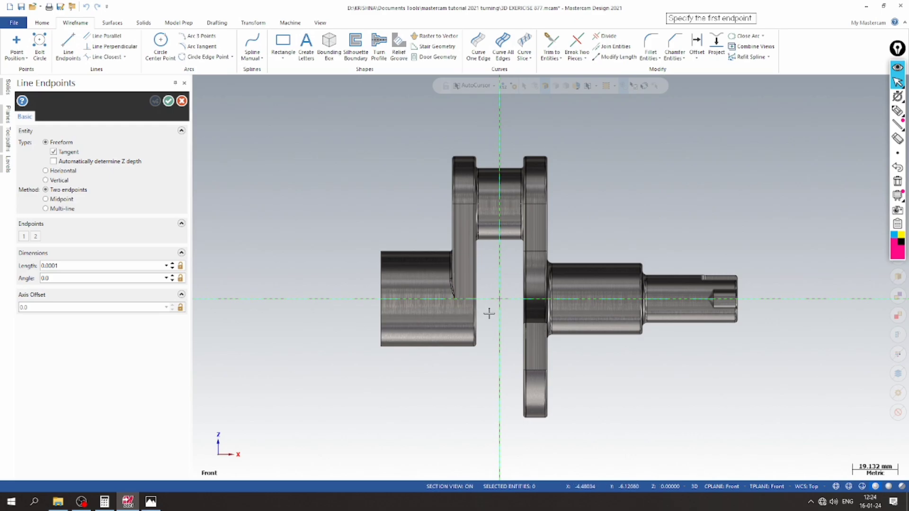
pyautogui.click(499, 300)
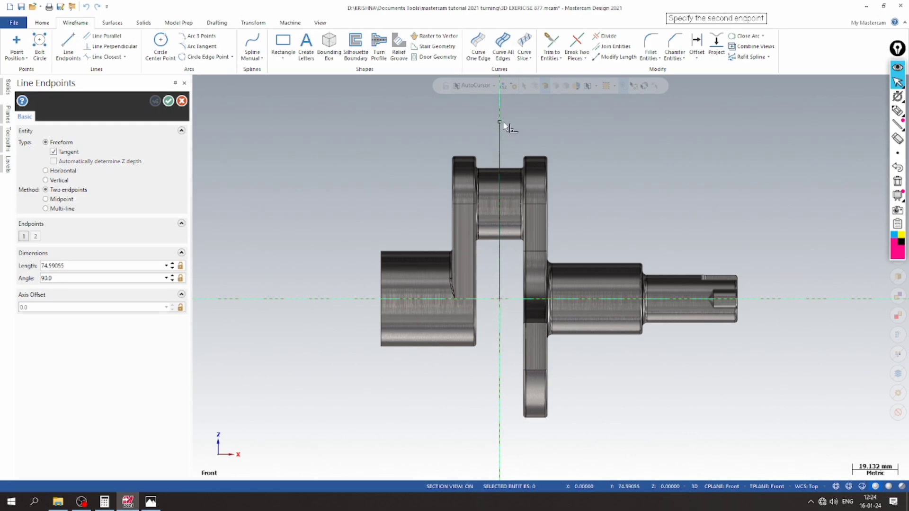
pyautogui.click(501, 122)
pyautogui.moveTo(501, 122); pyautogui.dragTo(291, 169, button='middle')
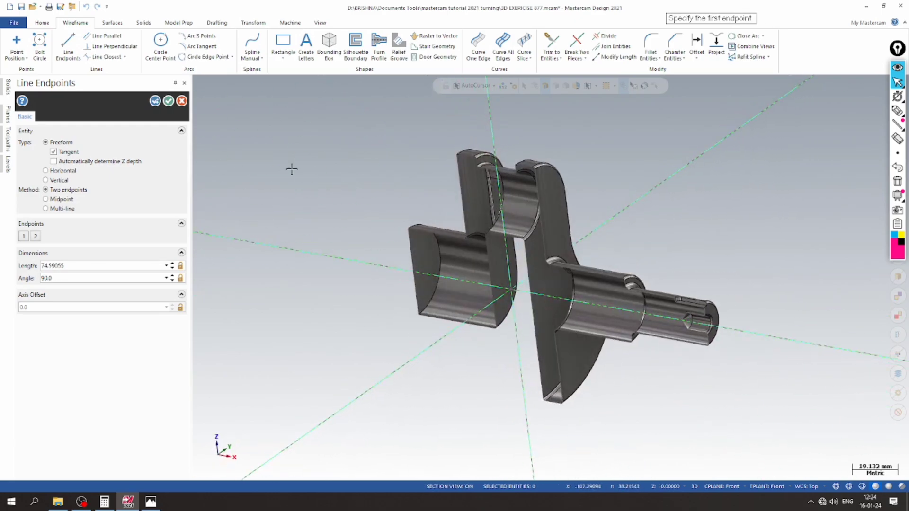
# - Draw a horizontal line from the origin out past the large end journal, and bring up drawing 877 in Photos
pyautogui.rightClick(292, 169)
pyautogui.click(314, 232)
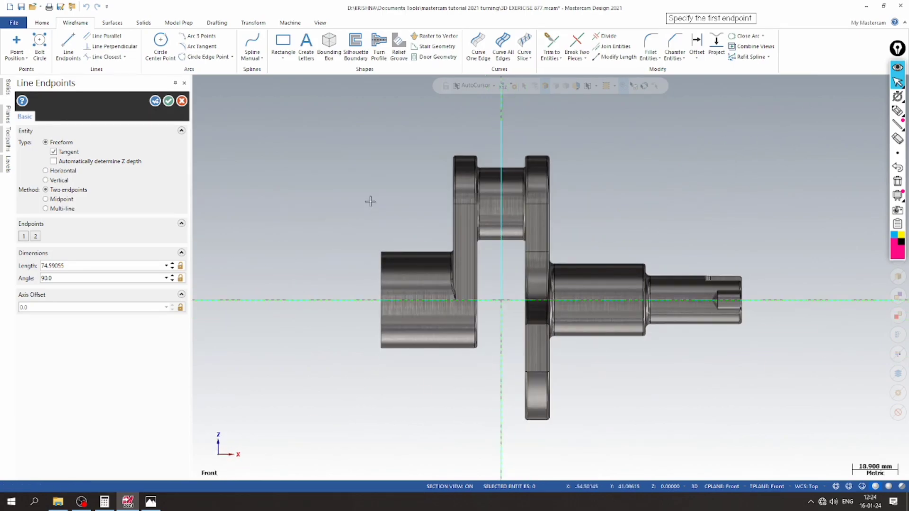
pyautogui.click(501, 300)
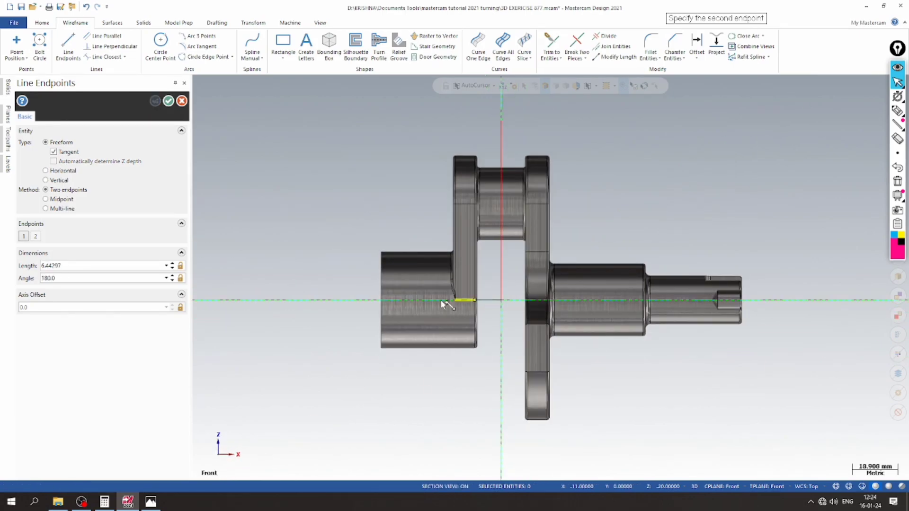
pyautogui.click(294, 299)
pyautogui.click(169, 101)
pyautogui.scroll(-1, 253, 264)
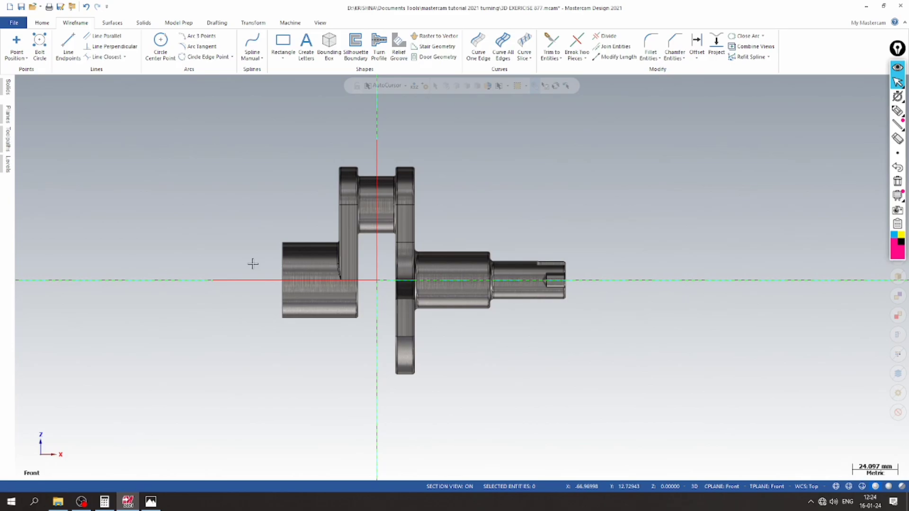
pyautogui.click(151, 502)
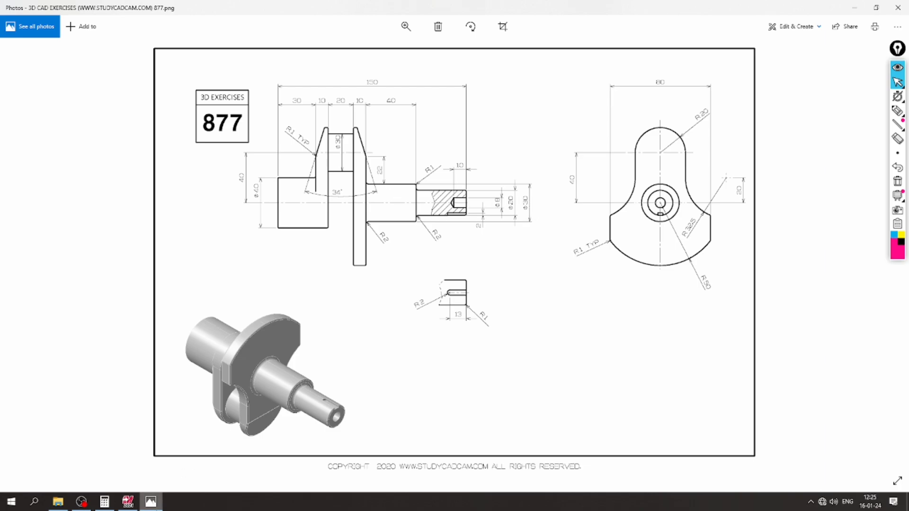
# - Point out the 22 mm height and the Ø30 journal diameter on drawing 877 with pen marks, and clear them
pyautogui.click(897, 111)
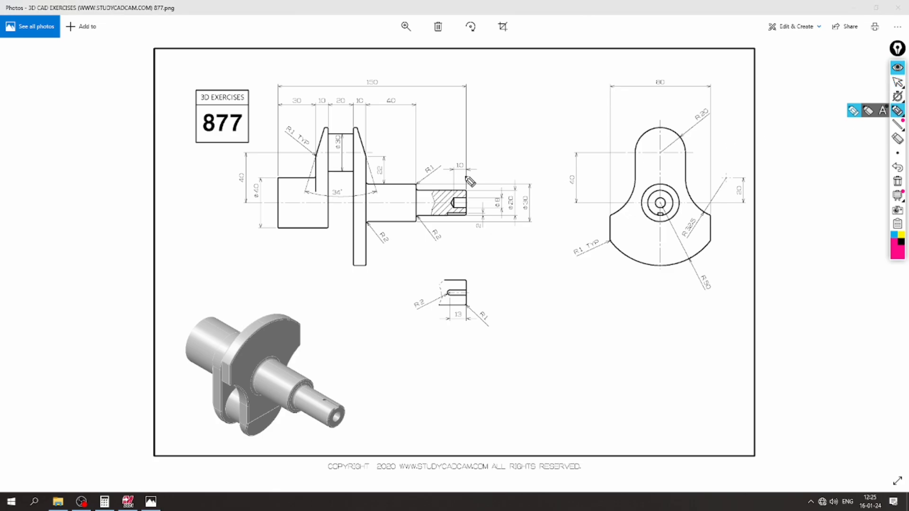
pyautogui.moveTo(386, 166); pyautogui.dragTo(421, 147)
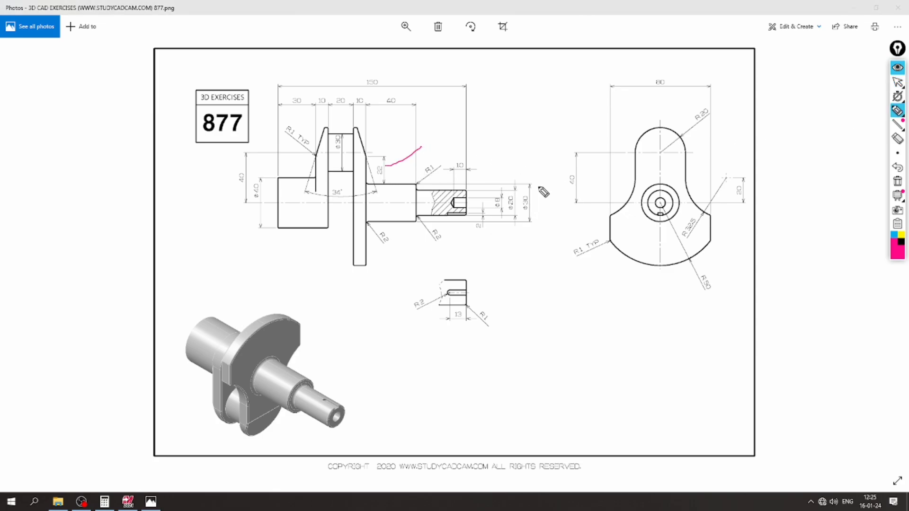
pyautogui.moveTo(538, 185)
pyautogui.mouseDown()
pyautogui.moveTo(519, 231)
pyautogui.moveTo(555, 220)
pyautogui.mouseUp()
pyautogui.moveTo(534, 289)
pyautogui.mouseDown()
pyautogui.moveTo(533, 320)
pyautogui.moveTo(554, 300)
pyautogui.moveTo(533, 321)
pyautogui.mouseUp()
pyautogui.click(898, 182)
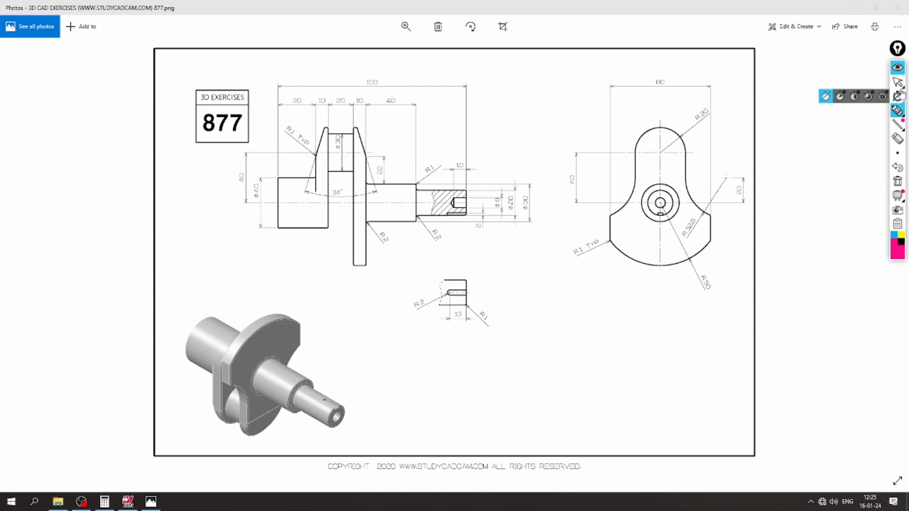
pyautogui.click(898, 69)
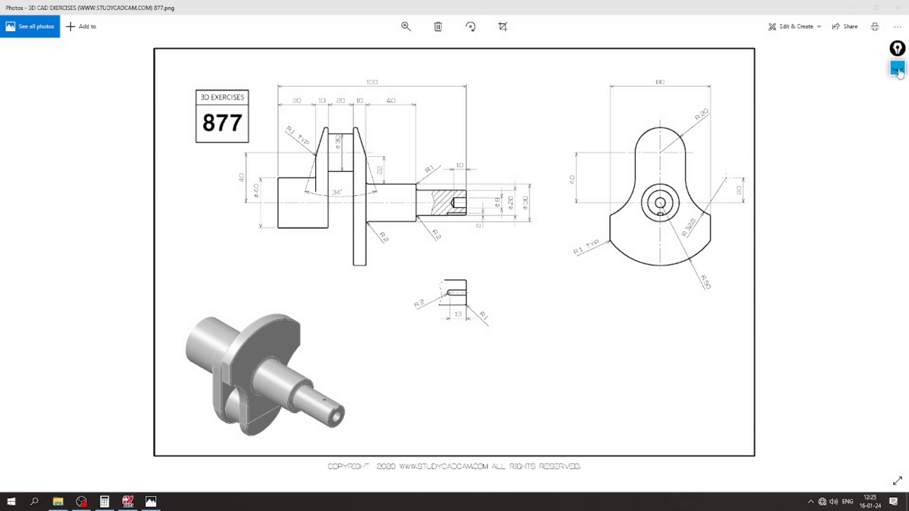
# - Calculate 22 + 15 in Calculator, and minimize it
pyautogui.click(105, 502)
pyautogui.click(594, 252)
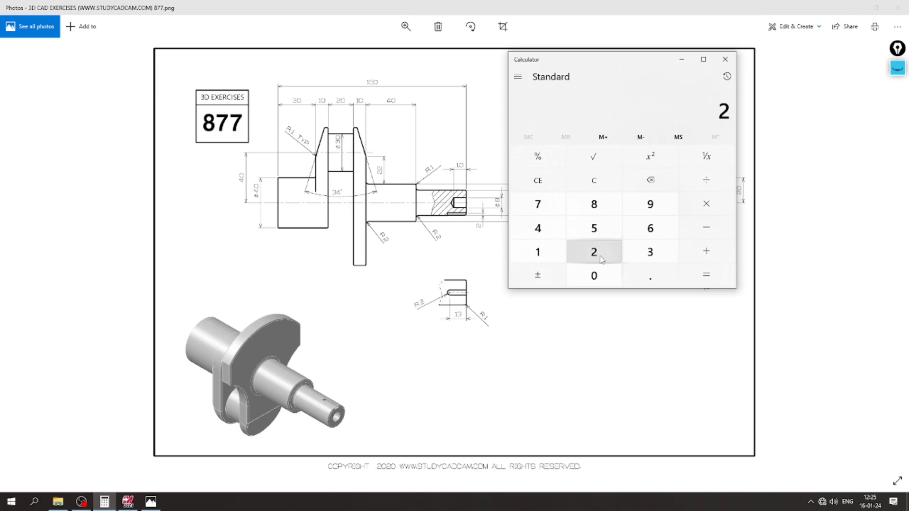
pyautogui.click(593, 252)
pyautogui.click(707, 252)
pyautogui.click(538, 252)
pyautogui.click(593, 228)
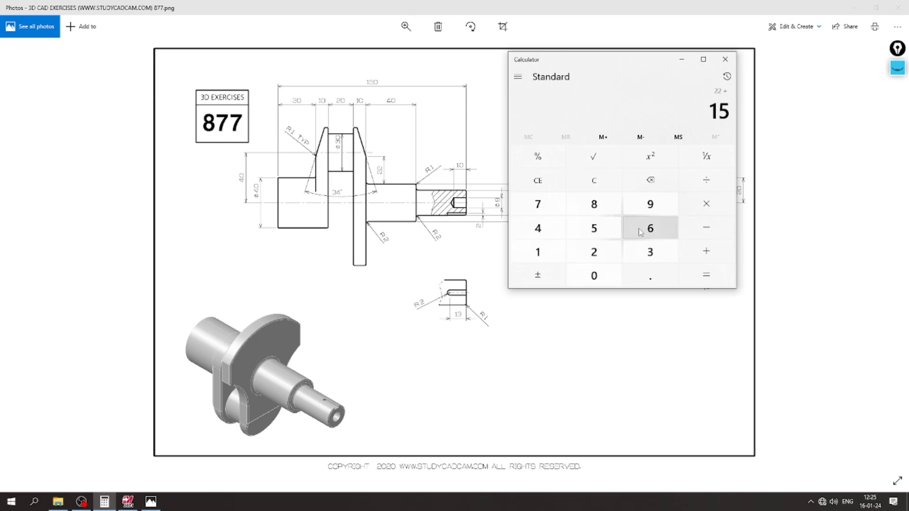
pyautogui.click(708, 276)
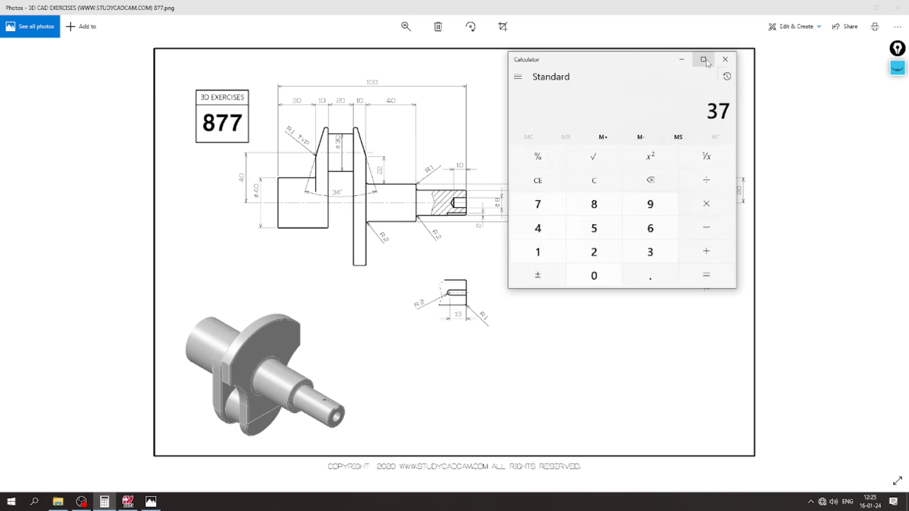
pyautogui.click(680, 60)
# - Switch to Mastercam and offset a copy of the horizontal construction line 37 mm upward
pyautogui.click(128, 502)
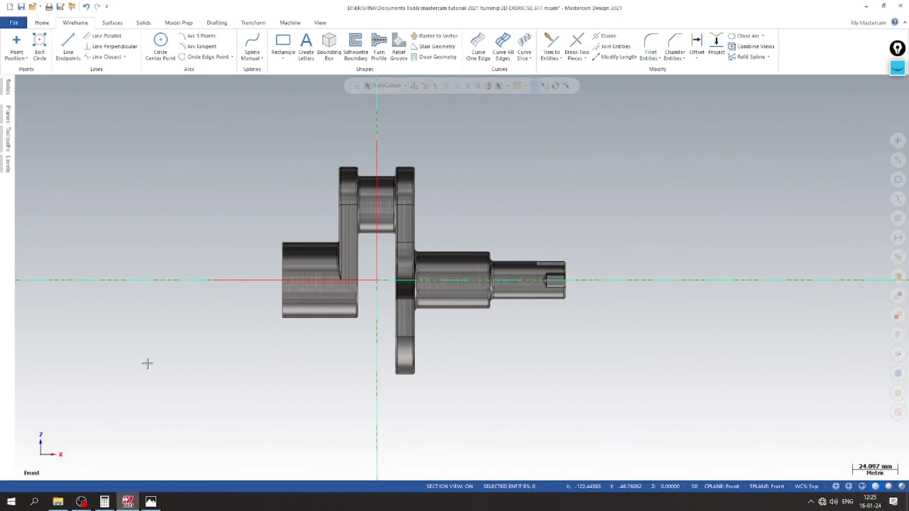
pyautogui.click(696, 46)
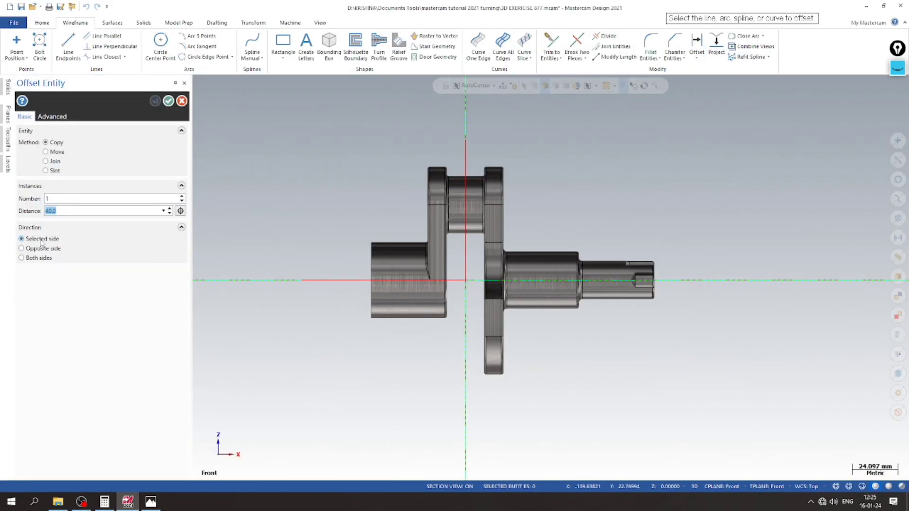
pyautogui.write('37')
pyautogui.click(455, 276)
pyautogui.click(362, 187)
pyautogui.scroll(3, 363, 187)
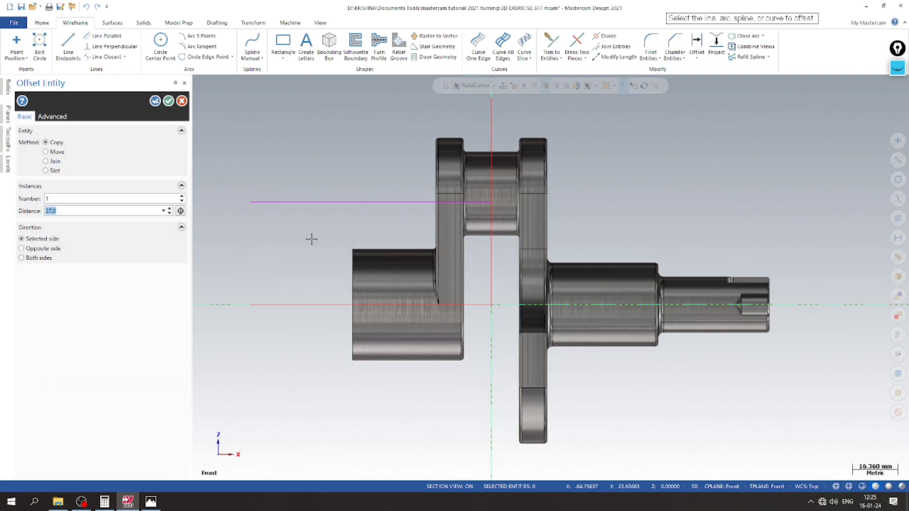
pyautogui.click(169, 101)
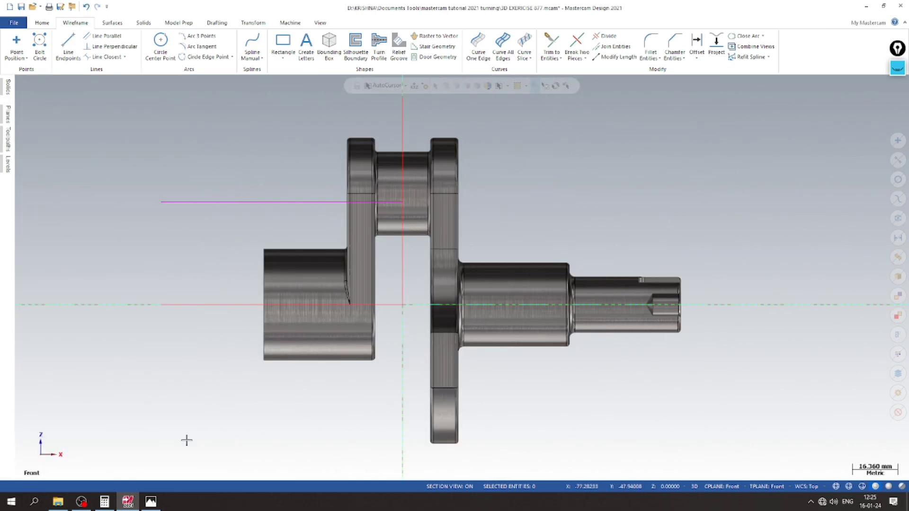
# - Recheck drawing 877 in Photos, and offset a copy of the vertical line 20 mm toward the large end journal
pyautogui.click(148, 502)
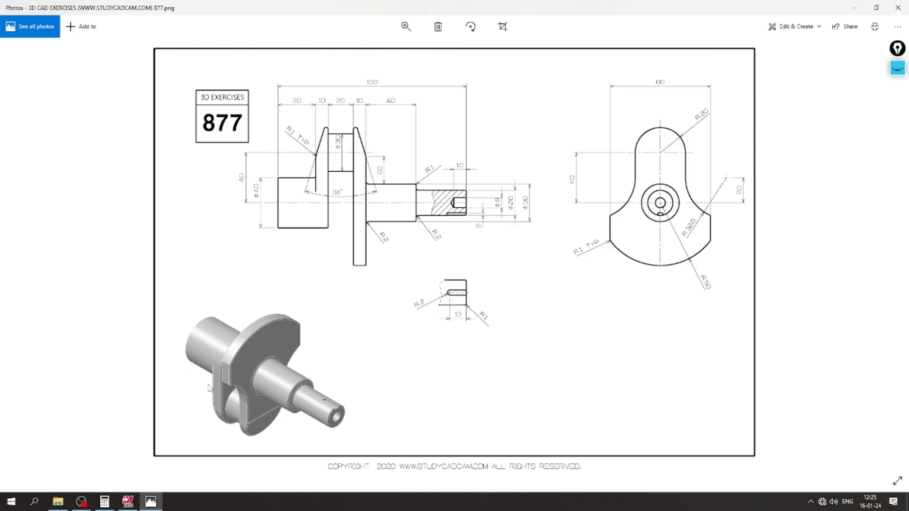
pyautogui.click(150, 503)
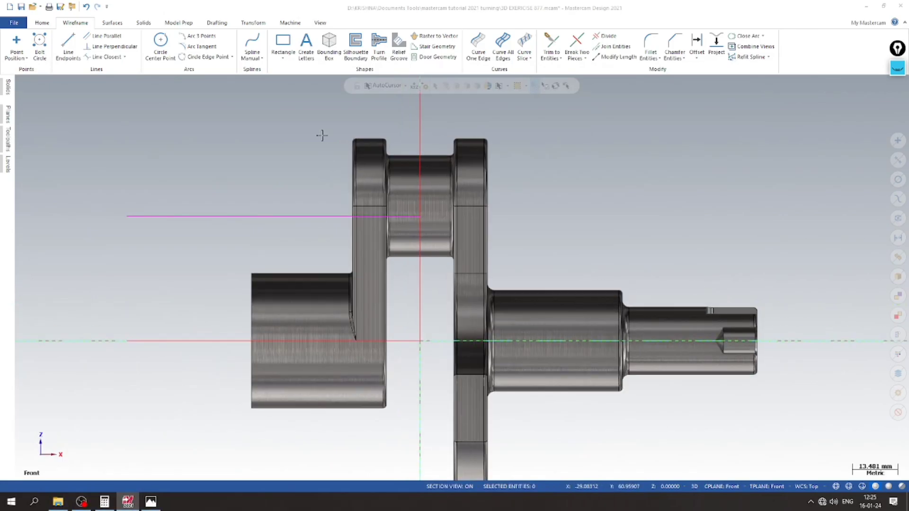
pyautogui.scroll(-1, 440, 312)
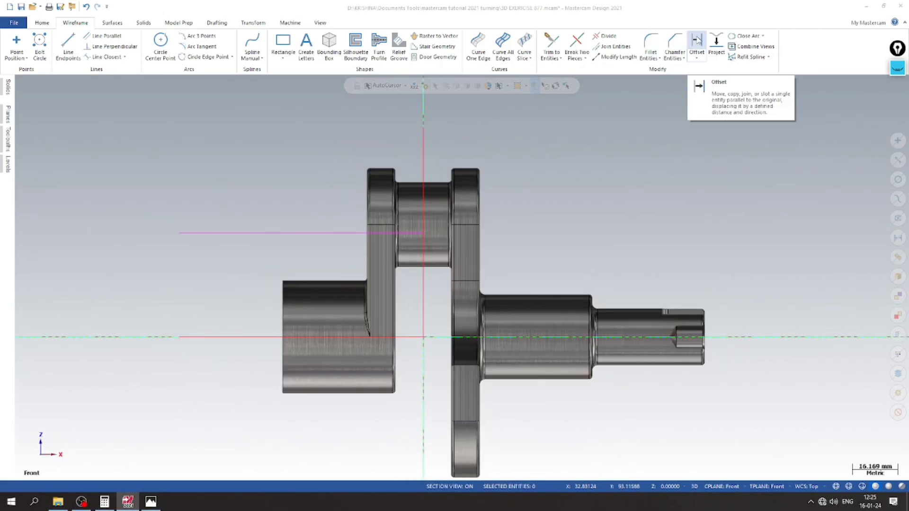
pyautogui.click(697, 41)
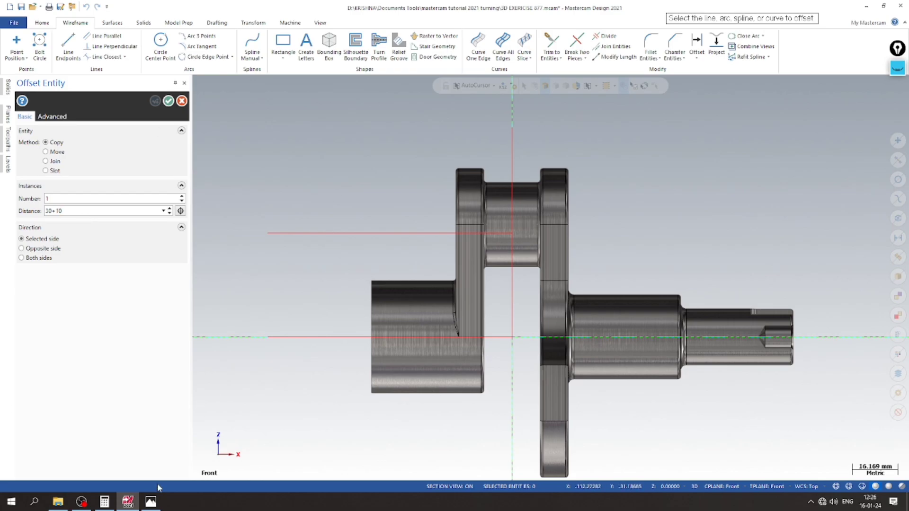
pyautogui.click(151, 501)
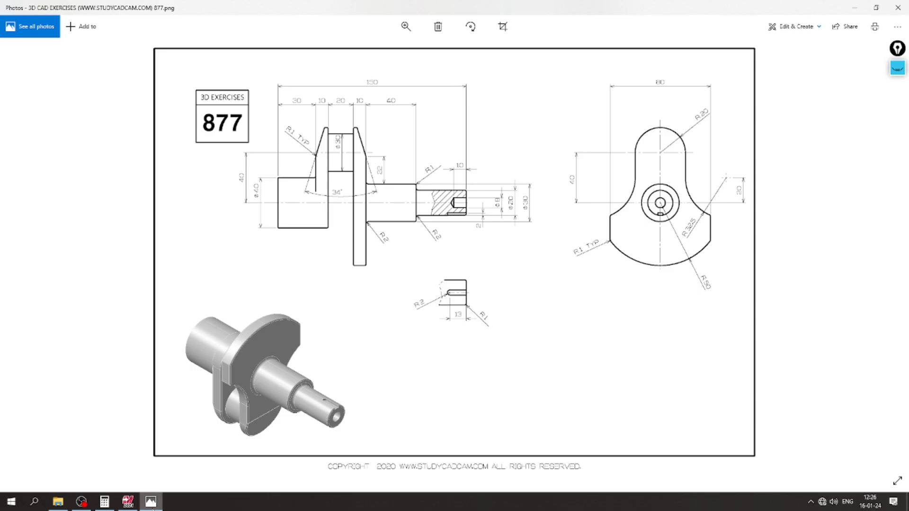
pyautogui.click(150, 501)
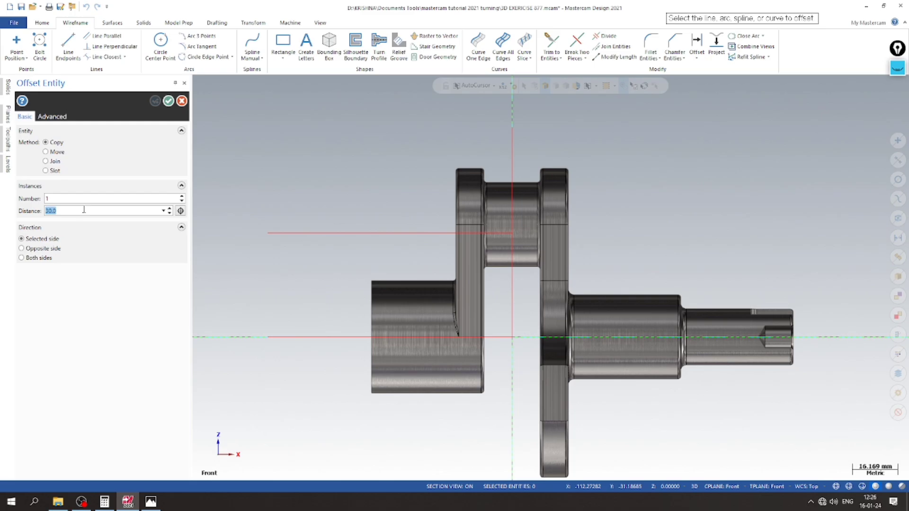
pyautogui.click(511, 284)
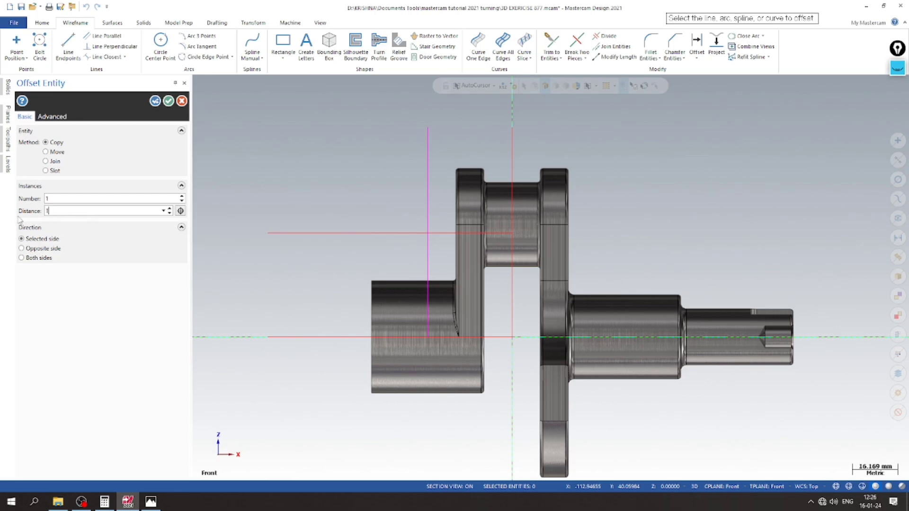
pyautogui.press('Return')
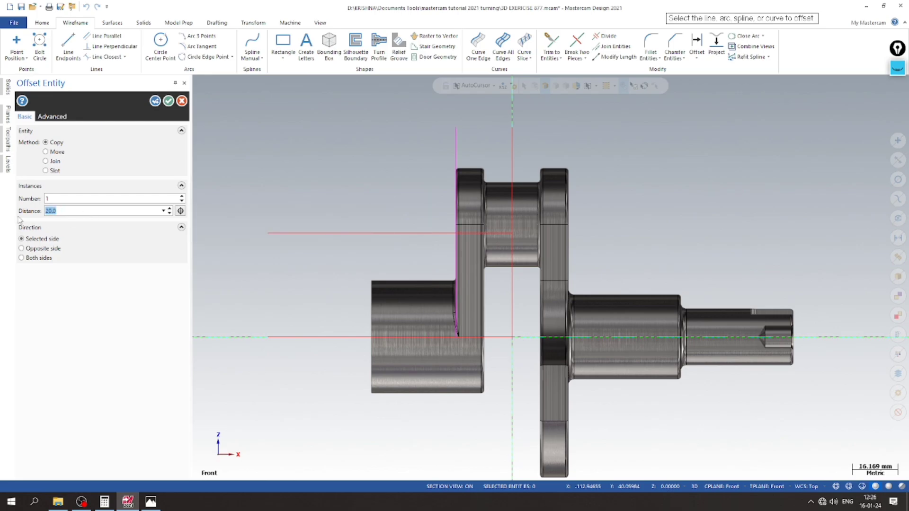
# - Point out the 20 mm spacing between the webs on drawing 877 with pen marks, and clear them
pyautogui.click(150, 501)
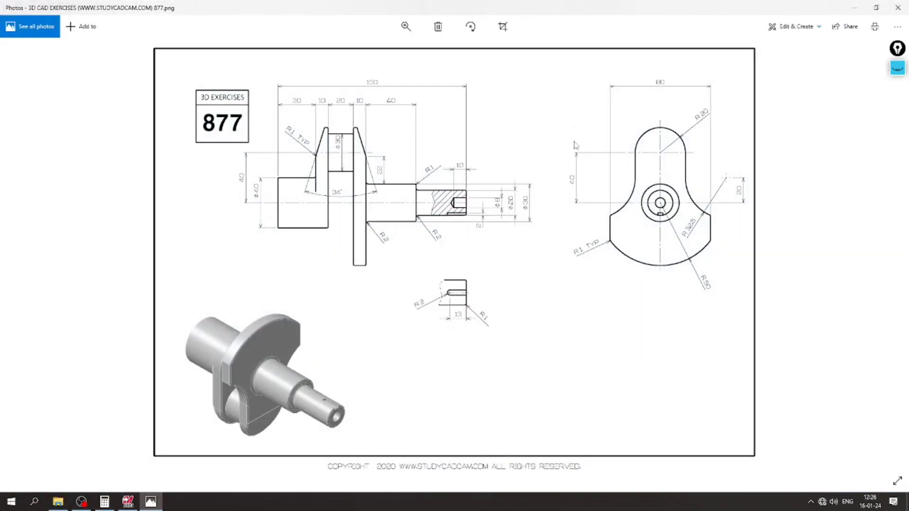
pyautogui.click(896, 67)
pyautogui.click(897, 111)
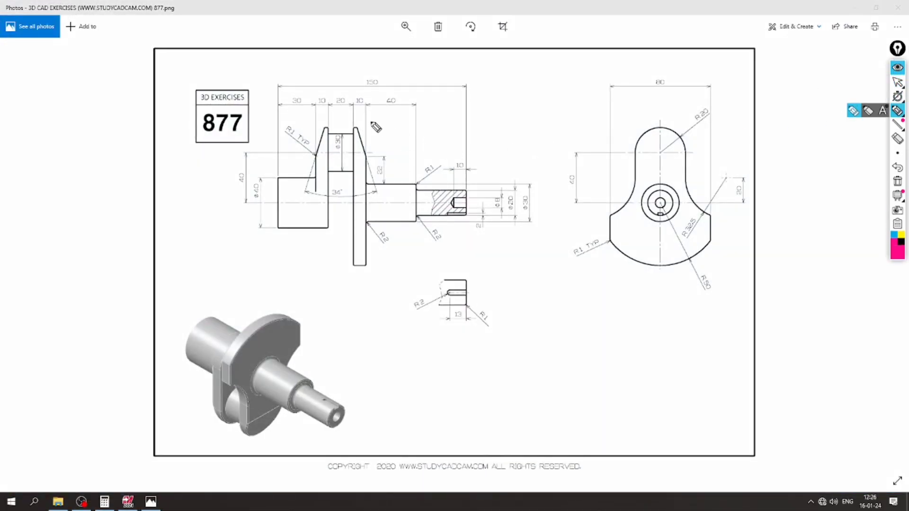
pyautogui.moveTo(344, 101)
pyautogui.mouseDown()
pyautogui.moveTo(361, 39)
pyautogui.moveTo(326, 44)
pyautogui.moveTo(401, 53)
pyautogui.moveTo(399, 61)
pyautogui.mouseUp()
pyautogui.moveTo(384, 71); pyautogui.dragTo(452, 20)
pyautogui.moveTo(420, 69)
pyautogui.mouseDown()
pyautogui.moveTo(437, 77)
pyautogui.moveTo(471, 52)
pyautogui.mouseUp()
pyautogui.click(898, 181)
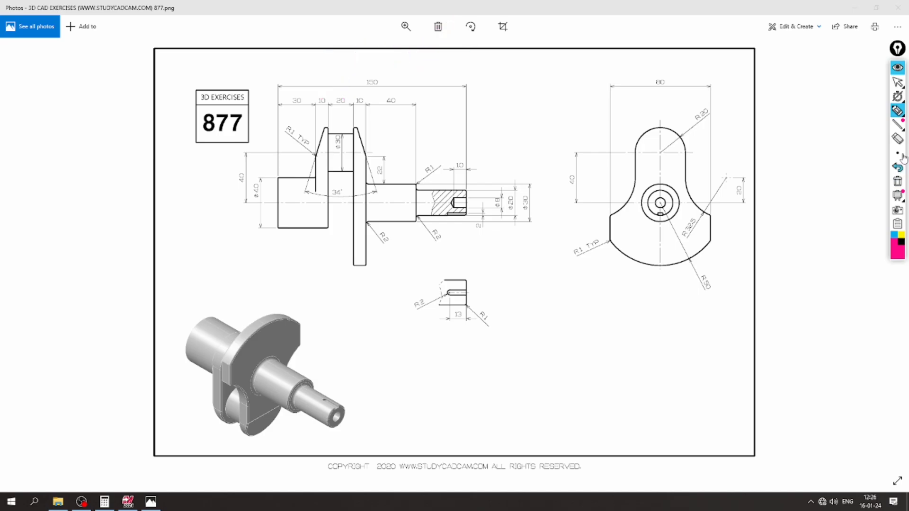
pyautogui.click(900, 83)
pyautogui.click(897, 69)
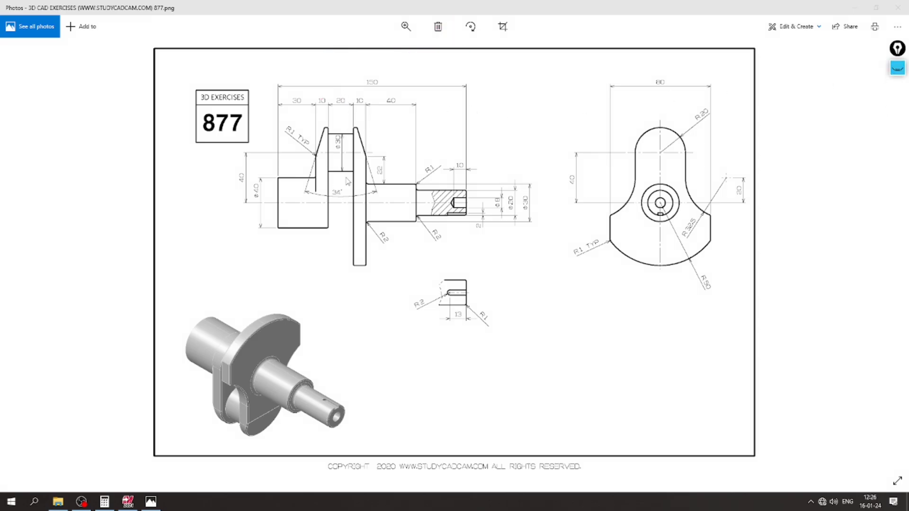
# - Accept the offset in Mastercam, and trim the two offset lines to a corner, keeping the upper and outer parts
pyautogui.click(127, 501)
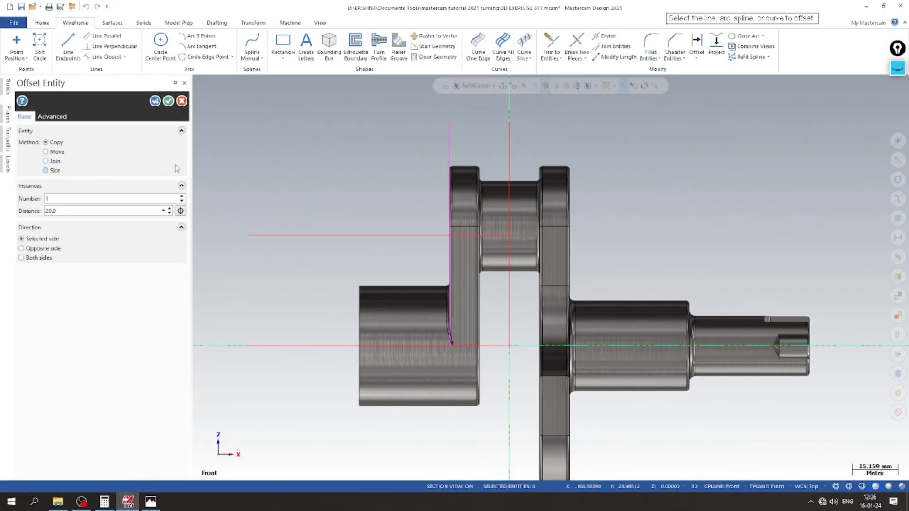
pyautogui.click(168, 101)
pyautogui.scroll(1, 314, 202)
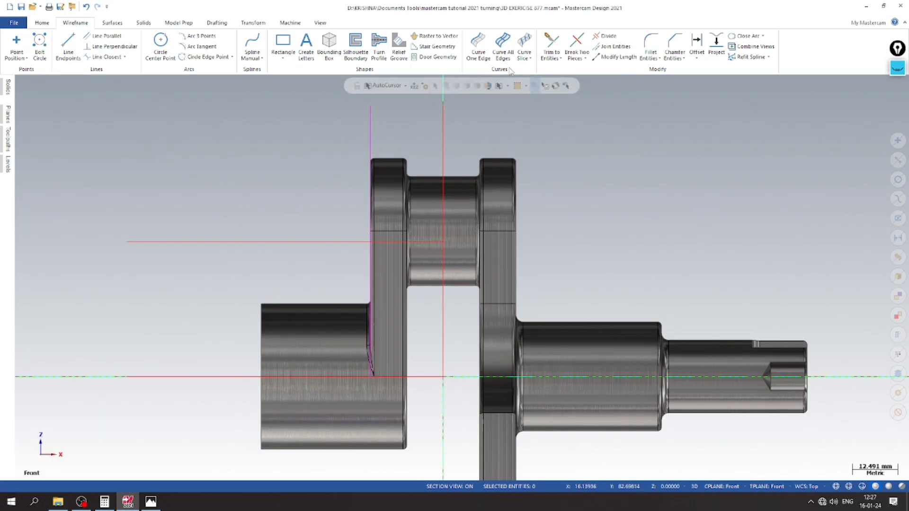
pyautogui.click(547, 42)
pyautogui.click(414, 242)
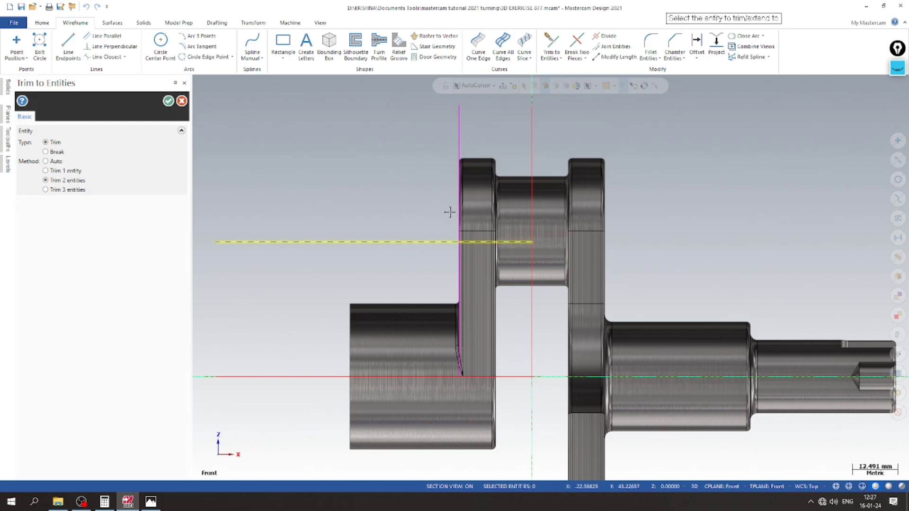
pyautogui.click(457, 211)
pyautogui.scroll(-1, 404, 191)
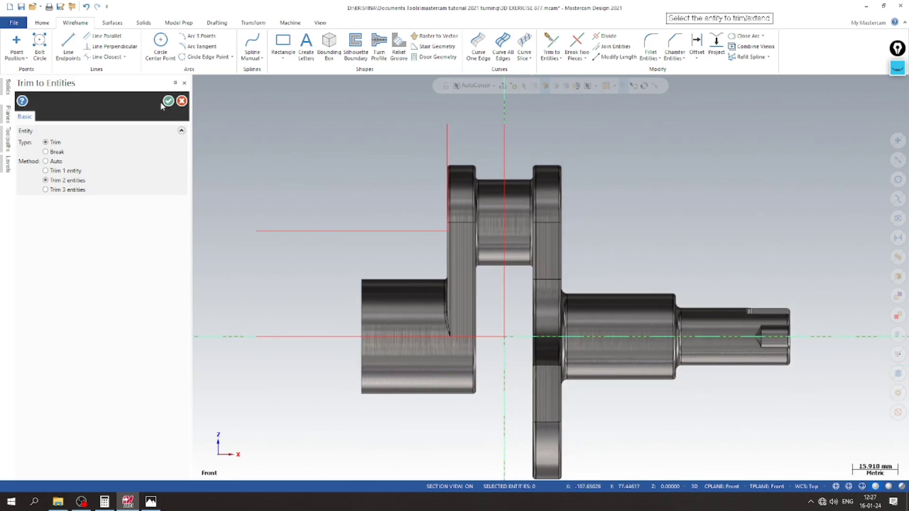
pyautogui.click(169, 101)
# - Recheck drawing 877 in Photos, and in Mastercam rotate a copy of the short vertical line 17° (34/2) about its lower corner, toward the crank pin
pyautogui.scroll(2, 312, 219)
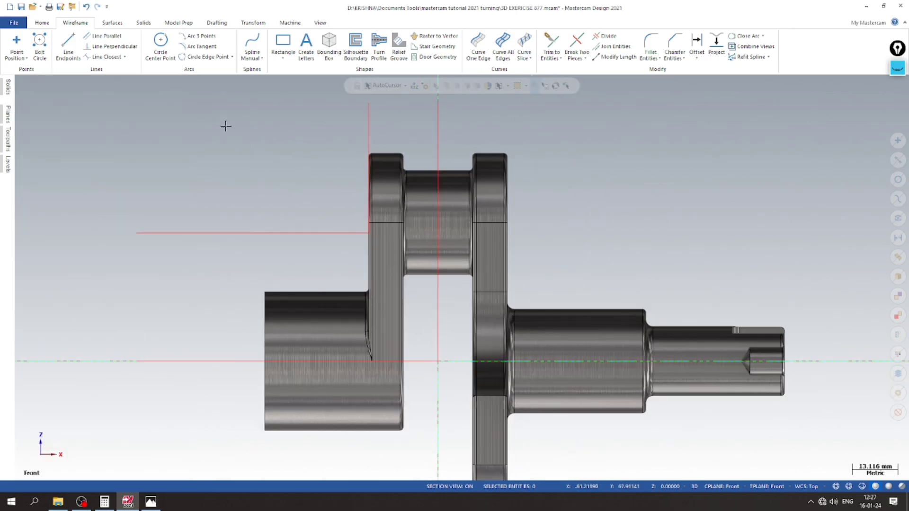
pyautogui.click(369, 105)
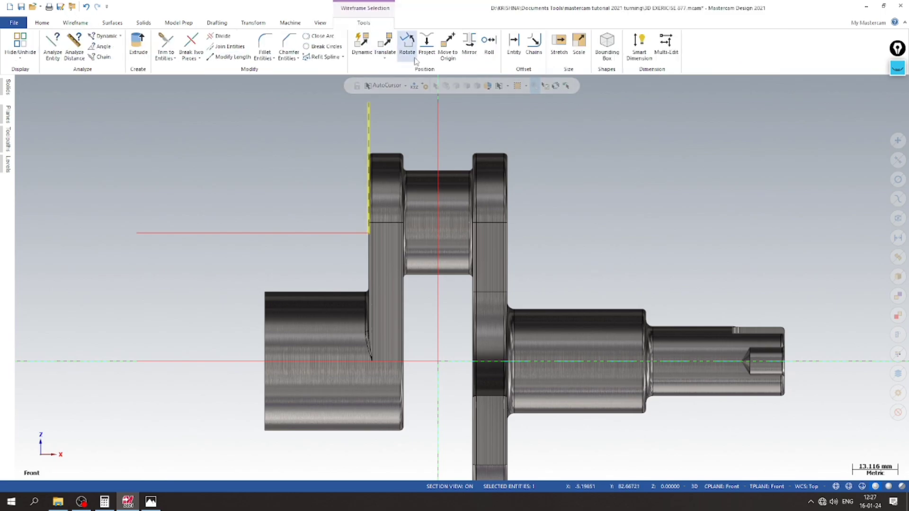
pyautogui.click(412, 53)
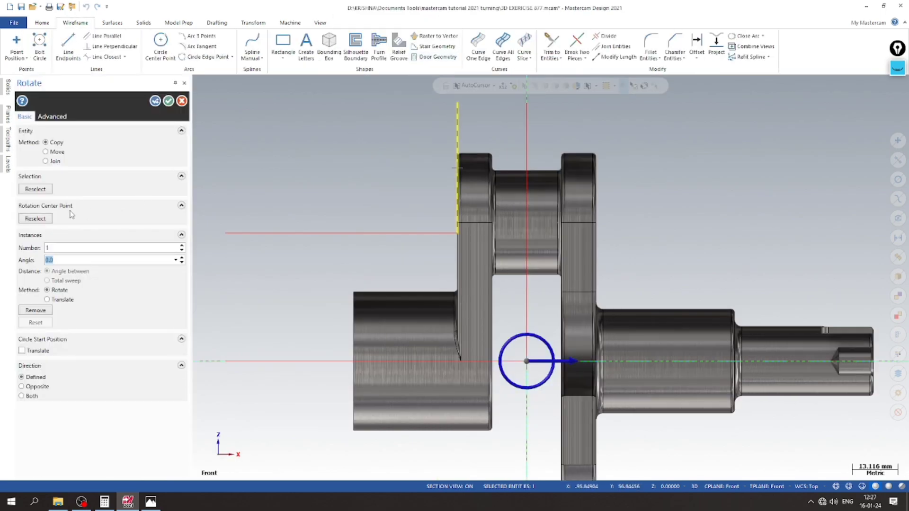
pyautogui.click(458, 234)
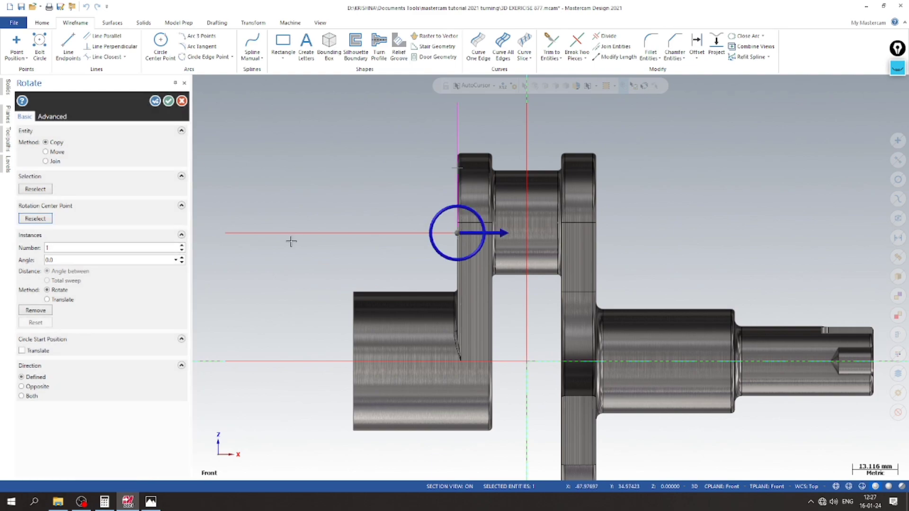
pyautogui.click(151, 502)
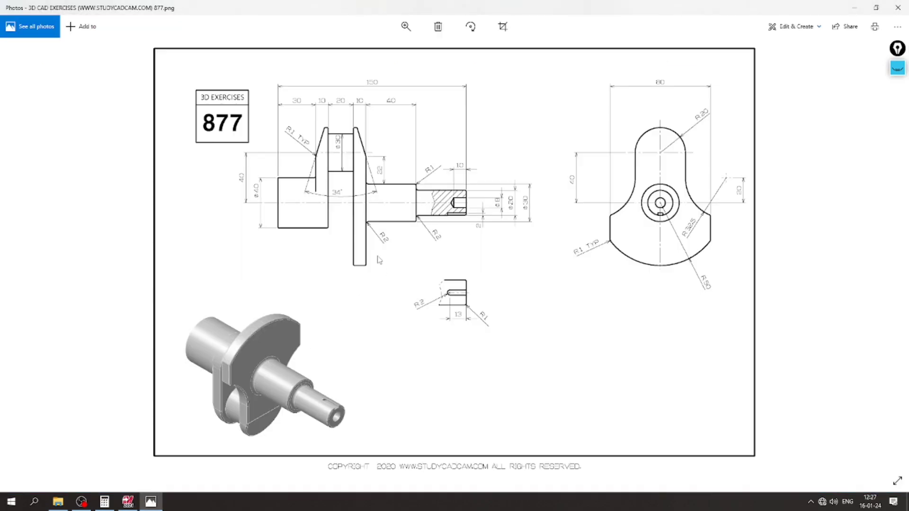
pyautogui.click(150, 501)
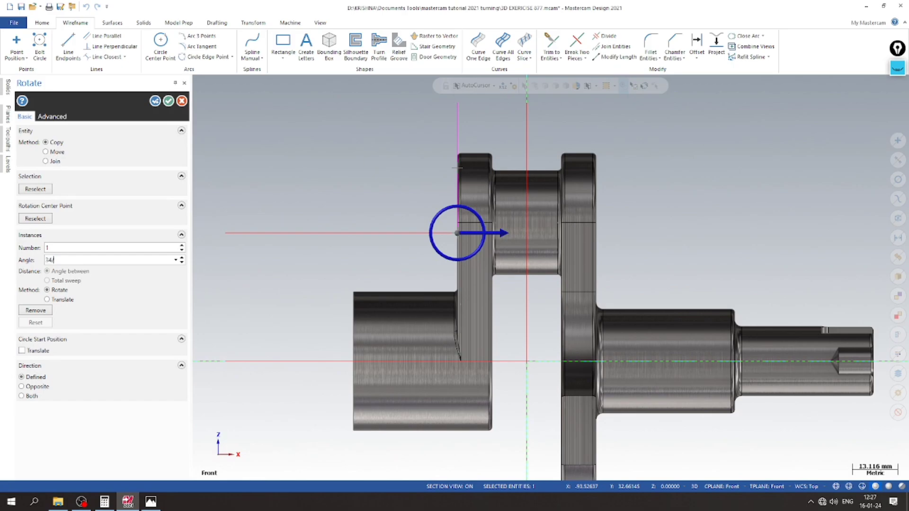
pyautogui.press('Tab')
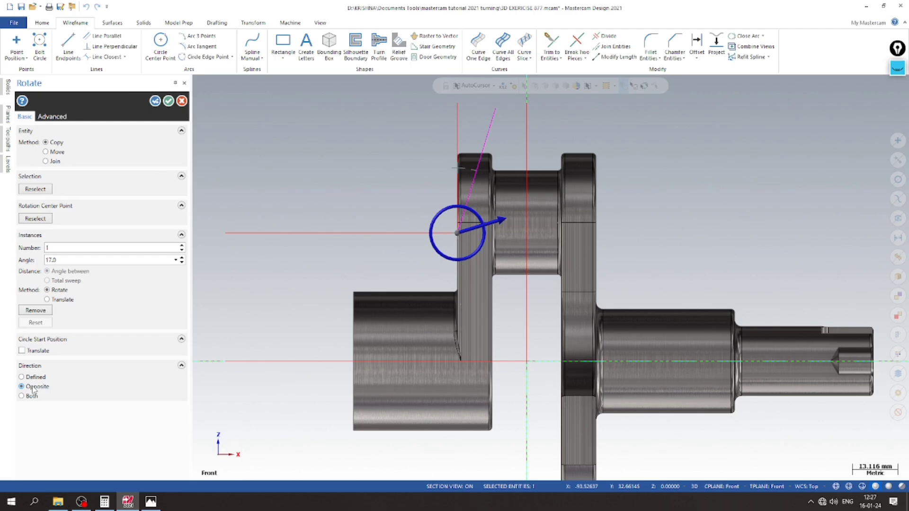
pyautogui.scroll(2, 428, 178)
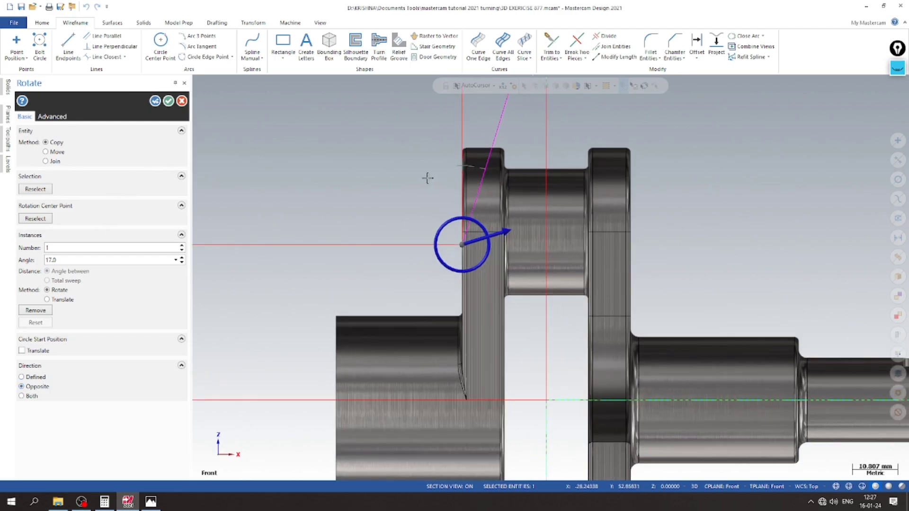
pyautogui.click(169, 102)
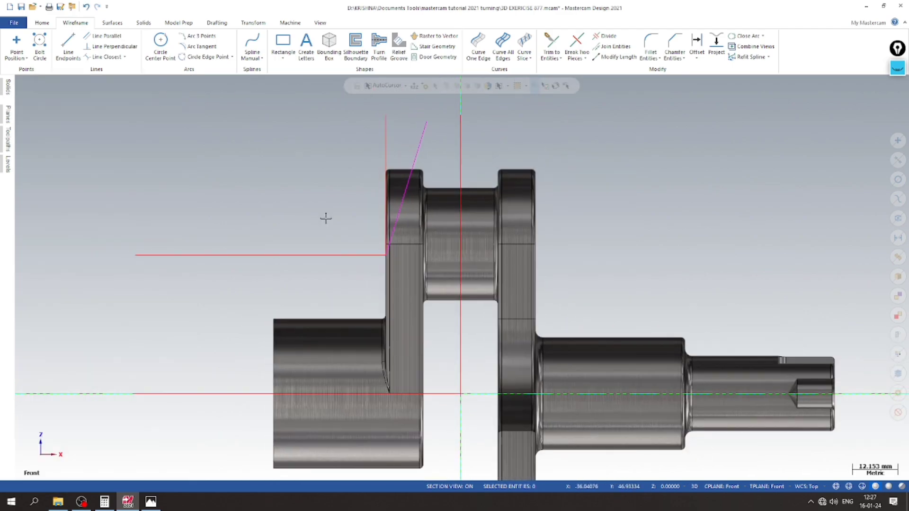
# - Delete the original short vertical line at the web's outer face, and clear the result colours from the rotated copy
pyautogui.click(385, 135)
pyautogui.rightClick(386, 138)
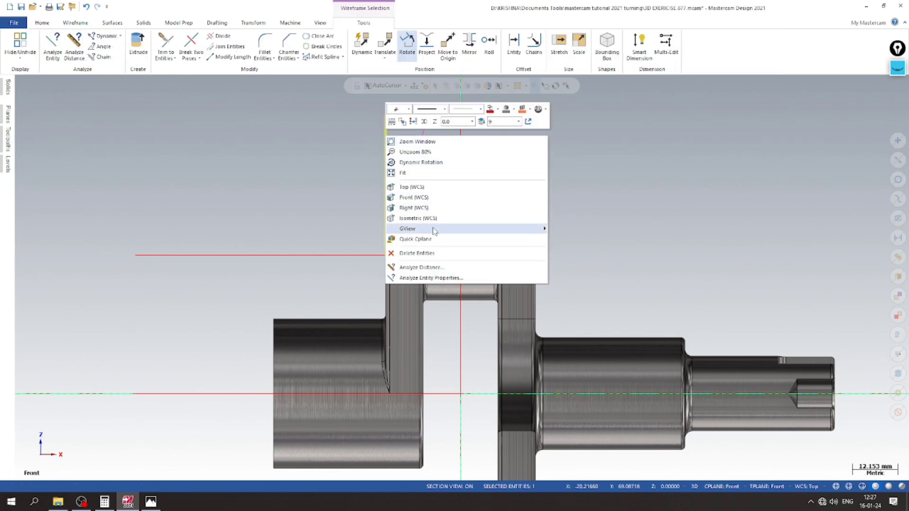
pyautogui.click(431, 256)
pyautogui.scroll(1, 320, 176)
pyautogui.rightClick(314, 137)
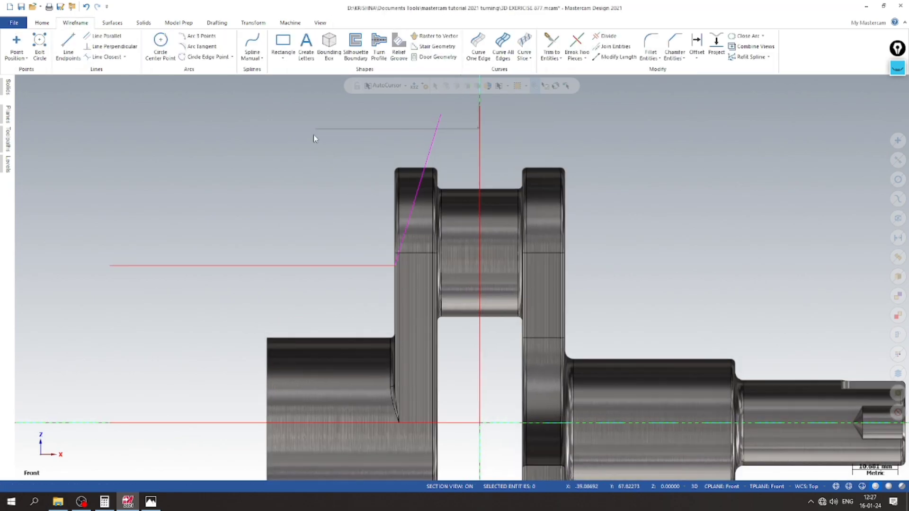
pyautogui.click(341, 122)
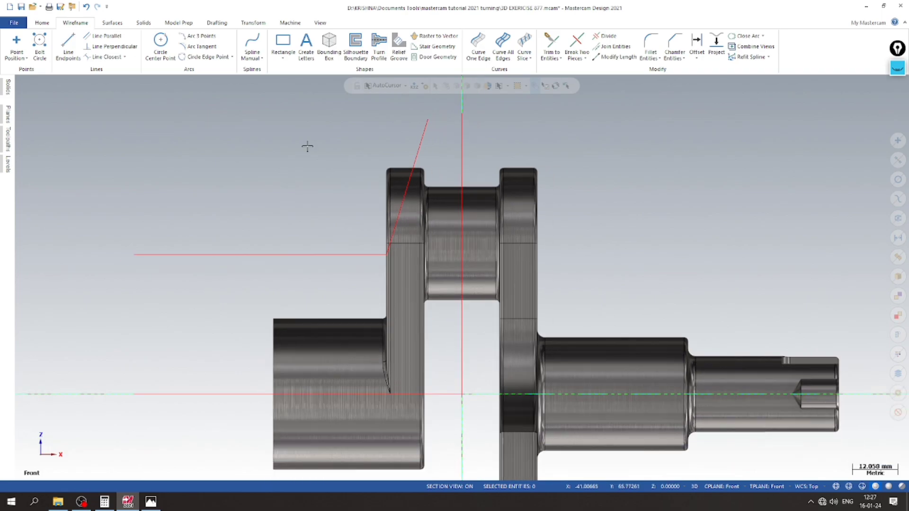
# - Create a parallel line 25 mm above the short horizontal line that meets the slanted taper line
pyautogui.click(105, 36)
pyautogui.click(389, 255)
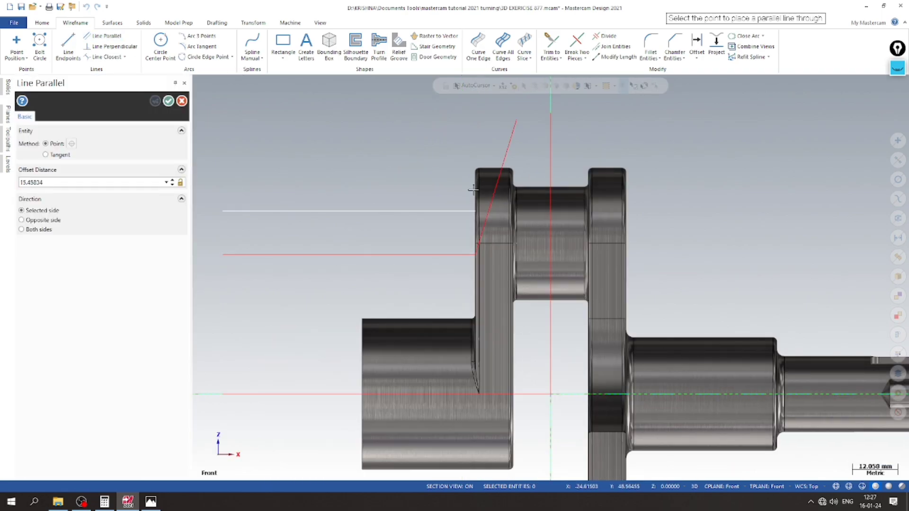
pyautogui.click(475, 156)
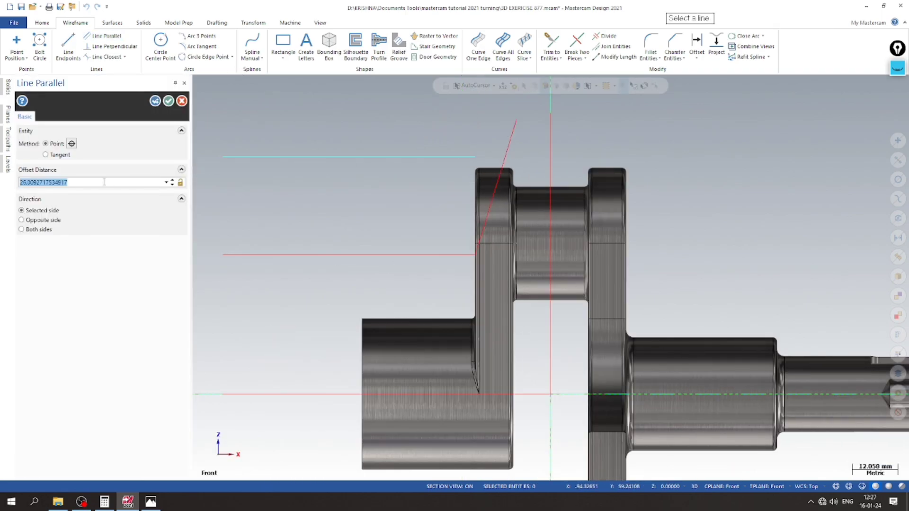
pyautogui.write('25')
pyautogui.press('Return')
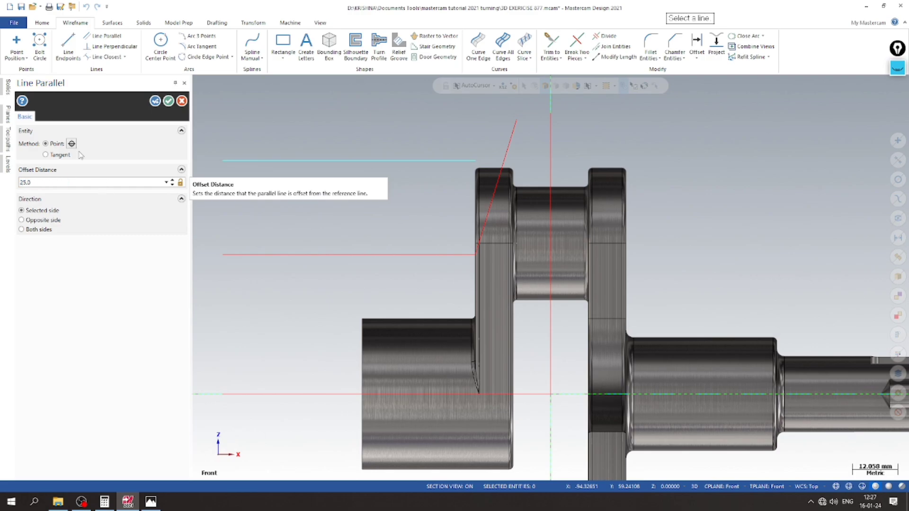
# - Trim the new upper horizontal line and the slanted taper line to a shared corner, keeping the taper's lower part
pyautogui.click(551, 55)
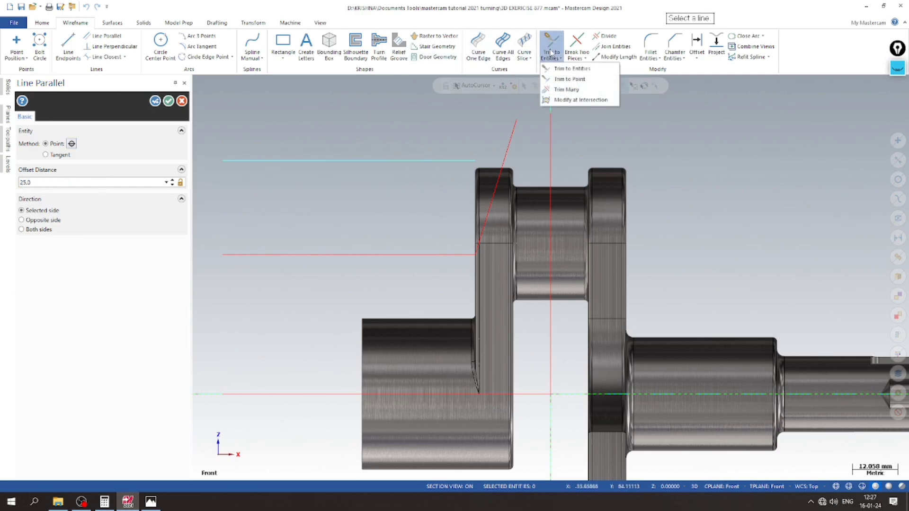
pyautogui.click(485, 119)
pyautogui.click(550, 43)
pyautogui.click(365, 162)
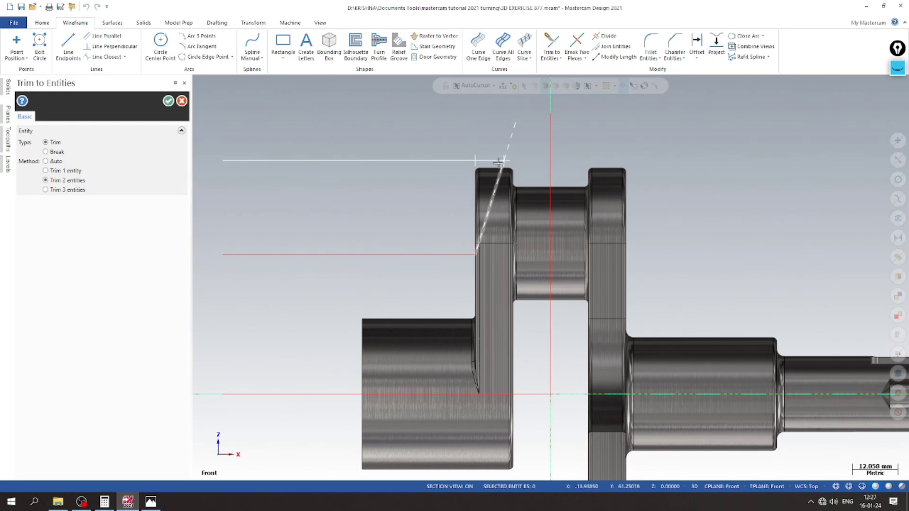
pyautogui.click(498, 162)
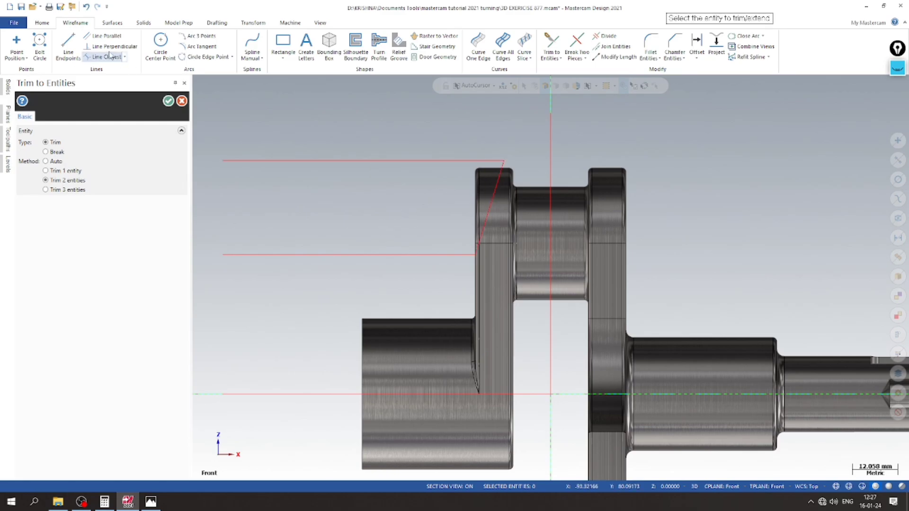
# - Create a line parallel to the vertical centre line, offset 22 mm toward the large end journal
pyautogui.click(105, 36)
pyautogui.click(556, 163)
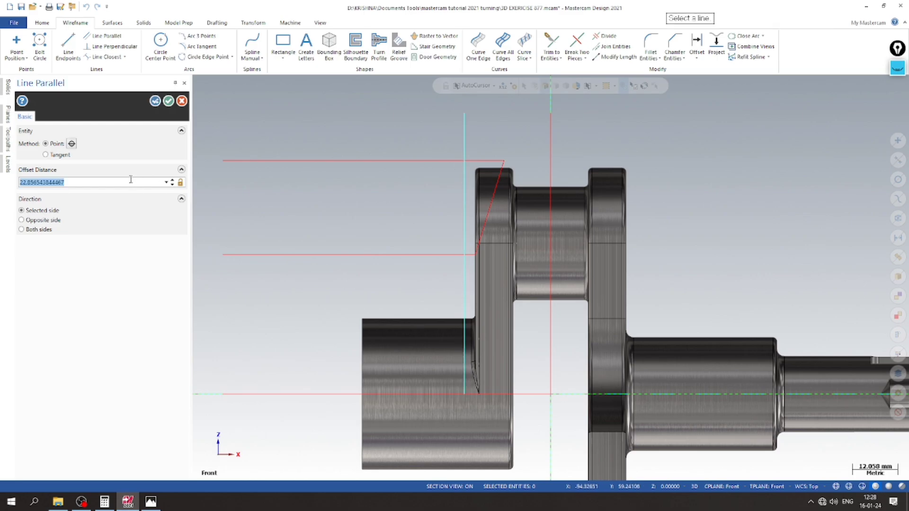
pyautogui.write('20')
pyautogui.press('Return')
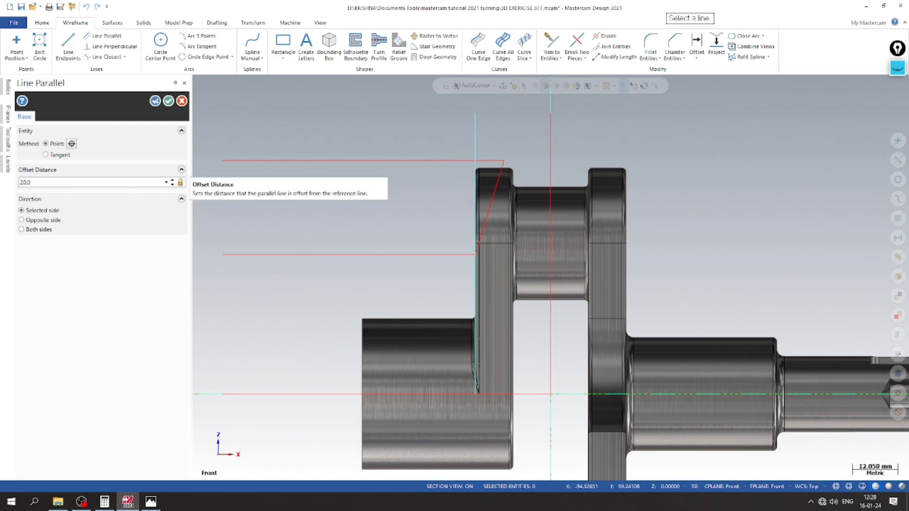
pyautogui.click(172, 181)
pyautogui.click(172, 181)
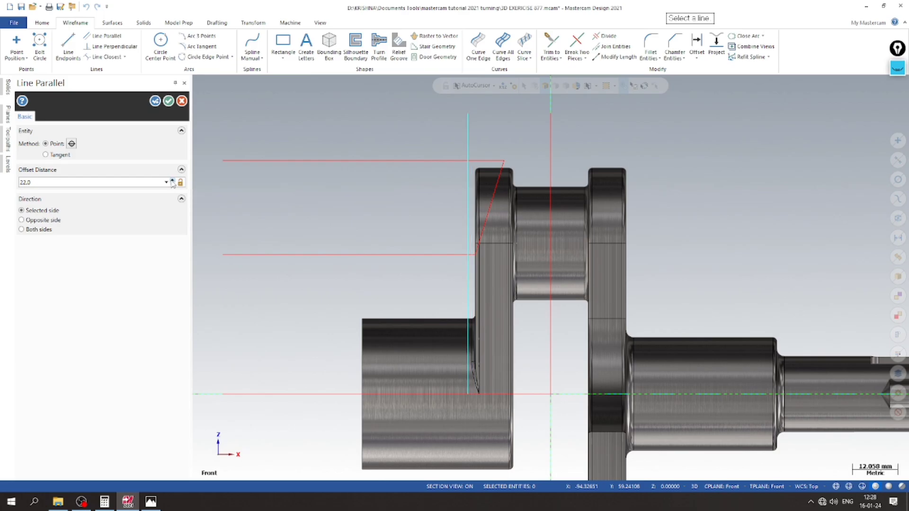
# - Trim the 22 mm offset line against the upper and lower horizontal lines to close the four-sided taper profile
pyautogui.click(551, 42)
pyautogui.scroll(2, 516, 195)
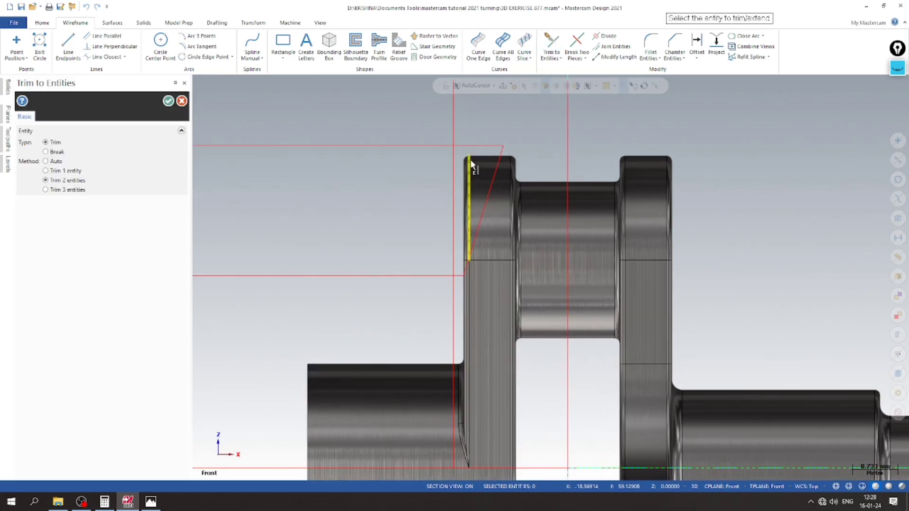
pyautogui.click(453, 152)
pyautogui.click(462, 146)
pyautogui.click(452, 176)
pyautogui.scroll(2, 455, 291)
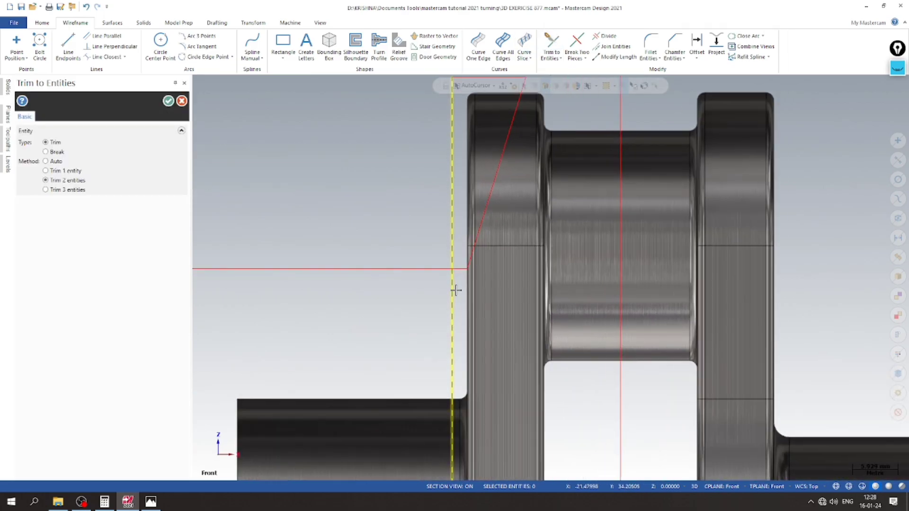
pyautogui.click(463, 262)
pyautogui.scroll(-2, 398, 240)
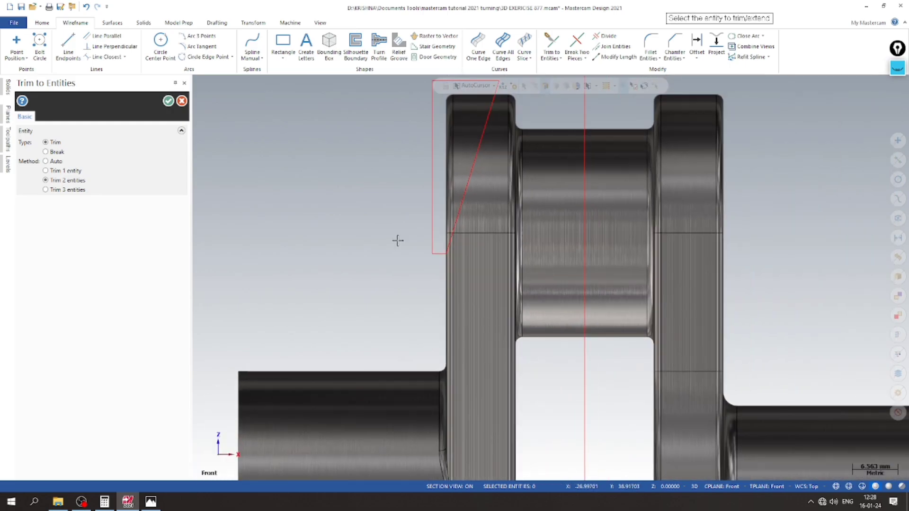
pyautogui.scroll(-3, 369, 197)
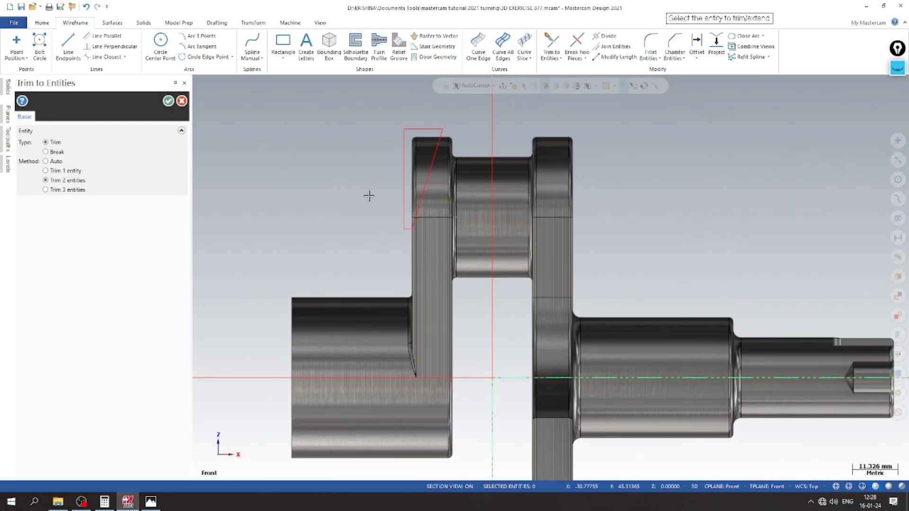
pyautogui.click(168, 101)
# - Delete the long horizontal construction line through the journal axis
pyautogui.scroll(-2, 277, 160)
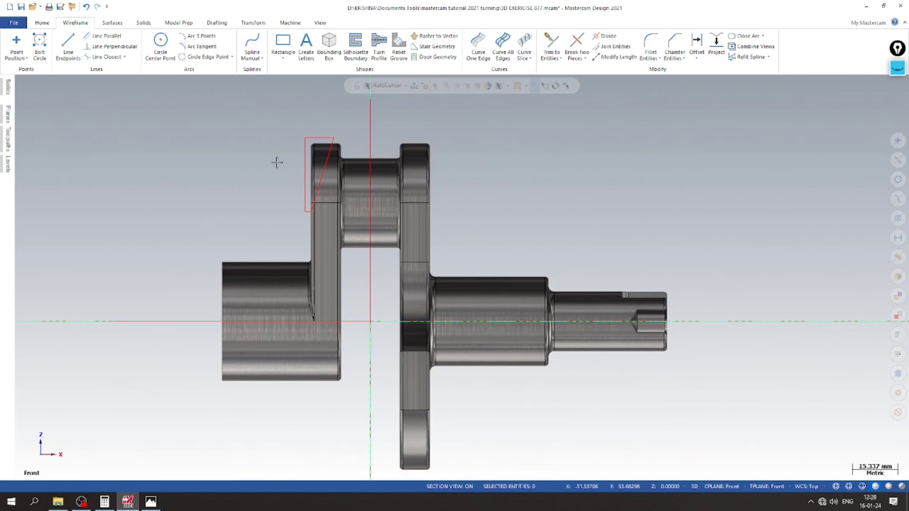
pyautogui.rightClick(133, 317)
pyautogui.click(174, 435)
# - Mirror a copy of the taper profile about the Y axis onto the other web, and delete the vertical construction line
pyautogui.moveTo(274, 108); pyautogui.dragTo(343, 223)
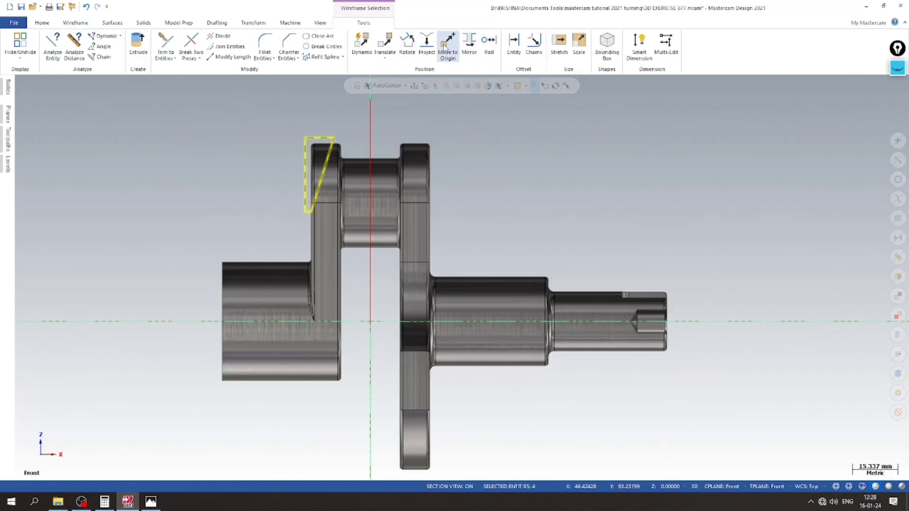
pyautogui.click(471, 48)
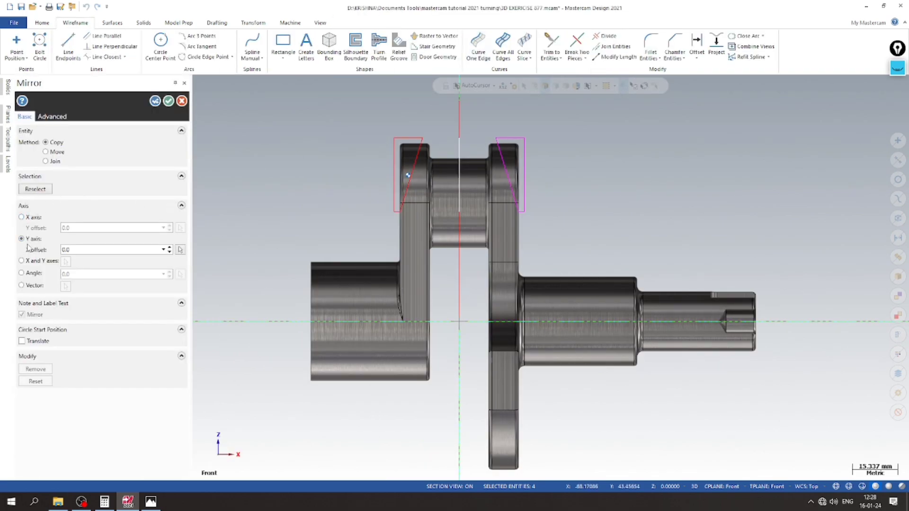
pyautogui.click(168, 101)
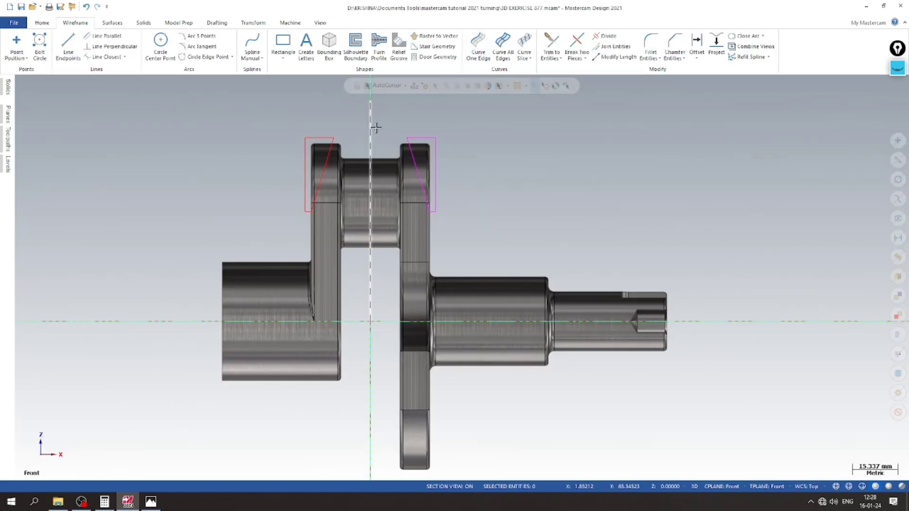
pyautogui.rightClick(375, 128)
pyautogui.click(405, 244)
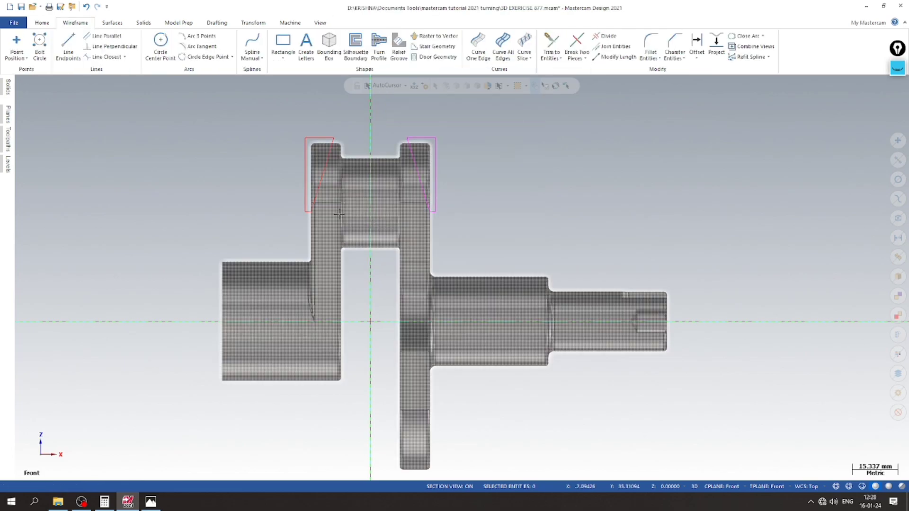
# - Turn off the Front plane's section view so the whole crankshaft is displayed
pyautogui.moveTo(339, 214)
pyautogui.mouseDown(button='middle')
pyautogui.moveTo(146, 194)
pyautogui.moveTo(153, 201)
pyautogui.mouseUp(button='middle')
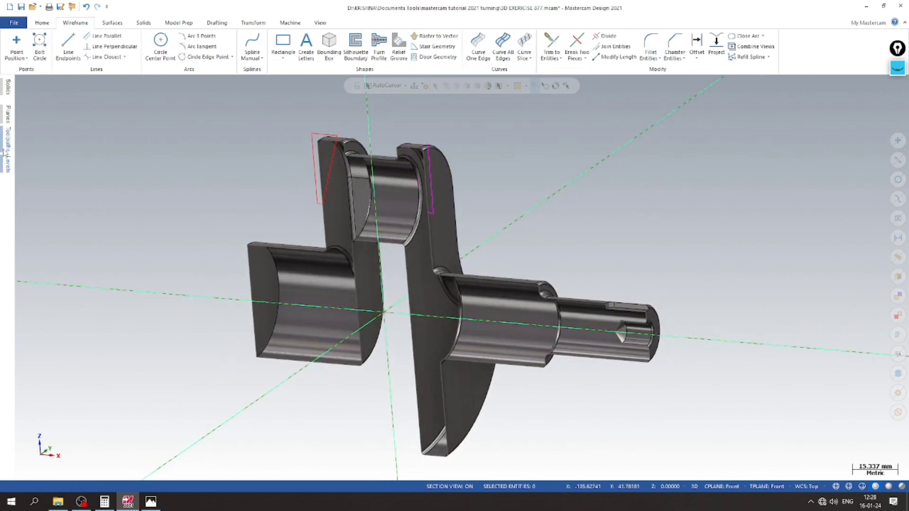
pyautogui.moveTo(4, 114)
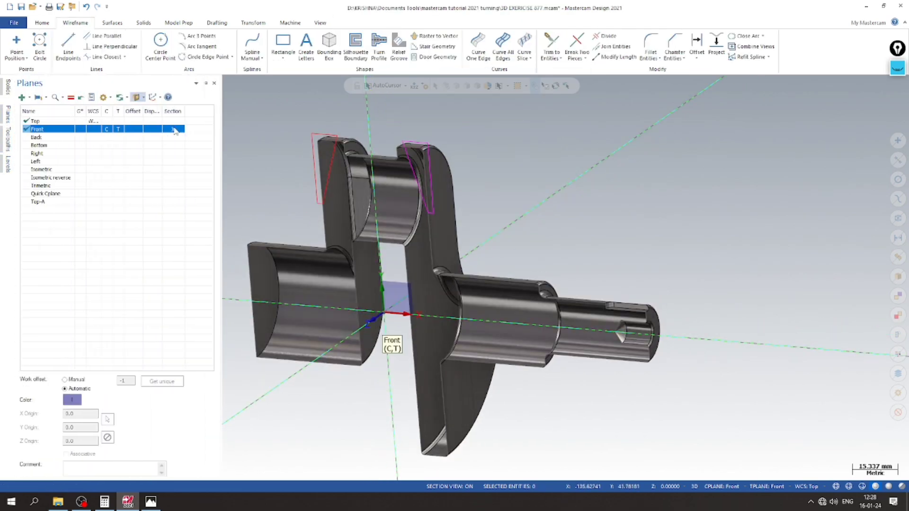
pyautogui.click(174, 129)
pyautogui.scroll(-1, 563, 207)
pyautogui.moveTo(563, 206); pyautogui.dragTo(599, 212, button='middle')
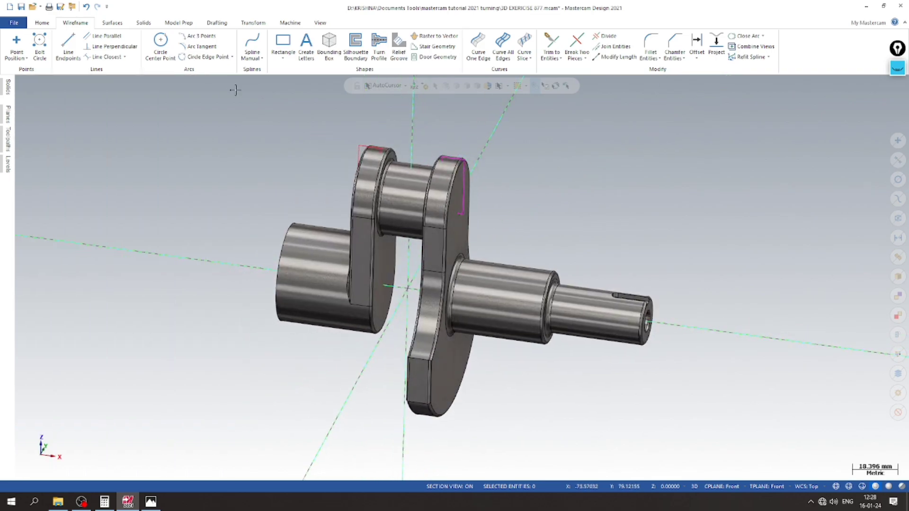
# - Start a solid extrude and chain the two closed taper profiles on the crankshaft webs
pyautogui.click(143, 23)
pyautogui.click(90, 44)
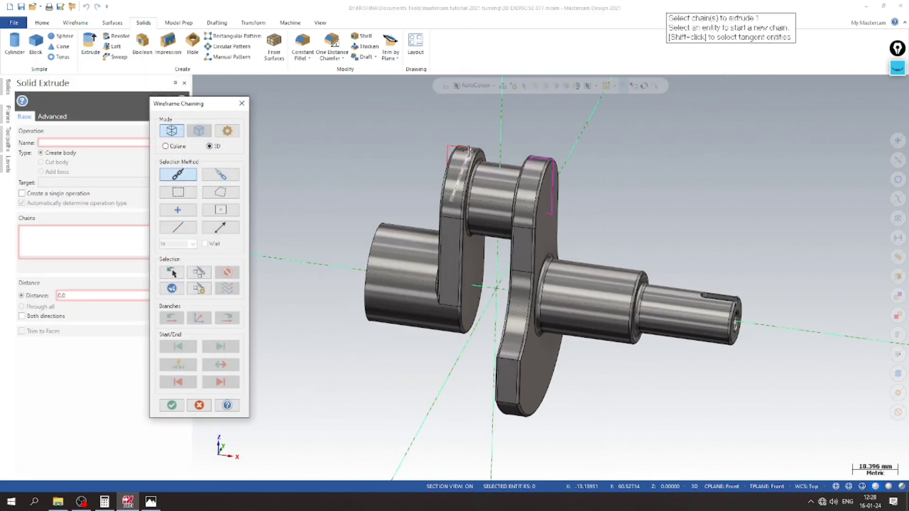
pyautogui.click(455, 147)
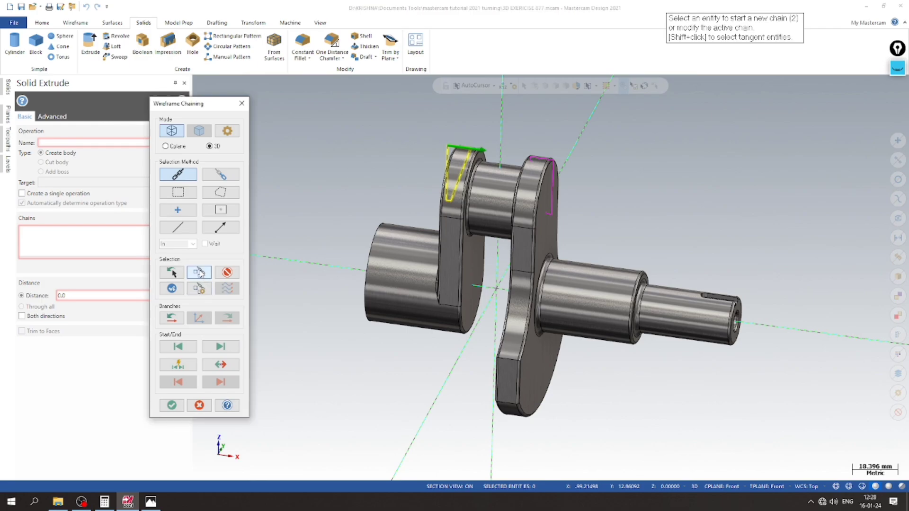
pyautogui.click(198, 272)
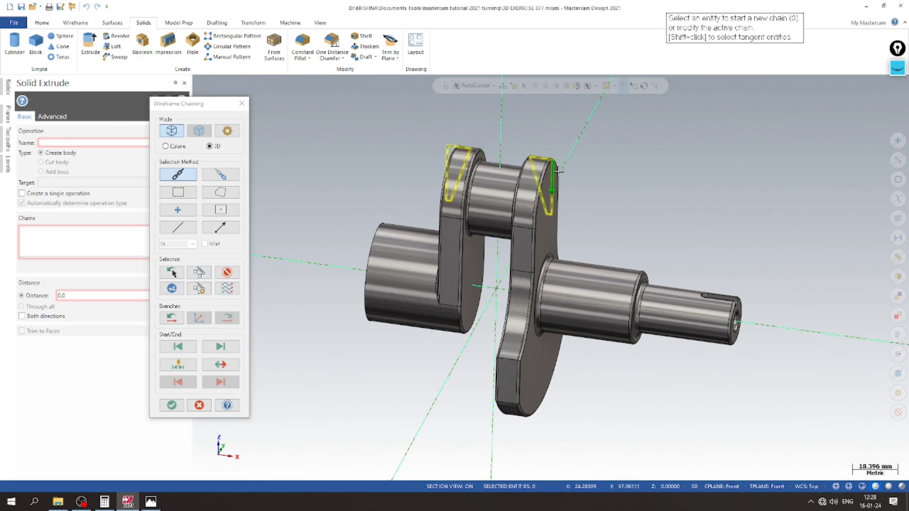
pyautogui.click(172, 405)
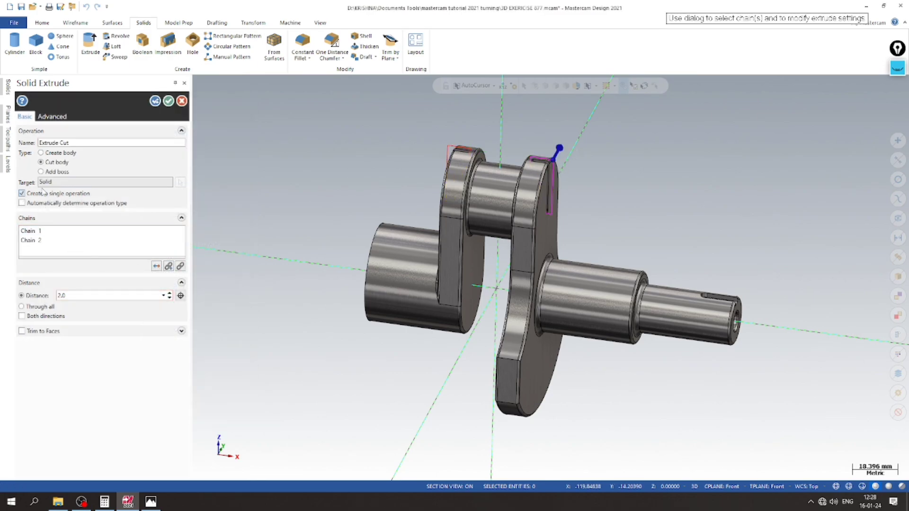
# - Preview the taper extrusion as a new body, extending in both directions with a distance of 21 mm
pyautogui.click(55, 154)
pyautogui.click(23, 316)
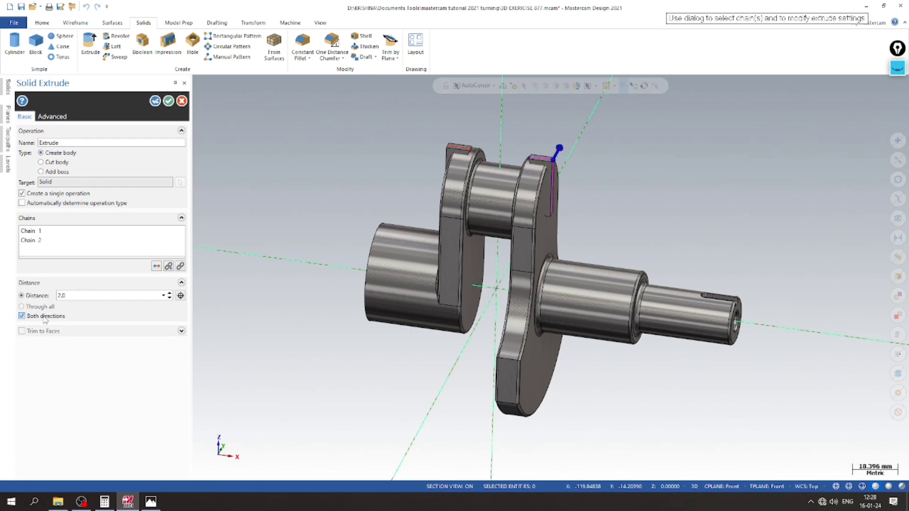
pyautogui.click(163, 296)
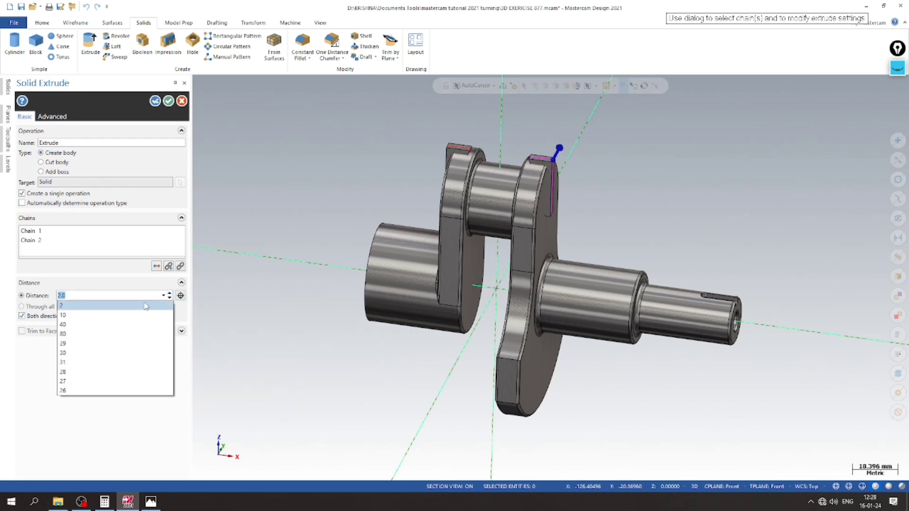
pyautogui.click(138, 316)
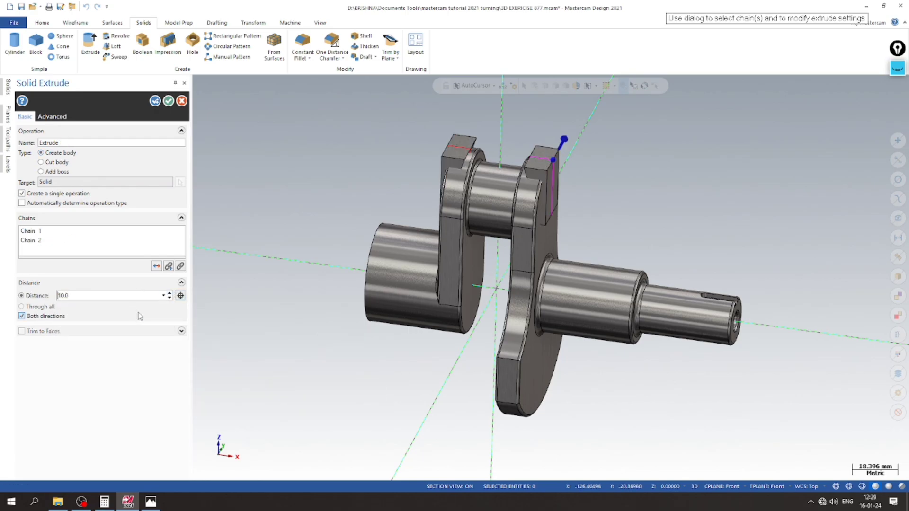
pyautogui.click(564, 141)
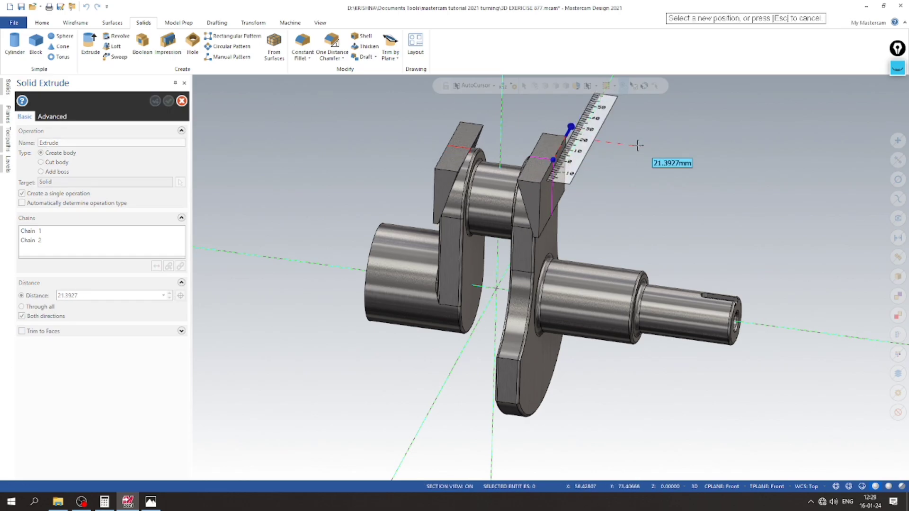
pyautogui.click(599, 142)
pyautogui.click(102, 294)
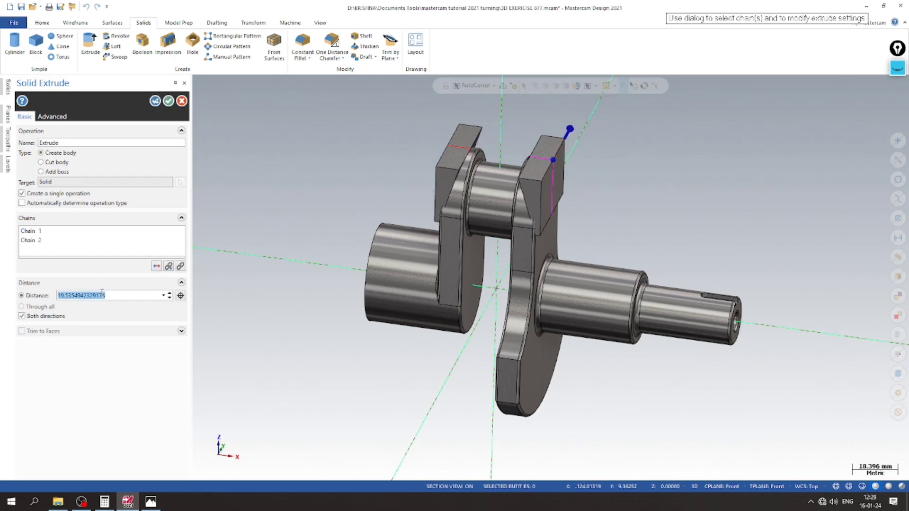
pyautogui.write('20')
pyautogui.press('Return')
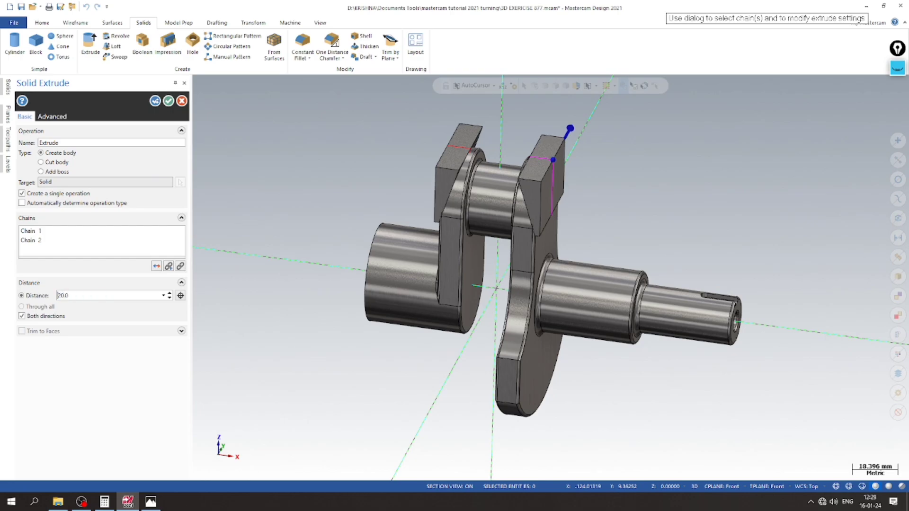
pyautogui.click(170, 296)
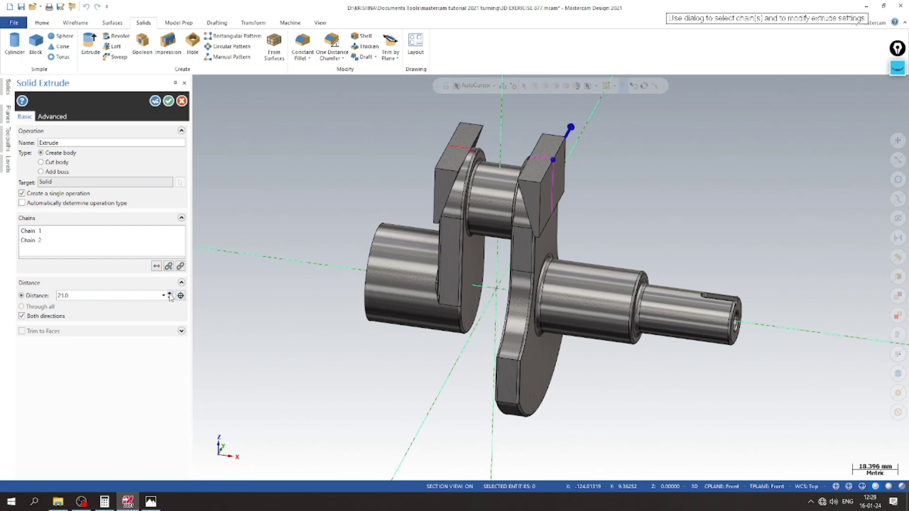
# - Change the taper extrusion to a cut on the crankshaft body and apply it to both webs
pyautogui.click(55, 165)
pyautogui.moveTo(380, 173); pyautogui.dragTo(350, 167, button='middle')
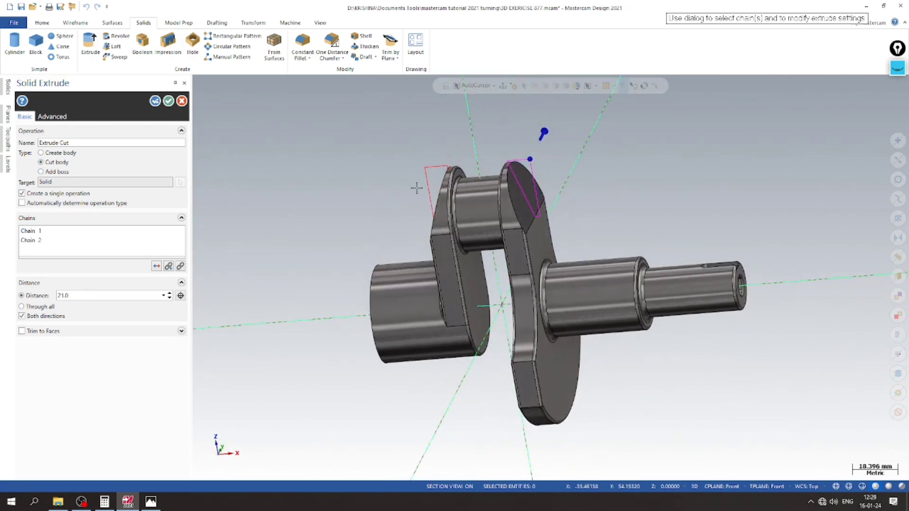
pyautogui.scroll(3, 417, 185)
pyautogui.scroll(-1, 419, 179)
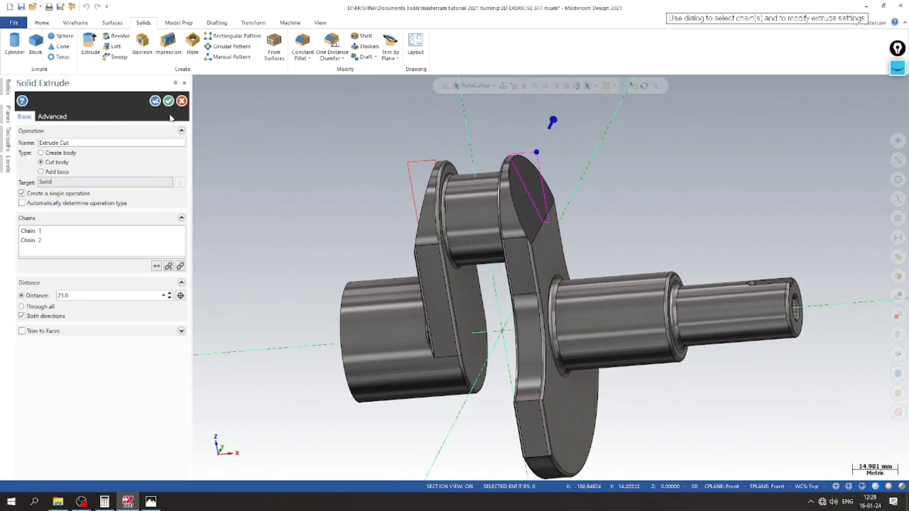
pyautogui.click(168, 101)
# - Add level 10 as the active level and hide level 9 with the taper profiles
pyautogui.click(7, 166)
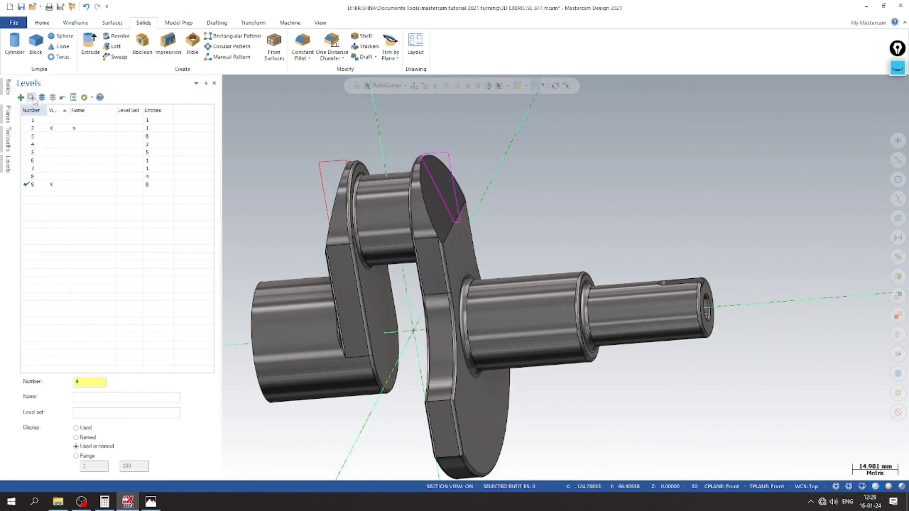
pyautogui.click(52, 184)
pyautogui.scroll(2, 349, 173)
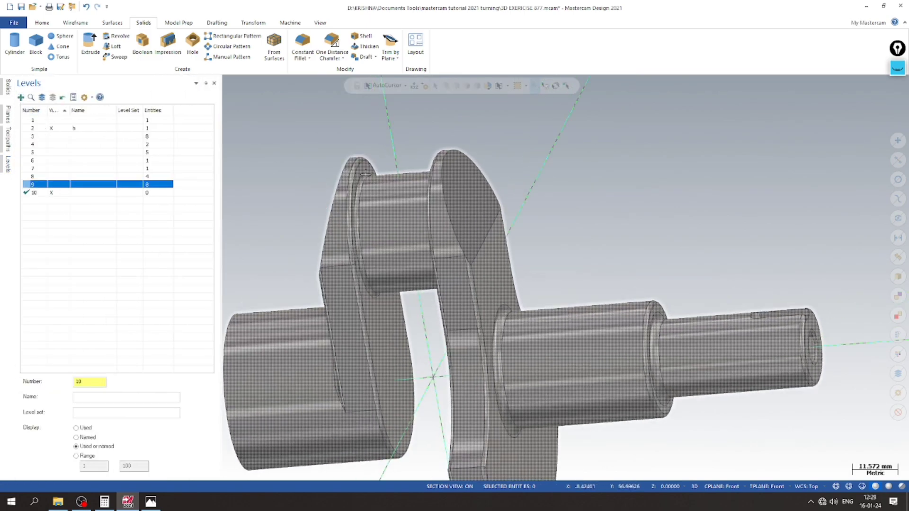
# - Set the construction and tool planes back to Top and save the file
pyautogui.click(729, 487)
pyautogui.click(723, 389)
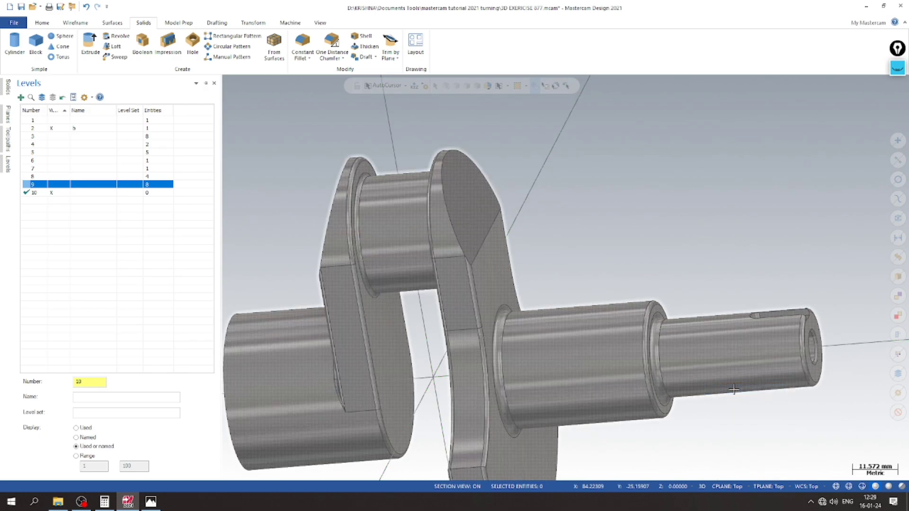
pyautogui.scroll(-4, 402, 216)
pyautogui.click(21, 7)
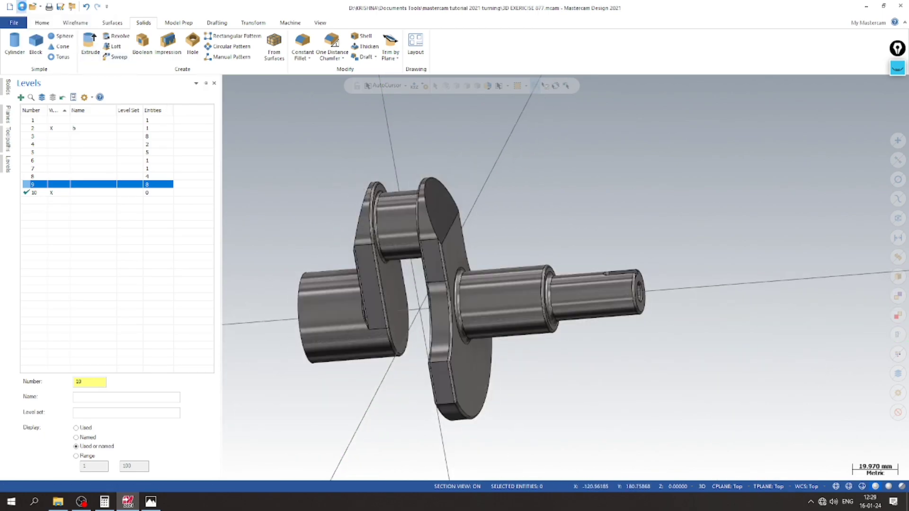
# - Show the crankshaft in isometric view, shaded without edge outlines and with the axis lines hidden
pyautogui.rightClick(605, 196)
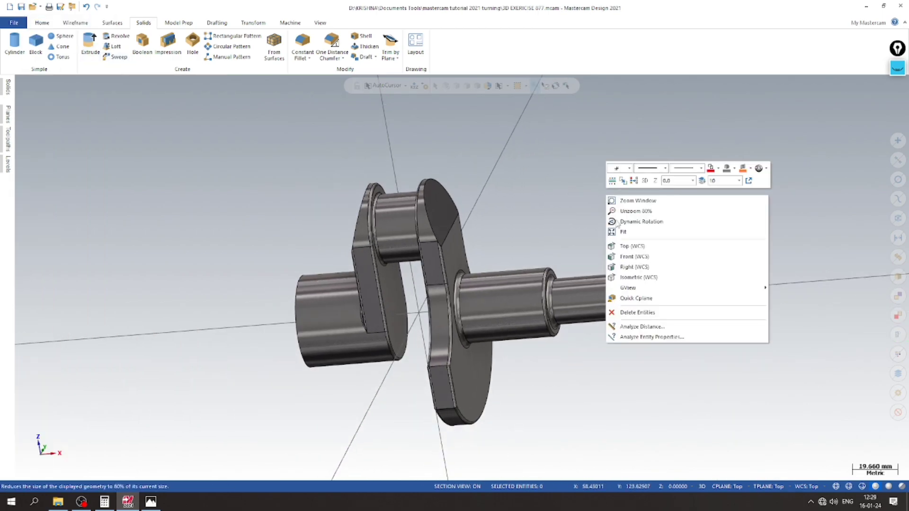
pyautogui.click(647, 278)
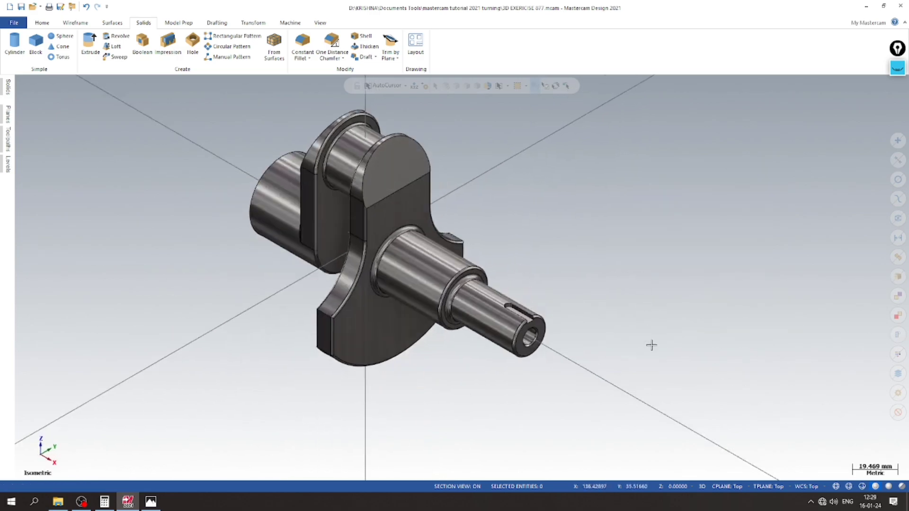
pyautogui.click(888, 487)
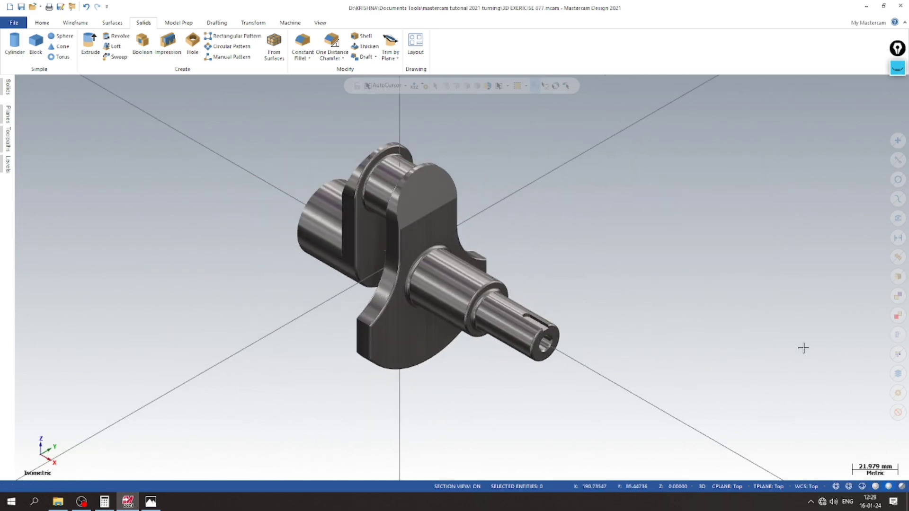
pyautogui.press('F9')
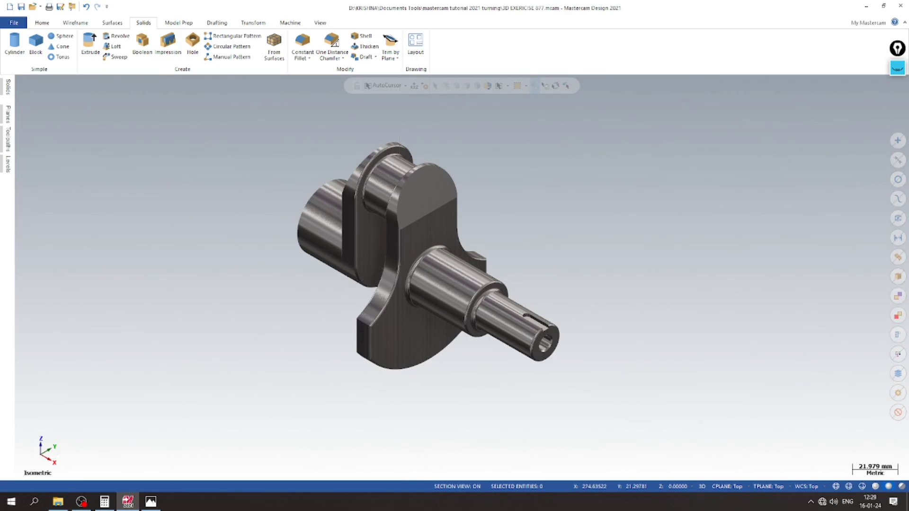
pyautogui.scroll(2, 338, 267)
pyautogui.scroll(-2, 256, 303)
# - Check the reference drawing in the image viewer and inspect the crankshaft's webs and shaft from another angle
pyautogui.click(151, 502)
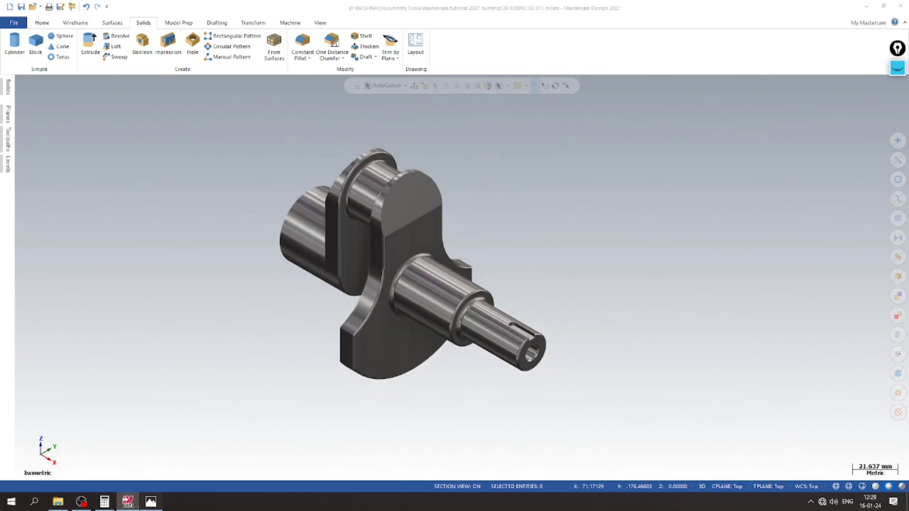
pyautogui.click(151, 501)
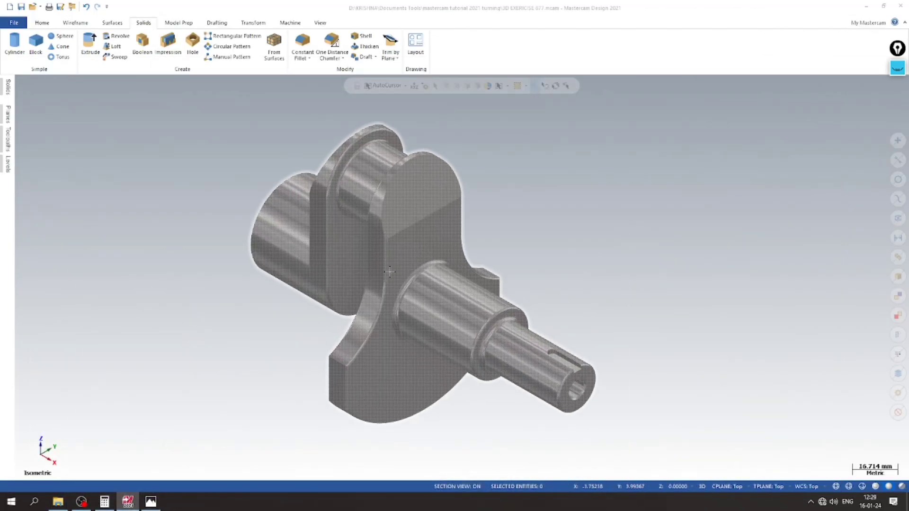
pyautogui.scroll(2, 220, 283)
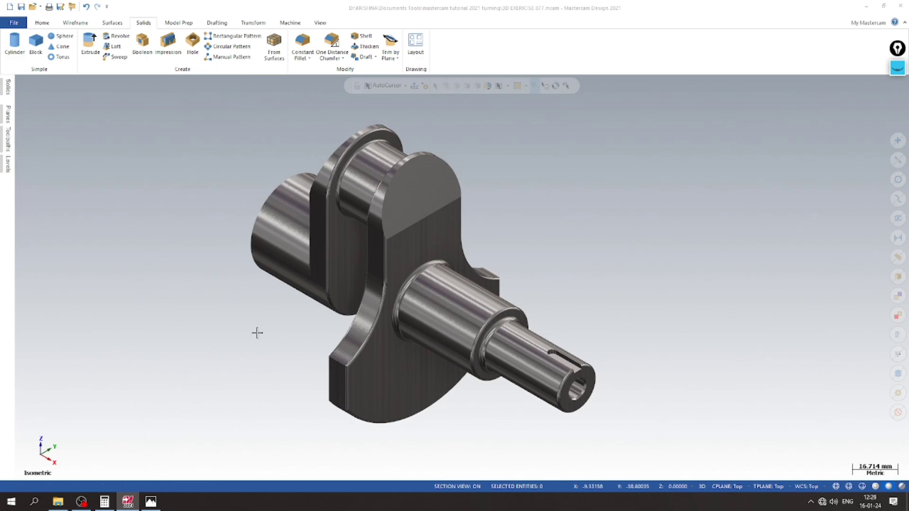
pyautogui.moveTo(257, 333)
pyautogui.mouseDown(button='middle')
pyautogui.moveTo(473, 284)
pyautogui.moveTo(700, 208)
pyautogui.moveTo(568, 247)
pyautogui.moveTo(431, 268)
pyautogui.moveTo(423, 367)
pyautogui.moveTo(381, 307)
pyautogui.moveTo(653, 290)
pyautogui.moveTo(734, 235)
pyautogui.moveTo(701, 265)
pyautogui.mouseUp(button='middle')
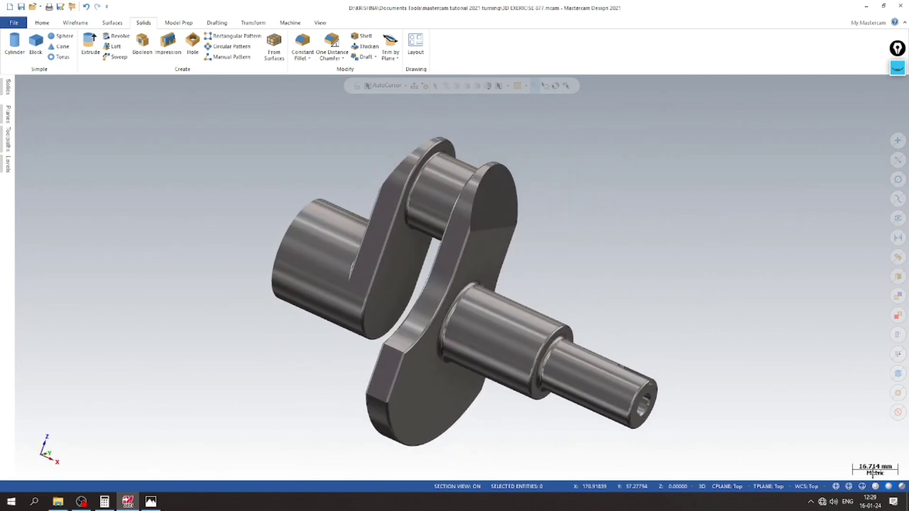
# - Switch the shading back to outlined edges and return the crankshaft to isometric view
pyautogui.click(875, 488)
pyautogui.scroll(-3, 322, 256)
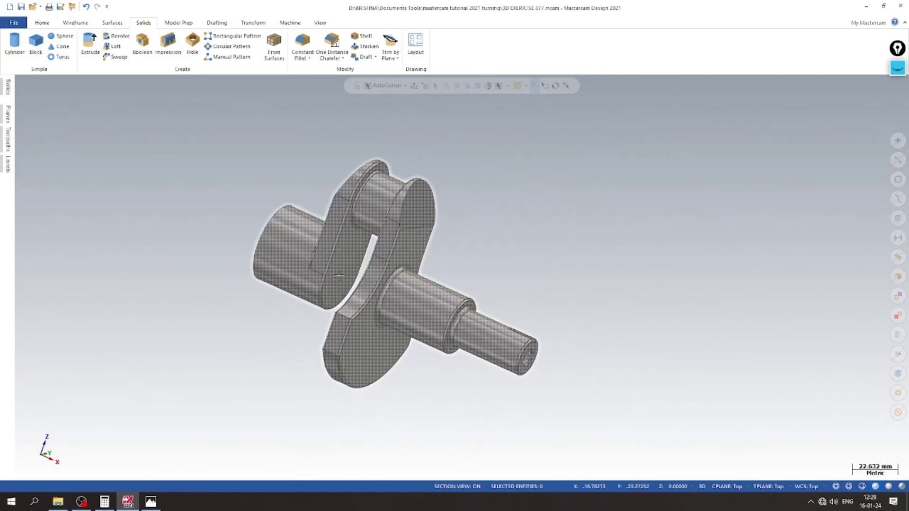
pyautogui.scroll(3, 380, 272)
pyautogui.rightClick(580, 165)
pyautogui.click(611, 247)
# - Change the colour of the whole crankshaft solid to white
pyautogui.click(424, 242)
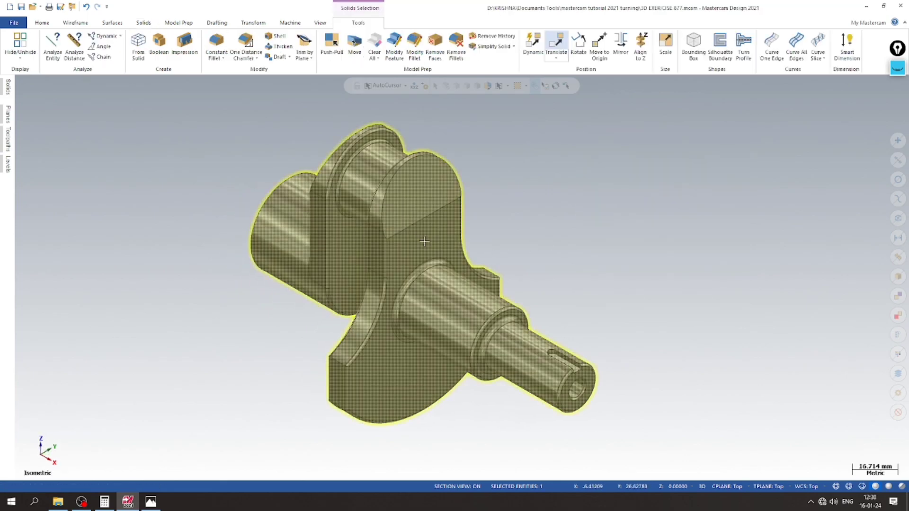
pyautogui.rightClick(388, 203)
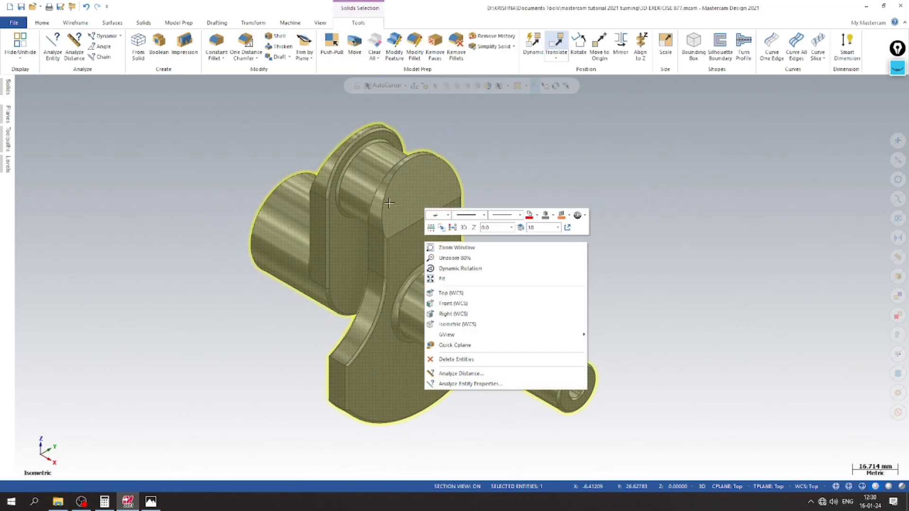
pyautogui.click(544, 216)
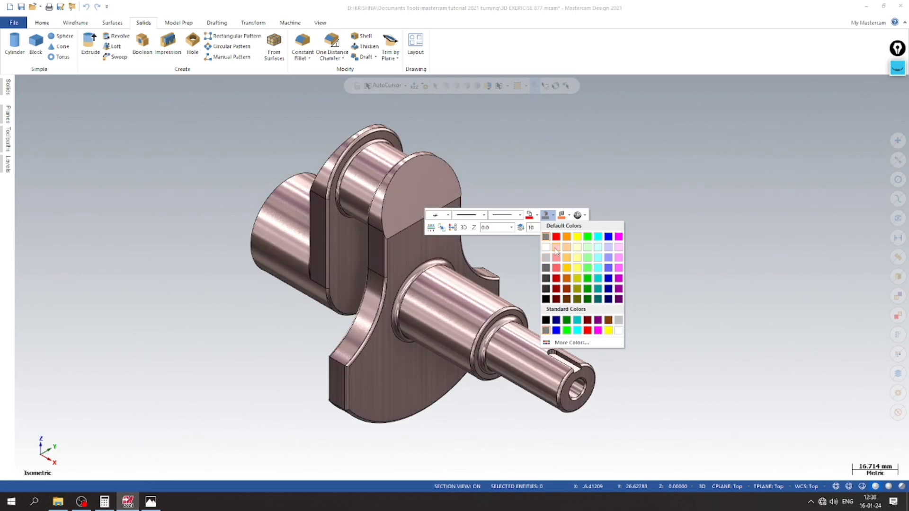
pyautogui.click(545, 248)
# - Examine the recoloured crankshaft from several angles and return to the isometric view
pyautogui.scroll(1, 407, 274)
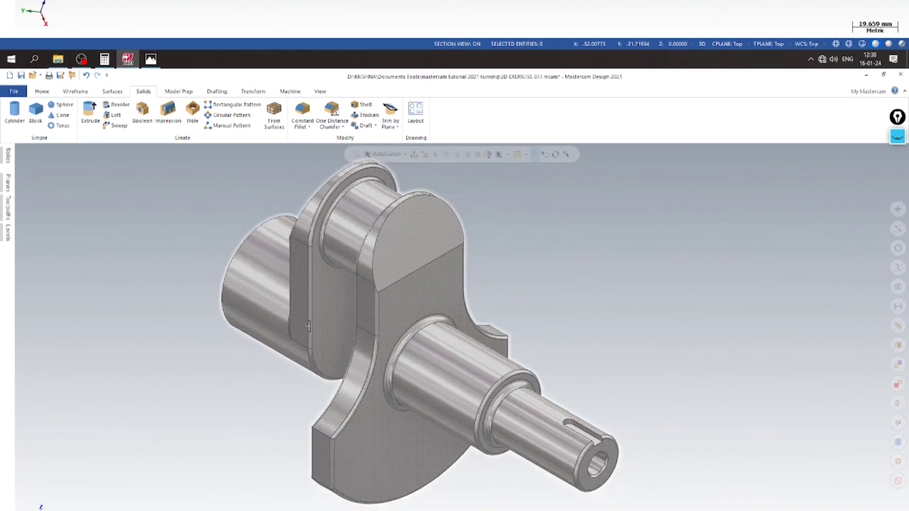
pyautogui.scroll(-2, 378, 280)
pyautogui.moveTo(332, 289); pyautogui.dragTo(373, 203, button='middle')
pyautogui.scroll(-2, 373, 204)
pyautogui.moveTo(521, 268); pyautogui.dragTo(648, 213, button='middle')
pyautogui.rightClick(649, 213)
pyautogui.click(691, 272)
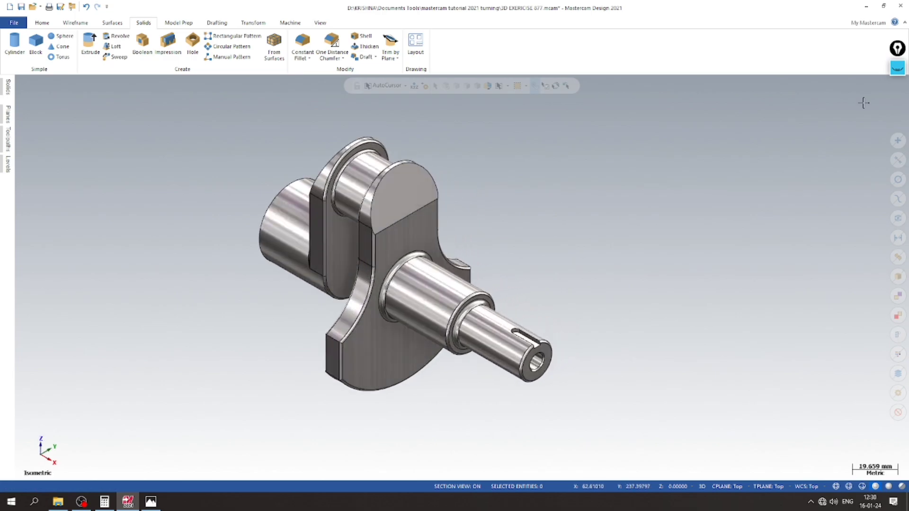
# - Minimize the ribbon to enlarge the graphics area, and fit the crankshaft in isometric view
pyautogui.moveTo(898, 48); pyautogui.dragTo(880, 42)
pyautogui.click(904, 22)
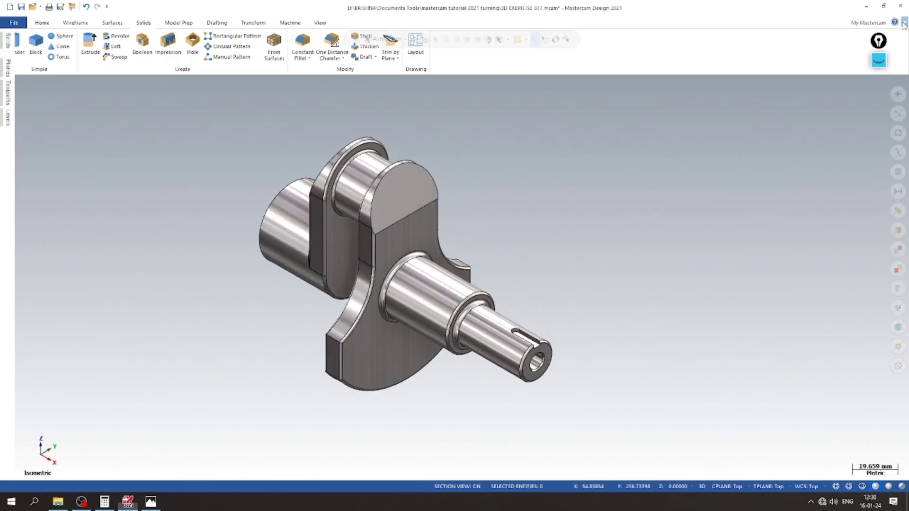
pyautogui.rightClick(653, 136)
pyautogui.click(695, 213)
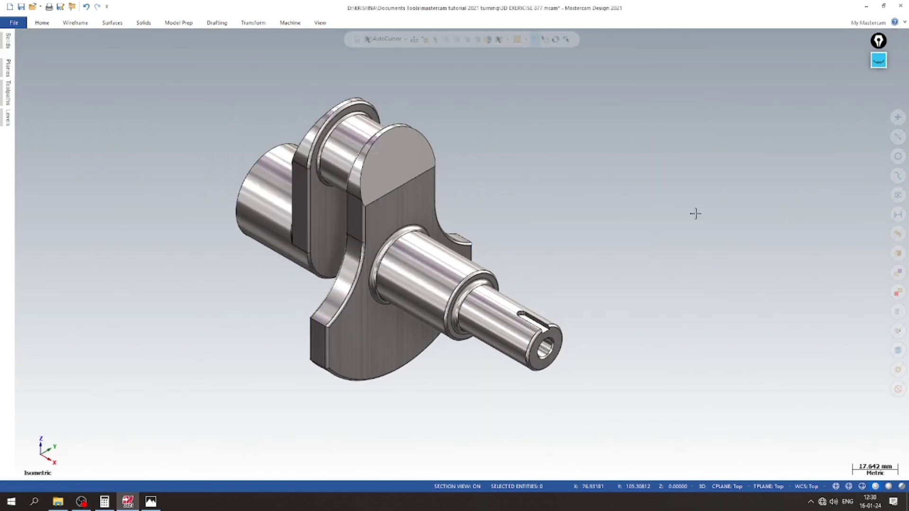
pyautogui.rightClick(578, 171)
pyautogui.click(605, 208)
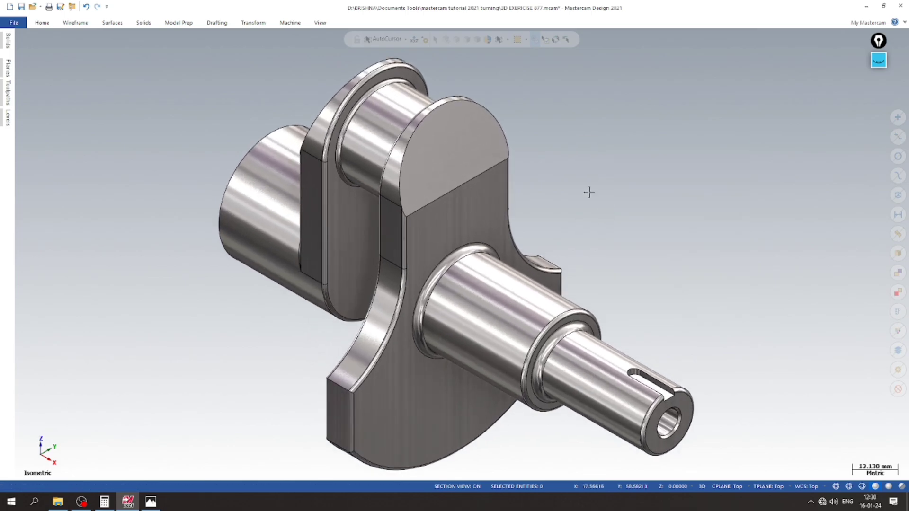
# - Start a setup sheet image capture and capture a colour image of the crankshaft in isometric view
pyautogui.click(290, 23)
pyautogui.click(245, 47)
pyautogui.click(84, 259)
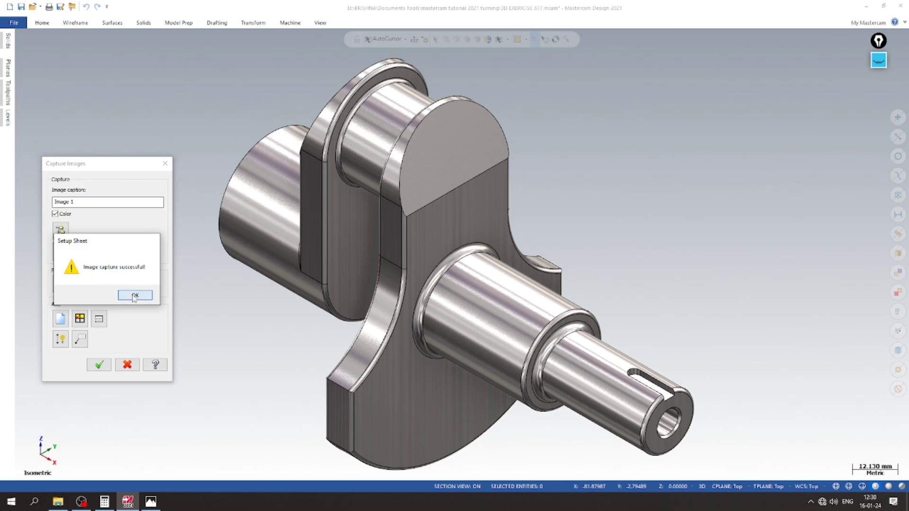
pyautogui.click(135, 295)
# - Switch the crankshaft to front view and capture a second colour image of it
pyautogui.rightClick(528, 145)
pyautogui.click(563, 238)
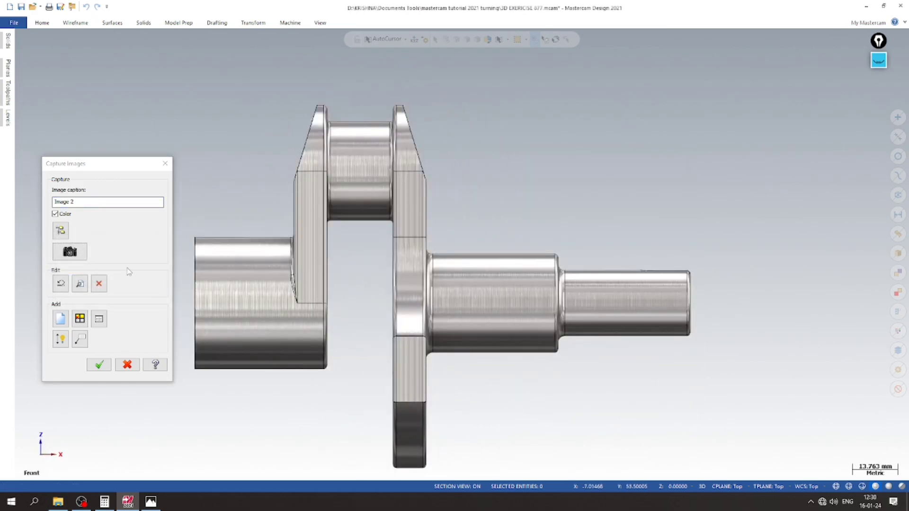
pyautogui.click(70, 252)
pyautogui.click(132, 294)
# - Capture a third image of the crankshaft turned diagonally with its keyway end at the lower left, and finish the image capture
pyautogui.rightClick(565, 124)
pyautogui.click(615, 196)
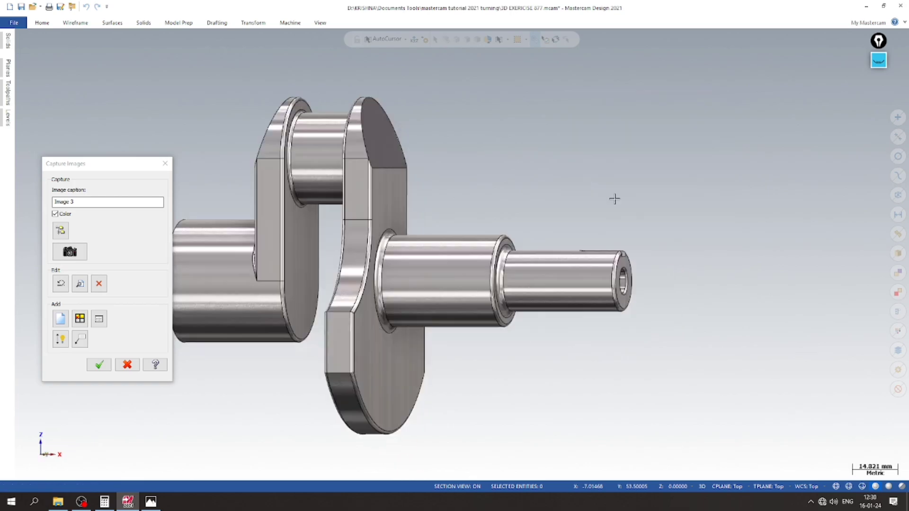
pyautogui.moveTo(462, 254)
pyautogui.mouseDown(button='middle')
pyautogui.moveTo(462, 229)
pyautogui.moveTo(448, 242)
pyautogui.moveTo(554, 266)
pyautogui.mouseUp(button='middle')
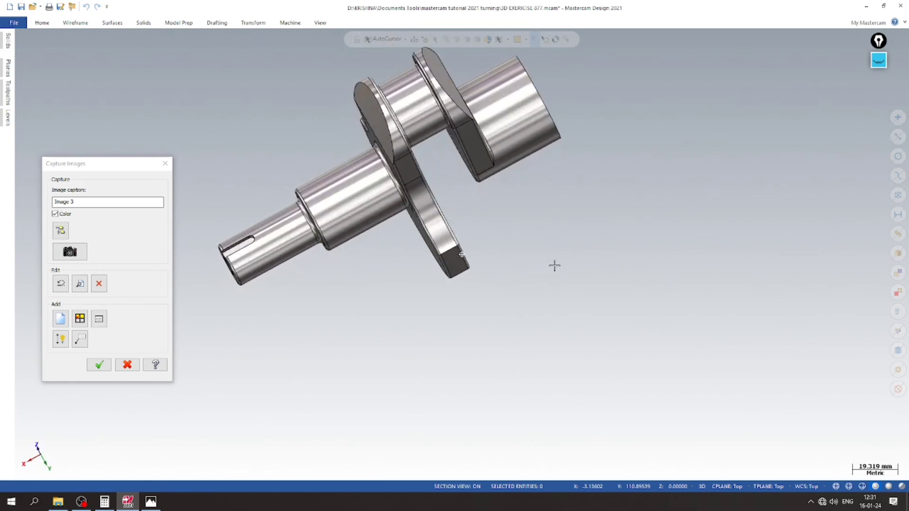
pyautogui.rightClick(568, 265)
pyautogui.click(587, 303)
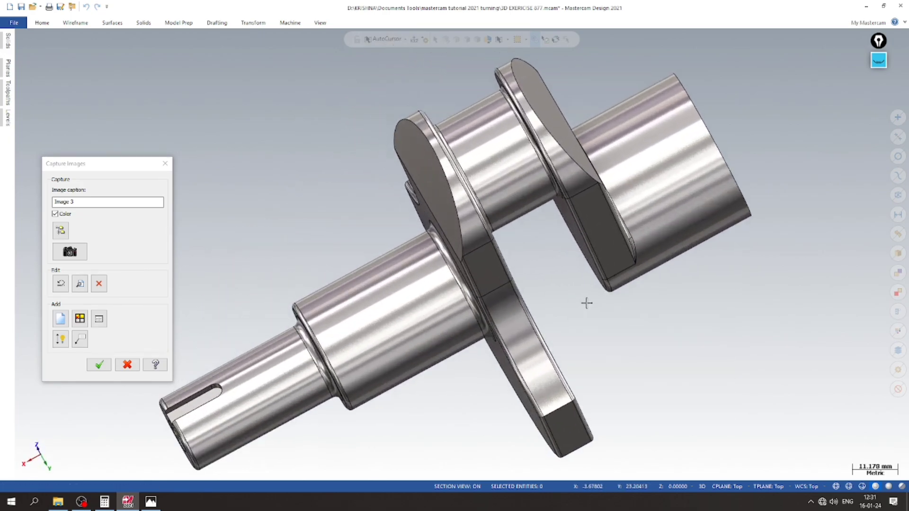
pyautogui.click(77, 256)
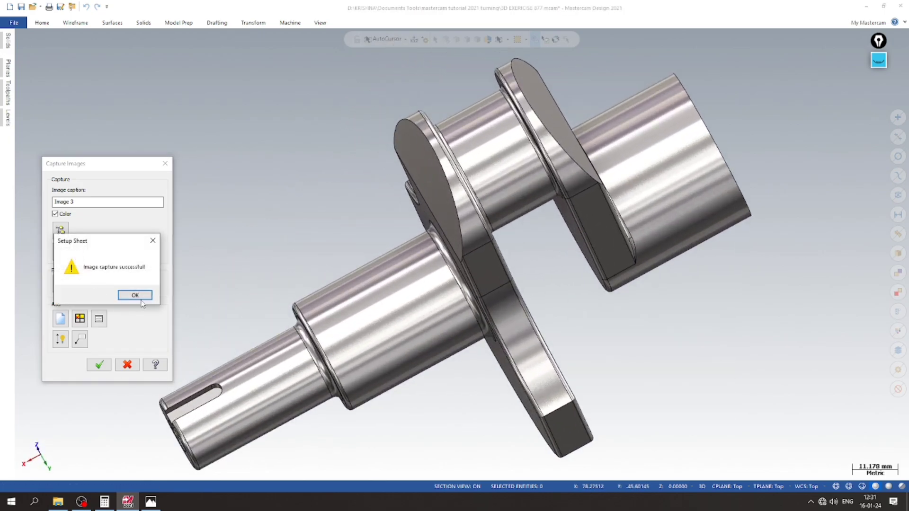
pyautogui.click(135, 295)
pyautogui.click(100, 364)
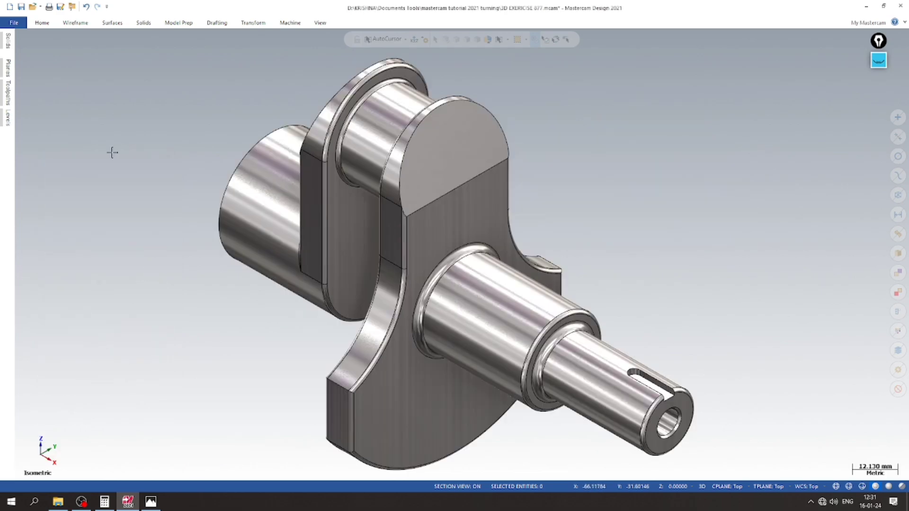
# - Save the crankshaft file and restore the full ribbon display
pyautogui.click(21, 6)
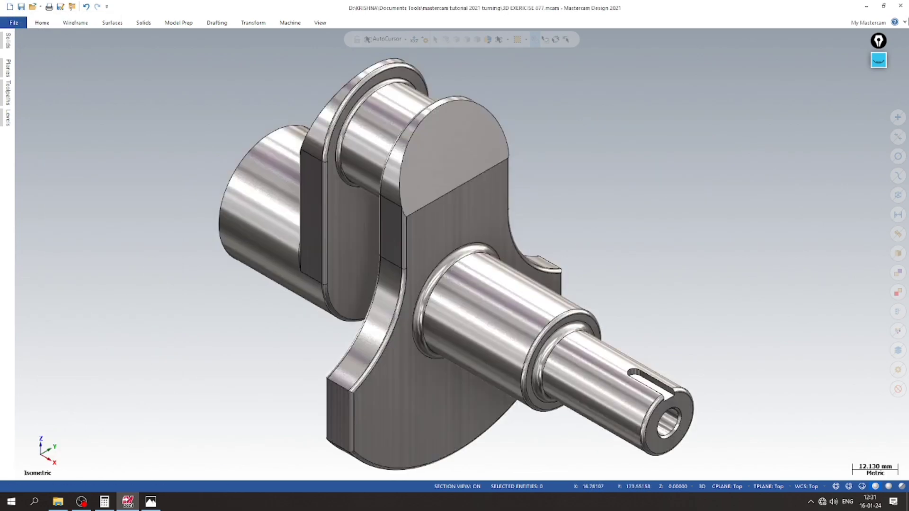
pyautogui.click(904, 22)
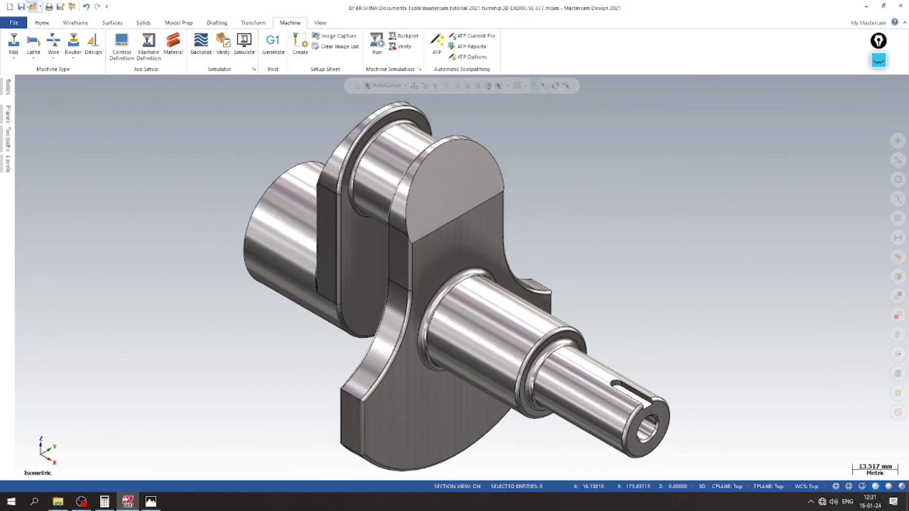